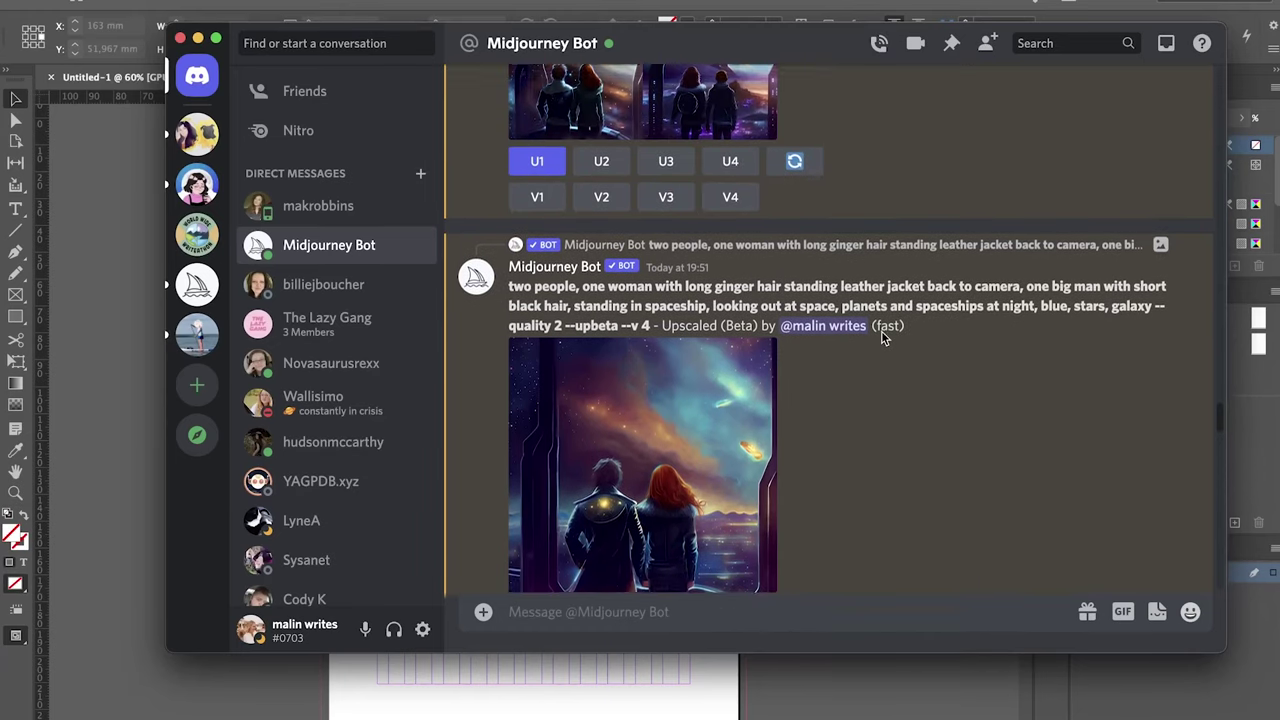
pyautogui.scroll(4, 884, 338)
# View the upscaled spaceship image enlarged in Discord, then close it.
pyautogui.scroll(-5, 881, 338)
pyautogui.click(720, 380)
pyautogui.click(1003, 357)
# Open the spaceship image's job page on midjourney.com through its Web link.
pyautogui.scroll(-3, 1003, 357)
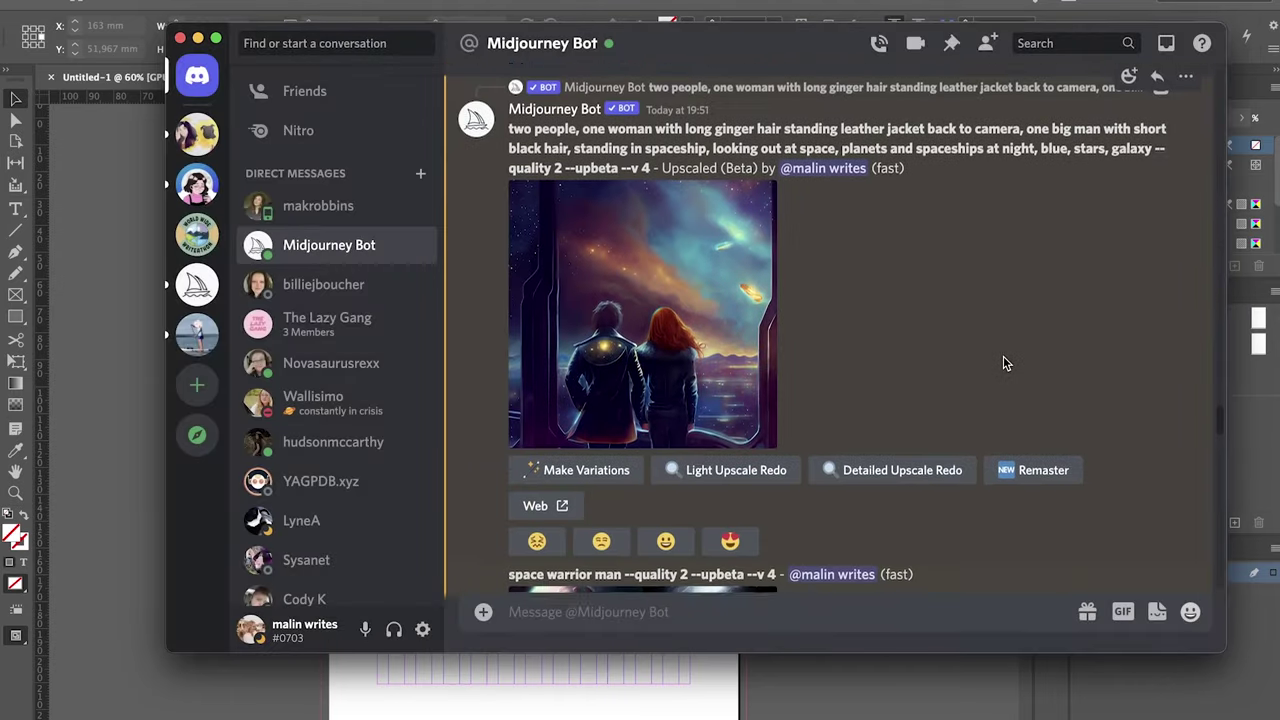
pyautogui.click(538, 446)
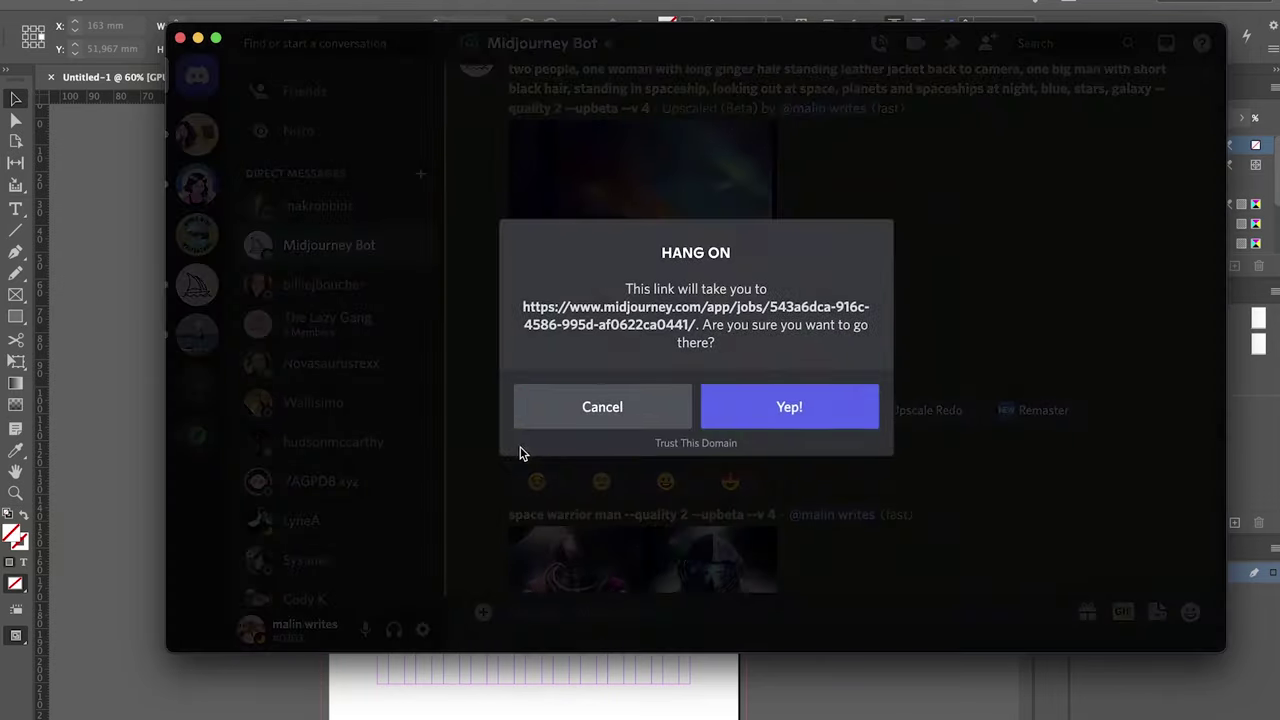
pyautogui.press('Return')
# Enlarge the spaceship image to full page width, then shrink it back.
pyautogui.click(1183, 166)
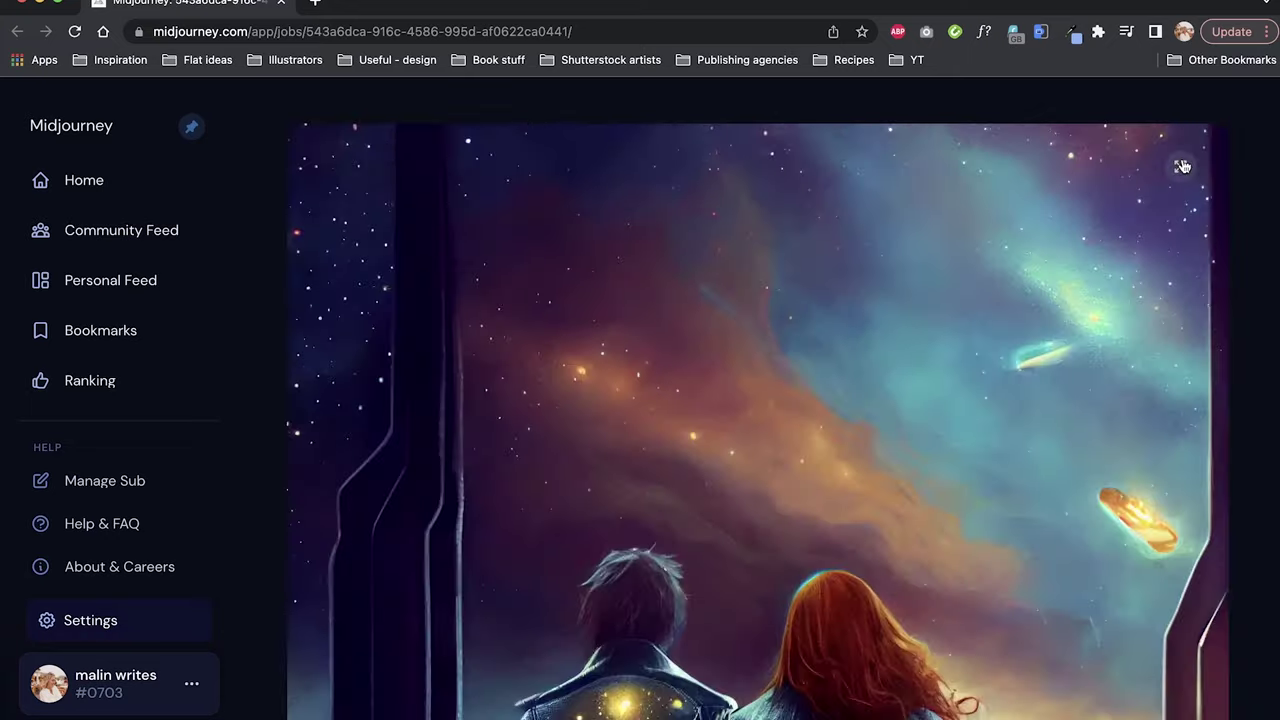
pyautogui.scroll(-5, 699, 406)
pyautogui.click(699, 406)
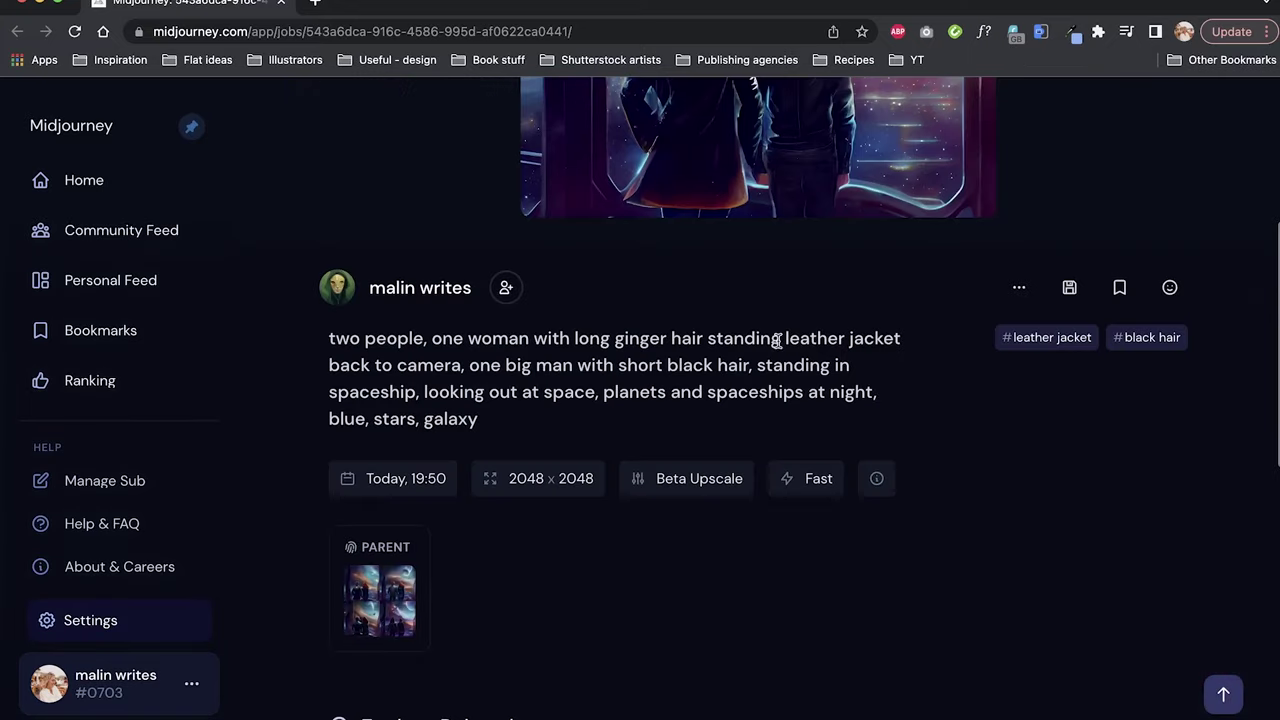
pyautogui.scroll(5, 530, 366)
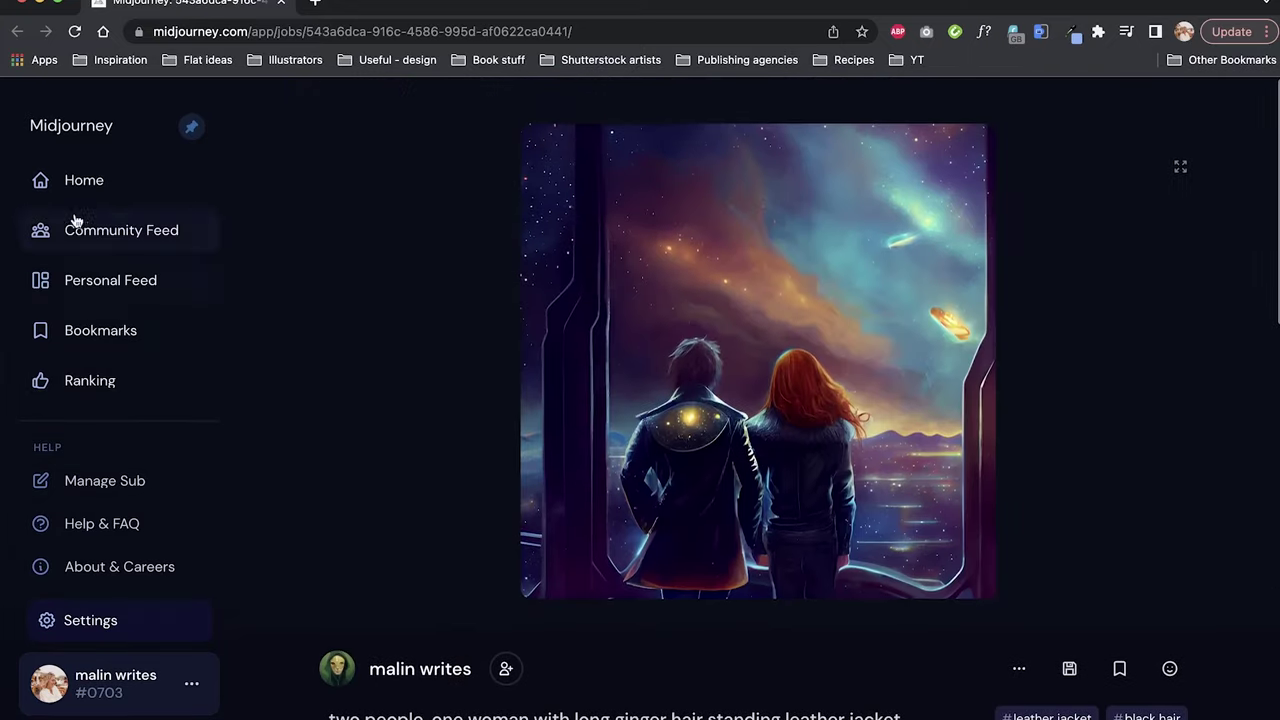
# Go to the profile's home page and open the first golden elevator grid.
pyautogui.click(105, 180)
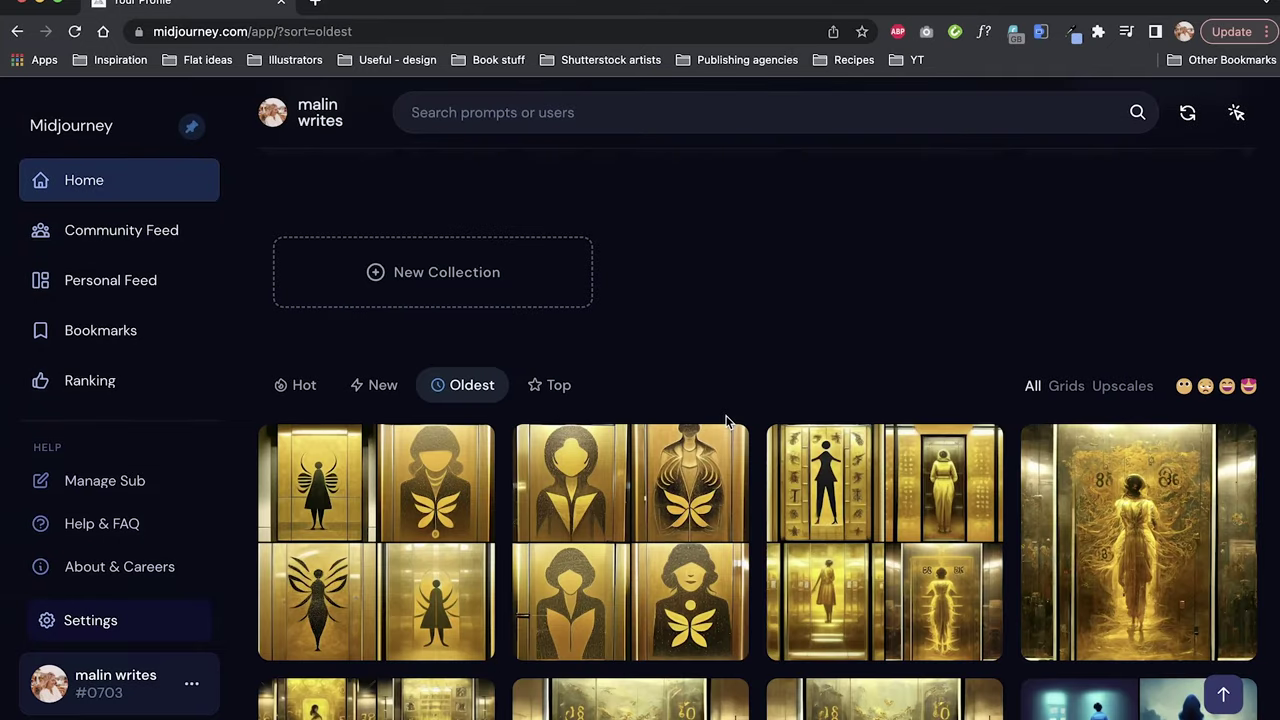
pyautogui.scroll(-3, 727, 420)
pyautogui.click(433, 348)
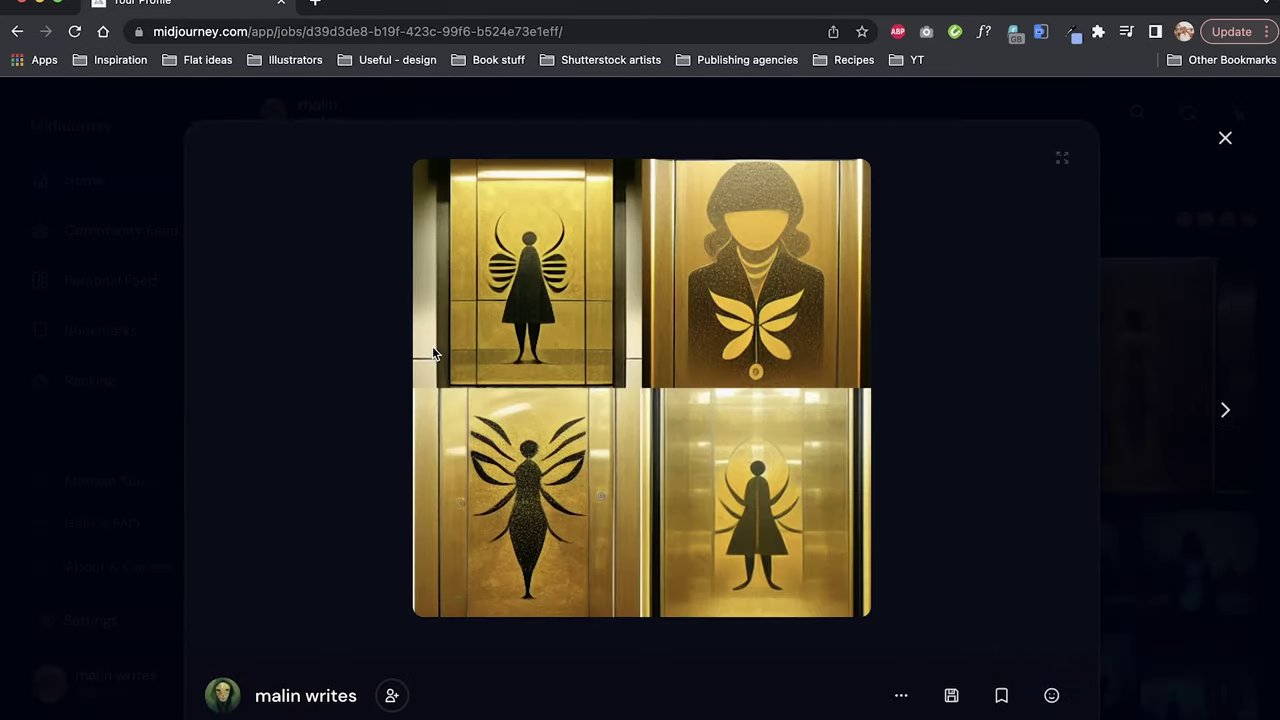
pyautogui.scroll(-3, 900, 460)
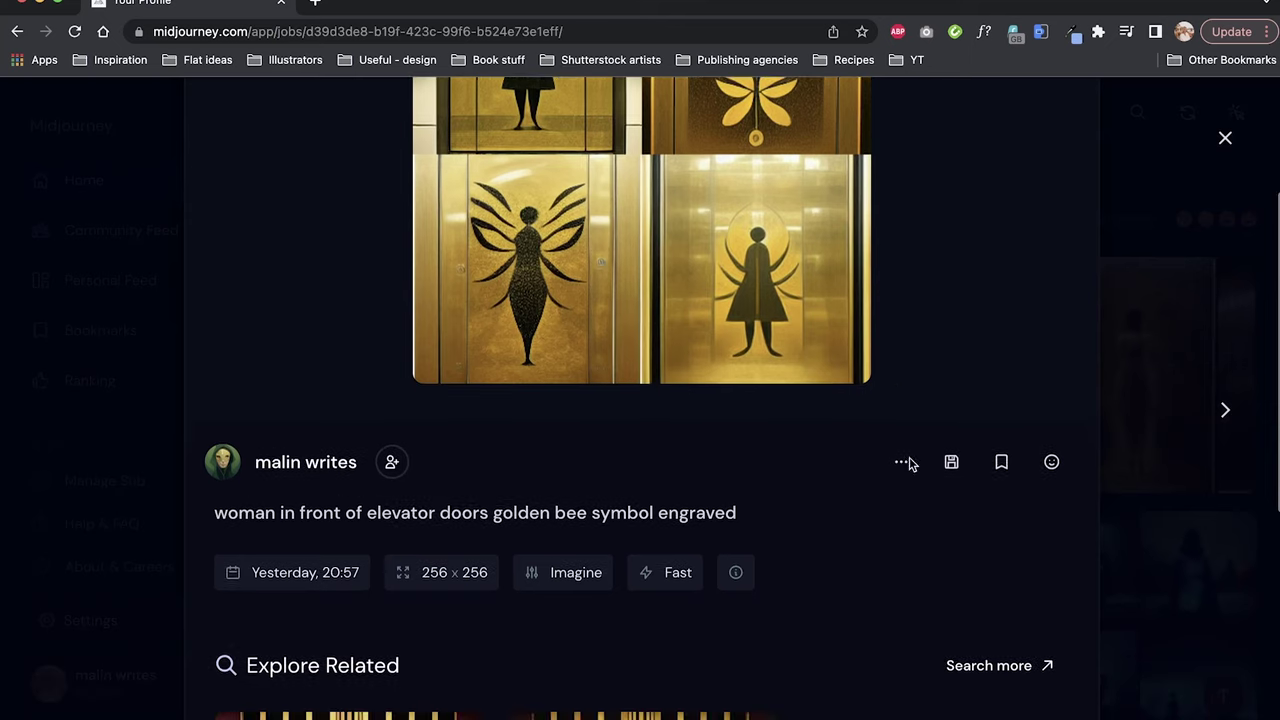
pyautogui.scroll(3, 730, 515)
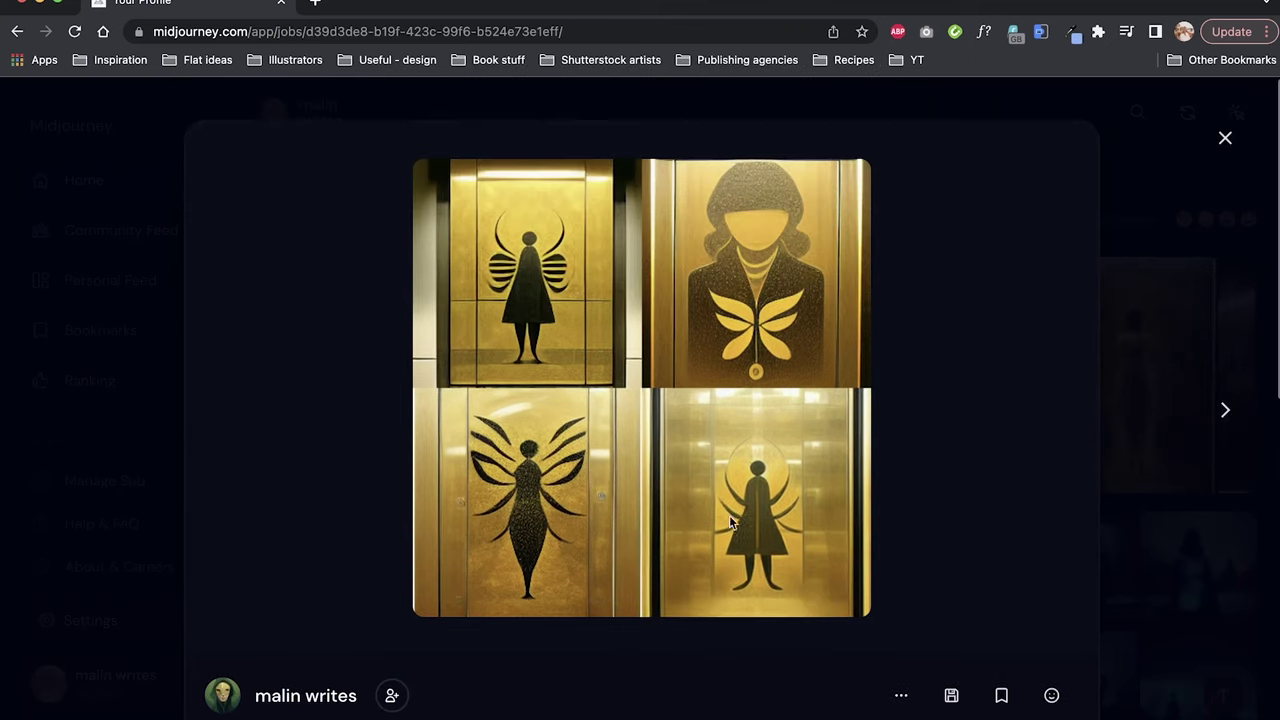
# Step through the next several generated images to a single elevator image.
pyautogui.click(1226, 408)
pyautogui.click(1228, 410)
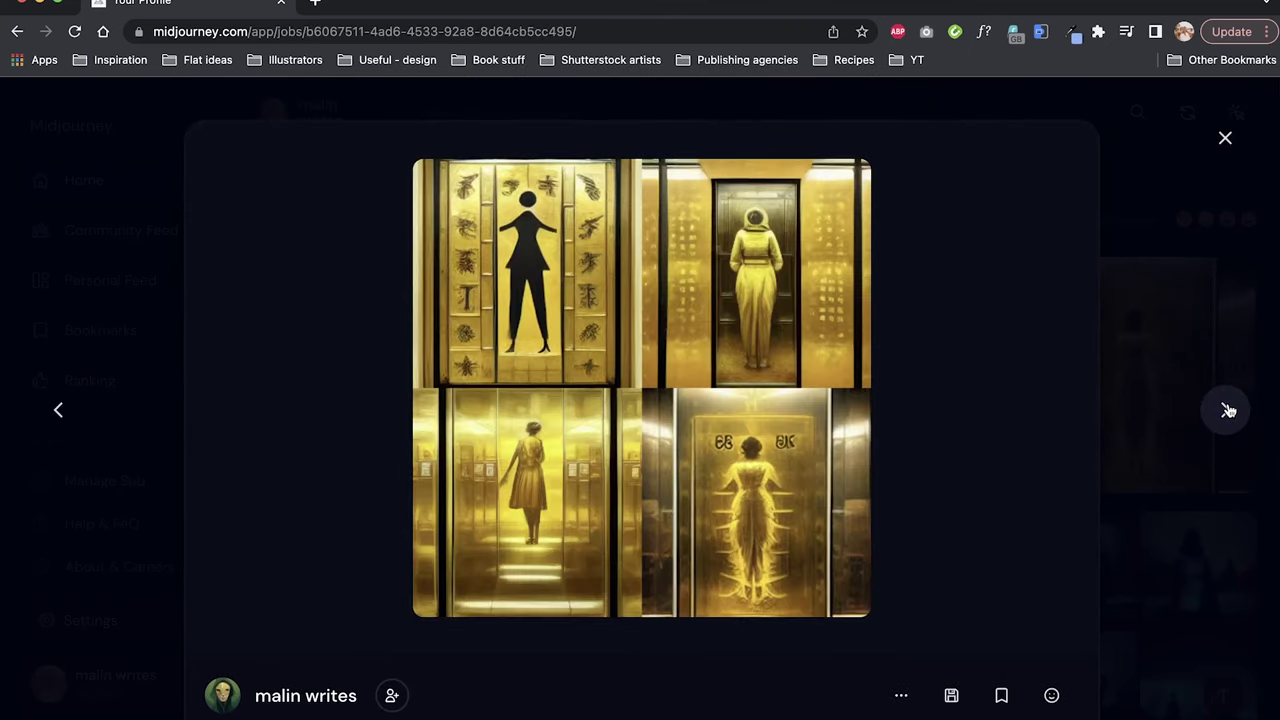
pyautogui.click(1228, 410)
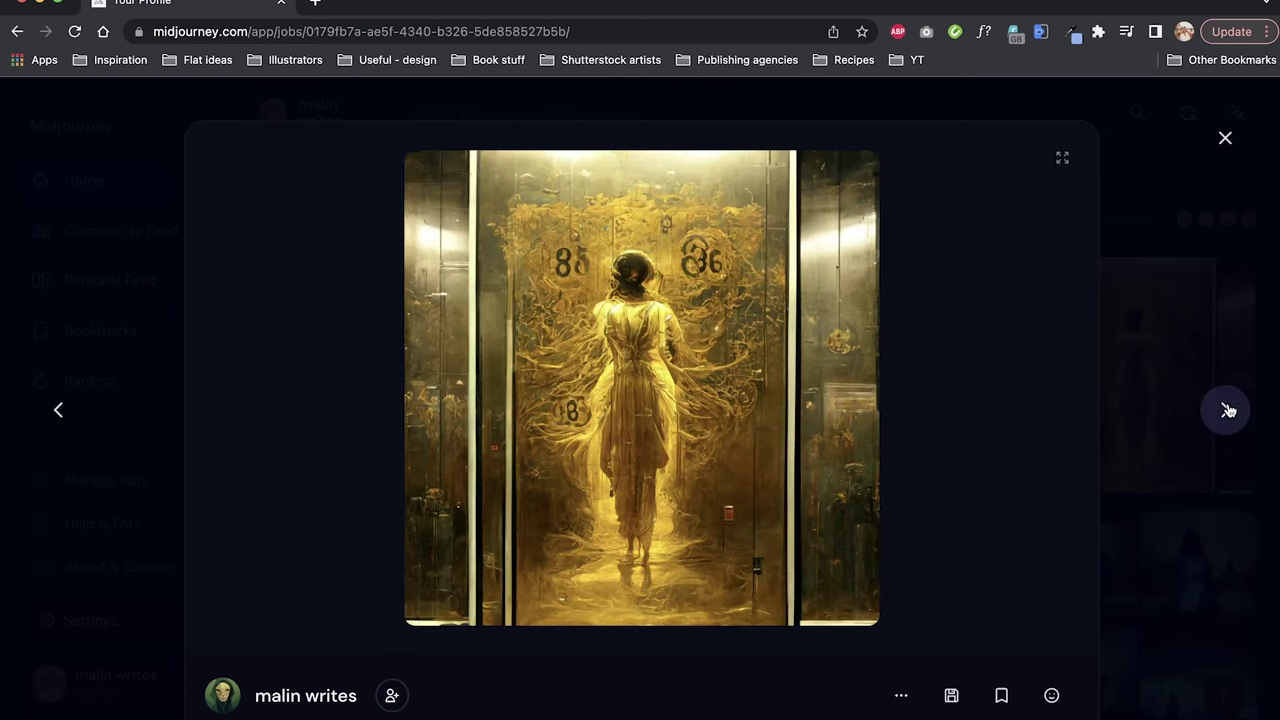
pyautogui.click(1228, 410)
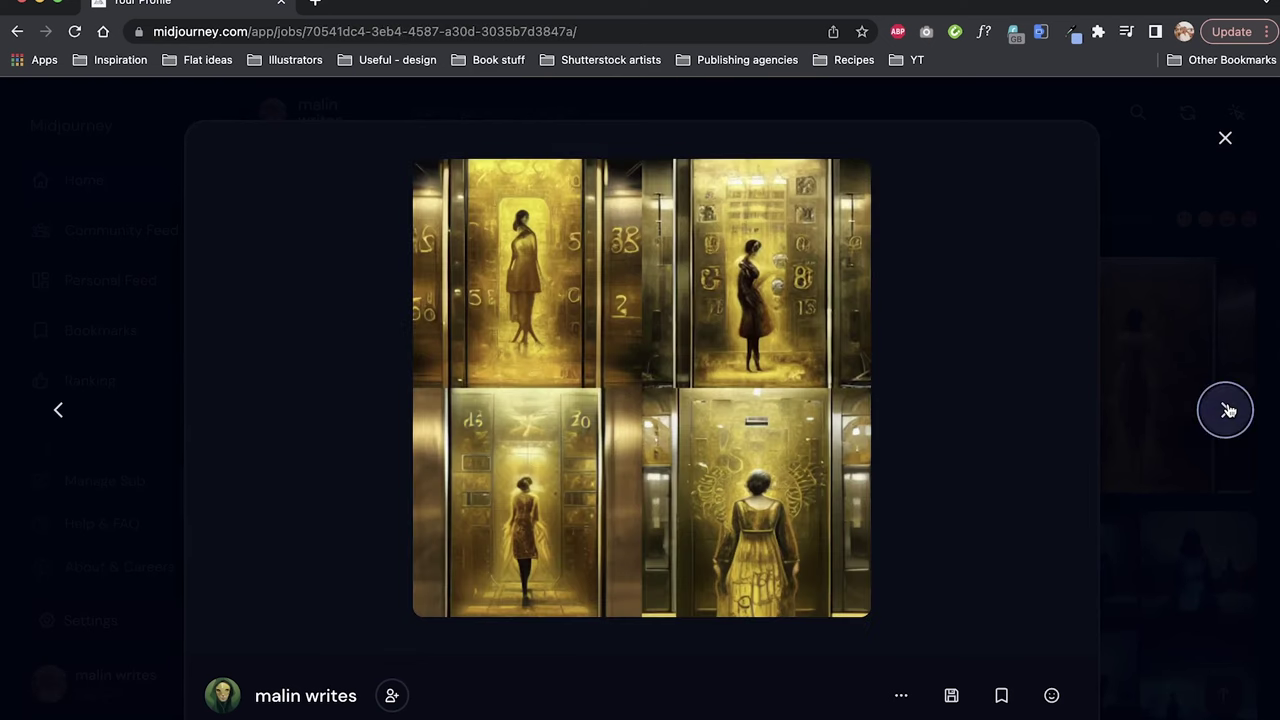
pyautogui.click(1228, 410)
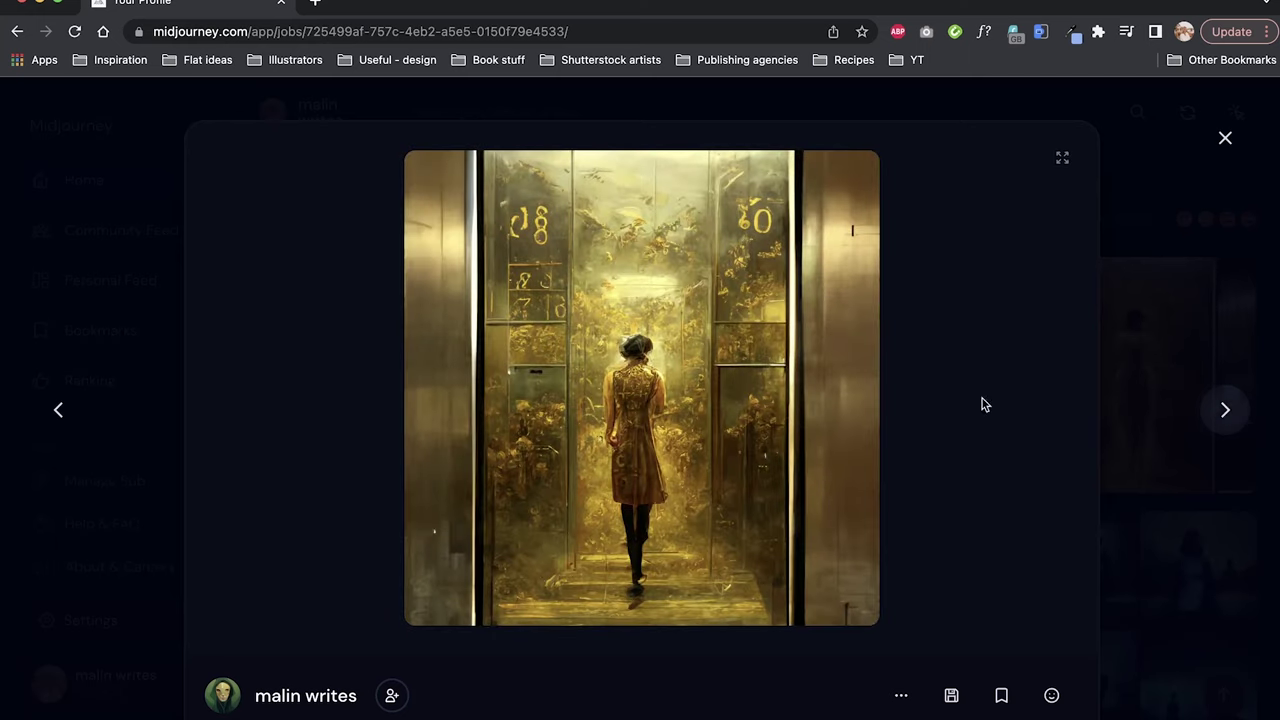
# Zoom in and out on two successive single golden elevator images.
pyautogui.click(728, 371)
pyautogui.scroll(-7, 728, 371)
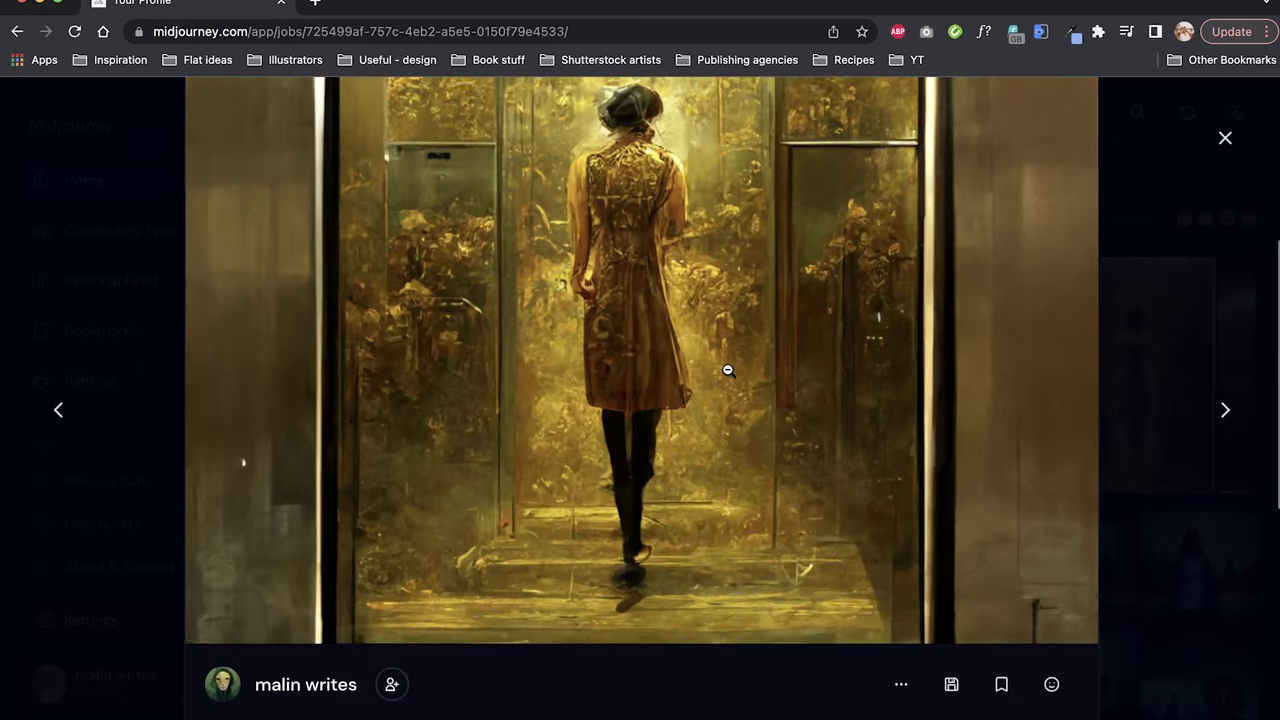
pyautogui.scroll(6, 728, 371)
pyautogui.scroll(2, 728, 371)
pyautogui.click(727, 370)
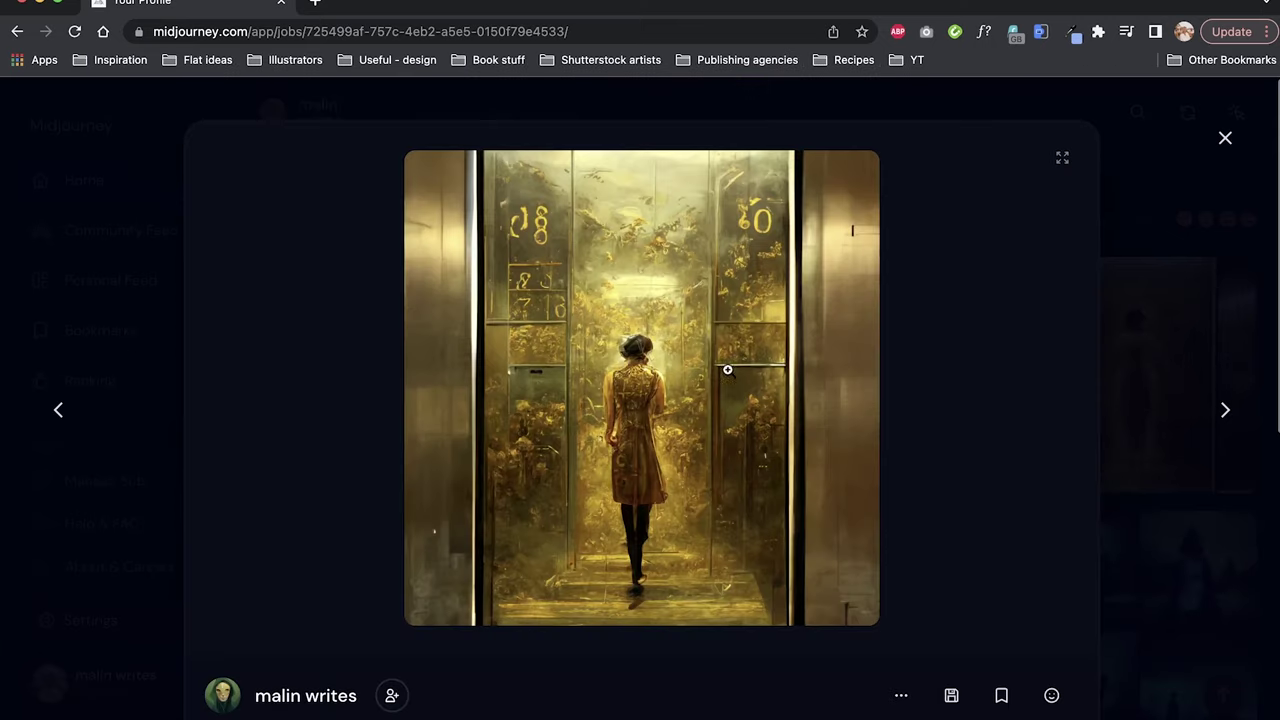
pyautogui.click(1222, 413)
pyautogui.click(804, 371)
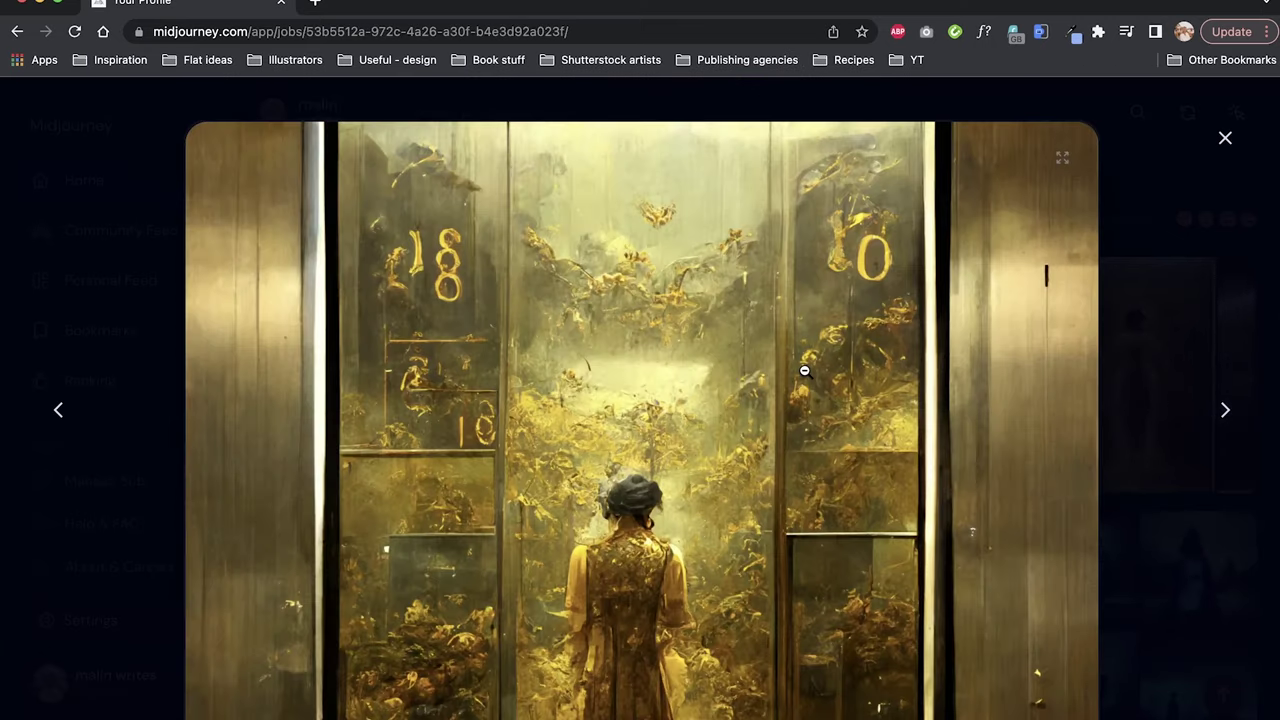
pyautogui.scroll(-3, 804, 371)
pyautogui.click(804, 371)
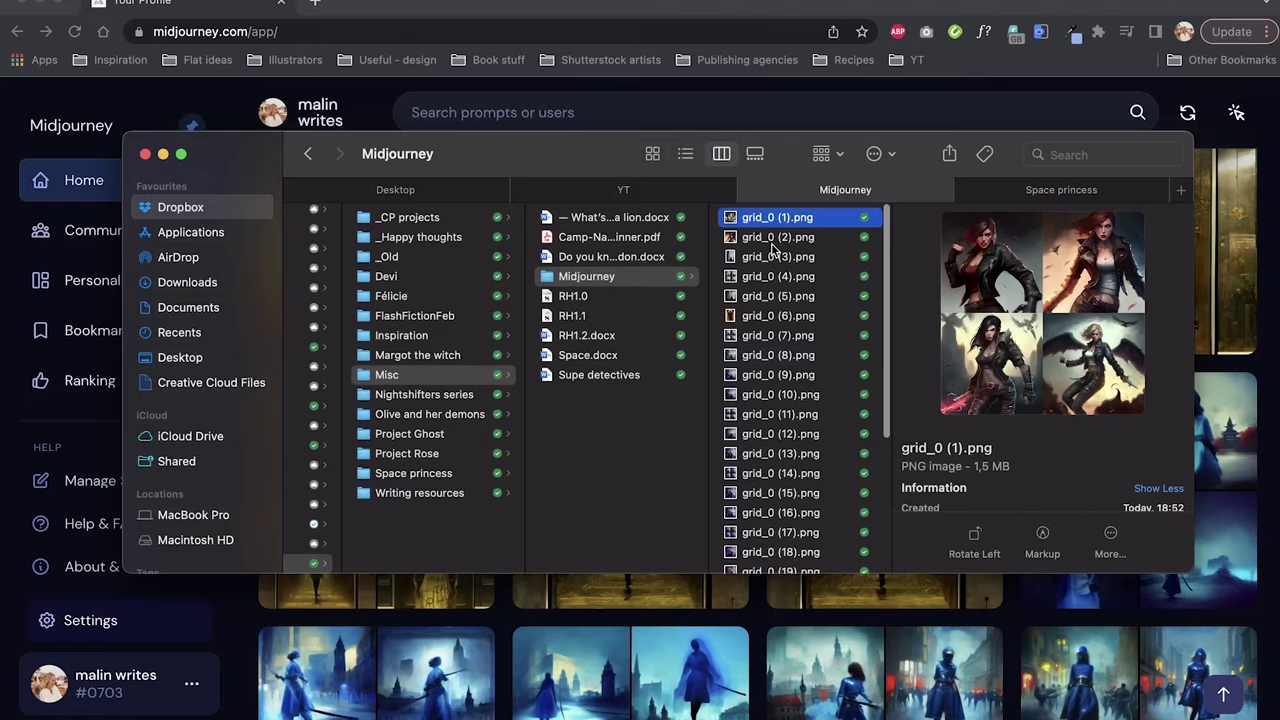
# Quick Look through the Misc folder's grid_0 (1) to grid_0 (7) images.
pyautogui.press('space')
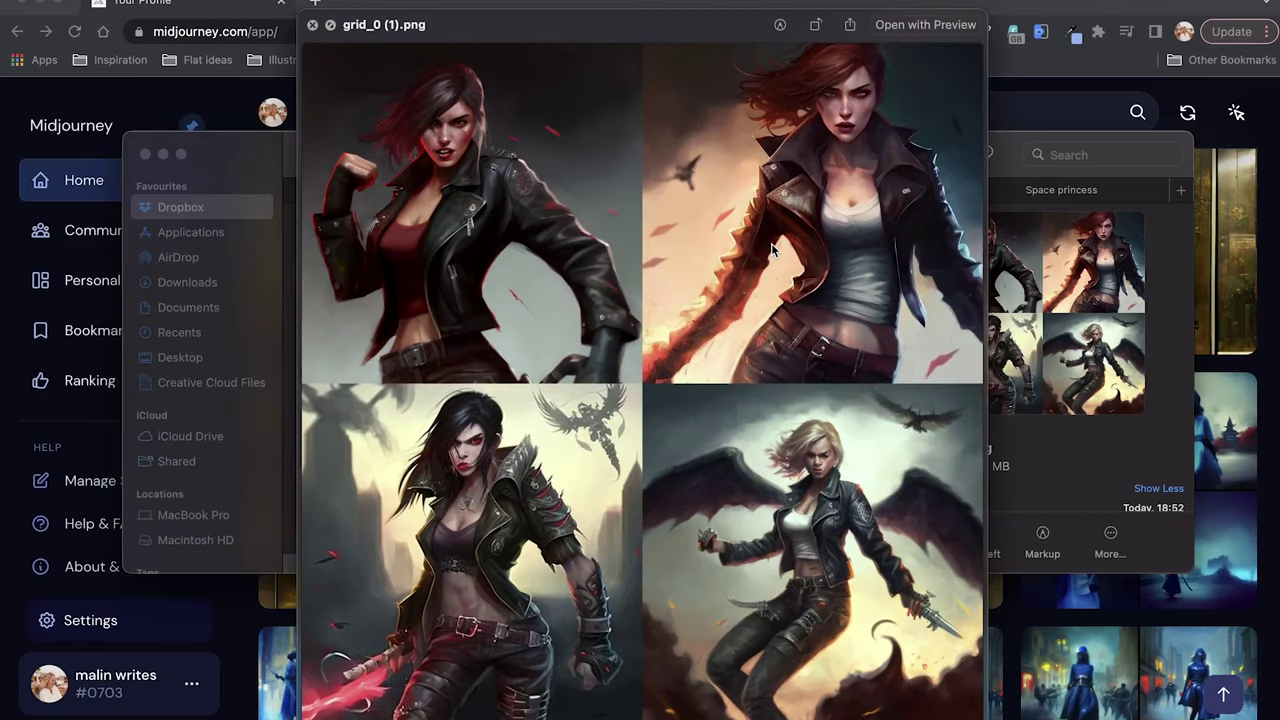
pyautogui.press('Down')
pyautogui.press('Down')
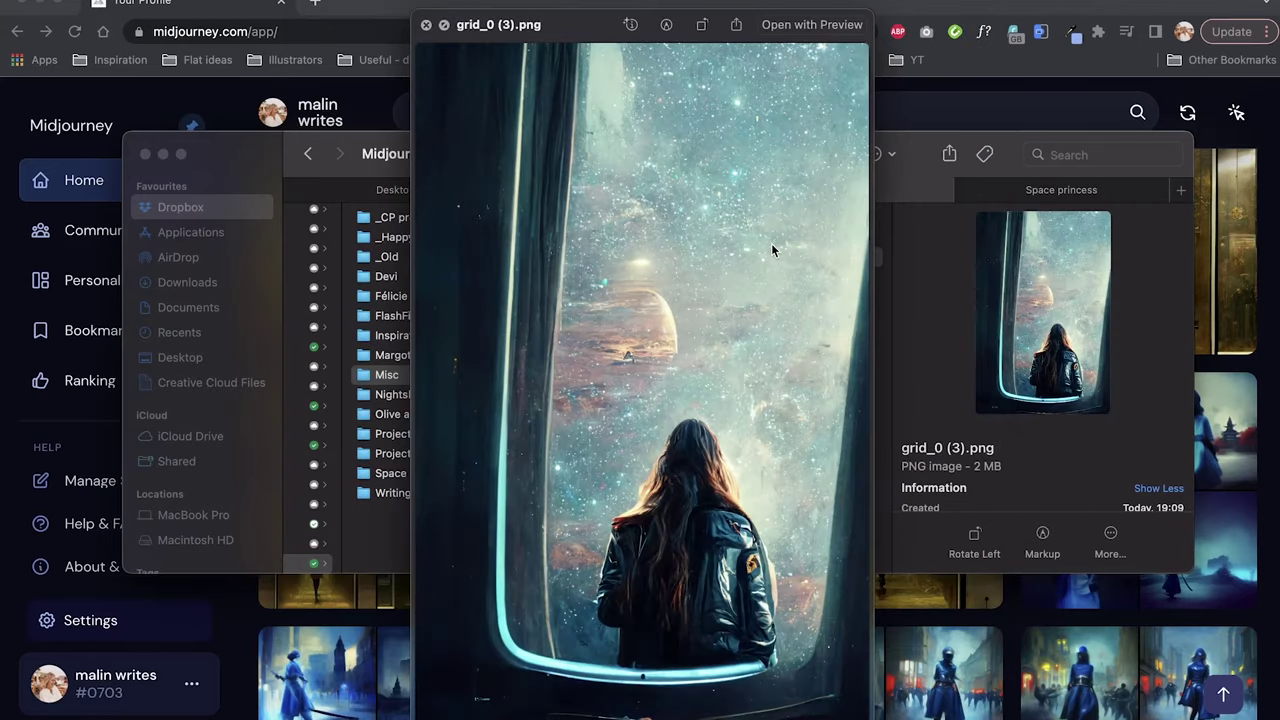
pyautogui.press('Down')
pyautogui.press('Down')
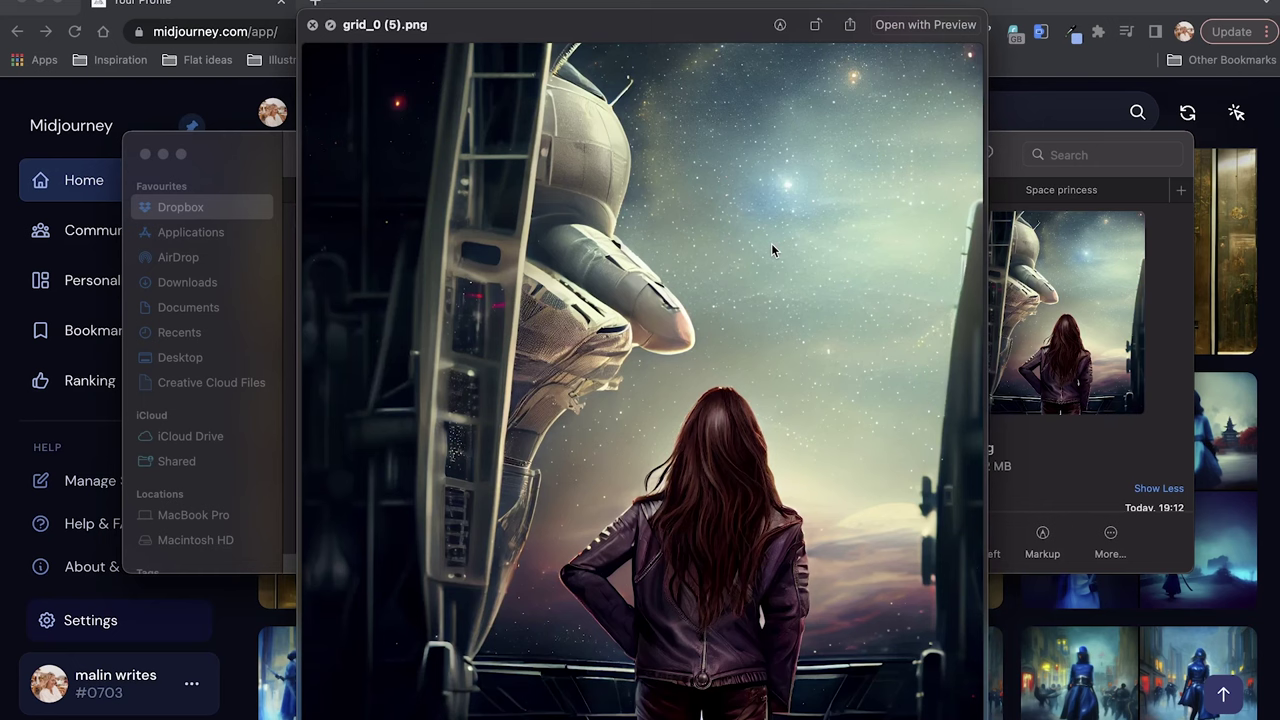
pyautogui.press('Down')
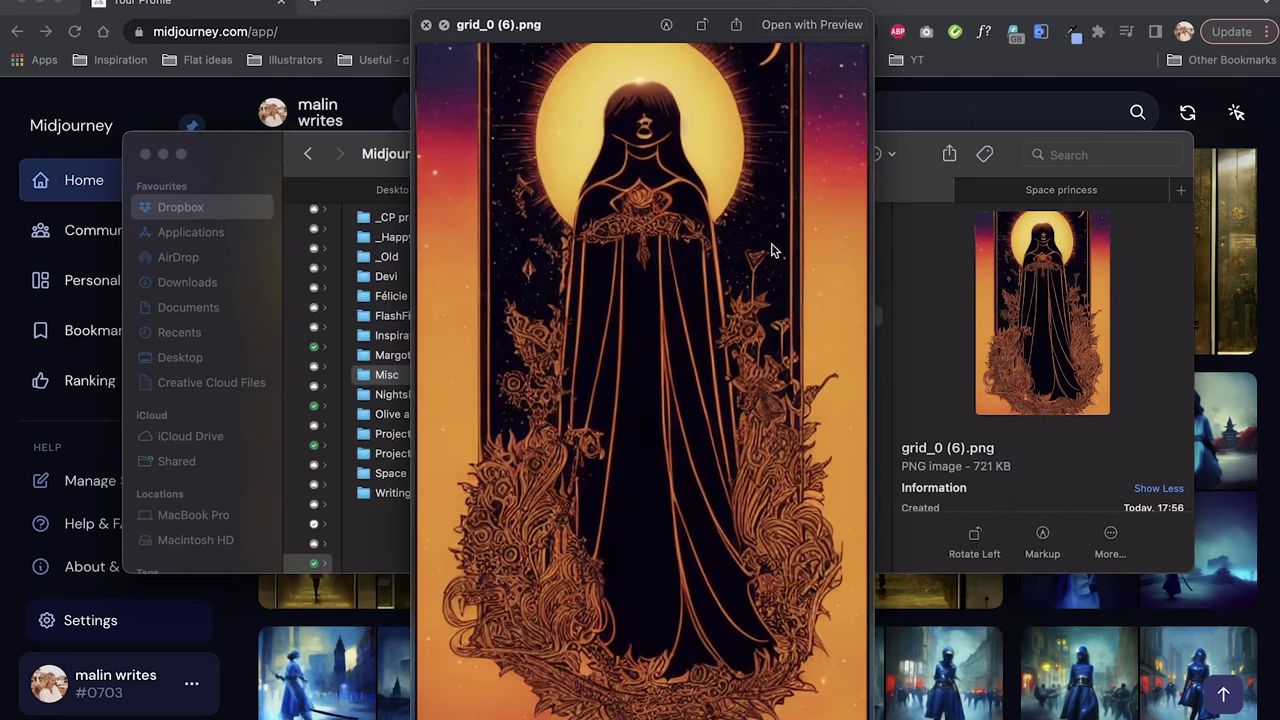
pyautogui.press('Down')
pyautogui.press('Down')
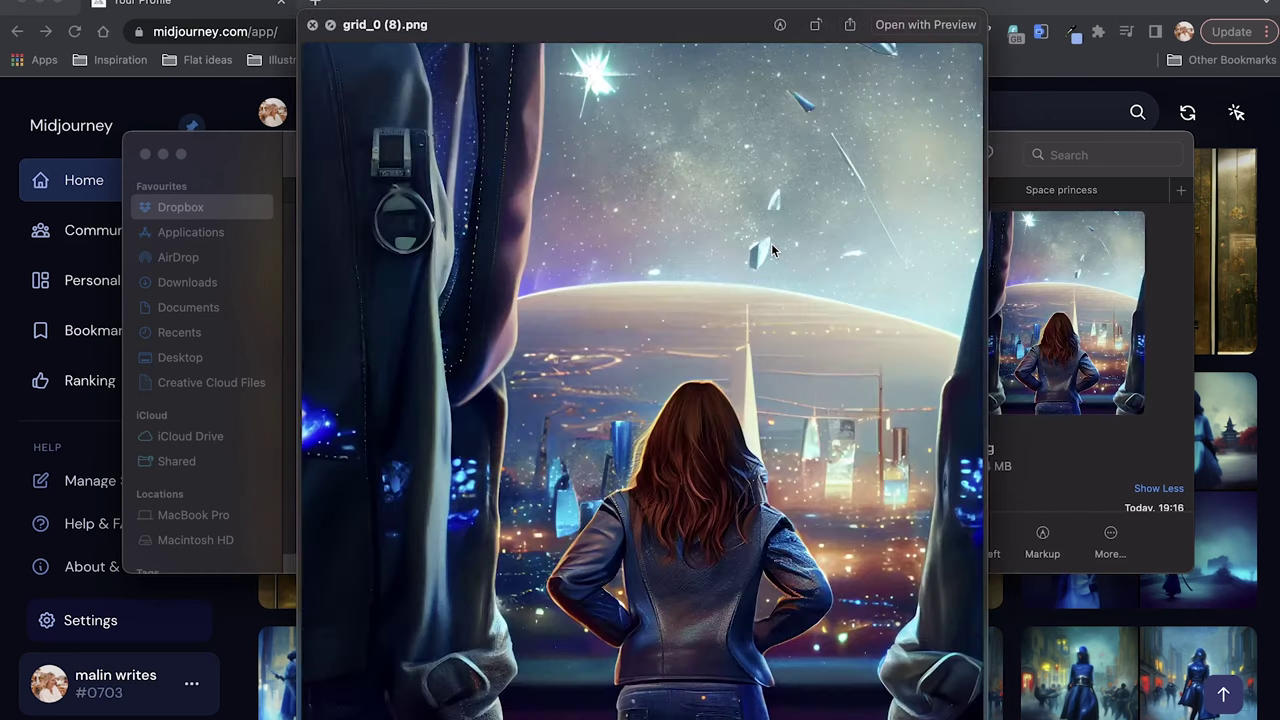
pyautogui.press('Down')
pyautogui.press('Down')
pyautogui.press('space')
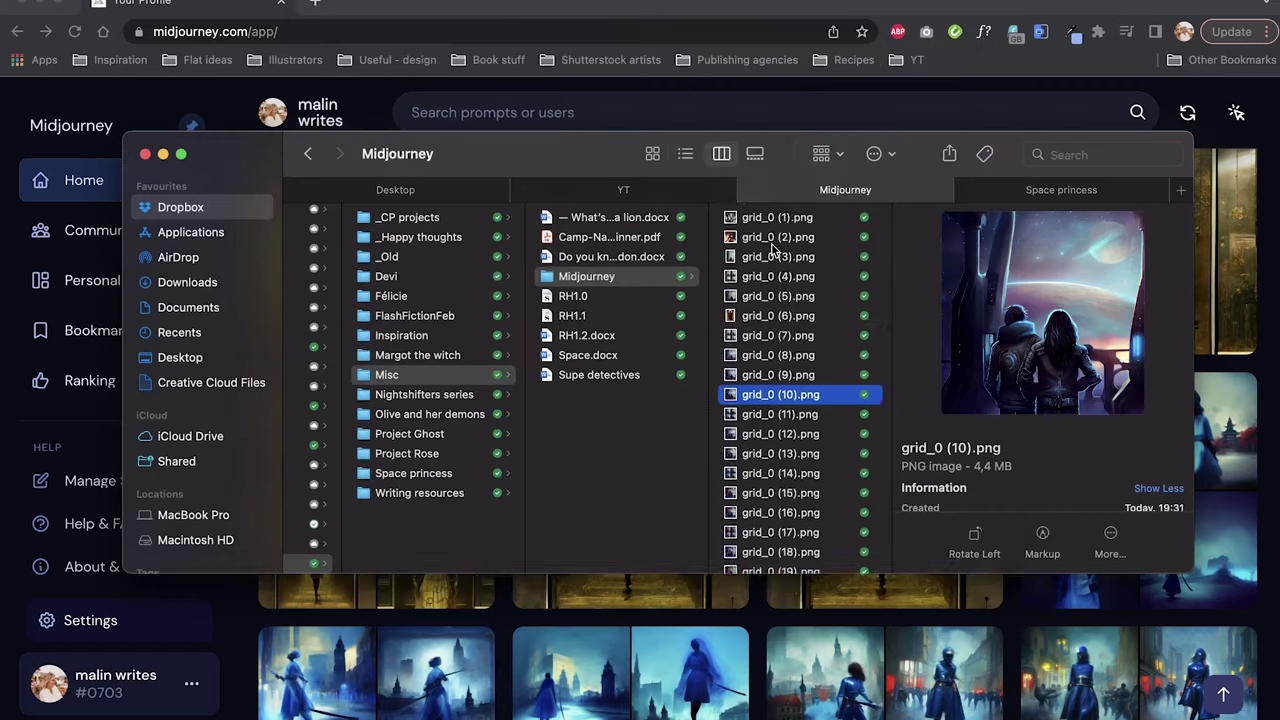
# Quick Look the Project Rose grids, from grid_0 (1).png through grid_0 (23).png.
pyautogui.scroll(-3, 780, 380)
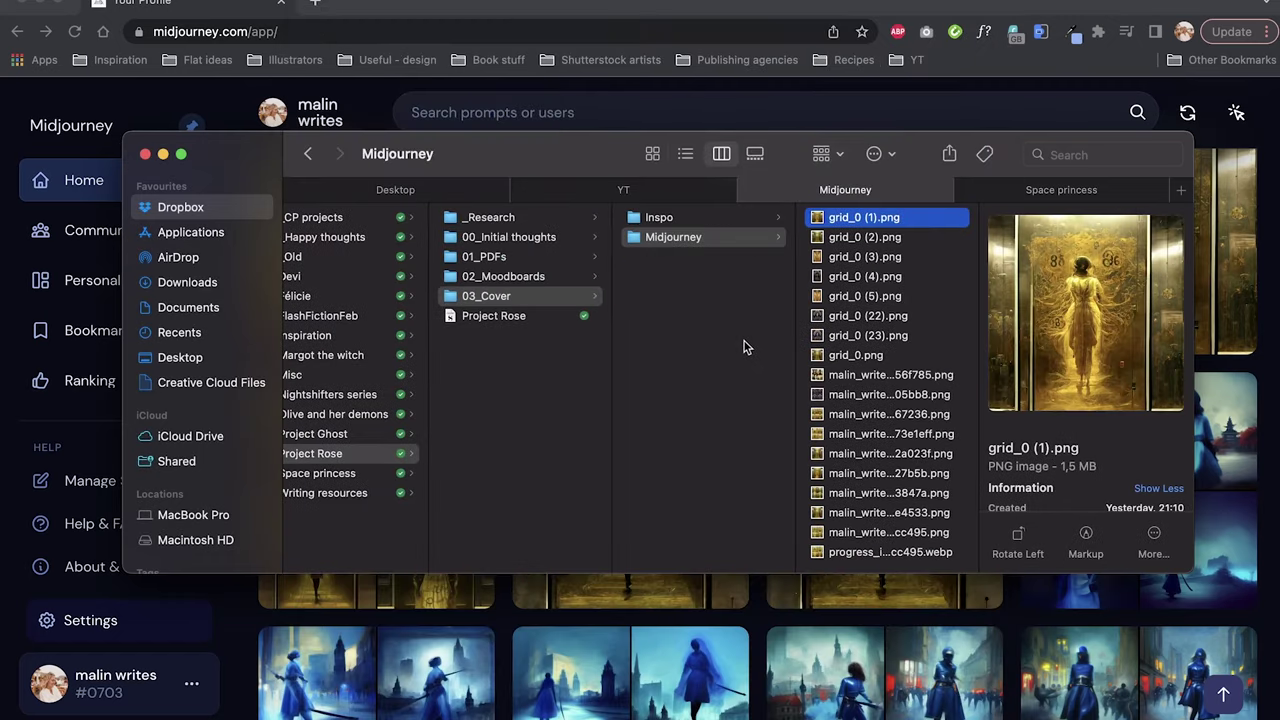
pyautogui.press('space')
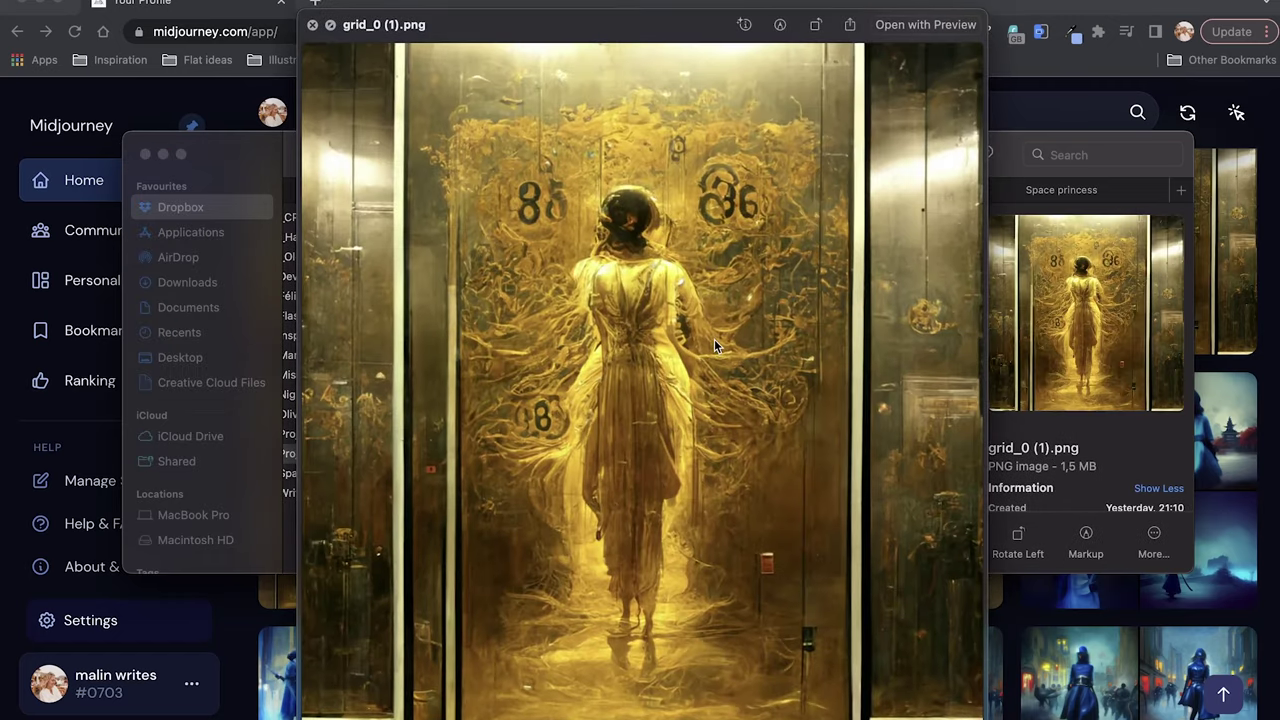
pyautogui.press('Down')
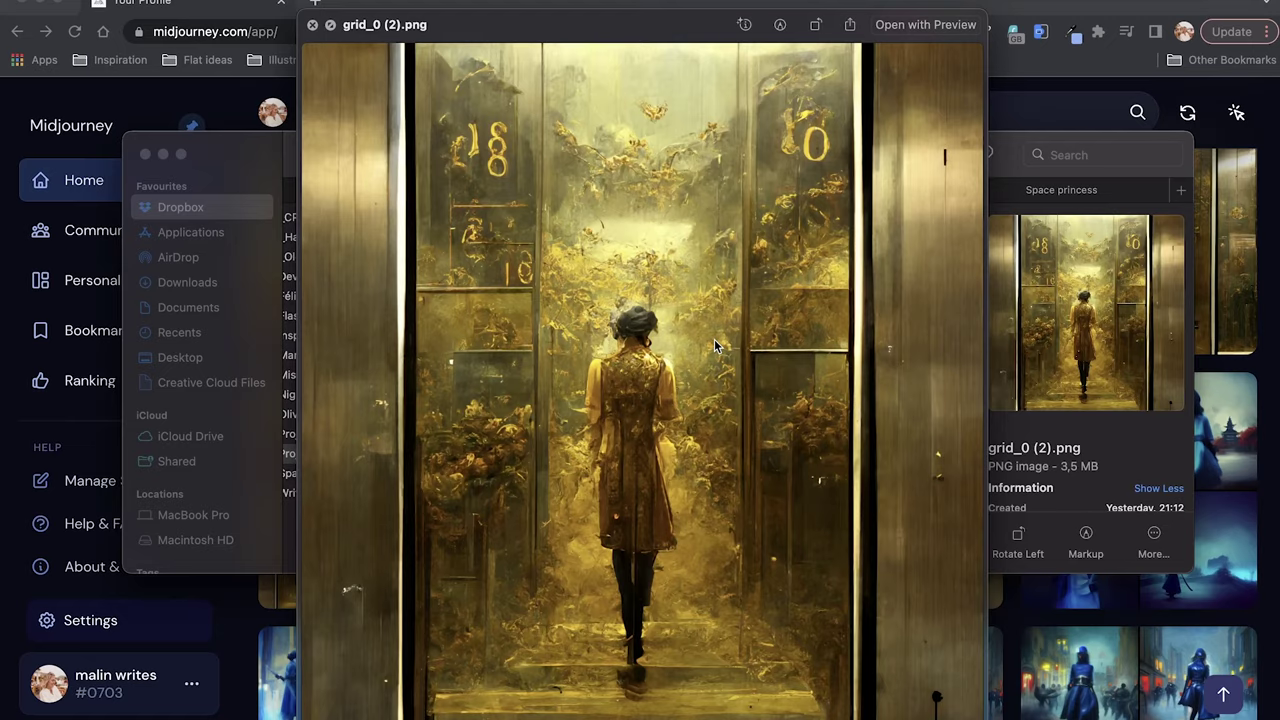
pyautogui.press('Down')
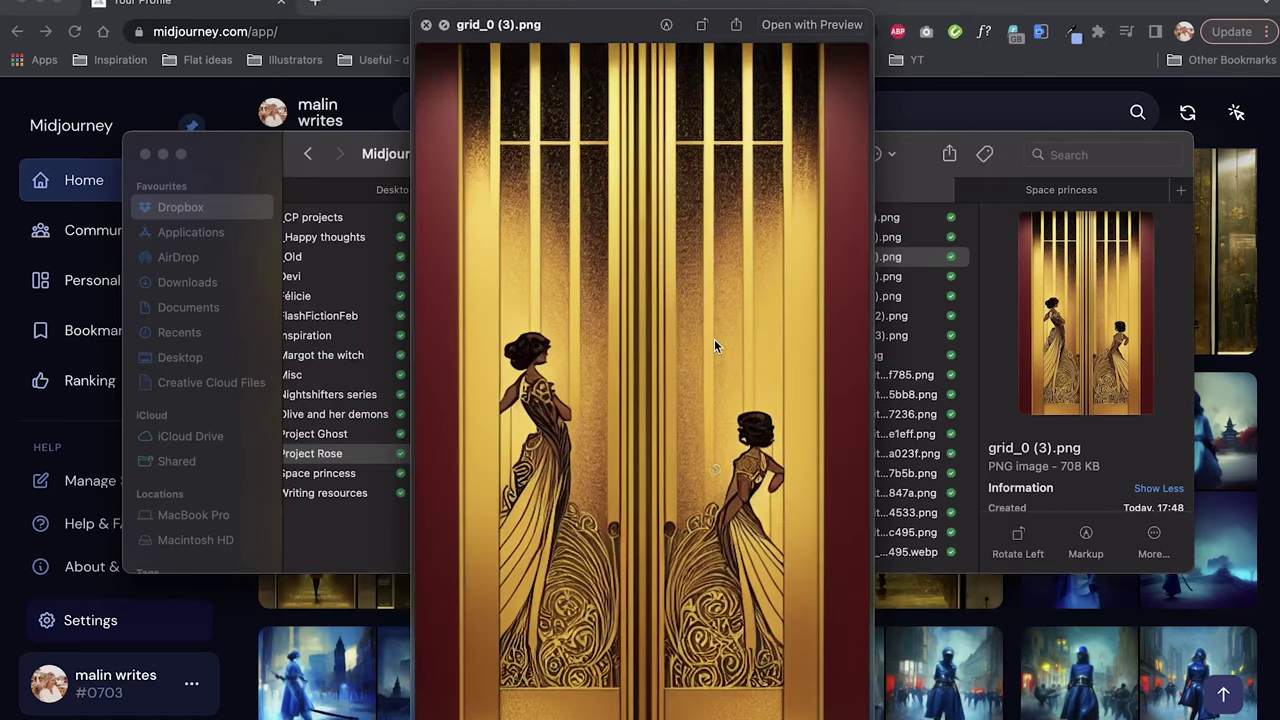
pyautogui.press('Down')
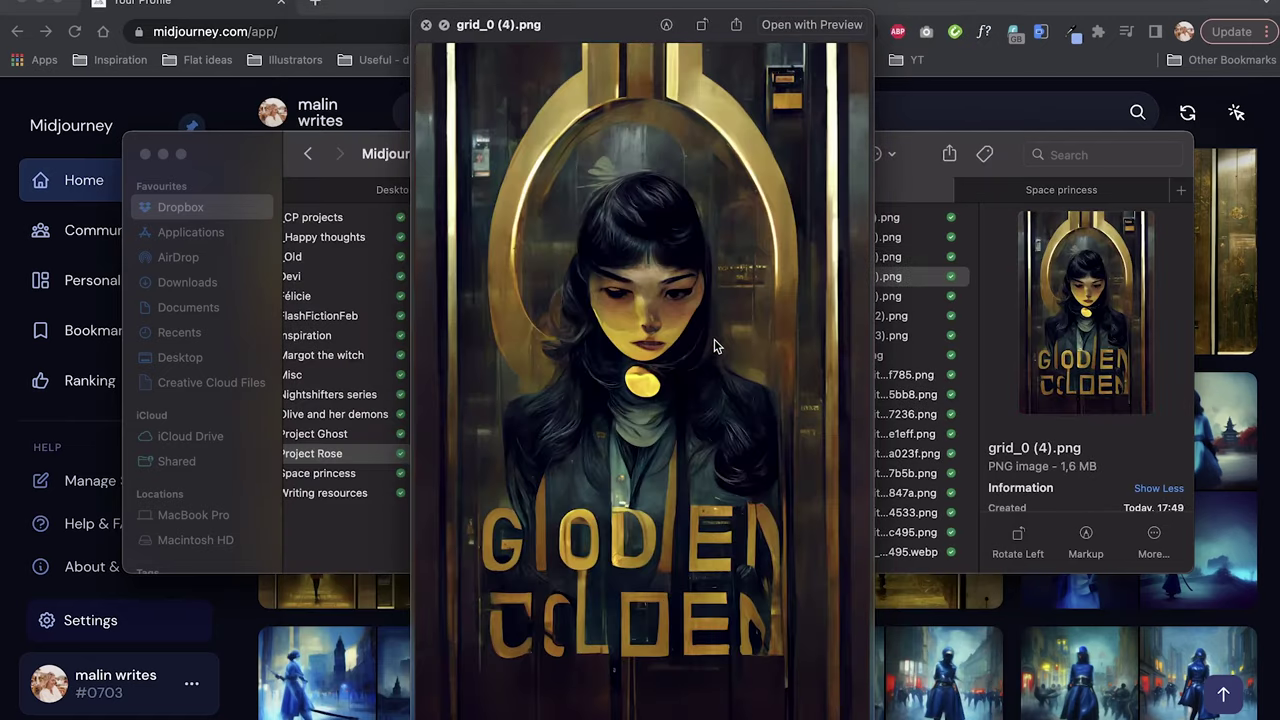
pyautogui.press('Down')
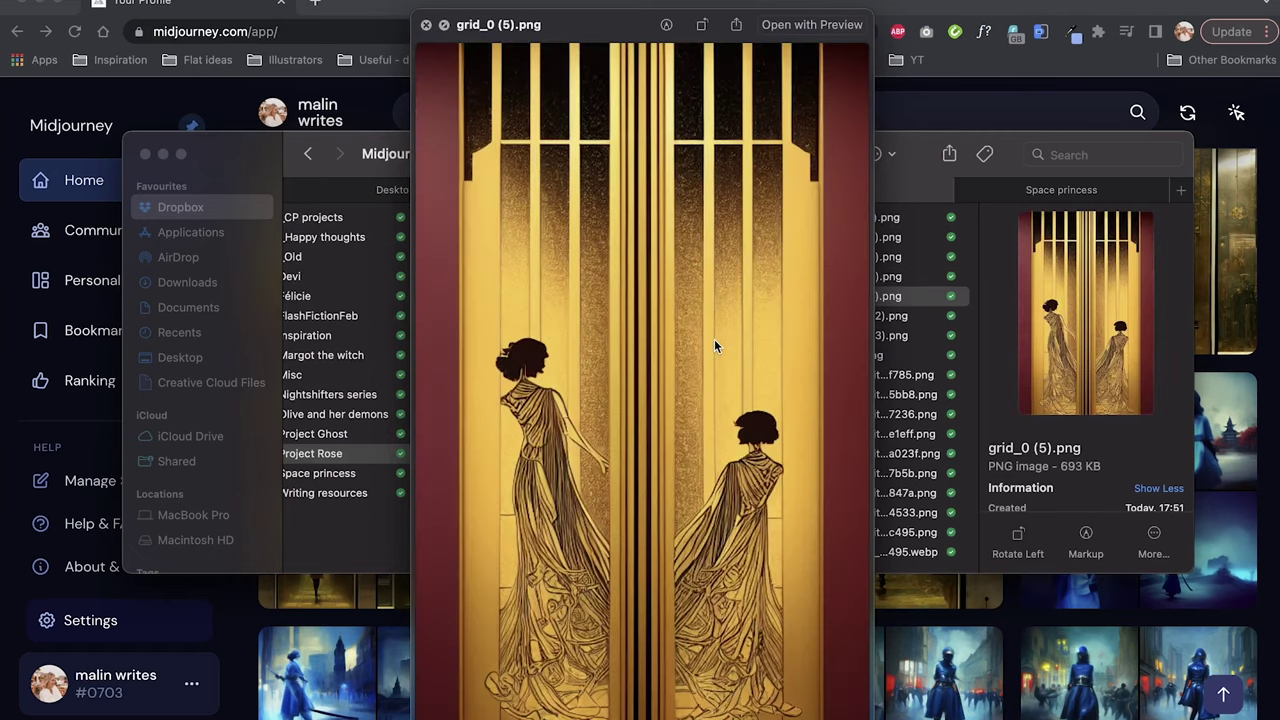
pyautogui.press('Down')
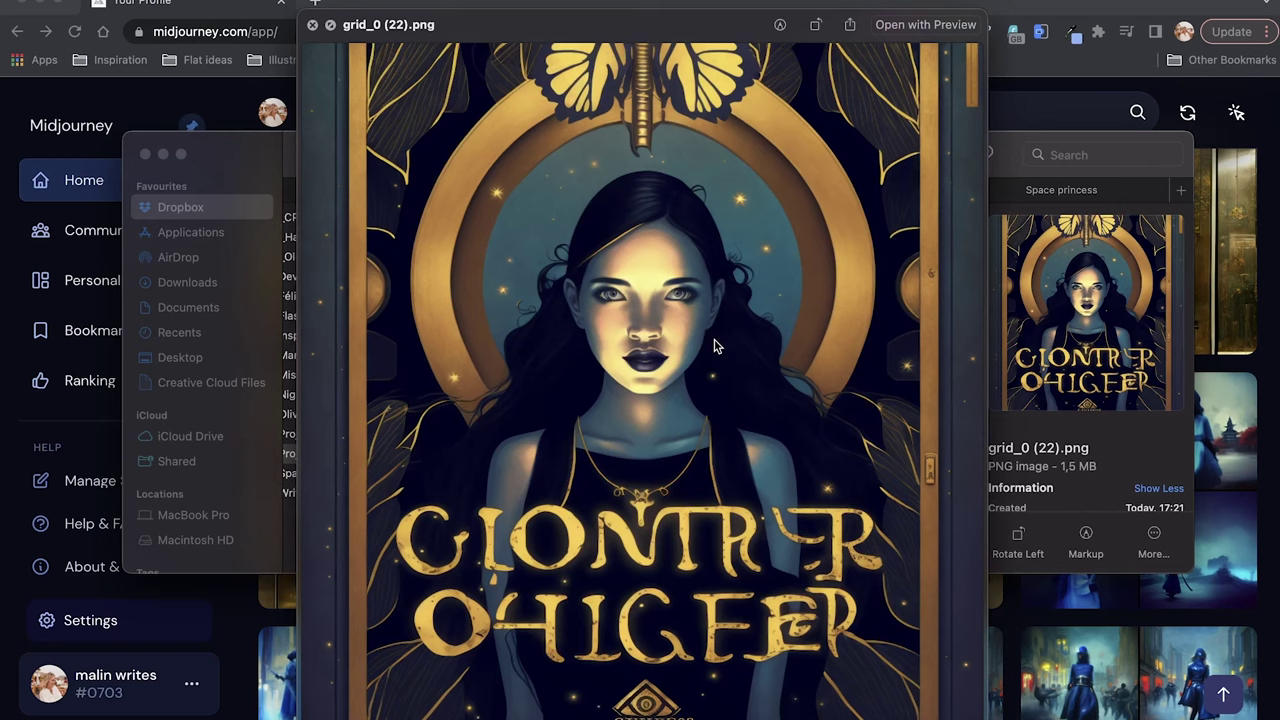
pyautogui.press('Down')
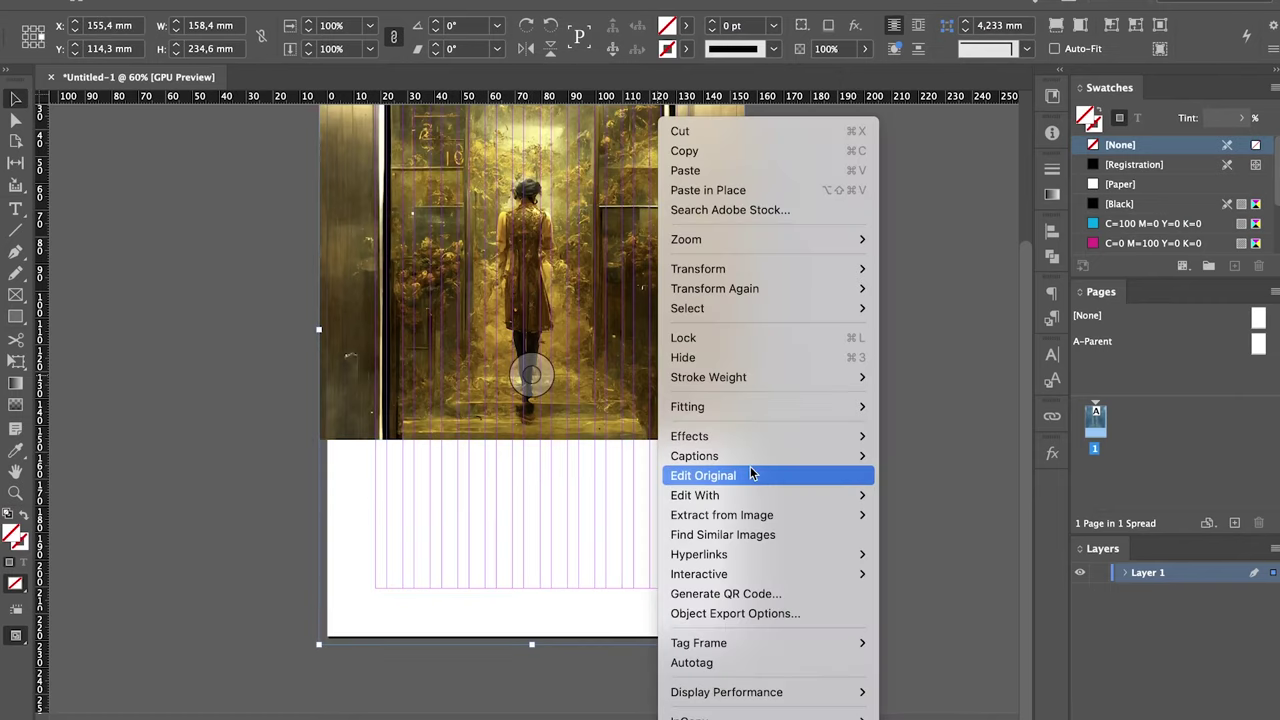
# Enlarge the cover artwork so it fills the whole cover.
pyautogui.click(886, 355)
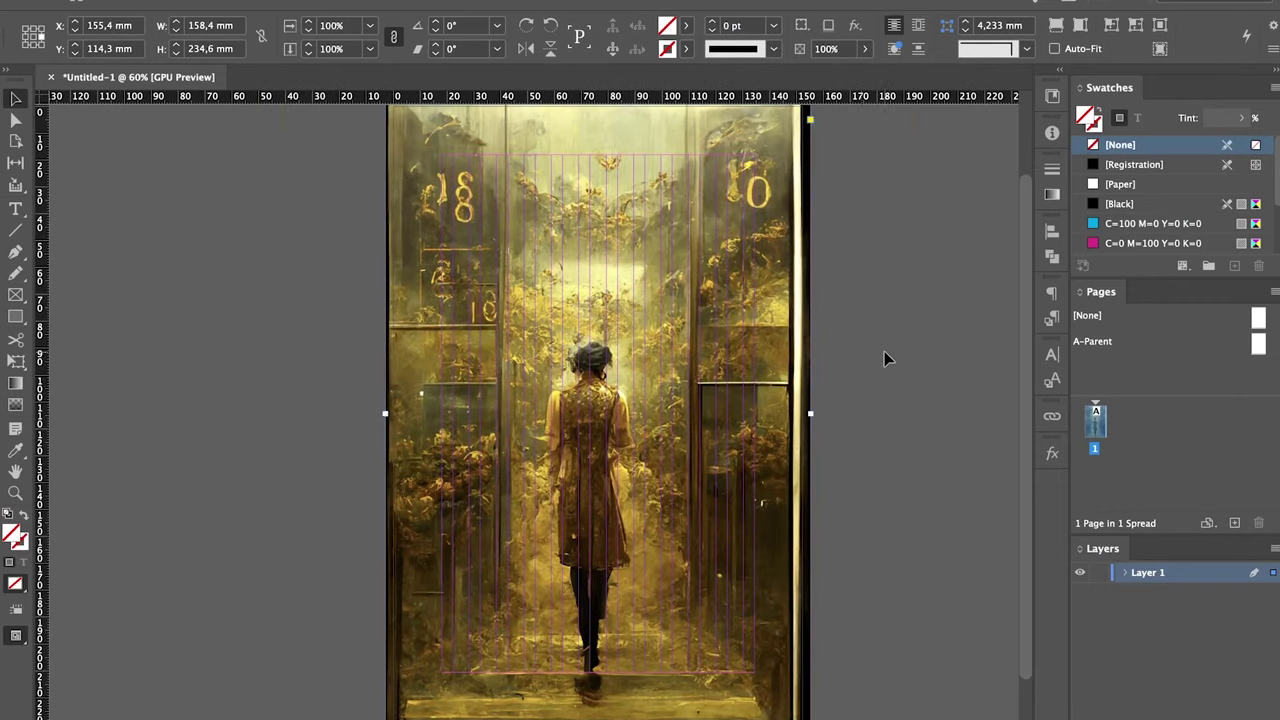
pyautogui.moveTo(914, 413); pyautogui.dragTo(923, 413)
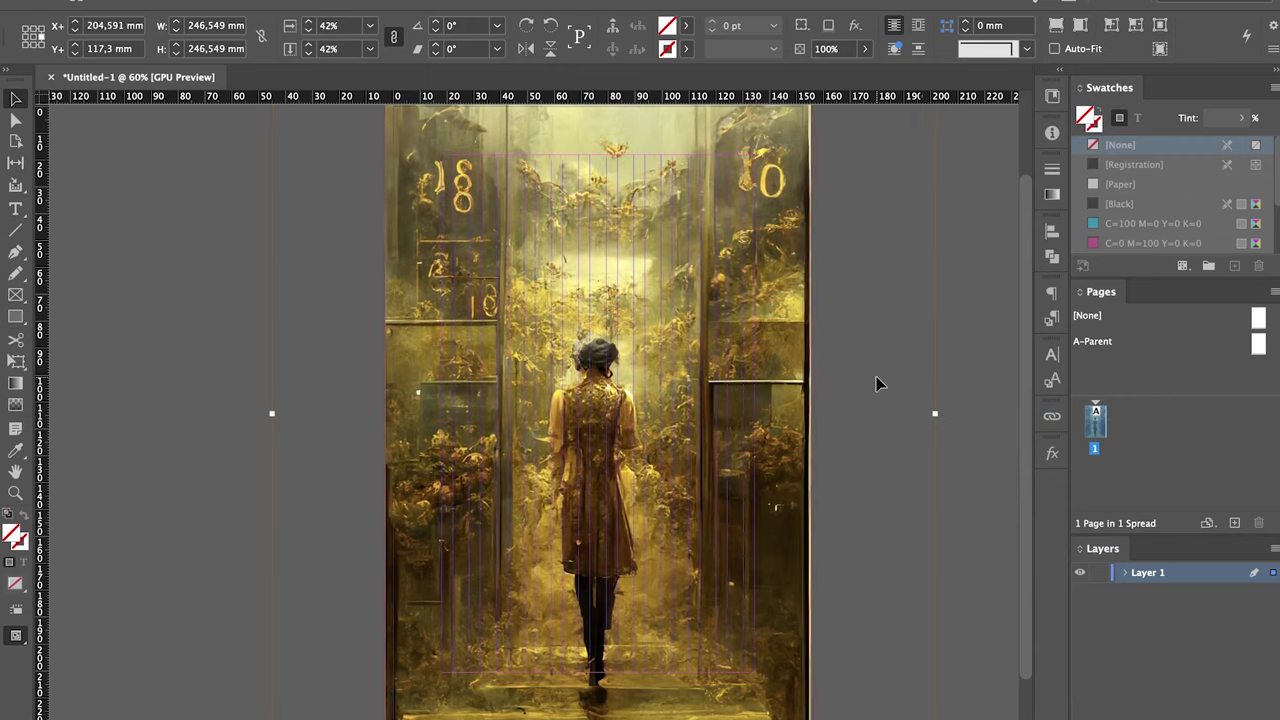
pyautogui.scroll(-2, 864, 329)
pyautogui.click(862, 385)
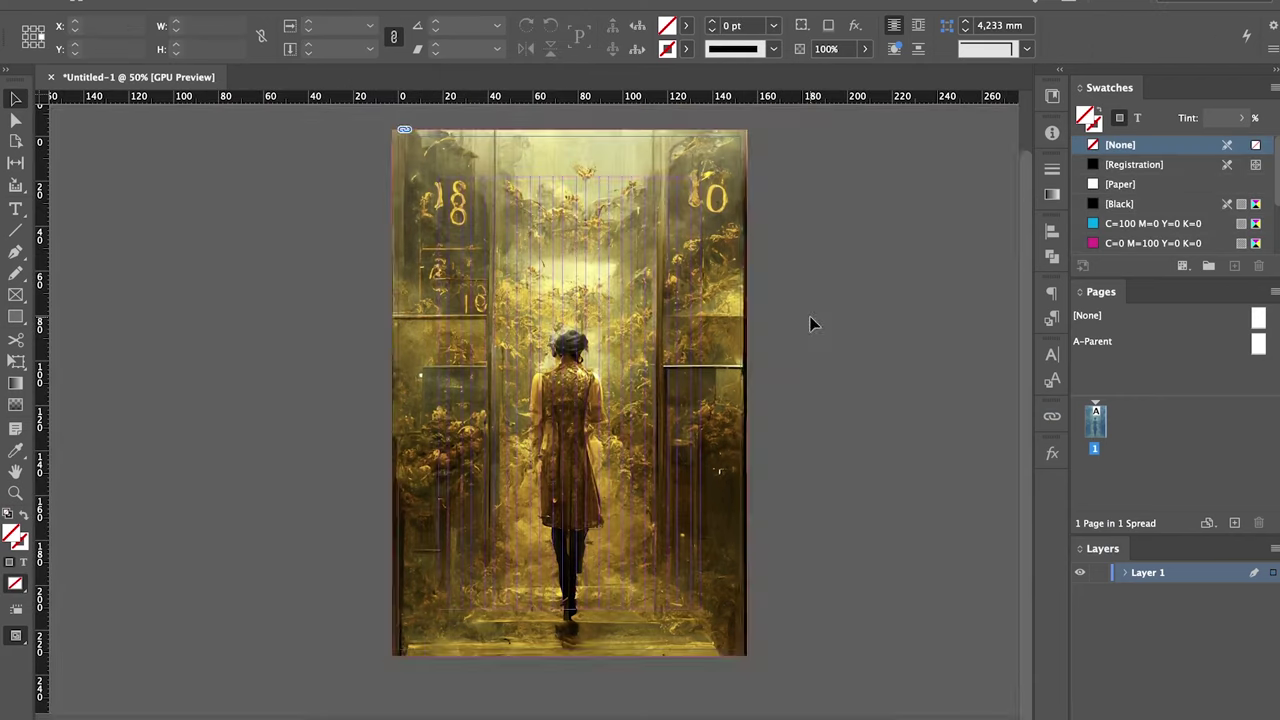
# Add the PROJECT ROSE title near the cover top in Brand, sized to fit.
pyautogui.hotkey('ctrl', '=')
pyautogui.press('t')
pyautogui.moveTo(387, 187); pyautogui.dragTo(772, 243)
pyautogui.write('Project Rose')
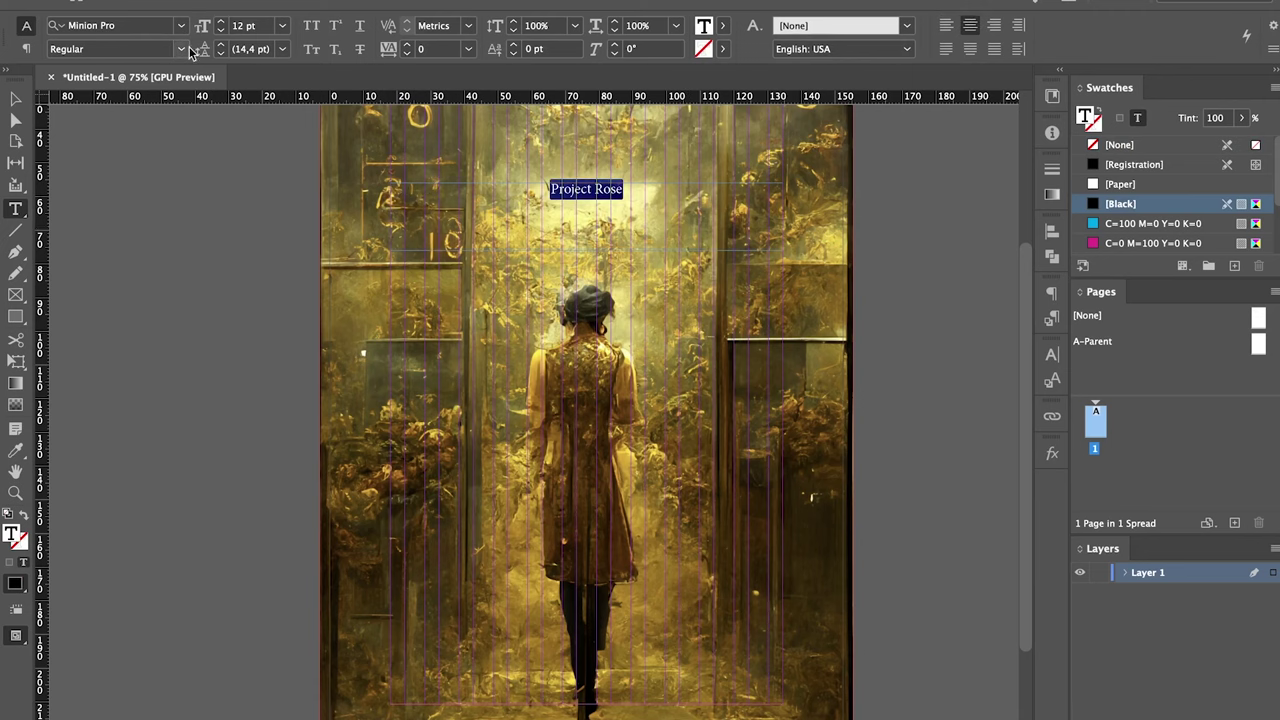
pyautogui.click(181, 25)
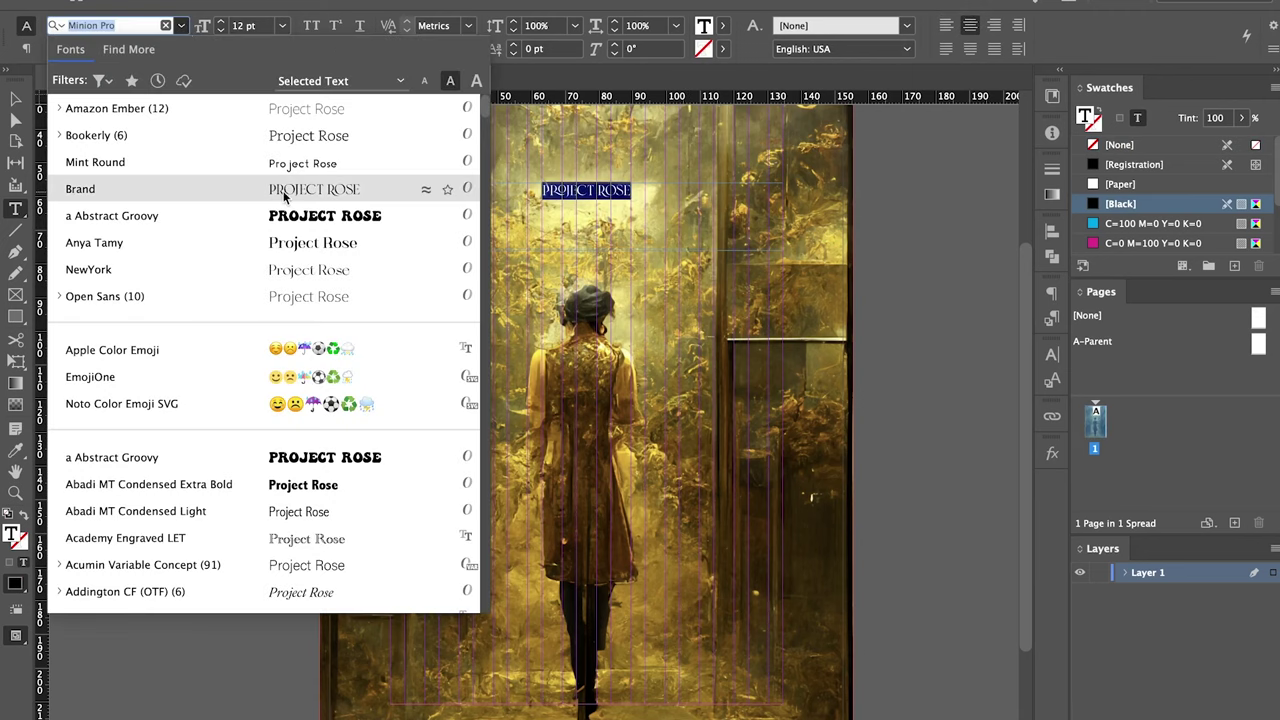
pyautogui.click(100, 183)
pyautogui.click(282, 25)
pyautogui.click(262, 295)
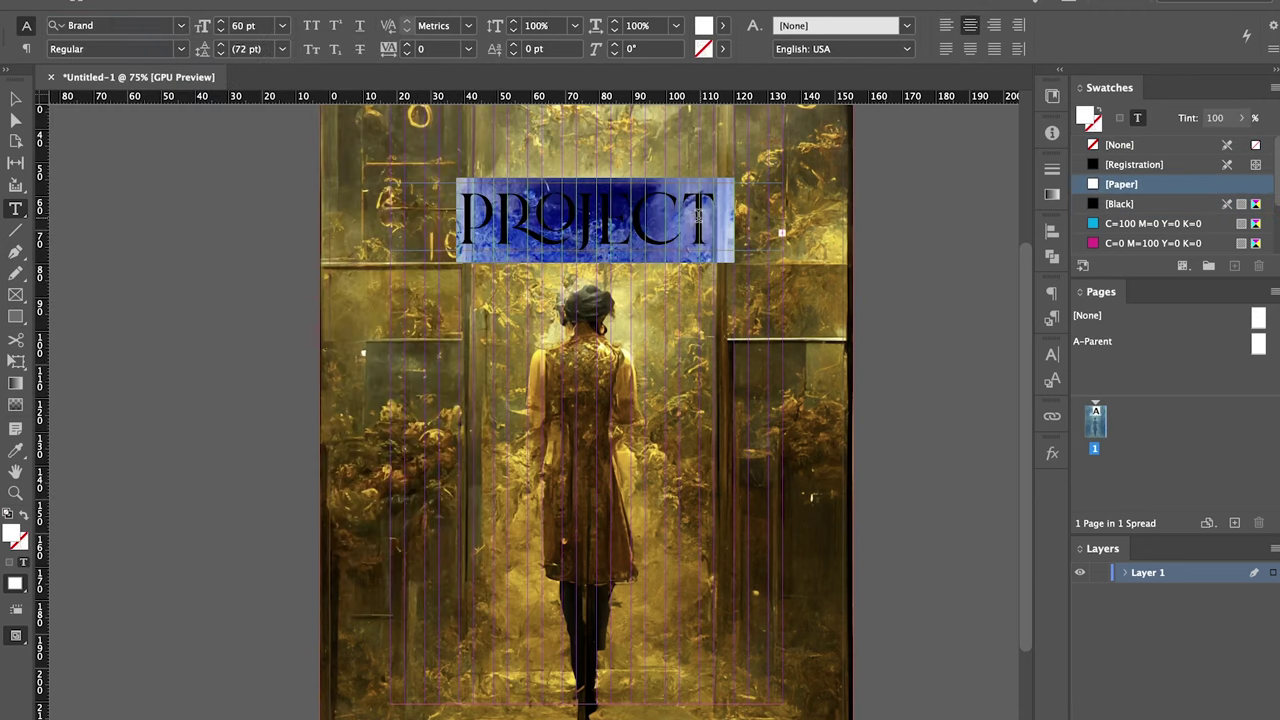
pyautogui.click(221, 33)
# Move the PROJECT ROSE title frame down the cover.
pyautogui.press('Escape')
pyautogui.moveTo(728, 243); pyautogui.dragTo(728, 517)
pyautogui.click(914, 383)
pyautogui.scroll(-2, 914, 383)
pyautogui.scroll(-1, 918, 386)
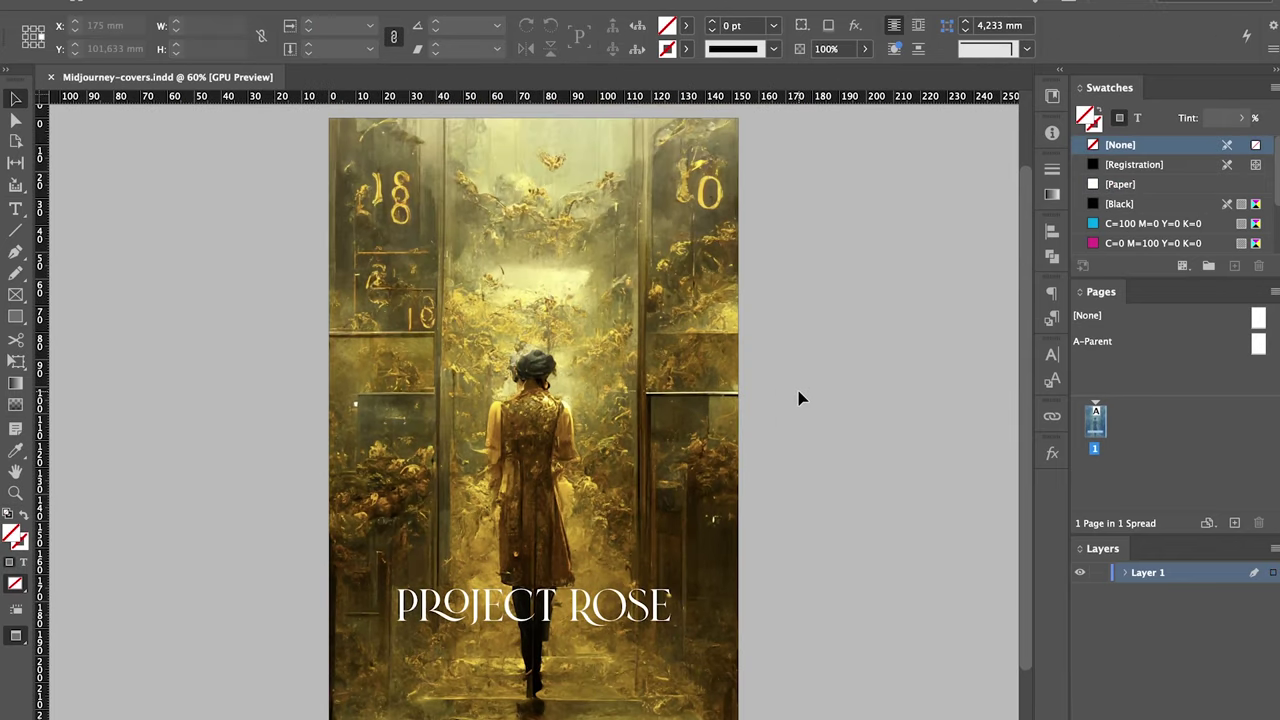
# Duplicate the title below as the author's name in small, widely spaced Acumin Light caps.
pyautogui.click(533, 605)
pyautogui.moveTo(533, 605); pyautogui.dragTo(533, 653)
pyautogui.tripleClick(606, 662)
pyautogui.write('Malin Alexander')
pyautogui.hotkey('ctrl', 'a')
pyautogui.click(181, 25)
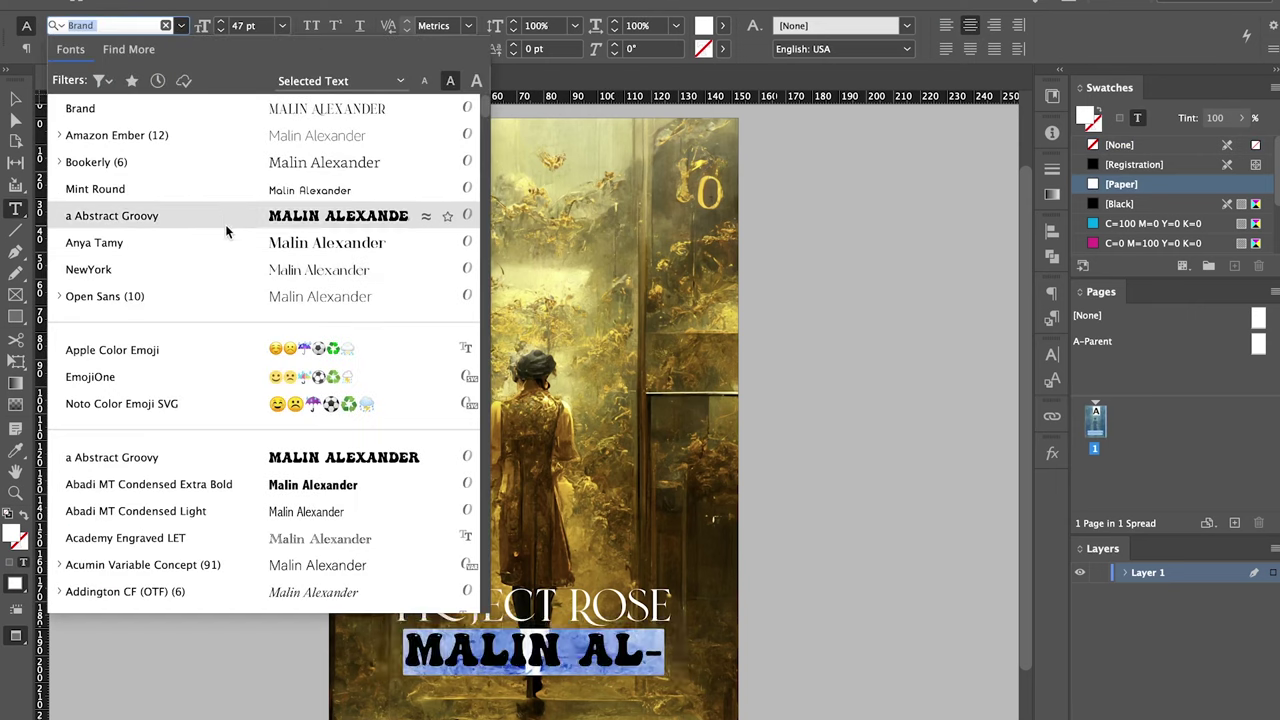
pyautogui.scroll(-10, 226, 231)
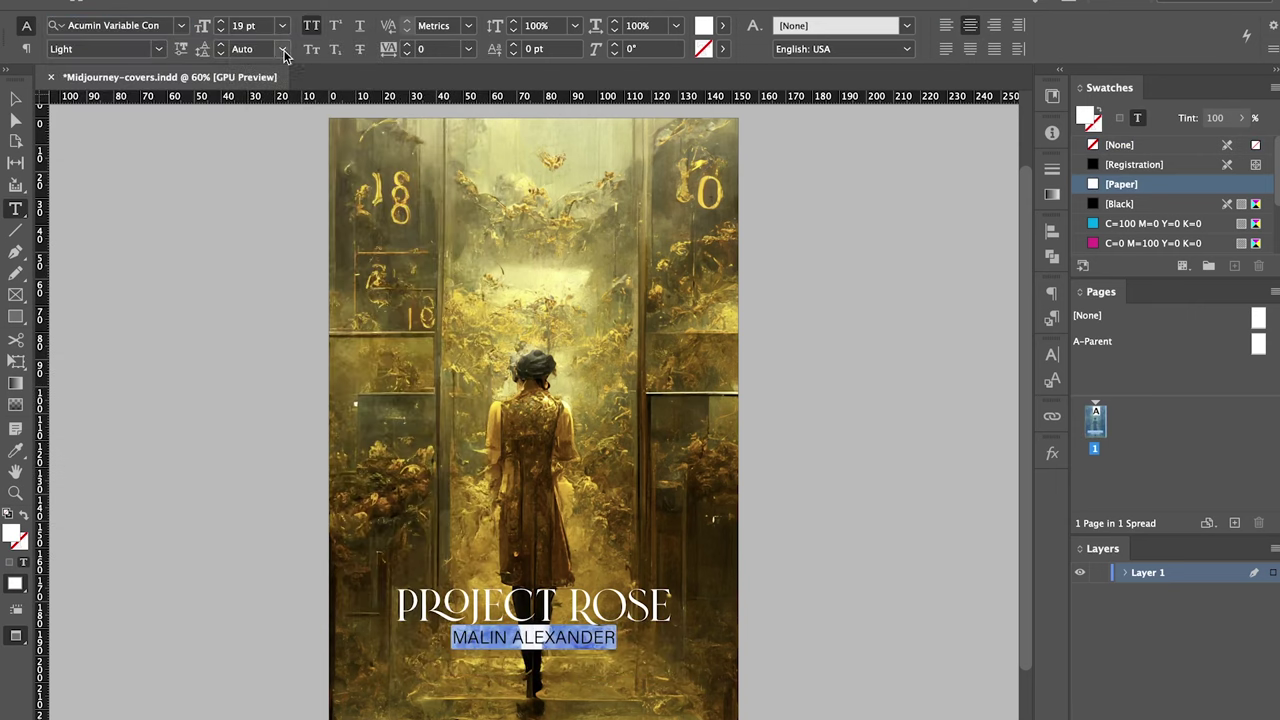
pyautogui.moveTo(468, 48); pyautogui.dragTo(440, 280)
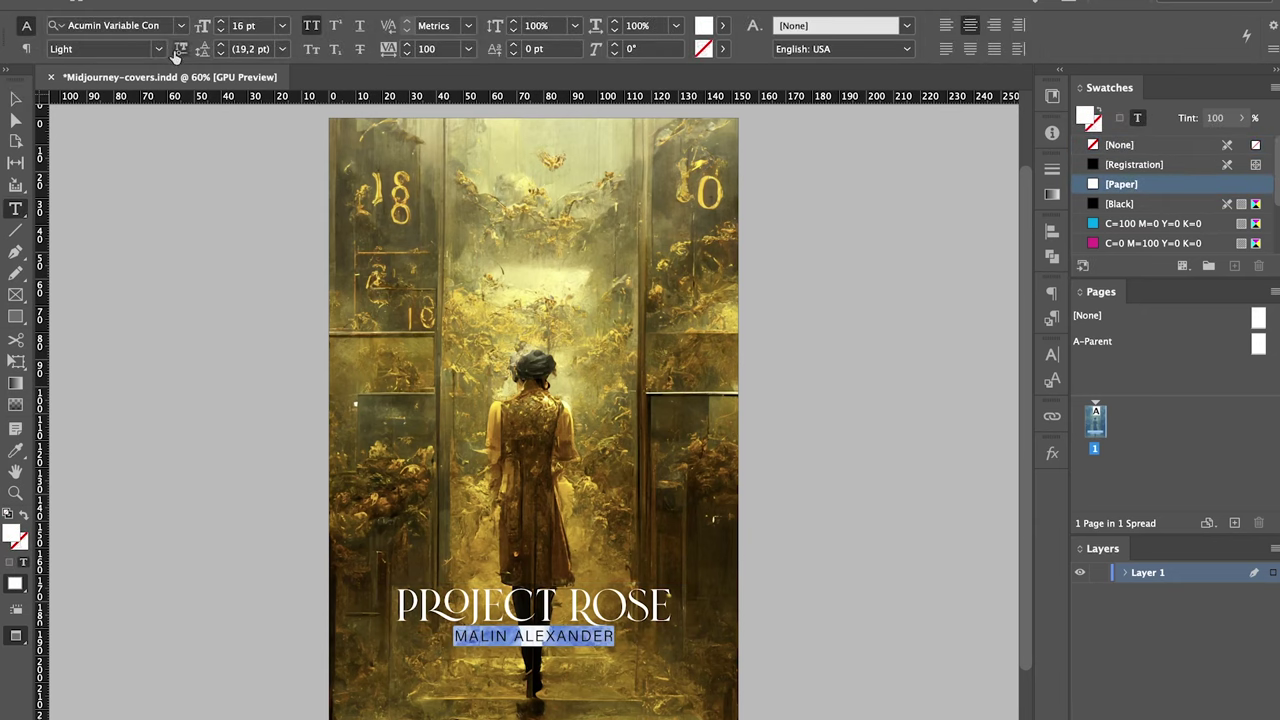
pyautogui.press('Escape')
pyautogui.click(877, 417)
# Reposition the title frame and fill the text with the [Paper] swatch.
pyautogui.click(637, 612)
pyautogui.press('w')
pyautogui.moveTo(637, 612); pyautogui.dragTo(265, 482)
pyautogui.click(686, 25)
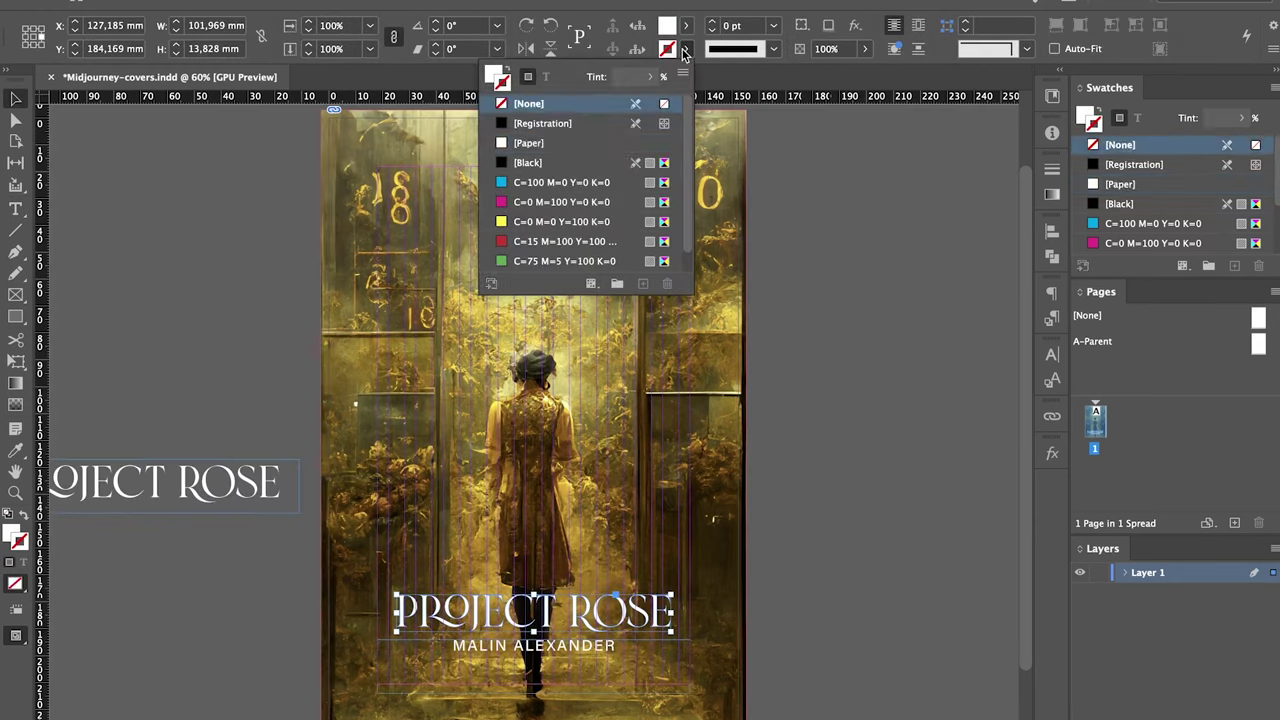
pyautogui.click(540, 140)
pyautogui.click(788, 477)
pyautogui.press('w')
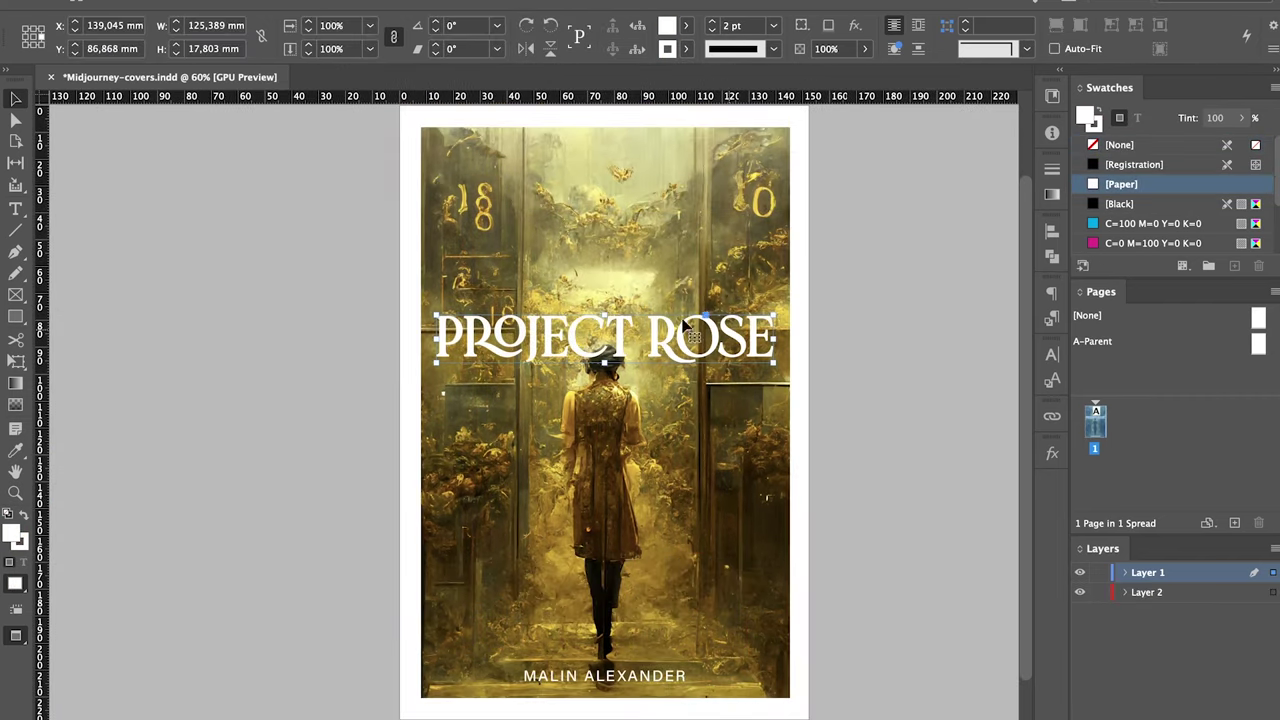
# Select the cover artwork and the traced head frame, checking the head sits over the title.
pyautogui.scroll(5, 577, 223)
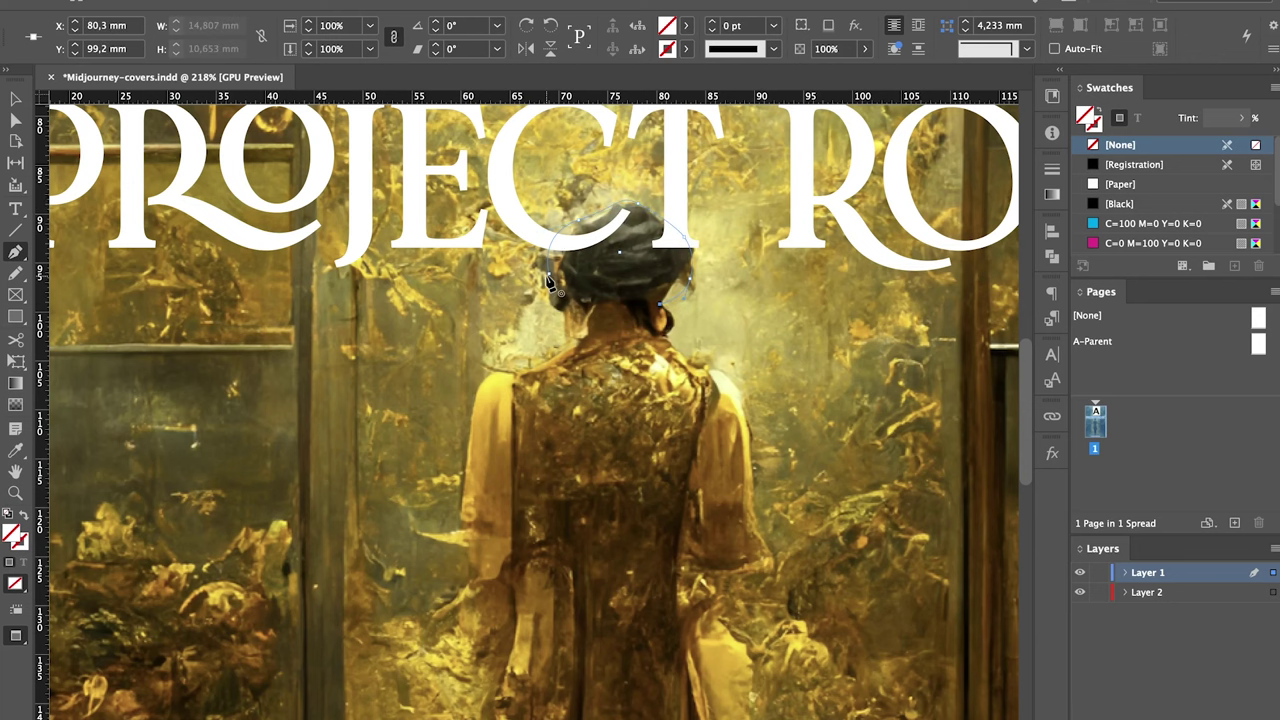
pyautogui.press('v')
pyautogui.click(768, 355)
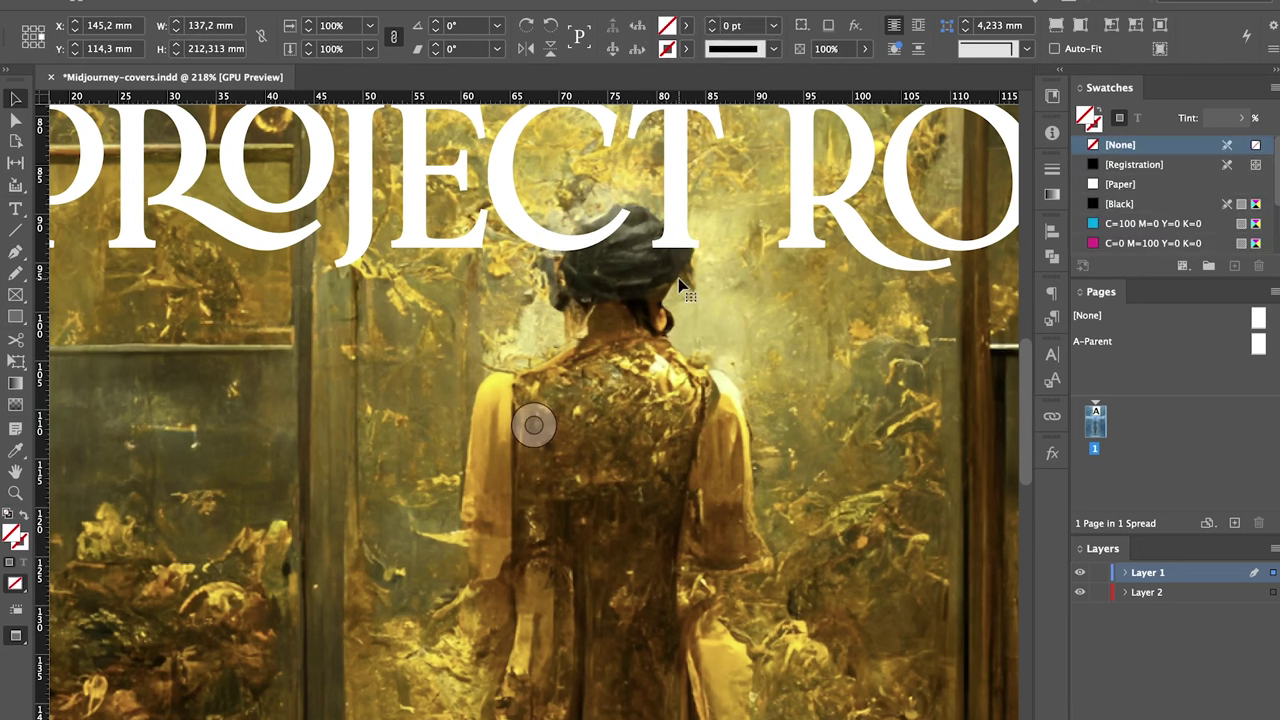
pyautogui.rightClick(688, 285)
pyautogui.press('Escape')
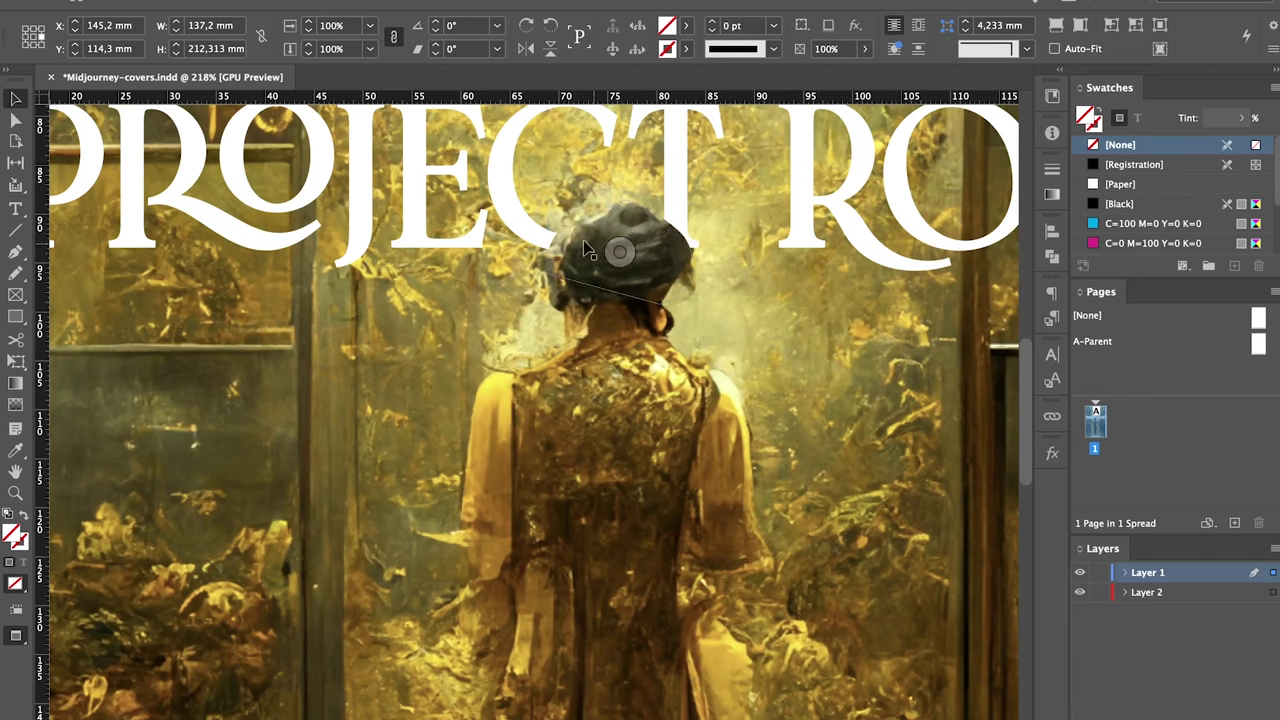
pyautogui.click(557, 241)
pyautogui.press('super+equal')
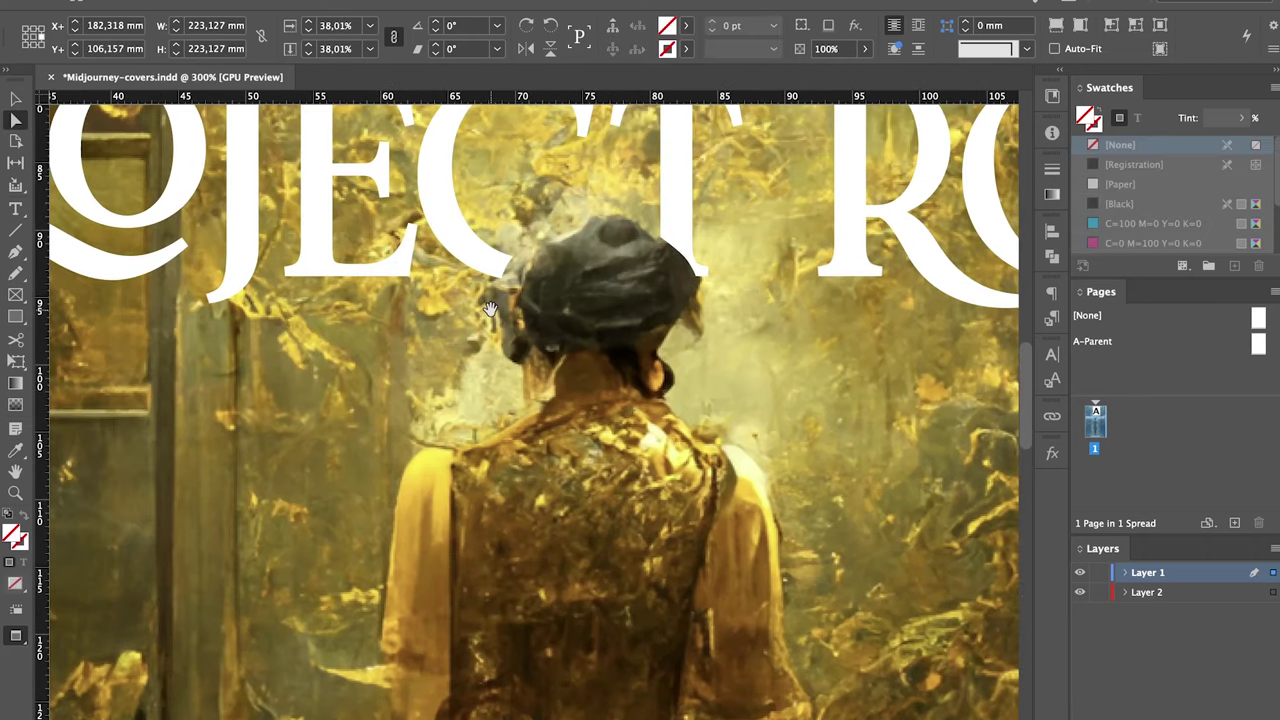
pyautogui.click(483, 263)
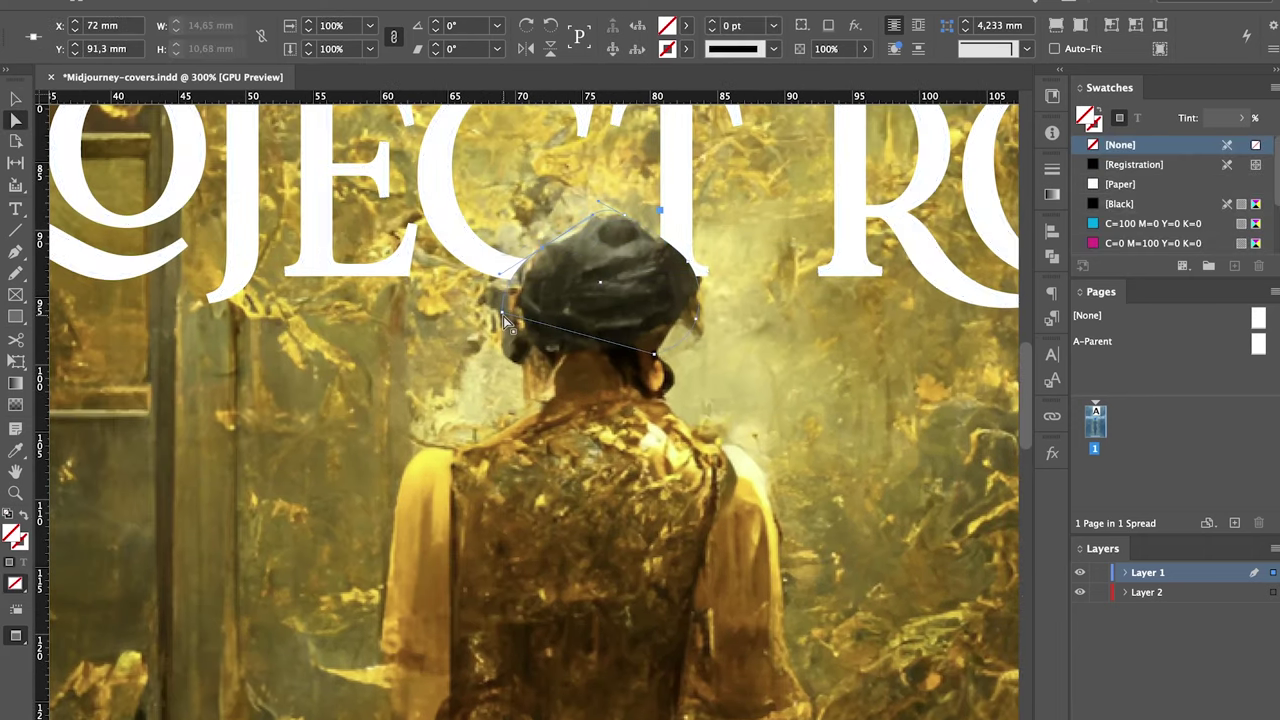
pyautogui.press('super+0')
# Edit the spare pasteboard title to read LOCKHART & BECKETT and widen its frame.
pyautogui.click(980, 347)
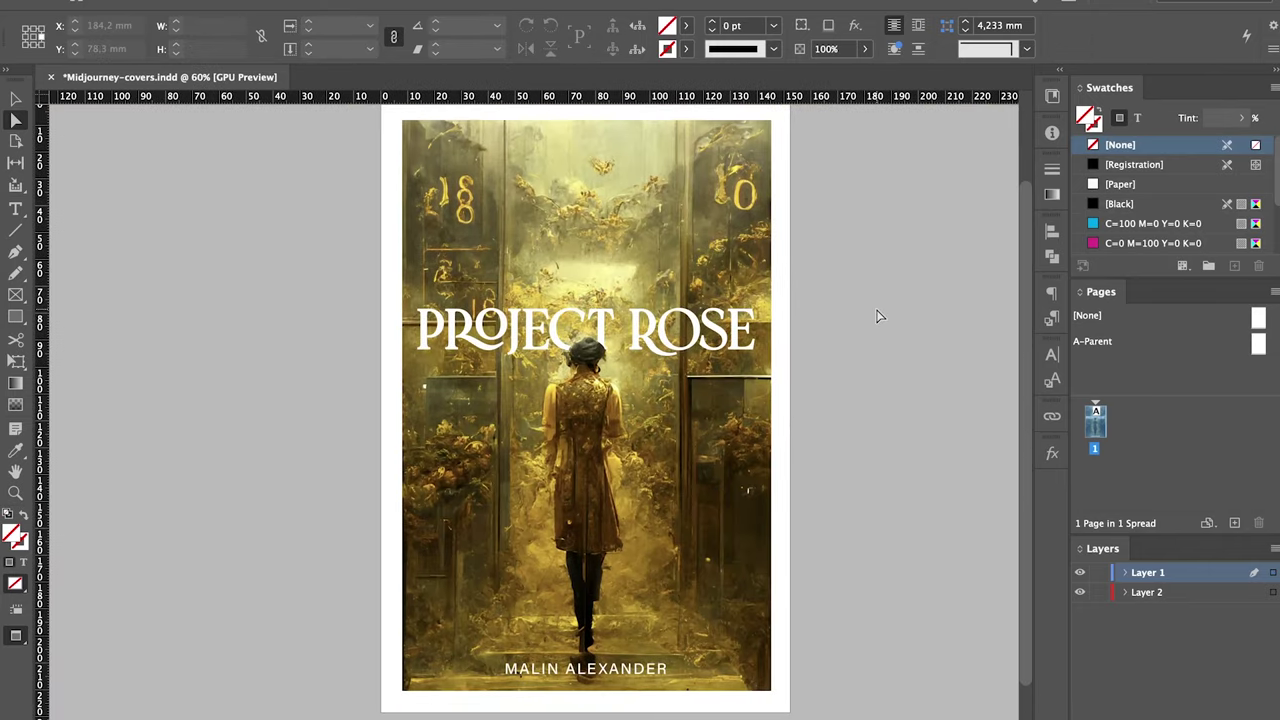
pyautogui.scroll(1, 876, 316)
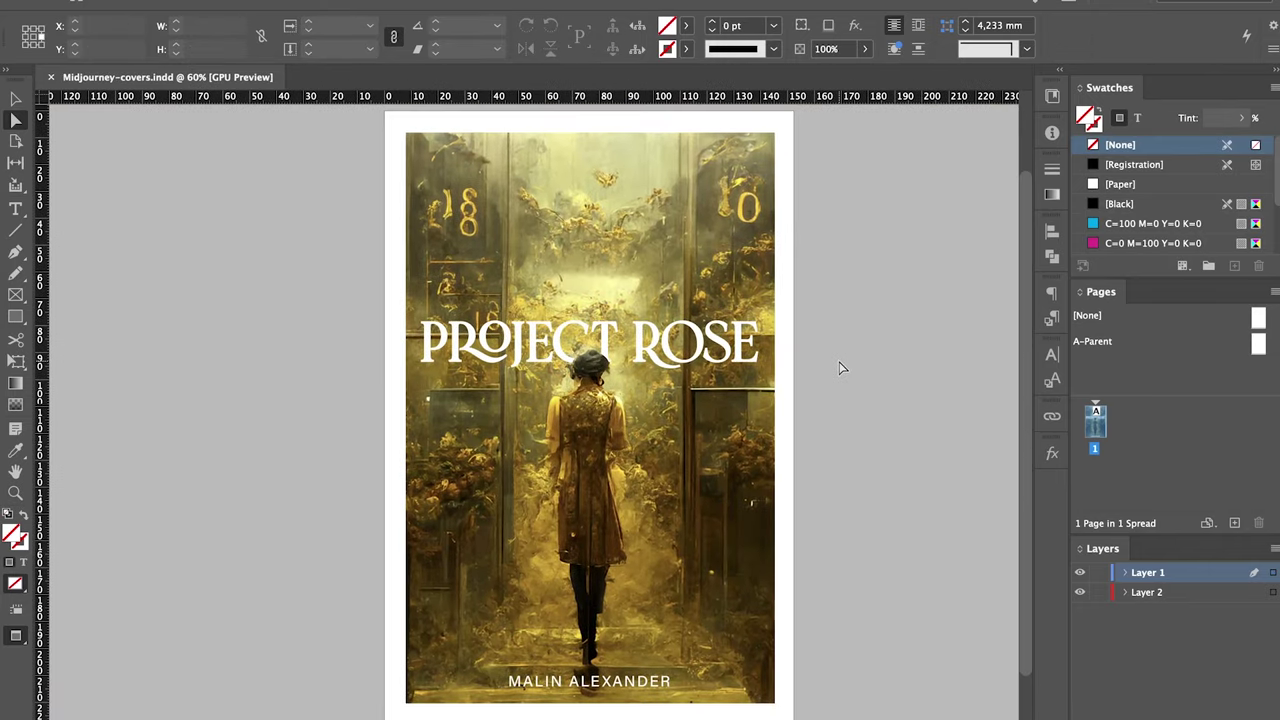
pyautogui.hscroll(-3, 873, 372)
pyautogui.scroll(-1, 873, 372)
pyautogui.press('w')
pyautogui.tripleClick(231, 463)
pyautogui.write('IO')
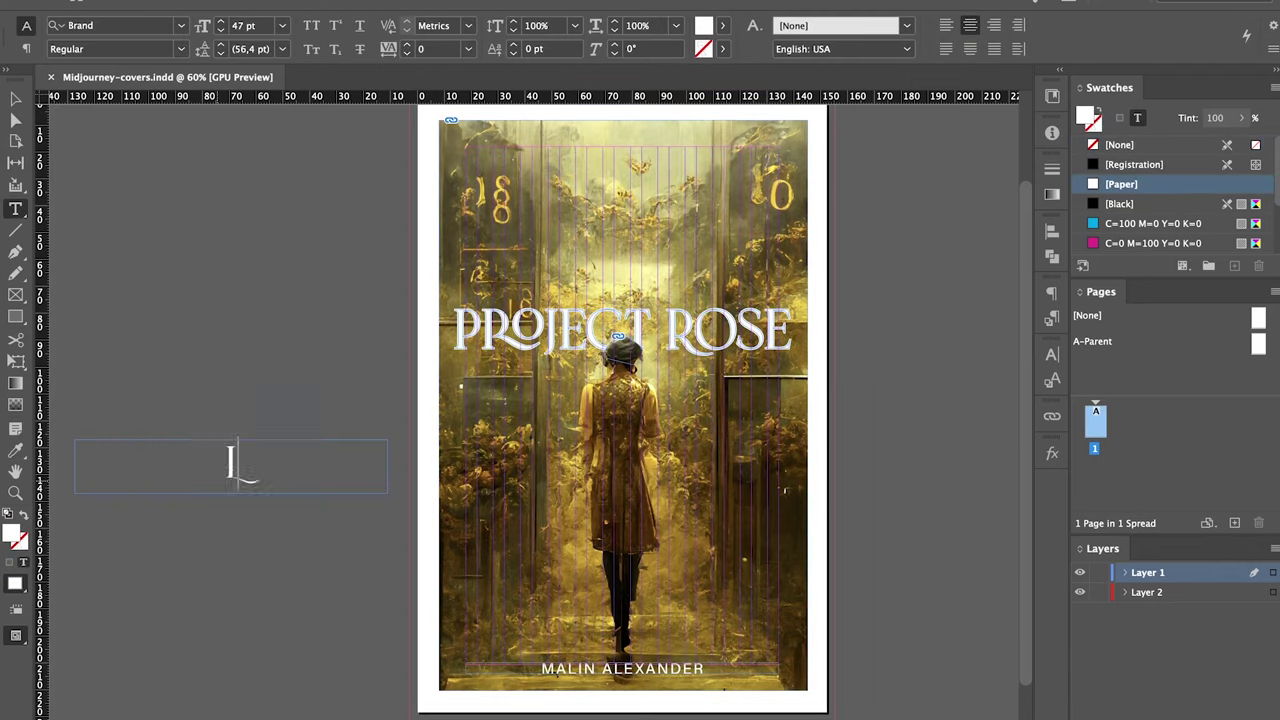
pyautogui.press('Escape')
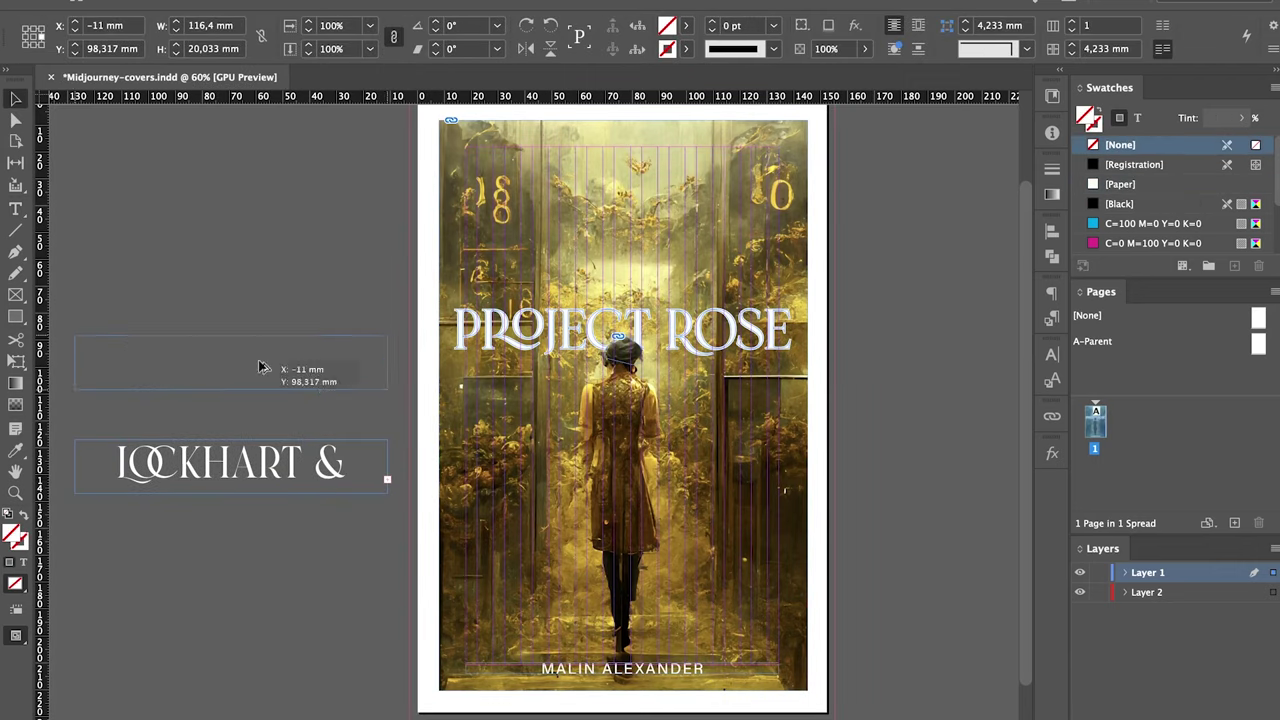
pyautogui.moveTo(390, 362); pyautogui.dragTo(476, 360)
# Move PROJECT ROSE off the cover and place LOCKHART & BECKETT on it, enlarged.
pyautogui.moveTo(925, 290); pyautogui.dragTo(984, 271)
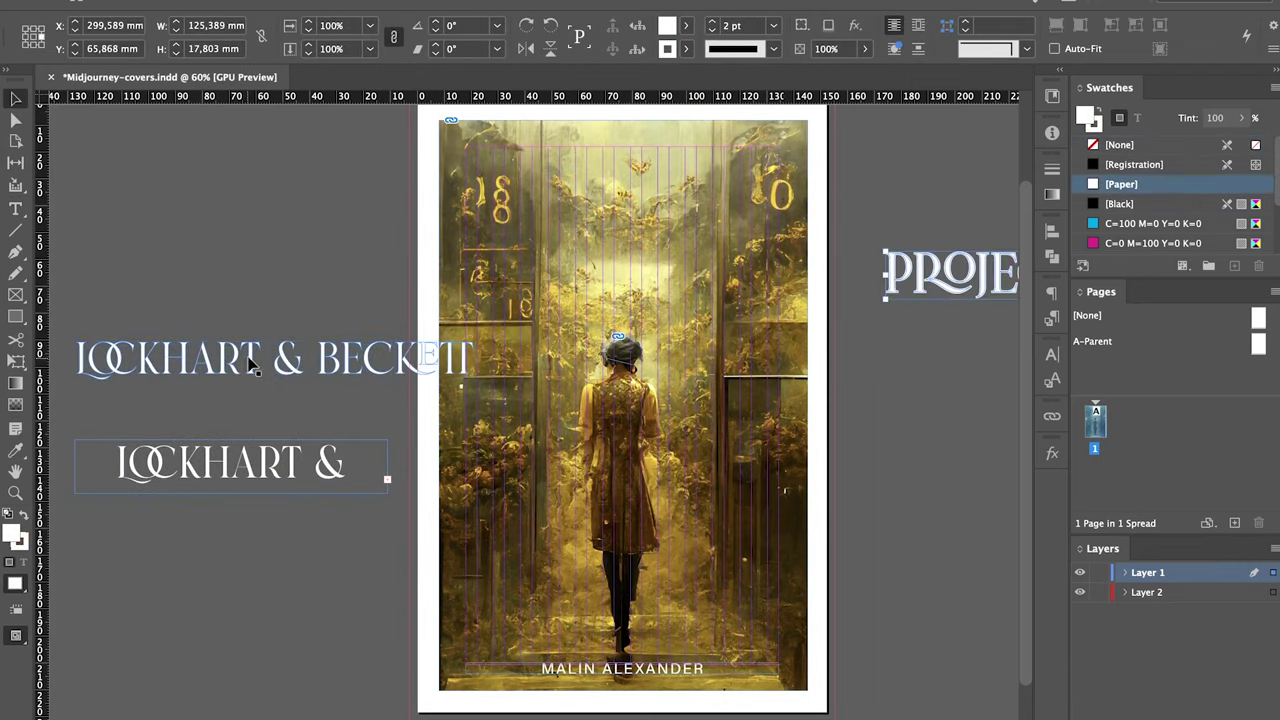
pyautogui.moveTo(617, 343); pyautogui.dragTo(610, 343)
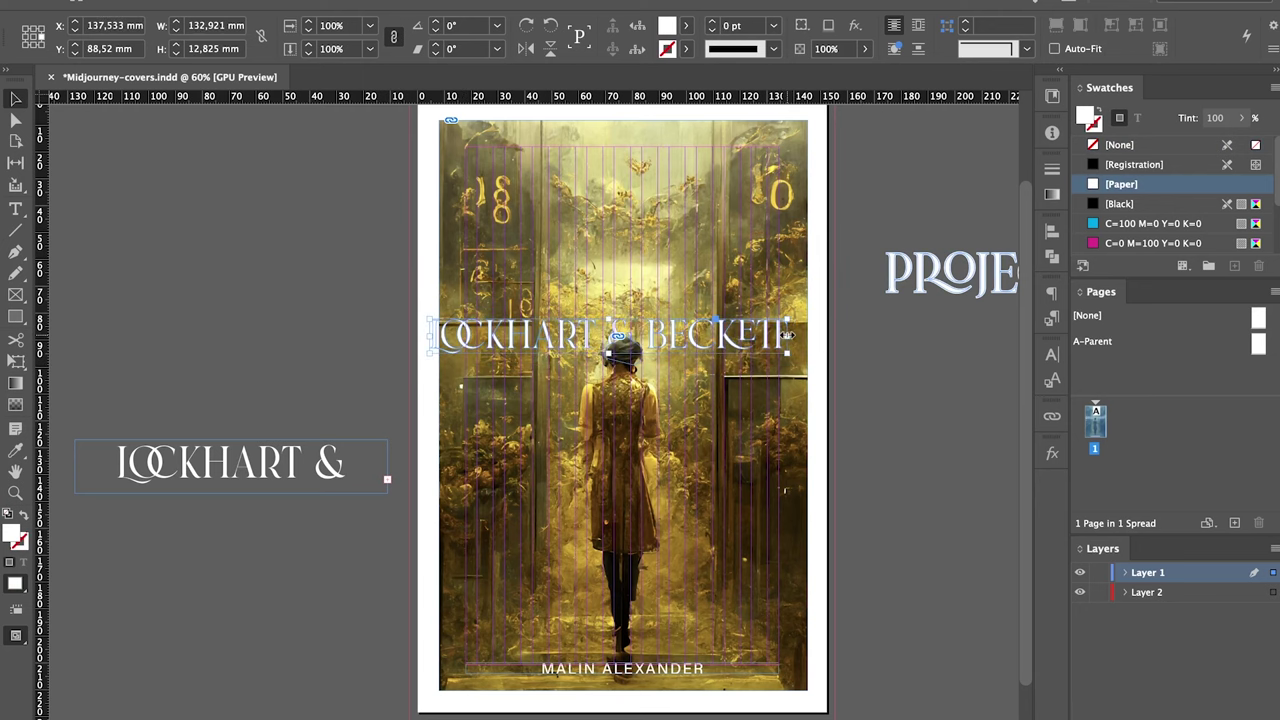
pyautogui.hotkey('ctrl', 'z')
pyautogui.hotkey('ctrl', 'z')
pyautogui.press('Return')
pyautogui.hotkey('ctrl', 'a')
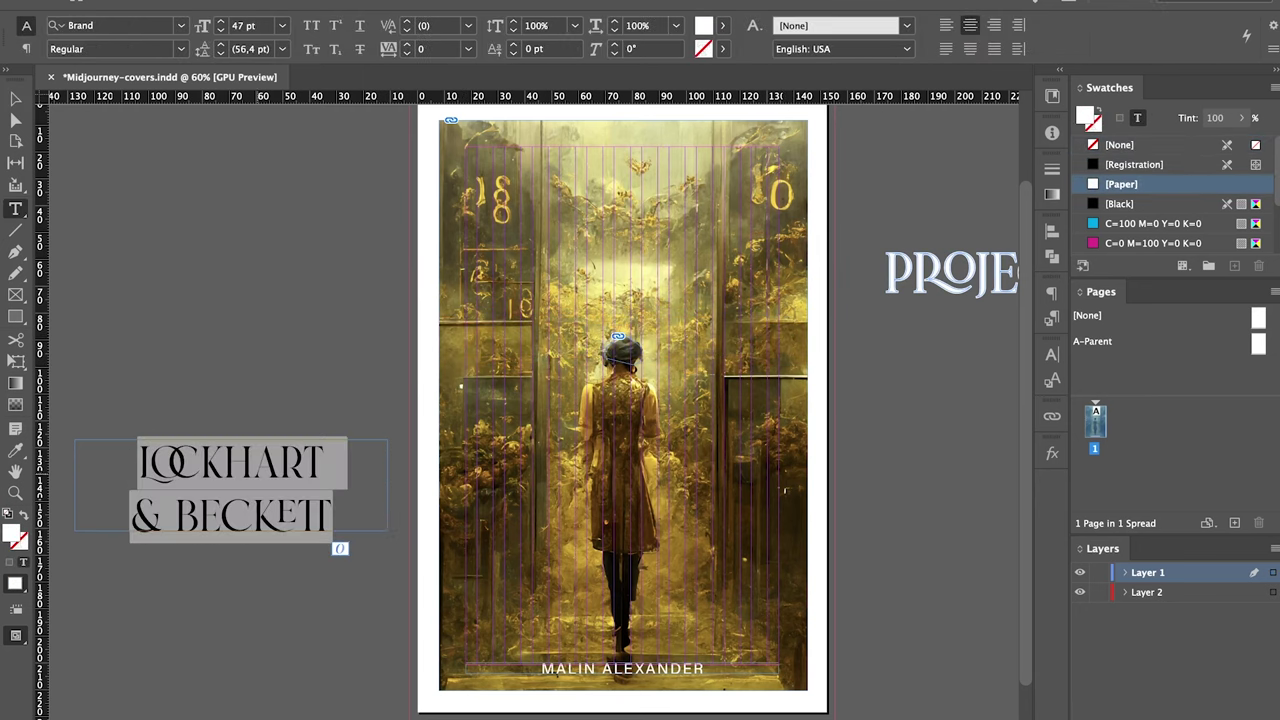
pyautogui.press('Escape')
pyautogui.moveTo(250, 478)
pyautogui.mouseDown()
pyautogui.moveTo(249, 308)
pyautogui.moveTo(263, 285)
pyautogui.moveTo(721, 292)
pyautogui.mouseUp()
pyautogui.hotkey('ctrl', 'alt', 'c')
pyautogui.moveTo(530, 272)
pyautogui.mouseDown()
pyautogui.moveTo(460, 258)
pyautogui.moveTo(472, 236)
pyautogui.mouseUp()
# Select the cover artwork and expand Layer 2's objects.
pyautogui.click(904, 400)
pyautogui.press('w')
pyautogui.click(780, 403)
pyautogui.click(1123, 592)
# Paste a copy of the artwork in place as an olive rectangle blended with Multiply.
pyautogui.hotkey('ctrl', 'alt', 'shift', 'v')
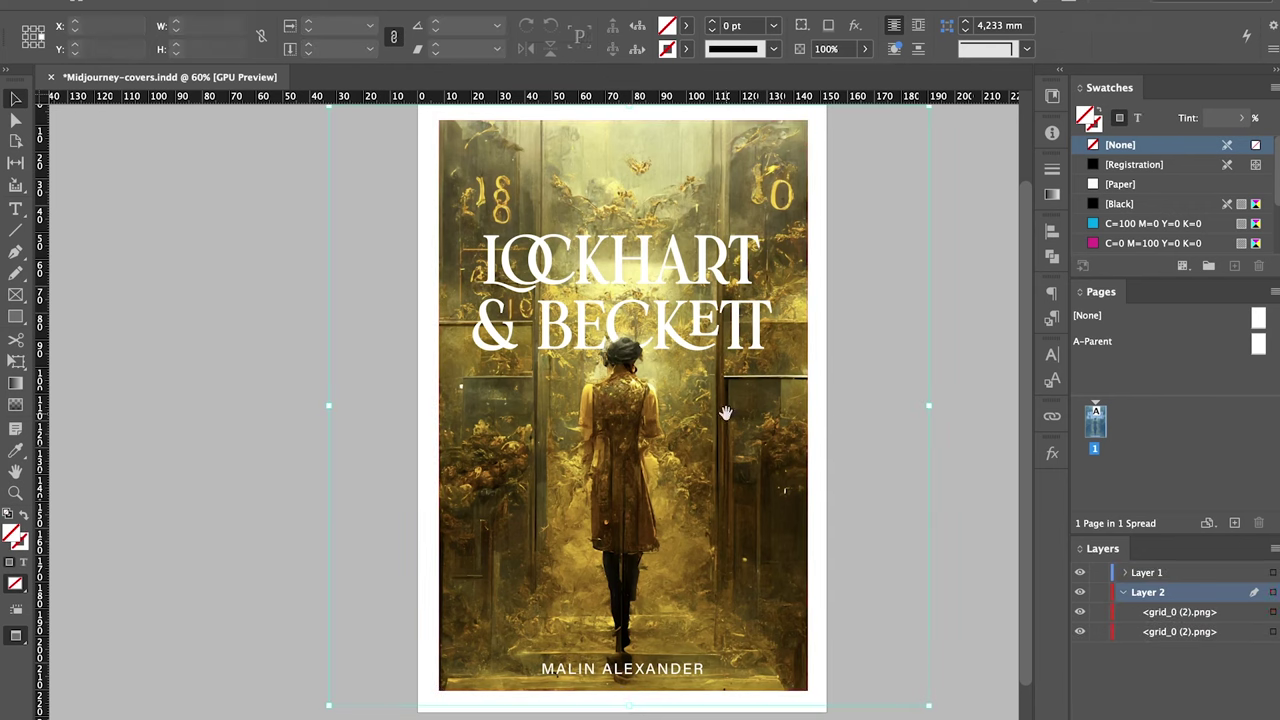
pyautogui.press('Delete')
pyautogui.press('c')
pyautogui.moveTo(623, 152); pyautogui.dragTo(622, 120)
pyautogui.click(1052, 420)
pyautogui.click(849, 471)
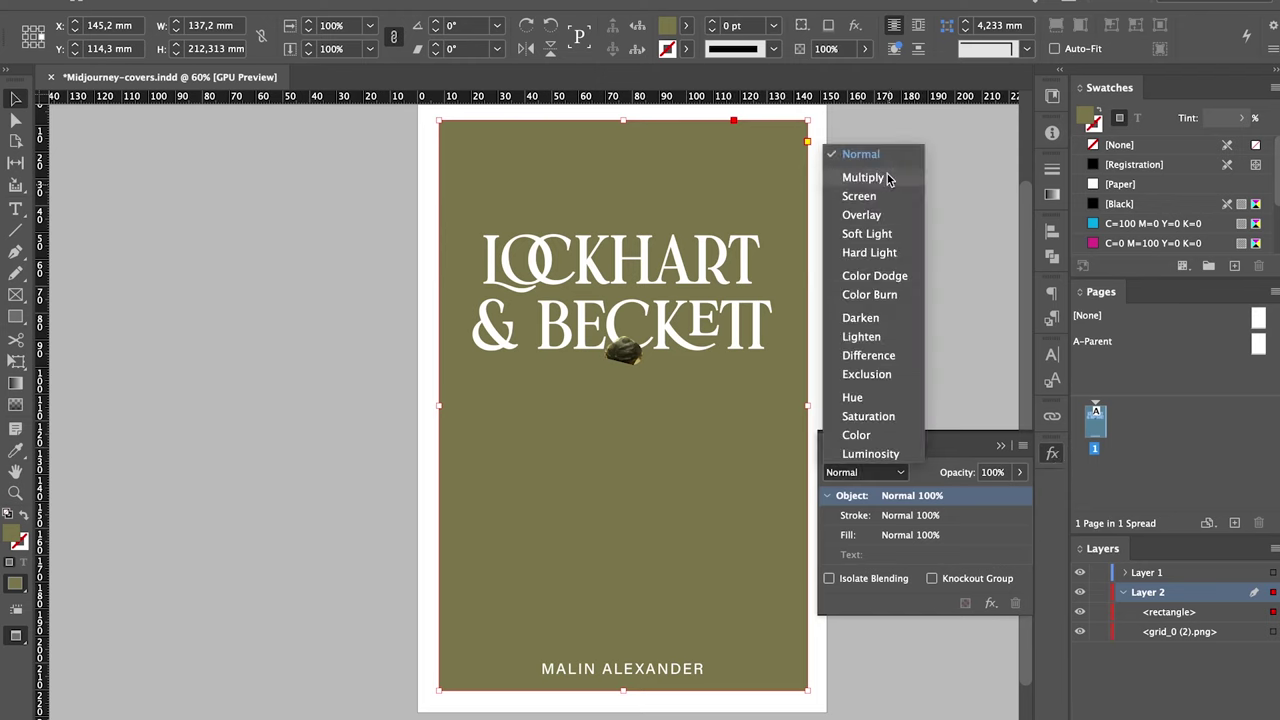
pyautogui.click(860, 177)
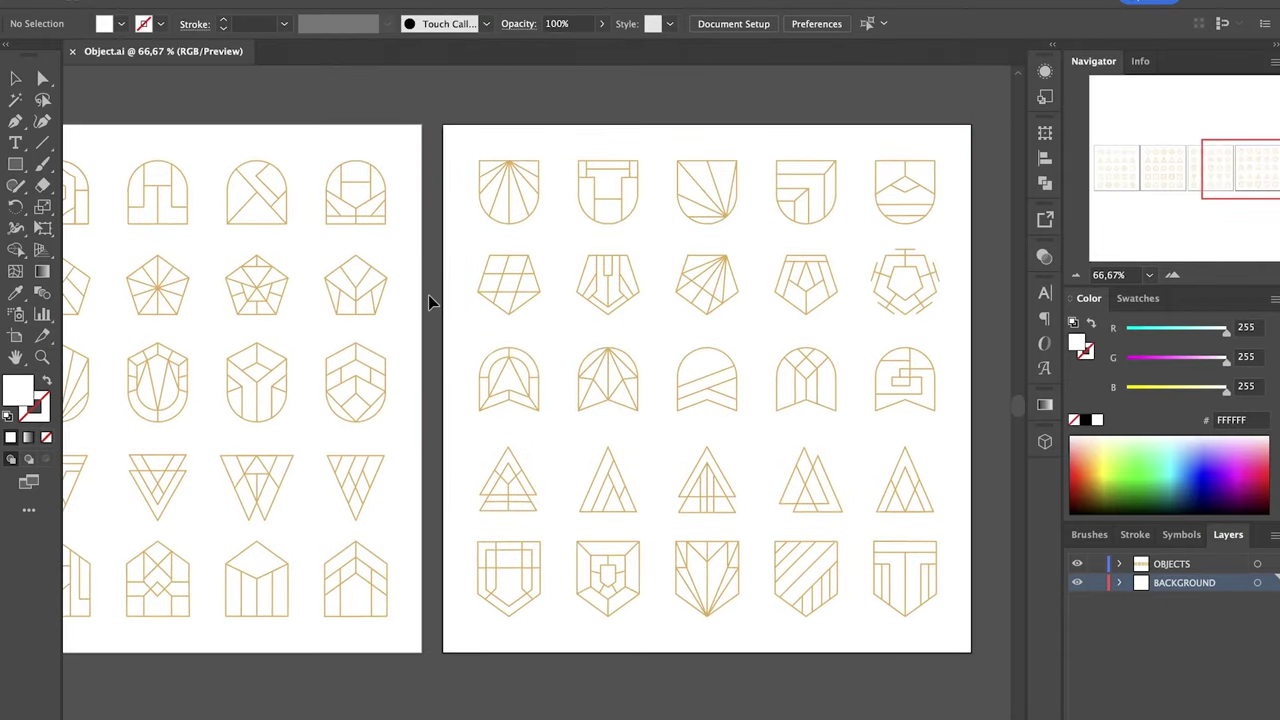
# Copy an ornament from the Illustrator sheet and inspect the cover's corner ornaments up close.
pyautogui.rightClick(700, 330)
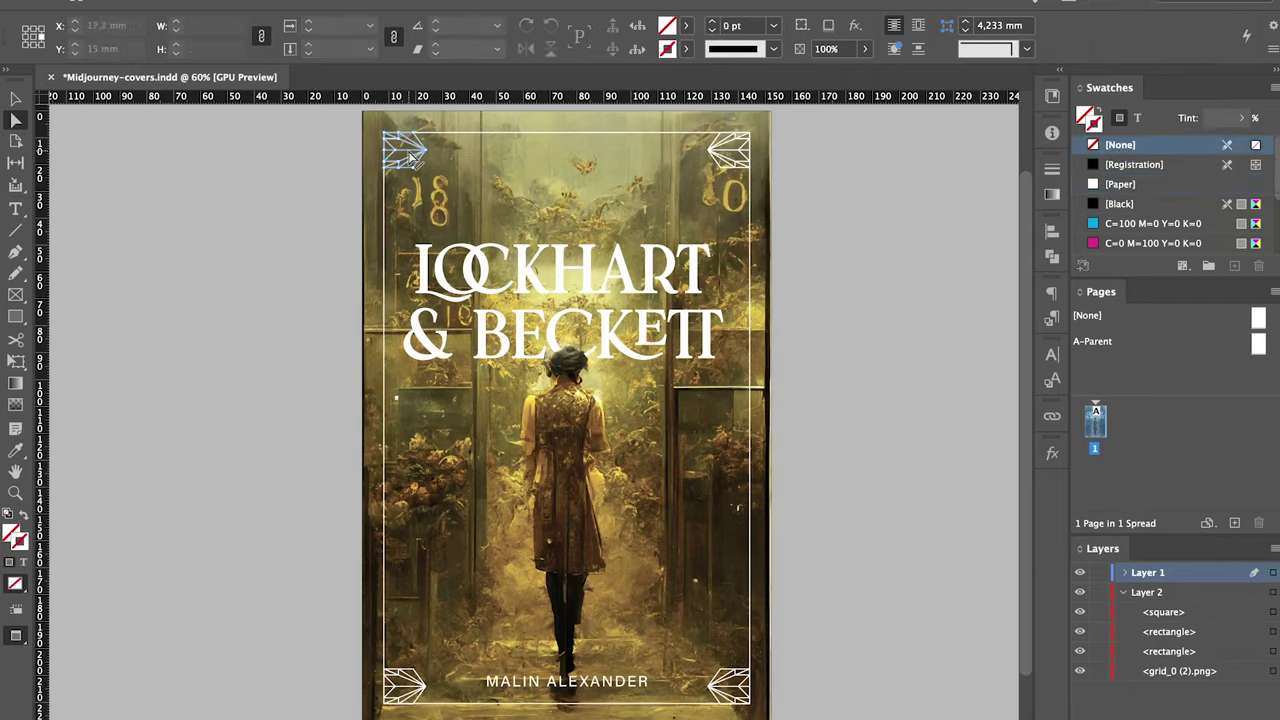
pyautogui.press('super+=')
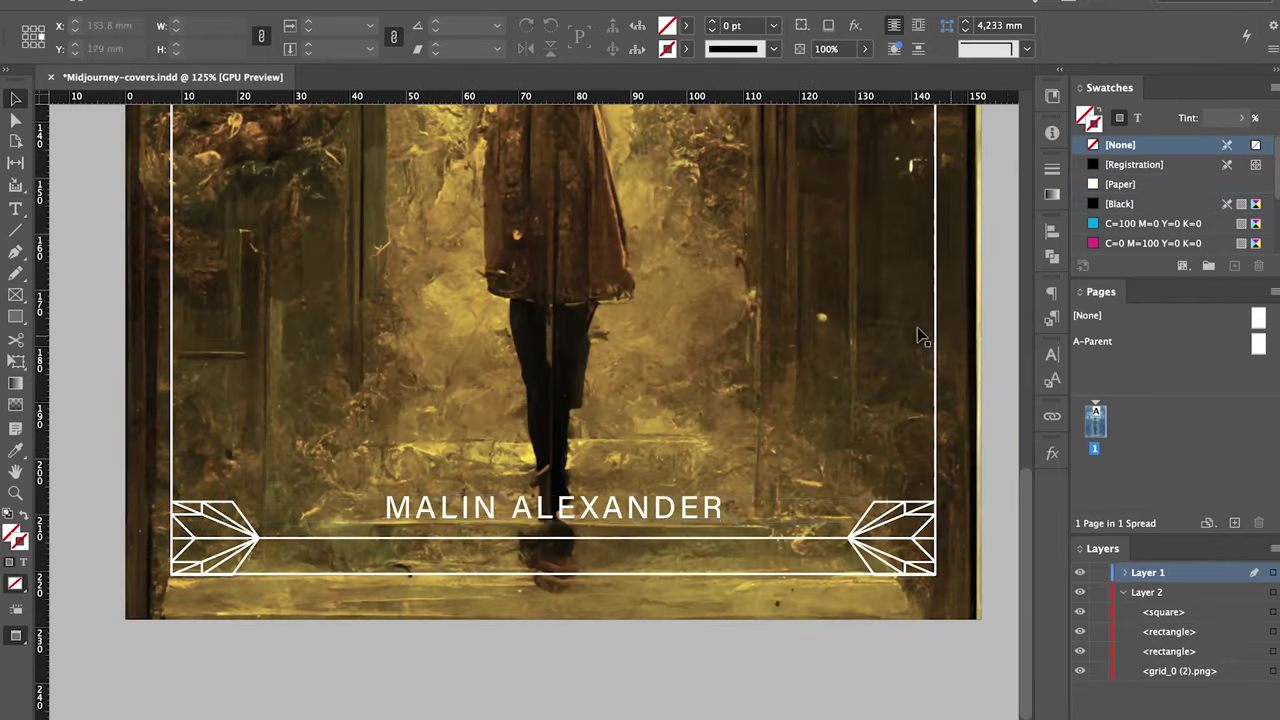
pyautogui.press('super+alt+2')
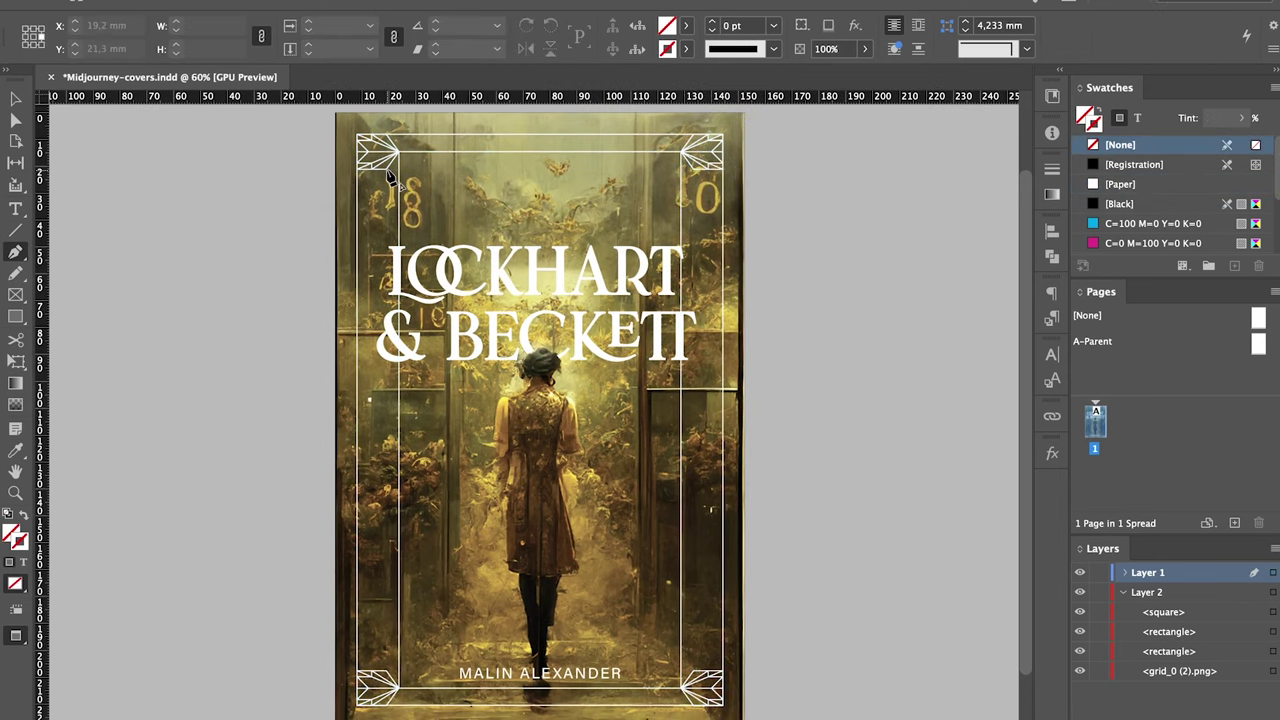
pyautogui.scroll(5, 390, 178)
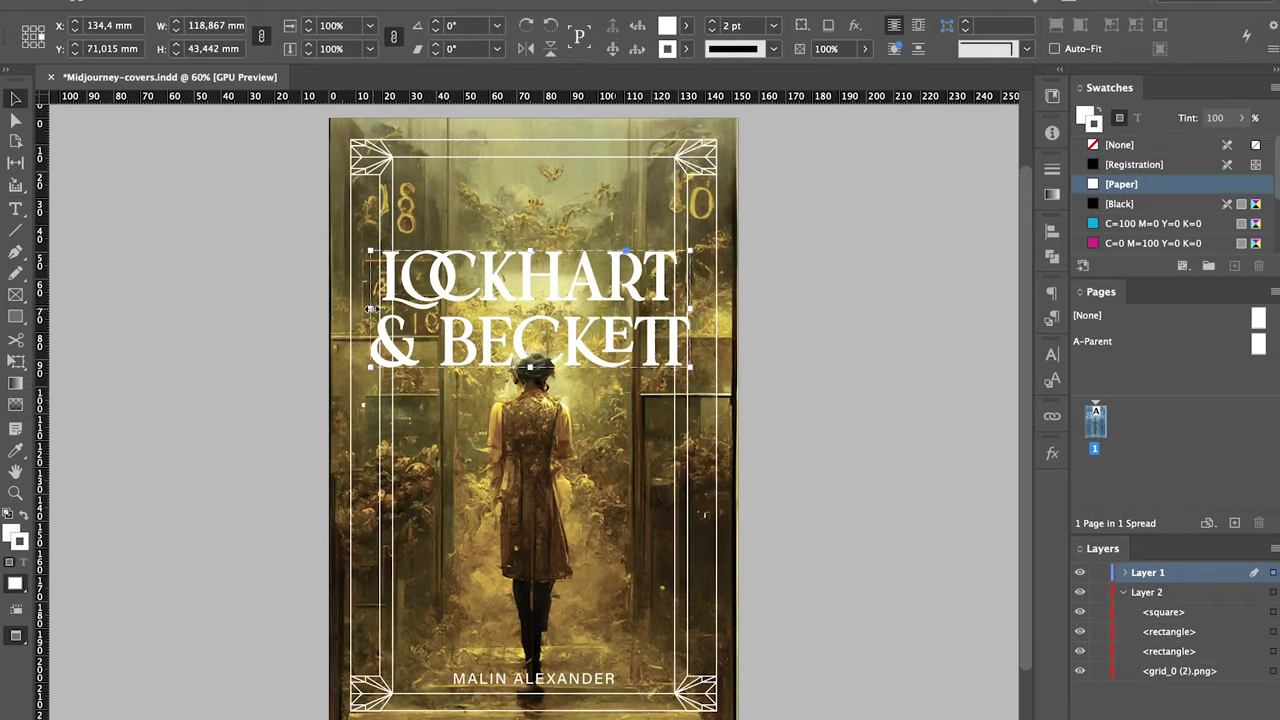
# Select all the Lockhart & Beckett cover objects and shrink them together to fit the page.
pyautogui.click(535, 288)
pyautogui.click(800, 262)
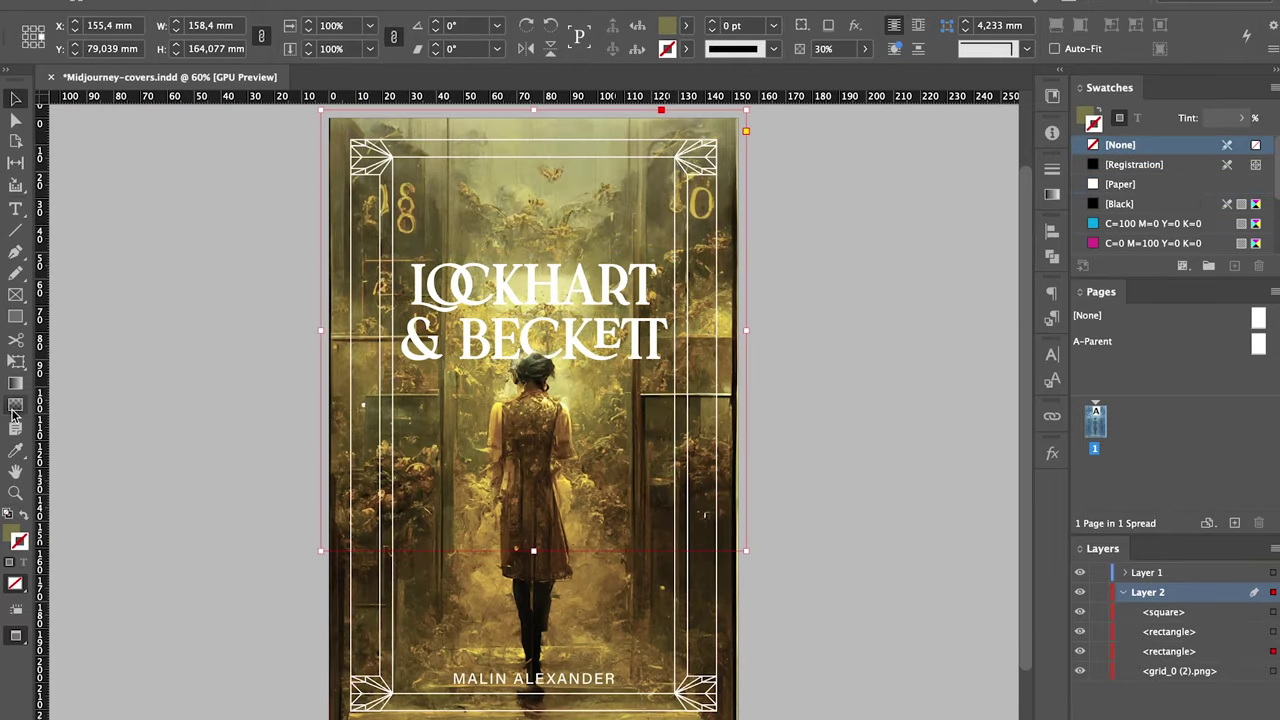
pyautogui.hotkey('ctrl', '-')
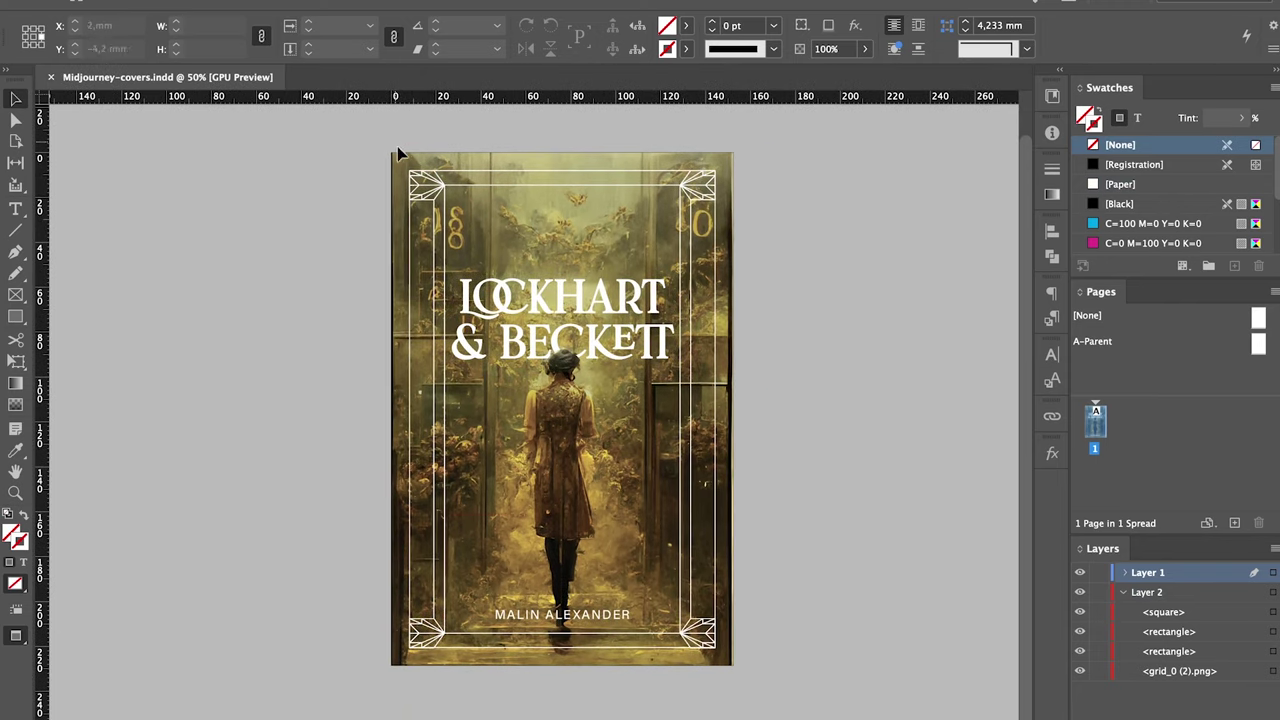
pyautogui.hotkey('ctrl', 'a')
pyautogui.moveTo(730, 657); pyautogui.dragTo(722, 655)
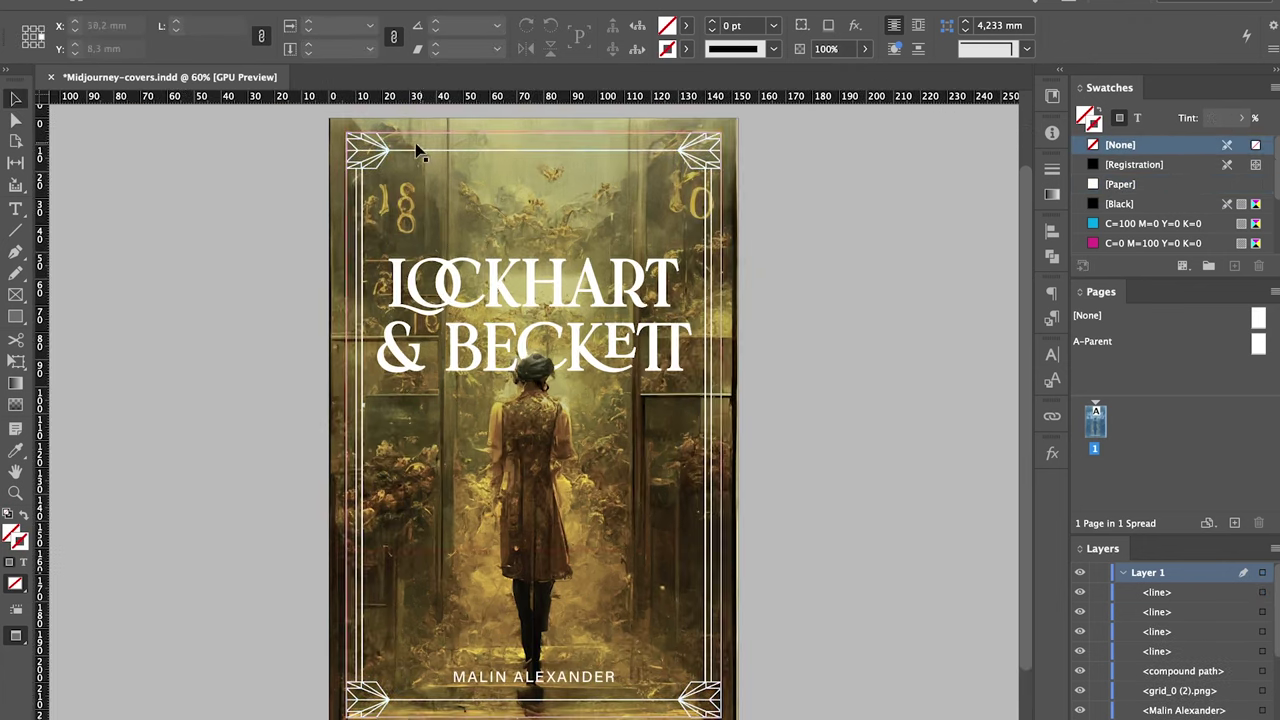
pyautogui.press('p')
pyautogui.click(690, 145)
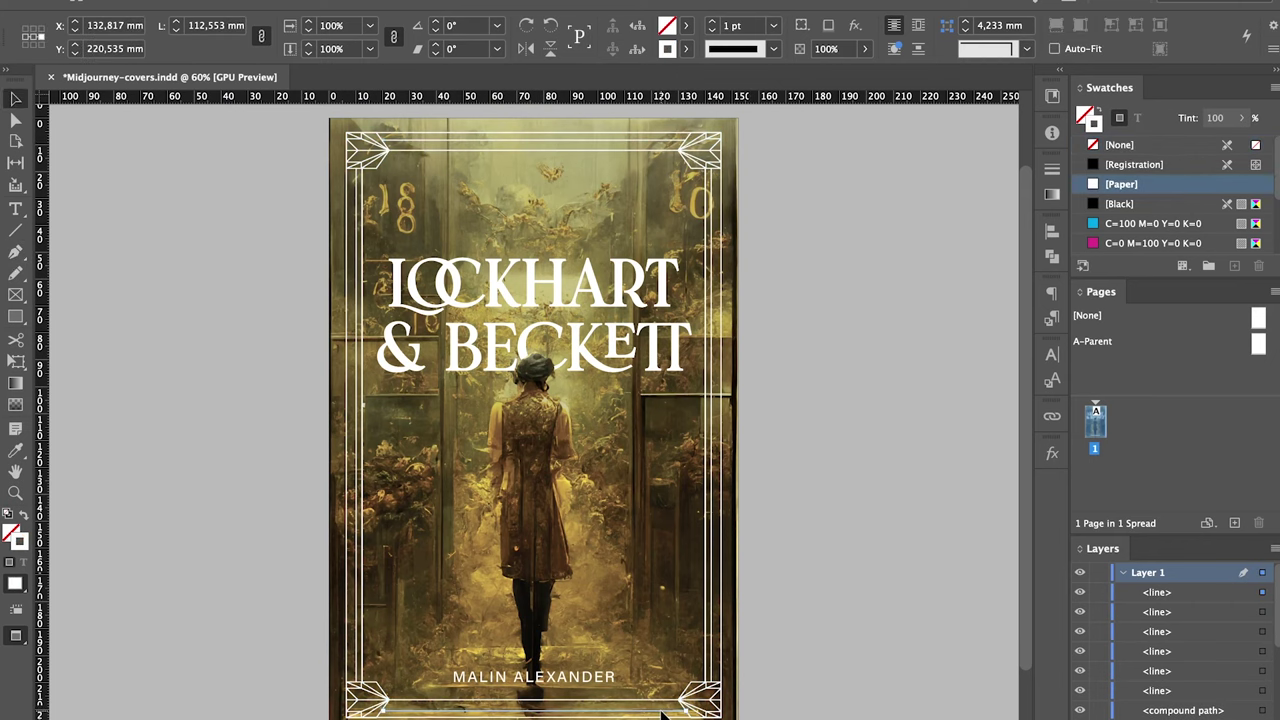
pyautogui.click(663, 143)
pyautogui.scroll(5, 663, 143)
pyautogui.hscroll(-5, 806, 237)
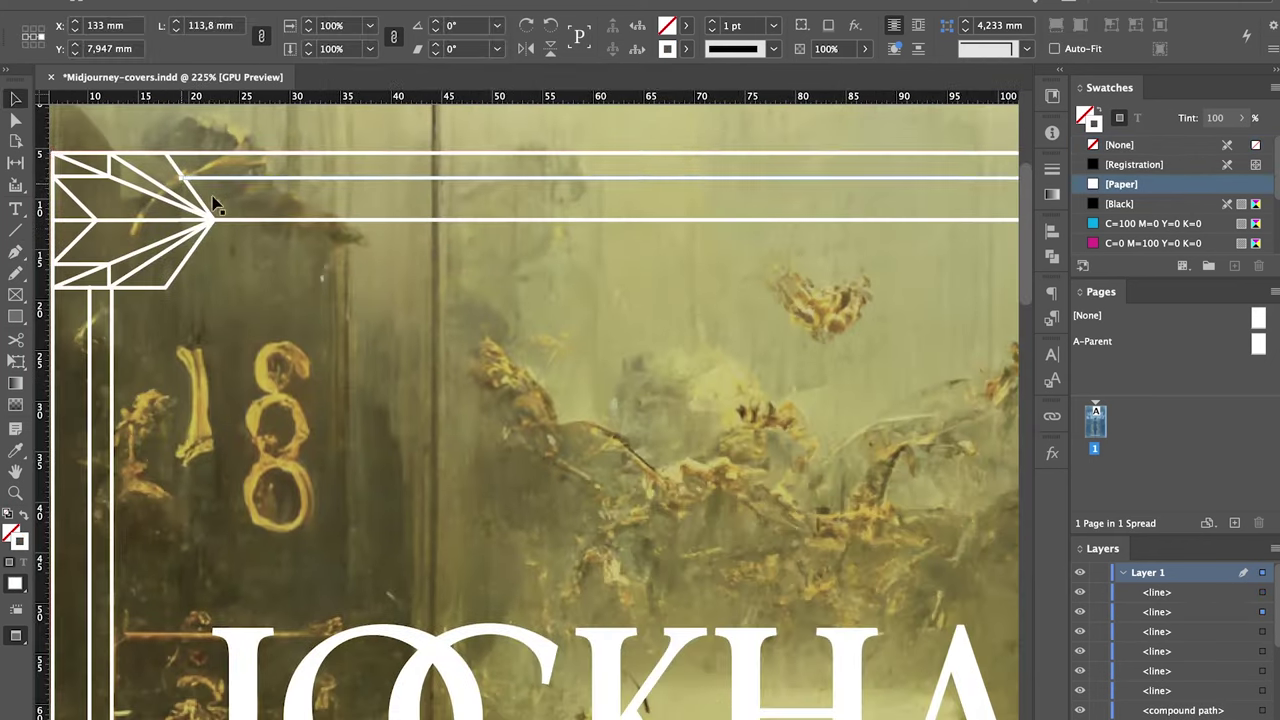
pyautogui.scroll(5, 278, 243)
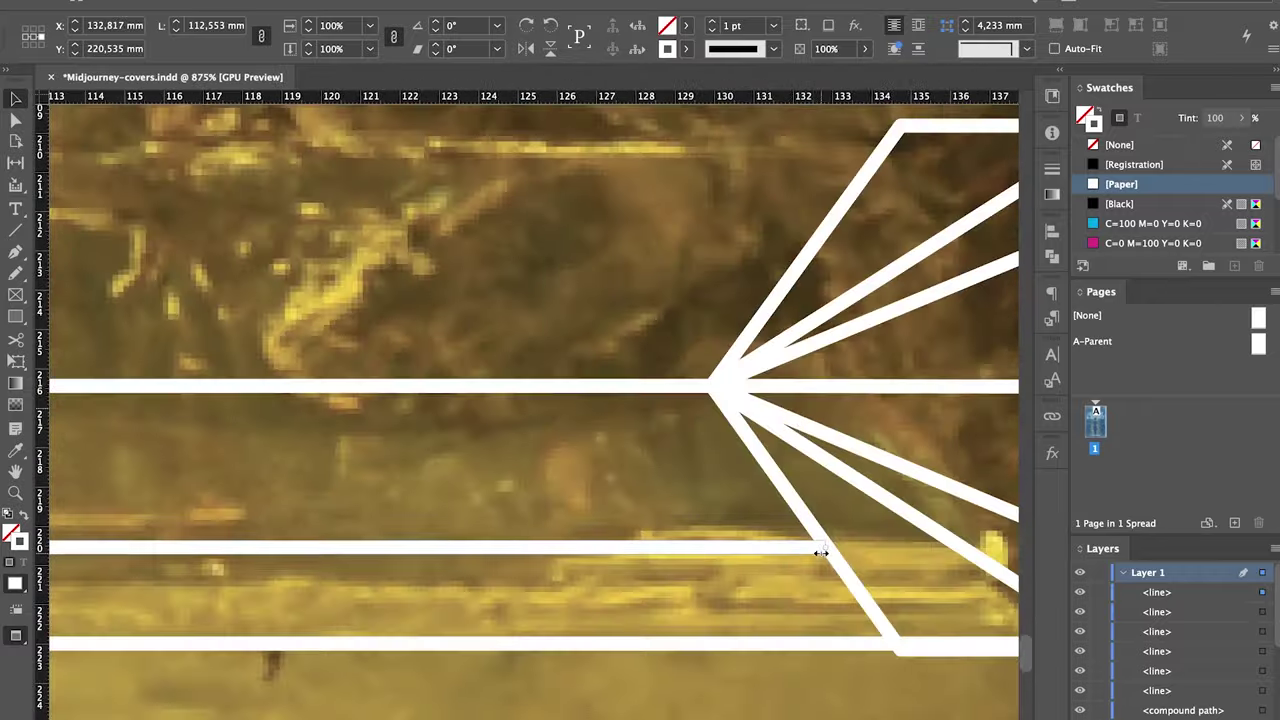
pyautogui.hscroll(-10, 820, 553)
pyautogui.hscroll(-5, 405, 657)
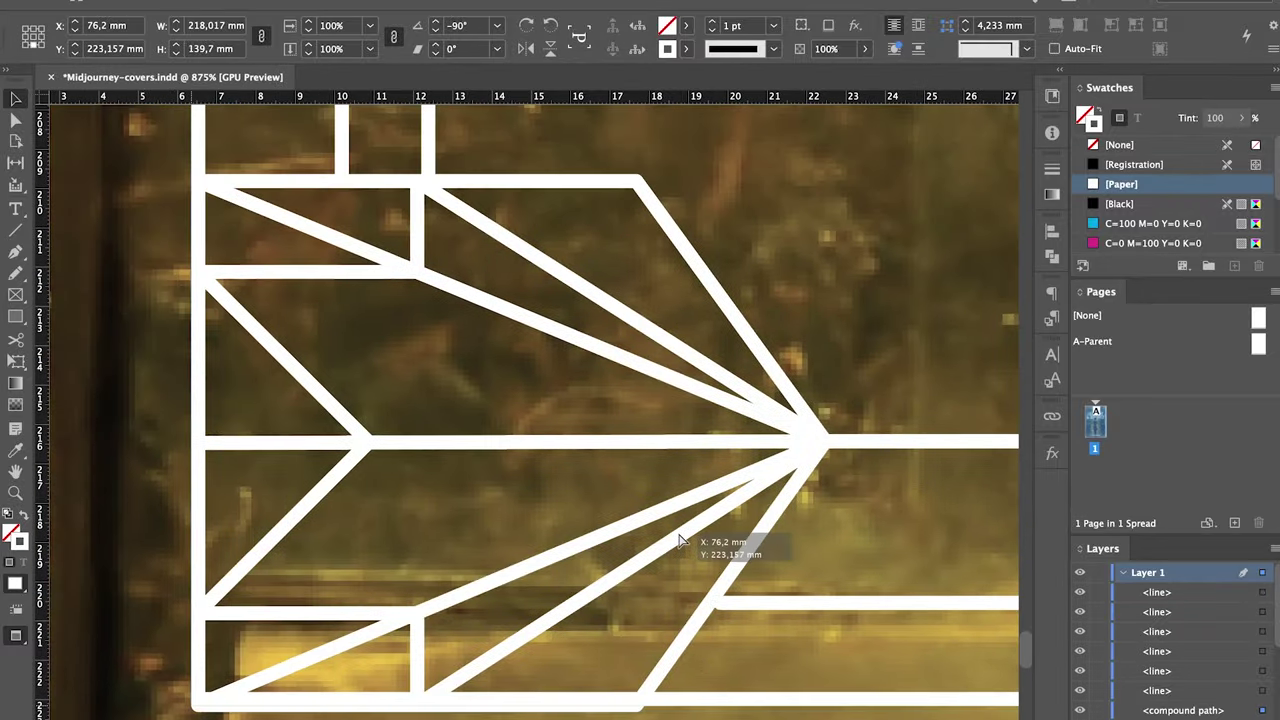
pyautogui.scroll(-5, 709, 537)
pyautogui.hscroll(10, 680, 566)
pyautogui.scroll(-10, 593, 469)
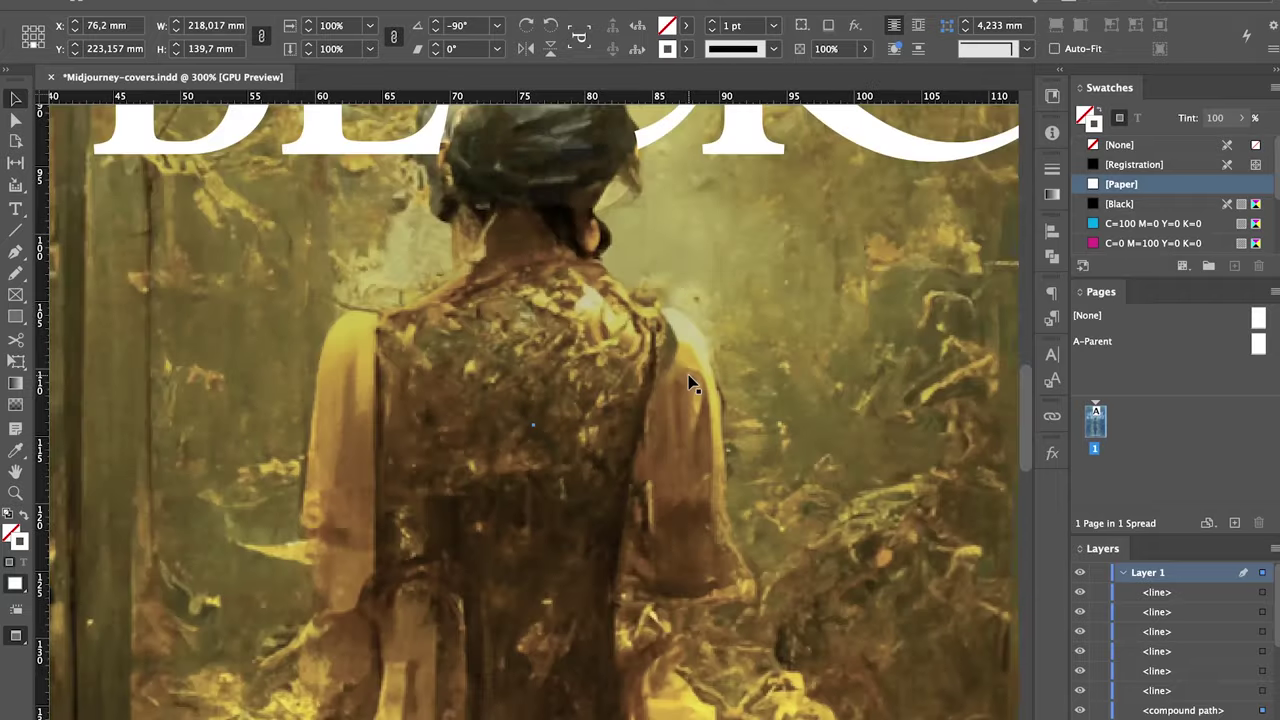
pyautogui.click(580, 329)
pyautogui.scroll(-3, 580, 329)
pyautogui.rightClick(802, 386)
pyautogui.click(780, 342)
pyautogui.press('super+a')
# Select the cover image frame on the duplicated page.
pyautogui.click(778, 446)
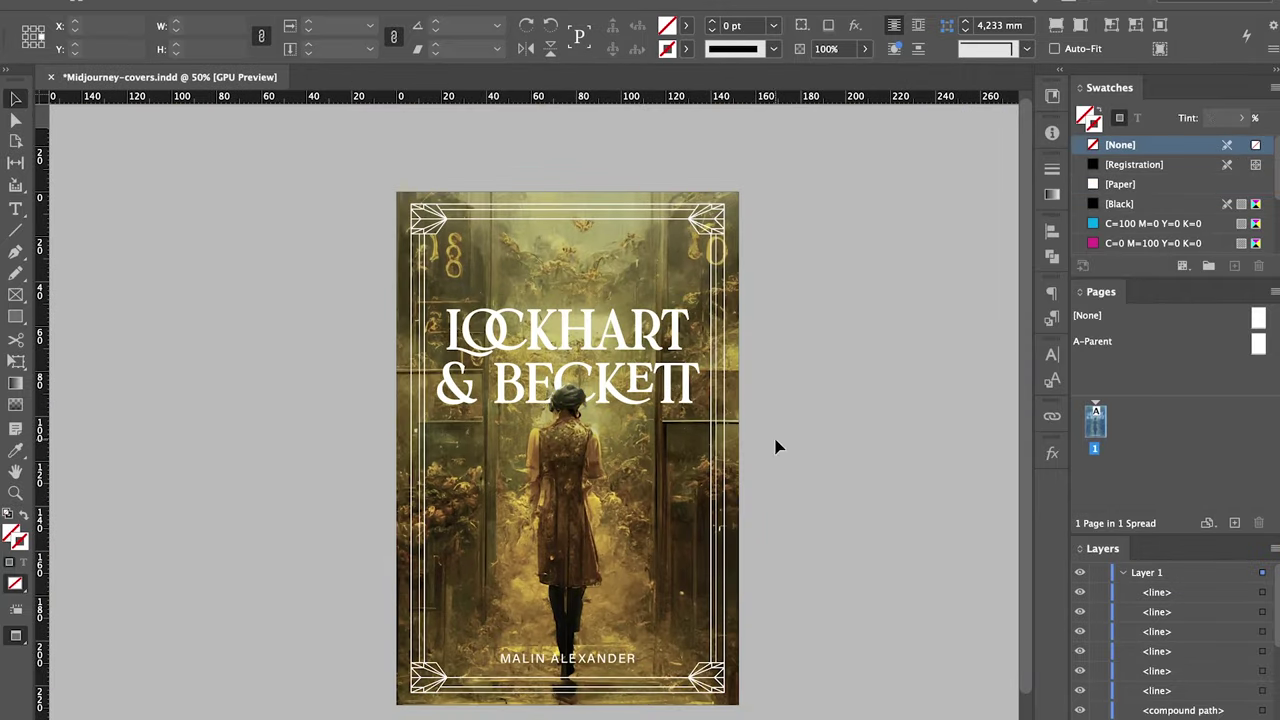
pyautogui.click(631, 657)
pyautogui.press('super+a')
pyautogui.click(943, 423)
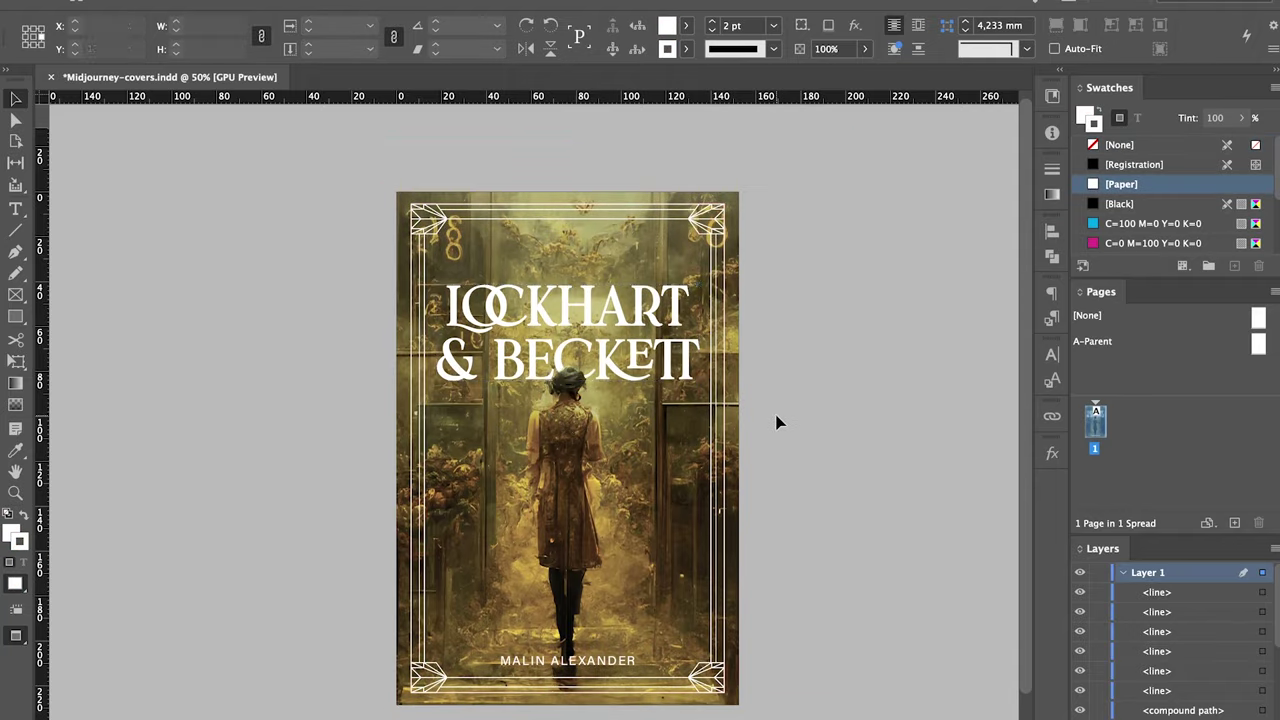
pyautogui.click(567, 449)
# Replace the cover frame's image with a golden Midjourney PNG.
pyautogui.press('super+d')
pyautogui.click(691, 131)
pyautogui.click(674, 417)
pyautogui.click(650, 235)
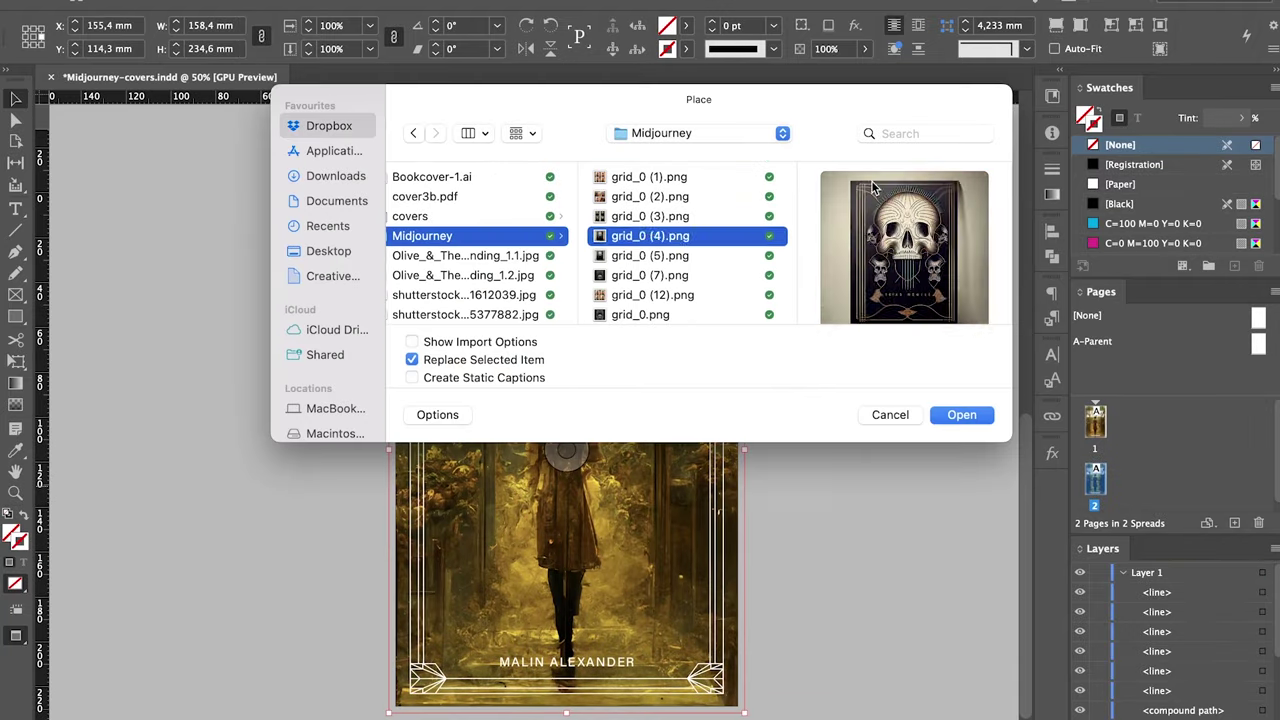
pyautogui.click(691, 133)
pyautogui.click(714, 362)
pyautogui.click(691, 133)
pyautogui.click(700, 383)
pyautogui.press('Up')
pyautogui.press('space')
pyautogui.press('Return')
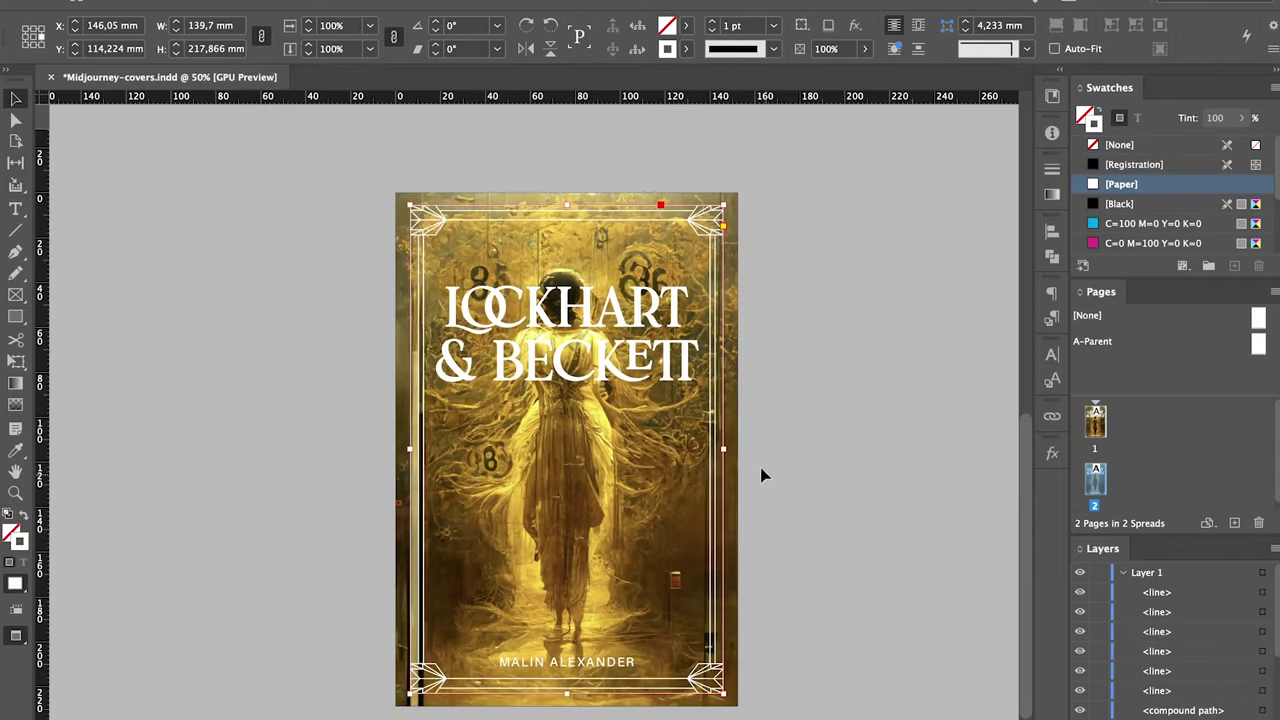
# Undo back to the title-at-bottom layout and nudge the shaded band behind the title.
pyautogui.press('super+z')
pyautogui.press('super+z')
pyautogui.press('super+z')
pyautogui.press('super+z')
pyautogui.press('super+z')
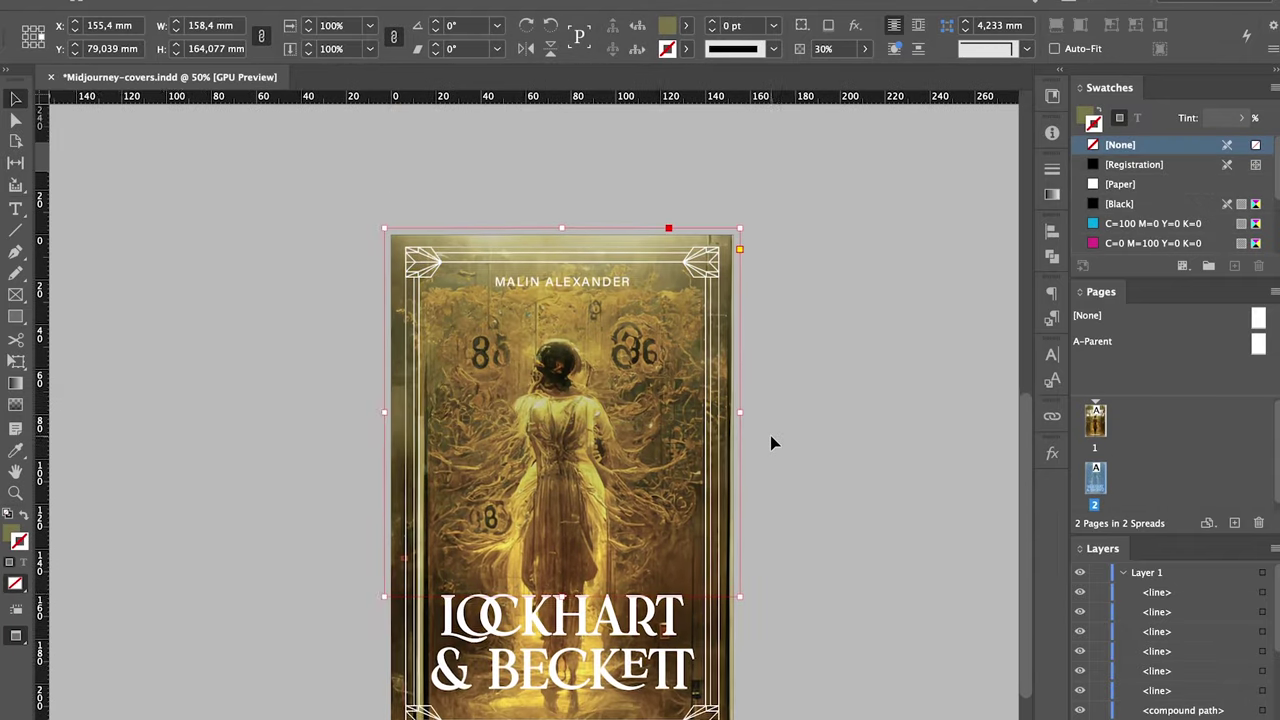
pyautogui.press('super+z')
pyautogui.moveTo(655, 277); pyautogui.dragTo(655, 370)
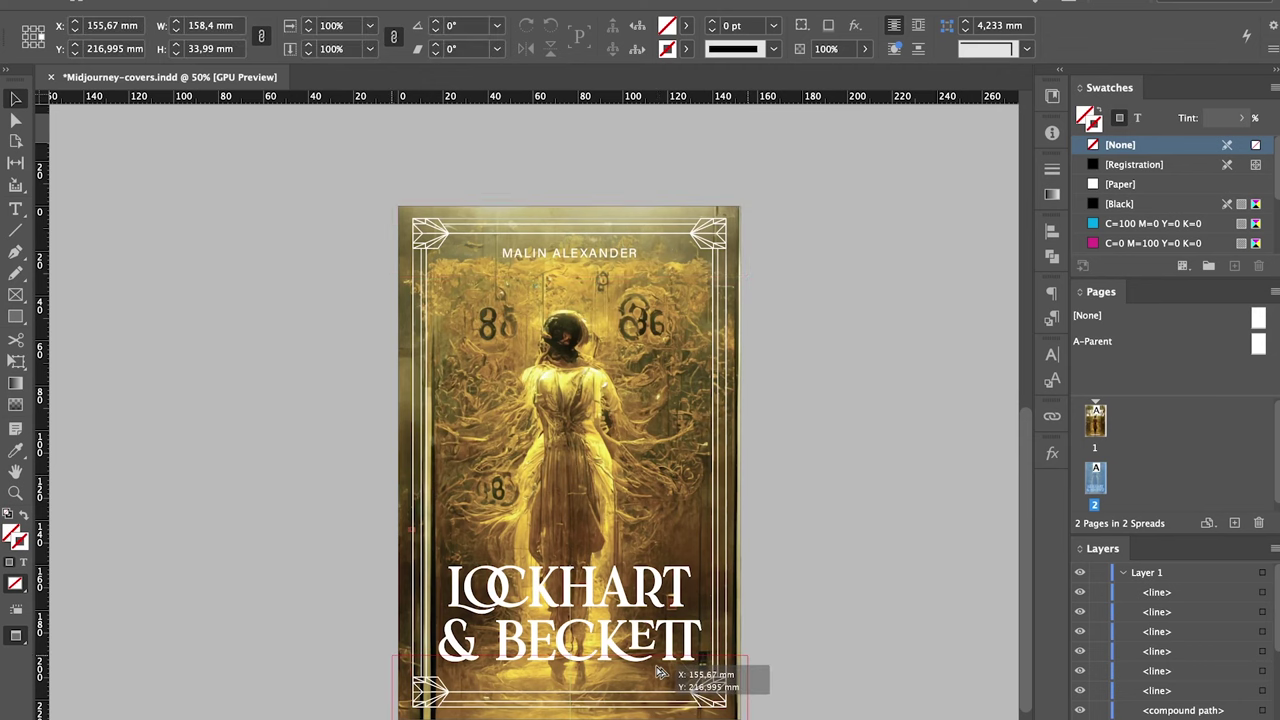
pyautogui.moveTo(656, 673); pyautogui.dragTo(655, 668)
pyautogui.click(777, 634)
pyautogui.scroll(-1, 795, 560)
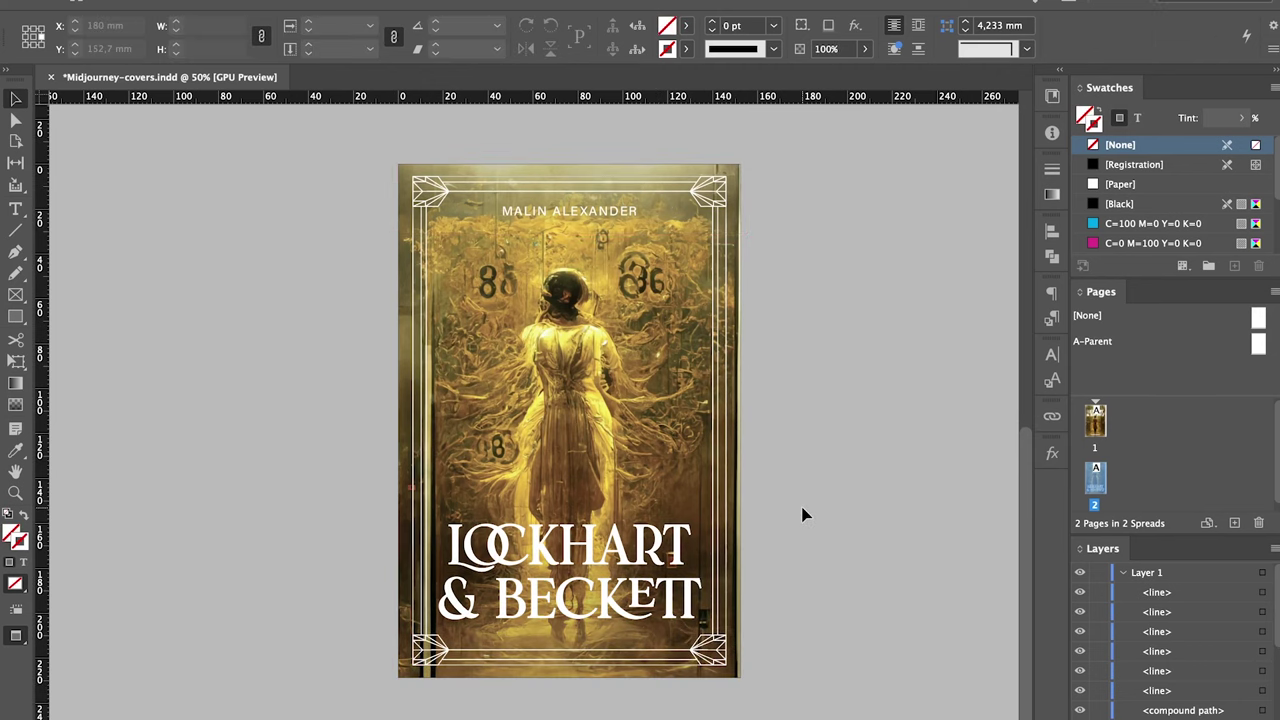
# Duplicate the cover onto page 3 and place grid_0 (6).png in its image frame.
pyautogui.press('super+shift+z')
pyautogui.press('super+shift+z')
pyautogui.press('super+shift+z')
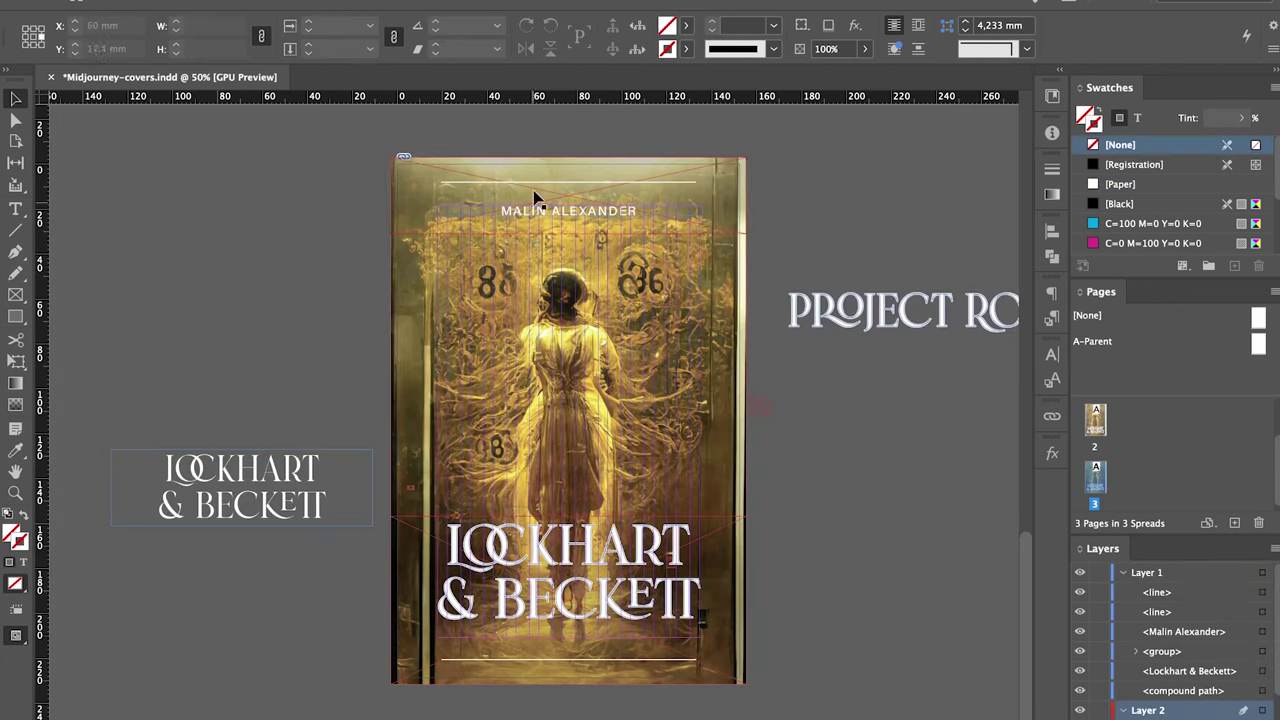
pyautogui.click(535, 197)
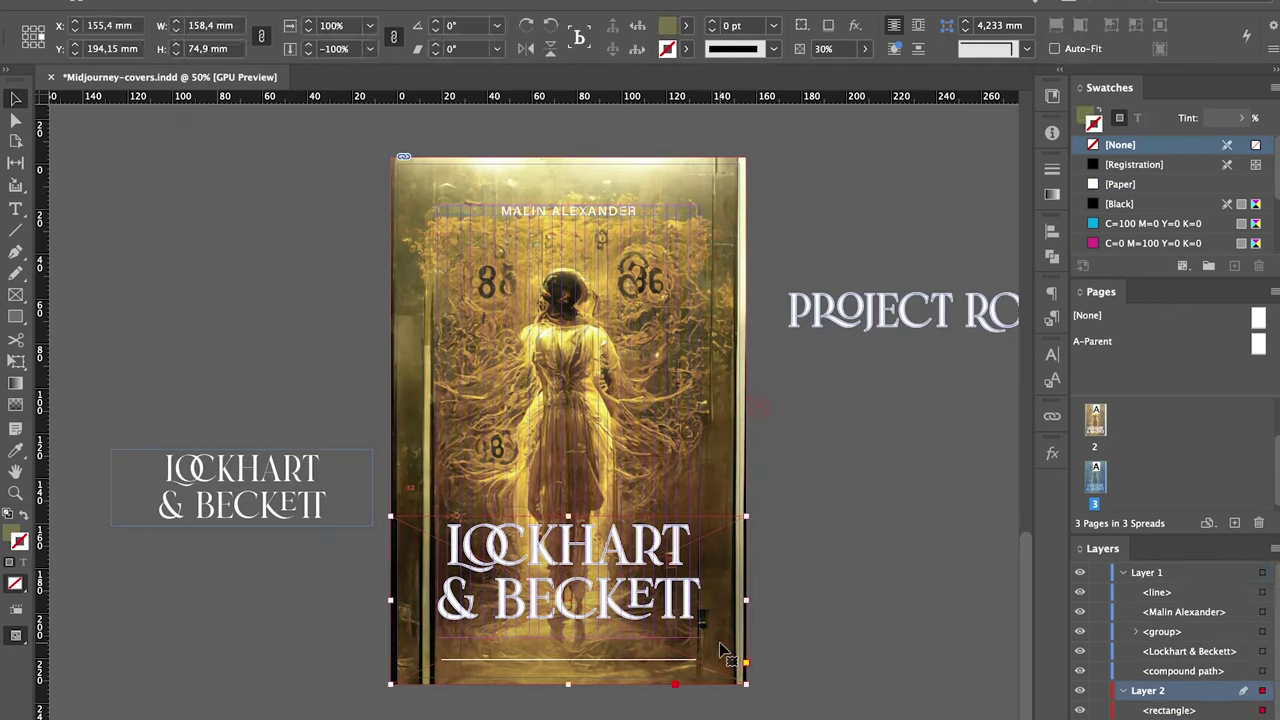
pyautogui.press('super+d')
pyautogui.click(479, 238)
pyautogui.press('space')
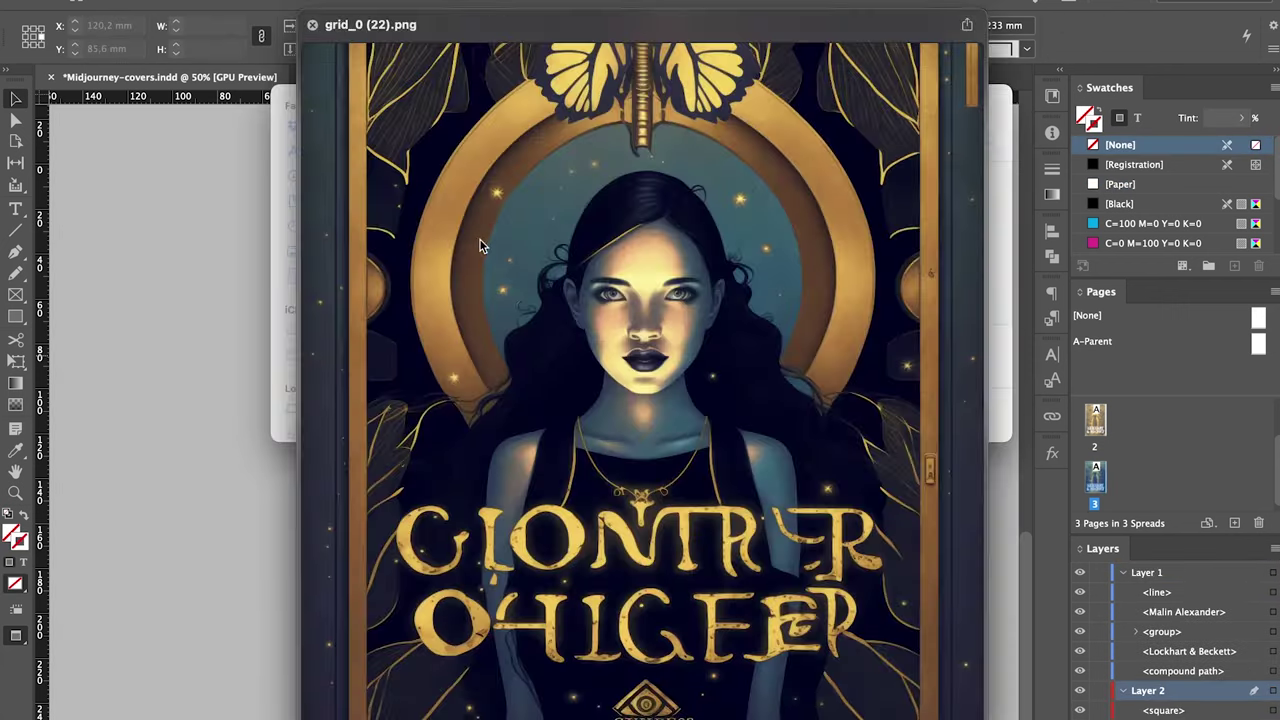
pyautogui.press('space')
pyautogui.press('Return')
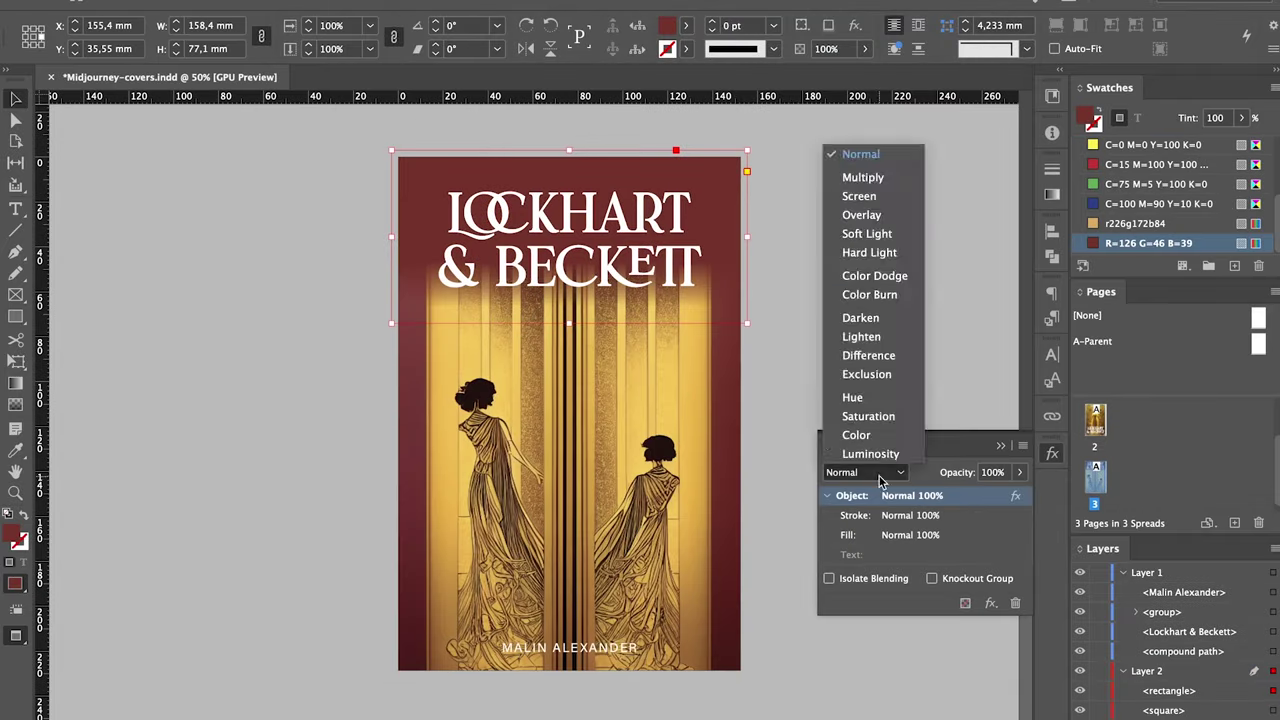
# Set the red overlay to Multiply blending at 48% opacity.
pyautogui.click(863, 177)
pyautogui.moveTo(1019, 472); pyautogui.dragTo(973, 498)
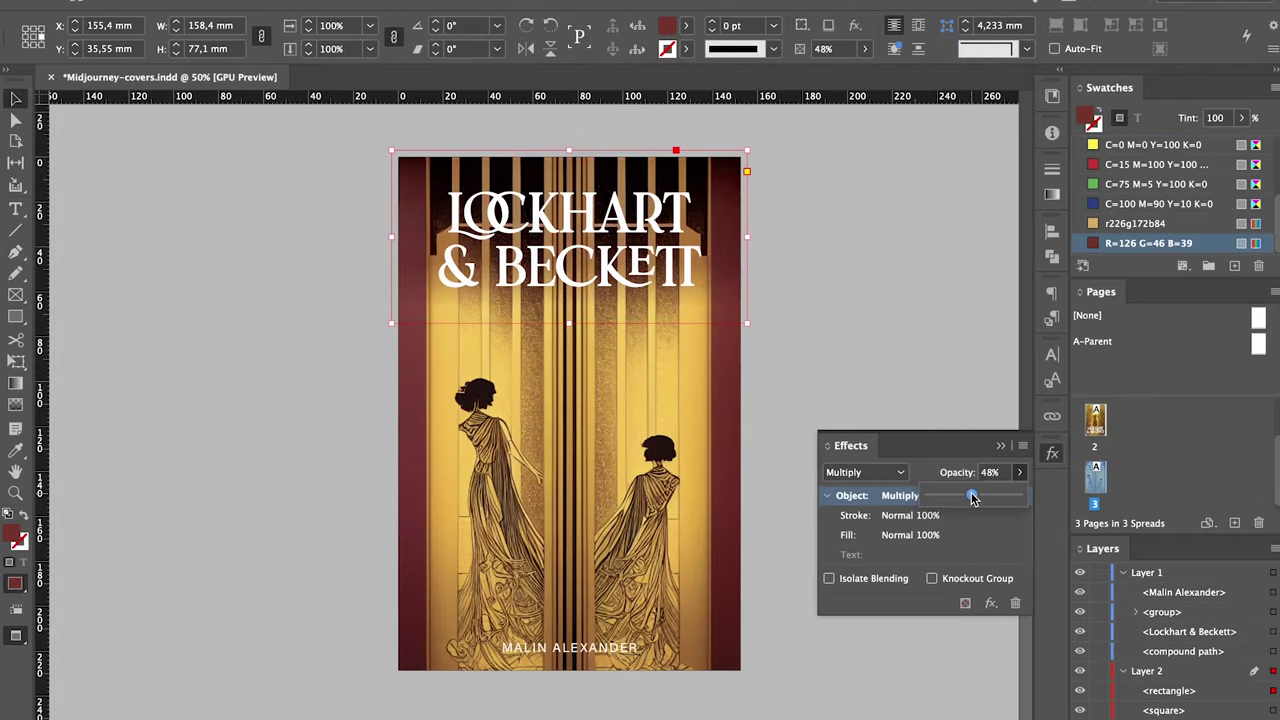
pyautogui.click(773, 399)
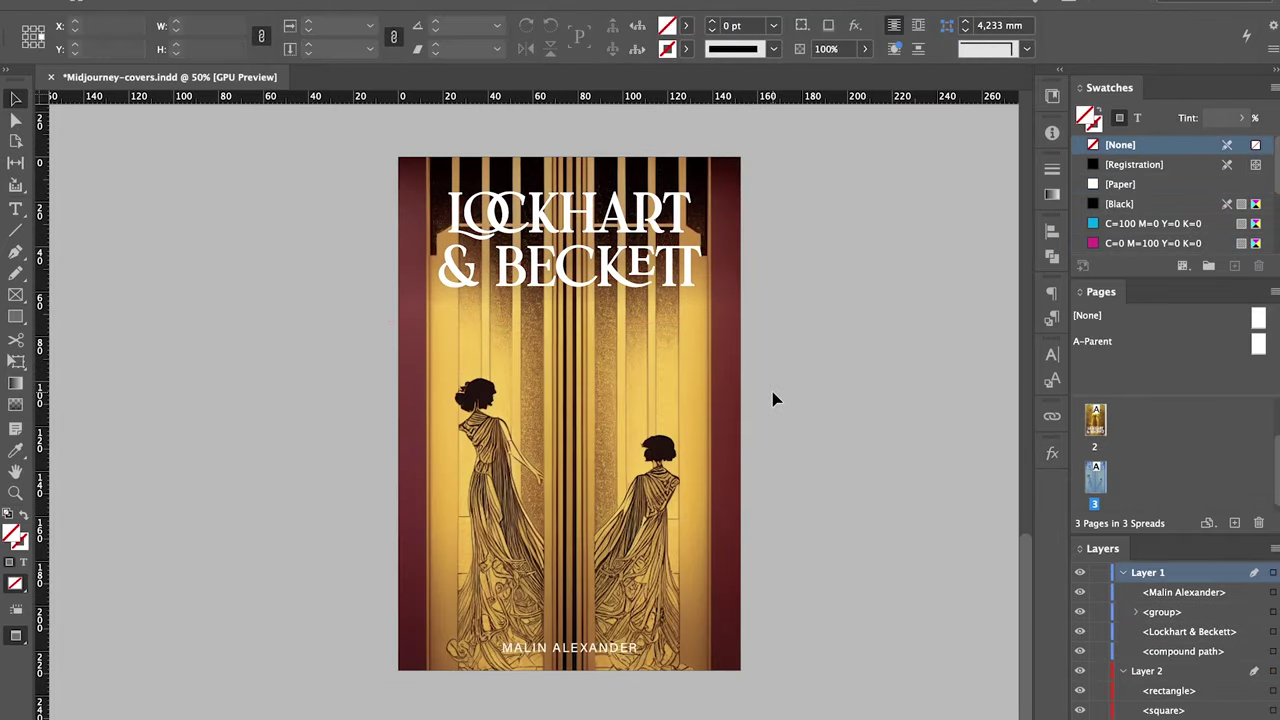
# Duplicate page 3 as page 4 and place grid_0 (22).png in the cover frame.
pyautogui.moveTo(1100, 487); pyautogui.dragTo(1234, 522)
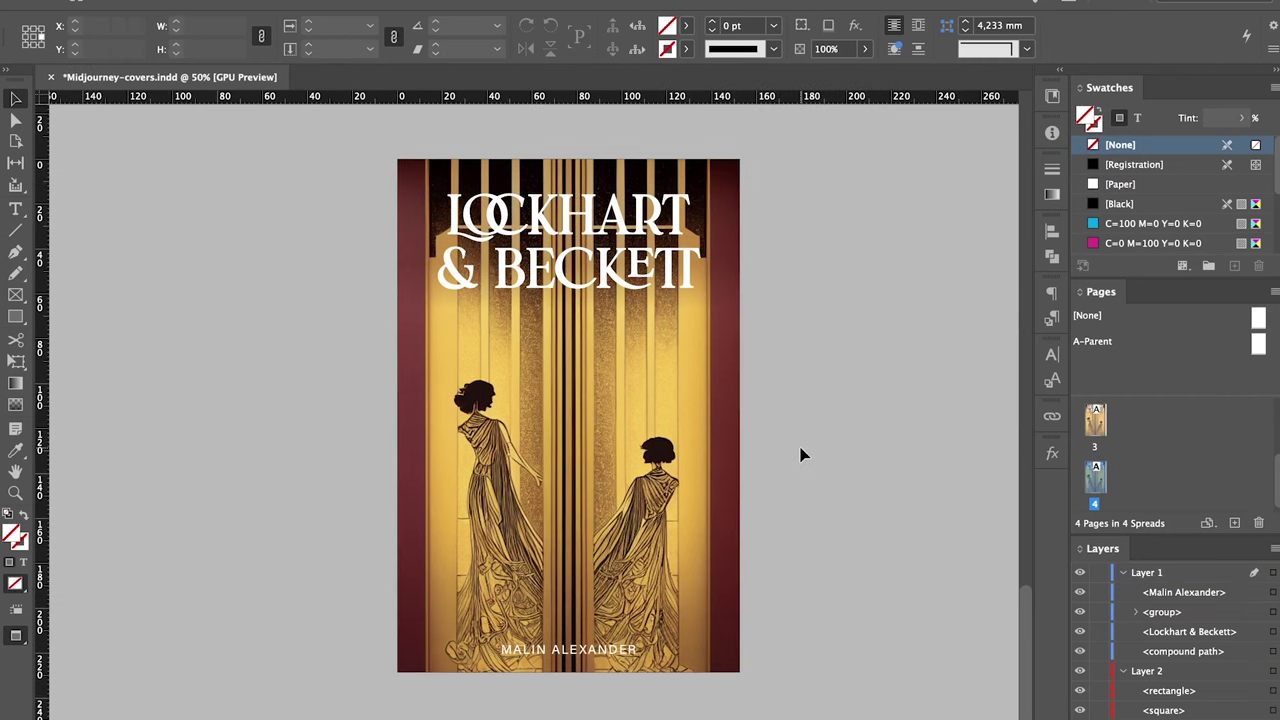
pyautogui.click(700, 460)
pyautogui.press('super+d')
pyautogui.click(566, 274)
pyautogui.press('Down')
pyautogui.press('Down')
pyautogui.press('Down')
pyautogui.press('Down')
pyautogui.press('Down')
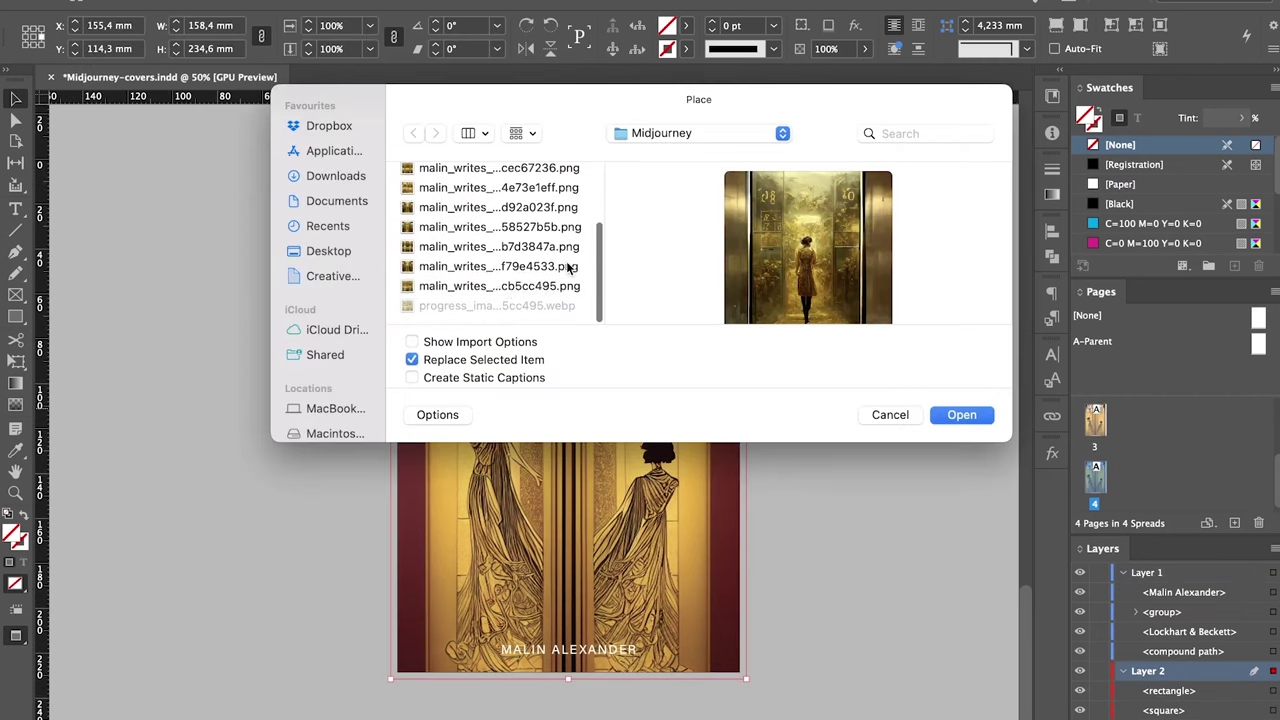
pyautogui.press('Up')
pyautogui.press('Up')
pyautogui.press('Up')
pyautogui.press('Up')
pyautogui.press('Up')
pyautogui.press('Up')
pyautogui.press('Up')
pyautogui.press('Return')
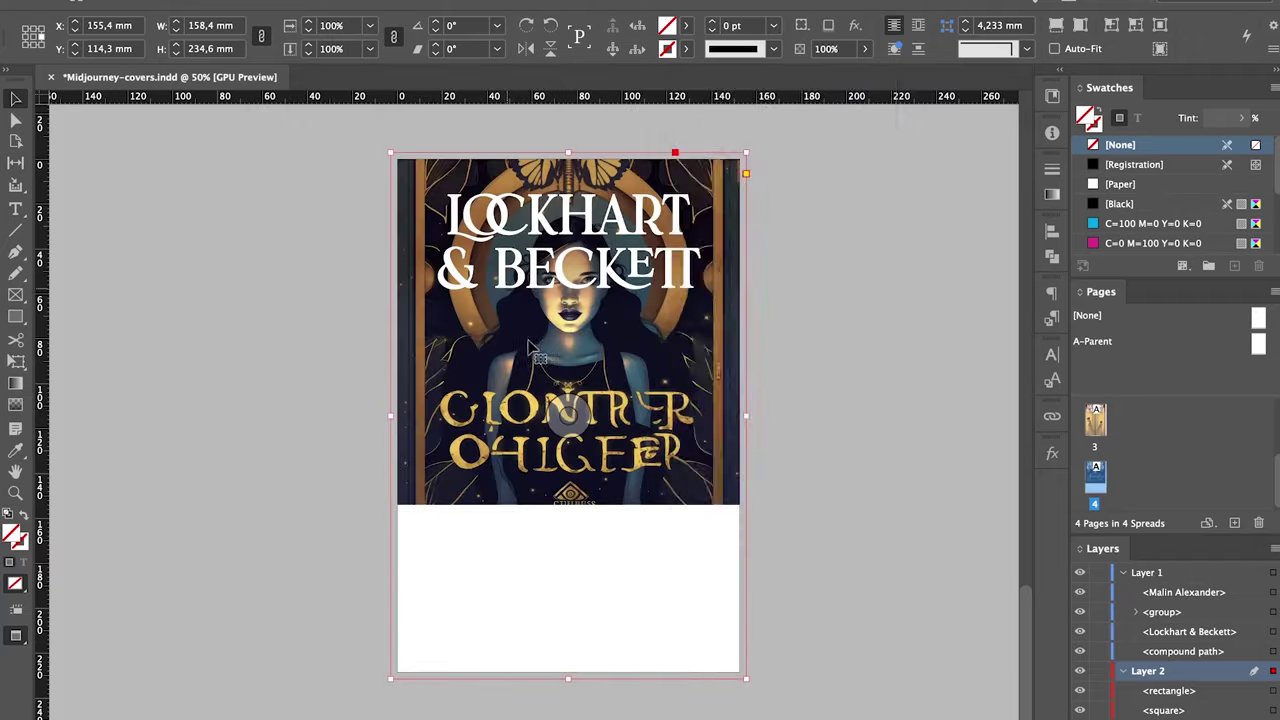
# Fit grid_0 (22).png to fill the frame proportionally.
pyautogui.rightClick(672, 440)
pyautogui.click(915, 412)
pyautogui.rightClick(684, 445)
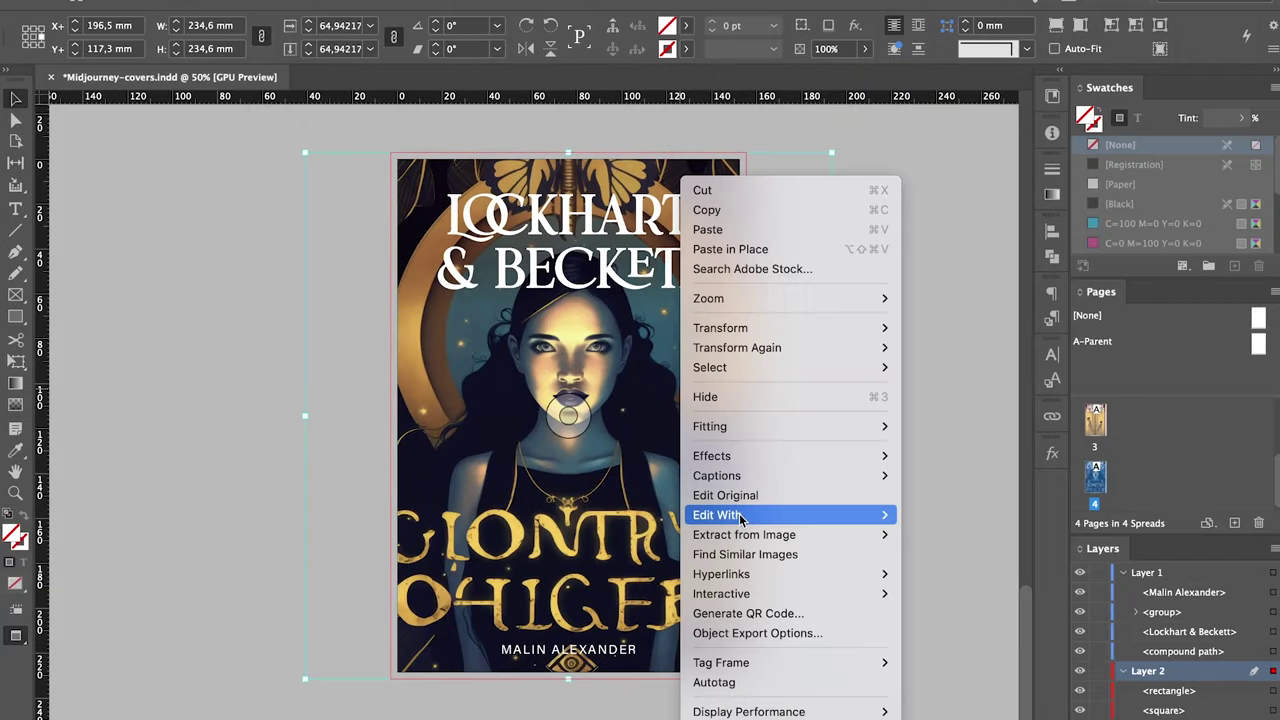
# In Photoshop, cover the gold H and O letters with a copied, shifted patch layer.
pyautogui.press('Escape')
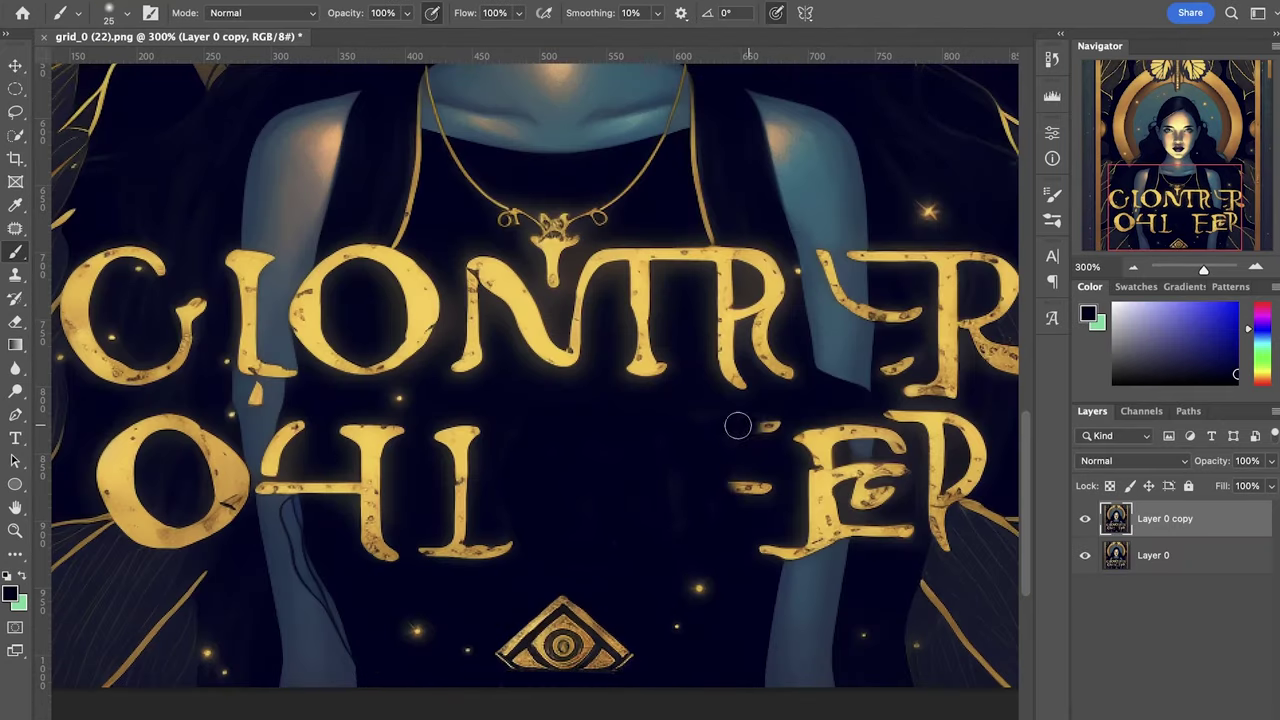
pyautogui.moveTo(300, 430); pyautogui.dragTo(400, 500)
pyautogui.hscroll(-3, 400, 460)
pyautogui.hscroll(-3, 512, 494)
pyautogui.moveTo(372, 398); pyautogui.dragTo(376, 400)
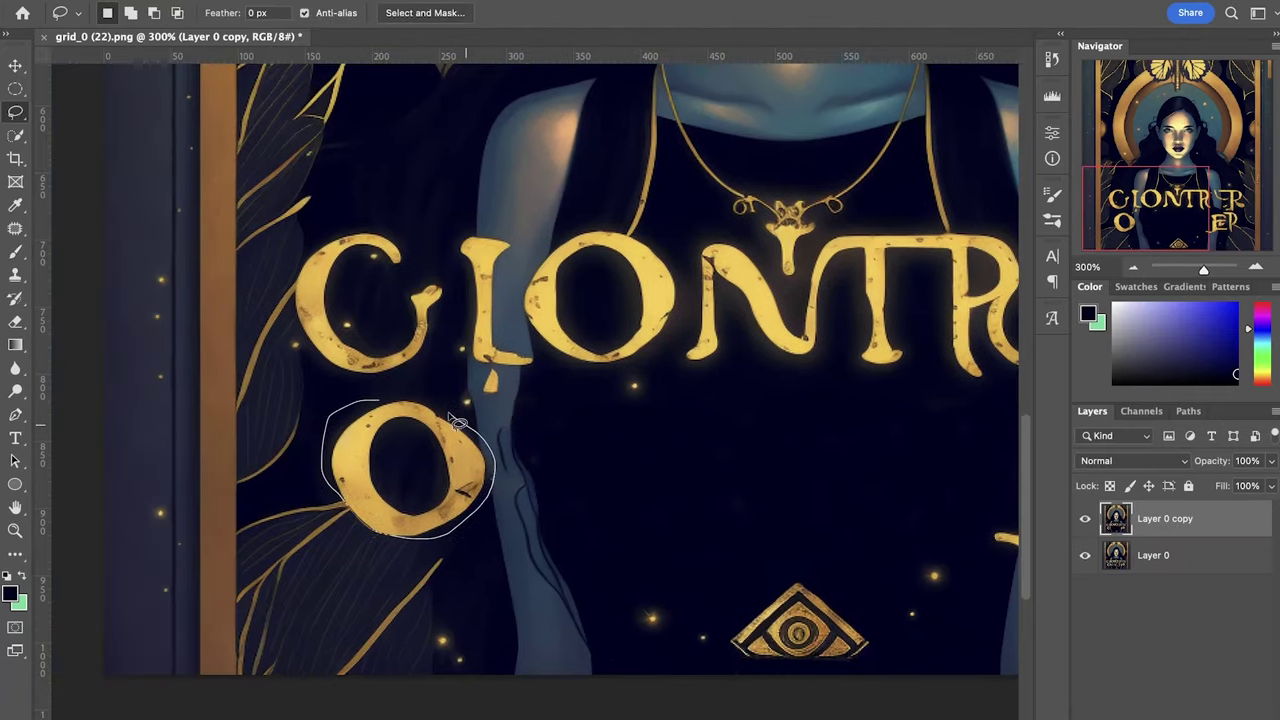
pyautogui.scroll(3, 460, 470)
pyautogui.scroll(-4, 300, 420)
pyautogui.hotkey('ctrl', 'j')
pyautogui.hotkey('ctrl', 't')
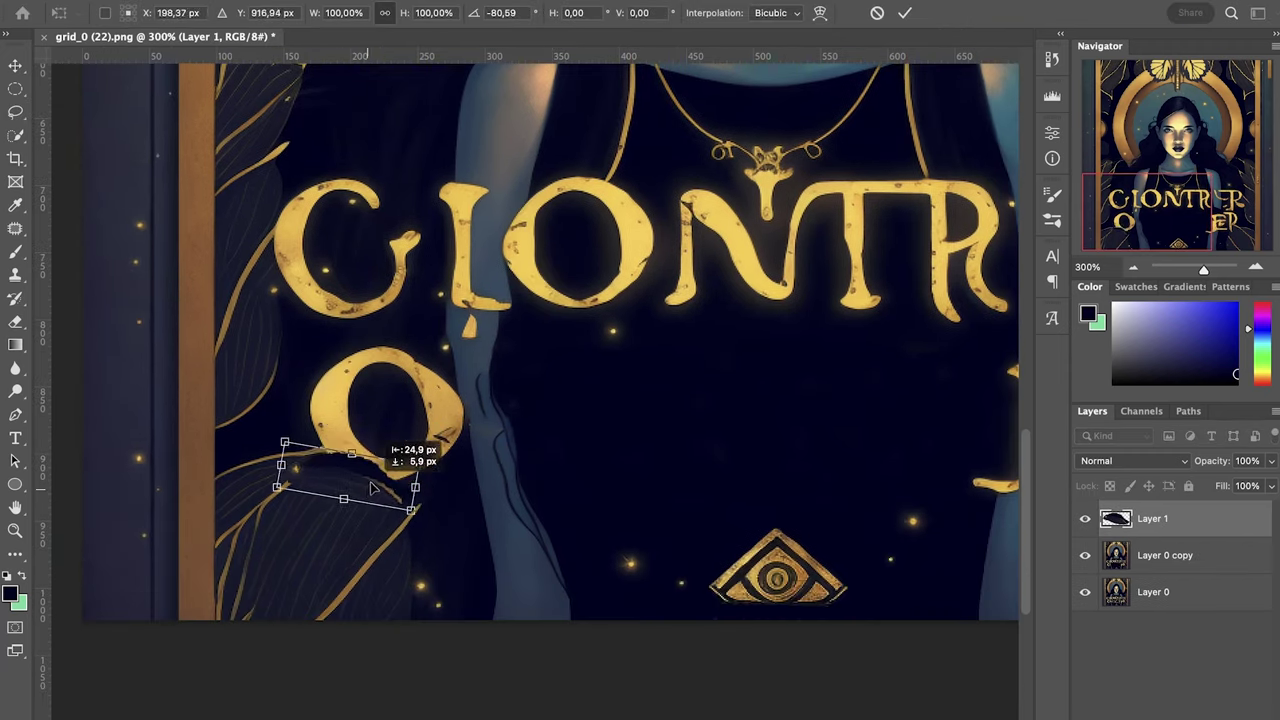
pyautogui.moveTo(370, 485); pyautogui.dragTo(405, 481)
pyautogui.press('Return')
# Brush over the remaining O and G letters.
pyautogui.press('b')
pyautogui.click(305, 412)
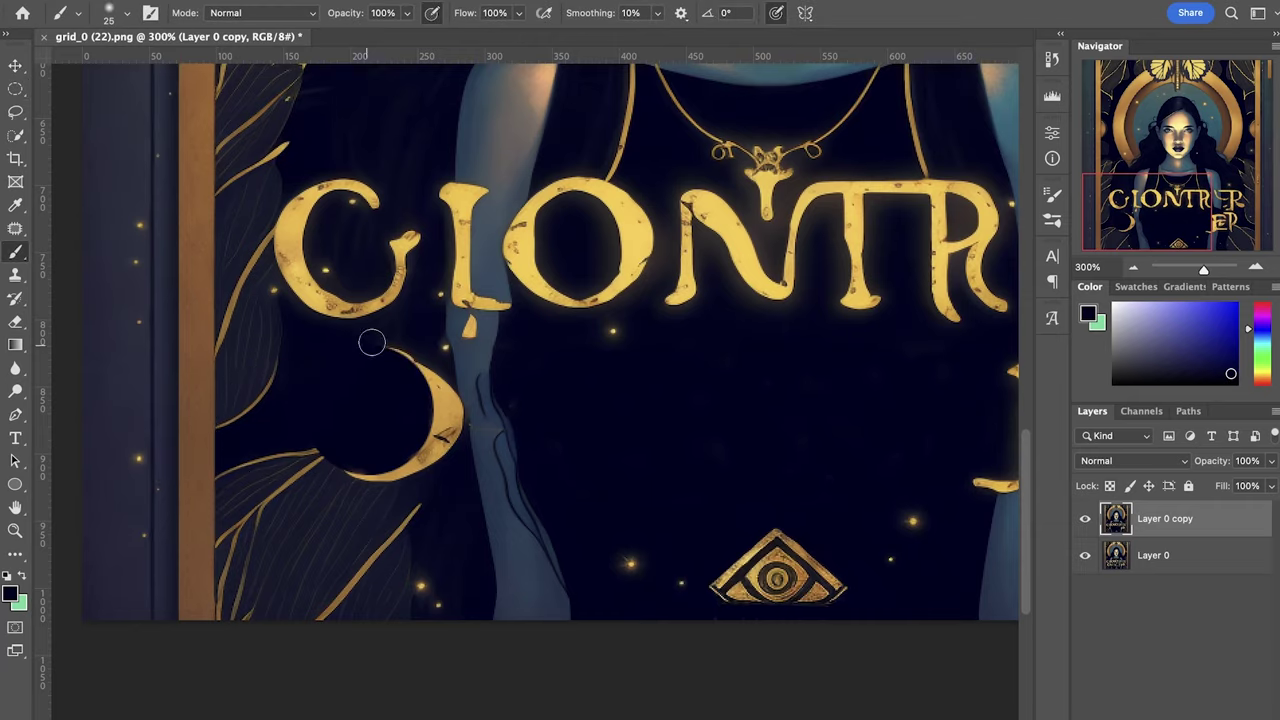
pyautogui.scroll(-5, 421, 368)
pyautogui.scroll(-2, 467, 395)
pyautogui.scroll(5, 500, 440)
pyautogui.moveTo(355, 213); pyautogui.dragTo(410, 245)
pyautogui.scroll(2, 357, 381)
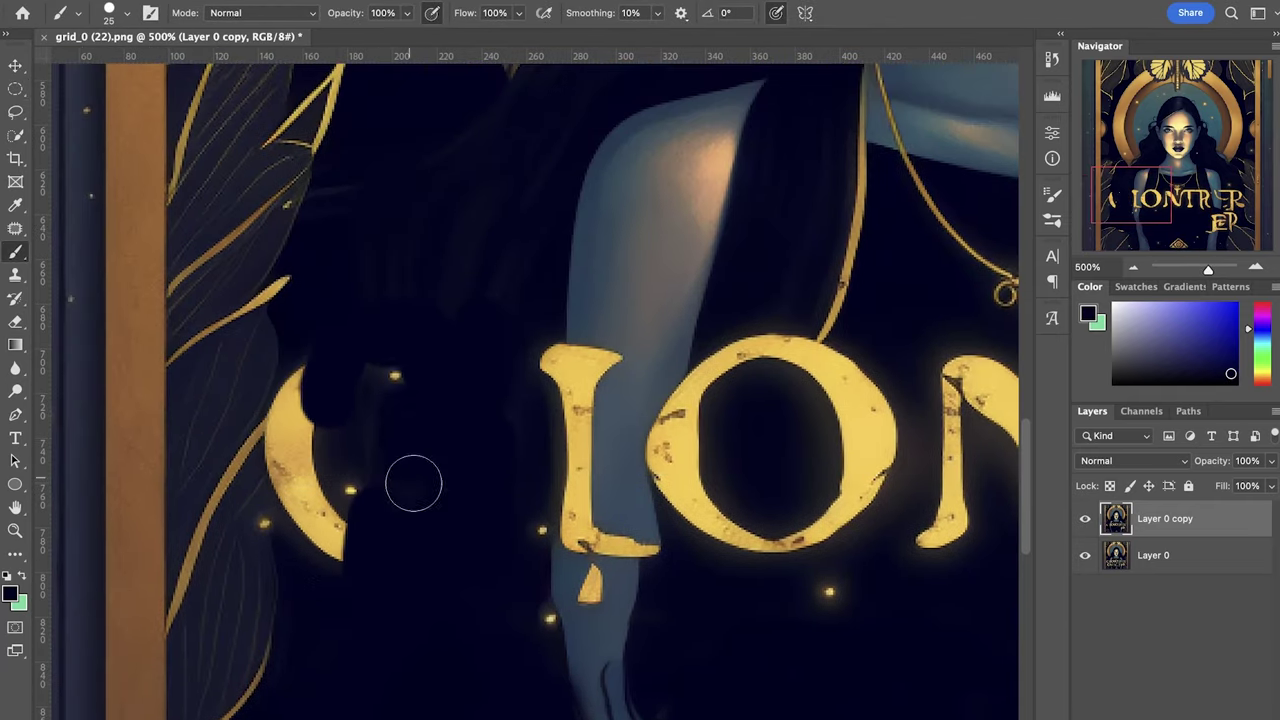
pyautogui.moveTo(307, 397); pyautogui.dragTo(290, 508)
pyautogui.hscroll(10, 337, 443)
pyautogui.scroll(-4, 337, 443)
pyautogui.moveTo(337, 443); pyautogui.dragTo(455, 330)
pyautogui.scroll(2, 460, 251)
pyautogui.moveTo(460, 251); pyautogui.dragTo(471, 534)
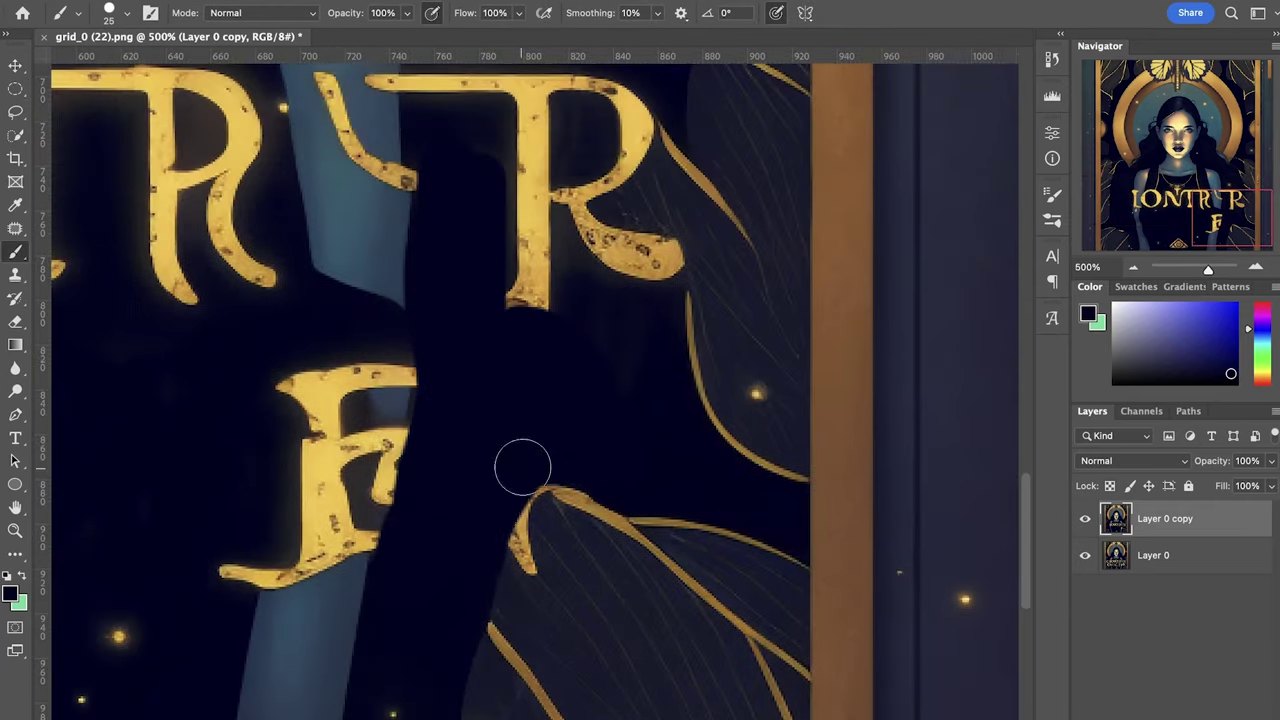
pyautogui.scroll(3, 452, 256)
# Paint out the R, N and T letters and add a soft gold glow around the pendant.
pyautogui.moveTo(453, 256)
pyautogui.mouseDown()
pyautogui.moveTo(621, 448)
pyautogui.moveTo(614, 251)
pyautogui.moveTo(650, 440)
pyautogui.mouseUp()
pyautogui.hscroll(-8, 609, 500)
pyautogui.scroll(3, 609, 500)
pyautogui.moveTo(640, 230); pyautogui.dragTo(809, 400)
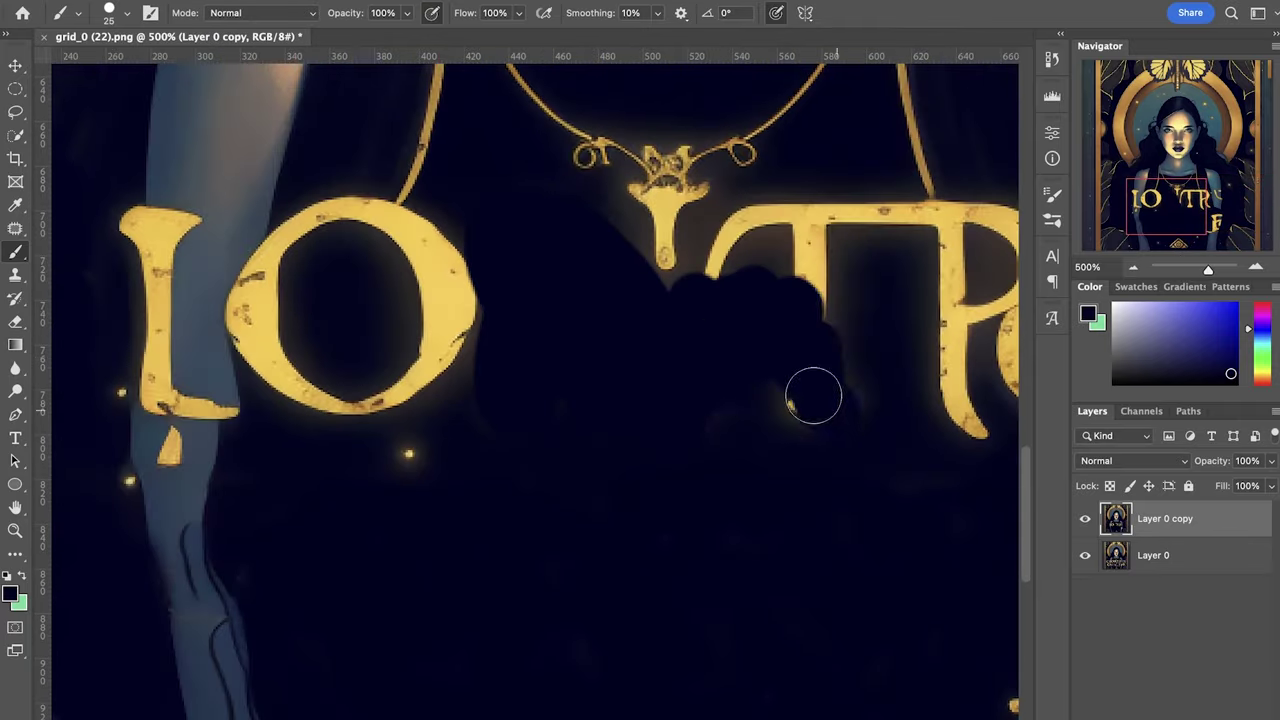
pyautogui.scroll(2, 809, 400)
pyautogui.moveTo(615, 290); pyautogui.dragTo(540, 360)
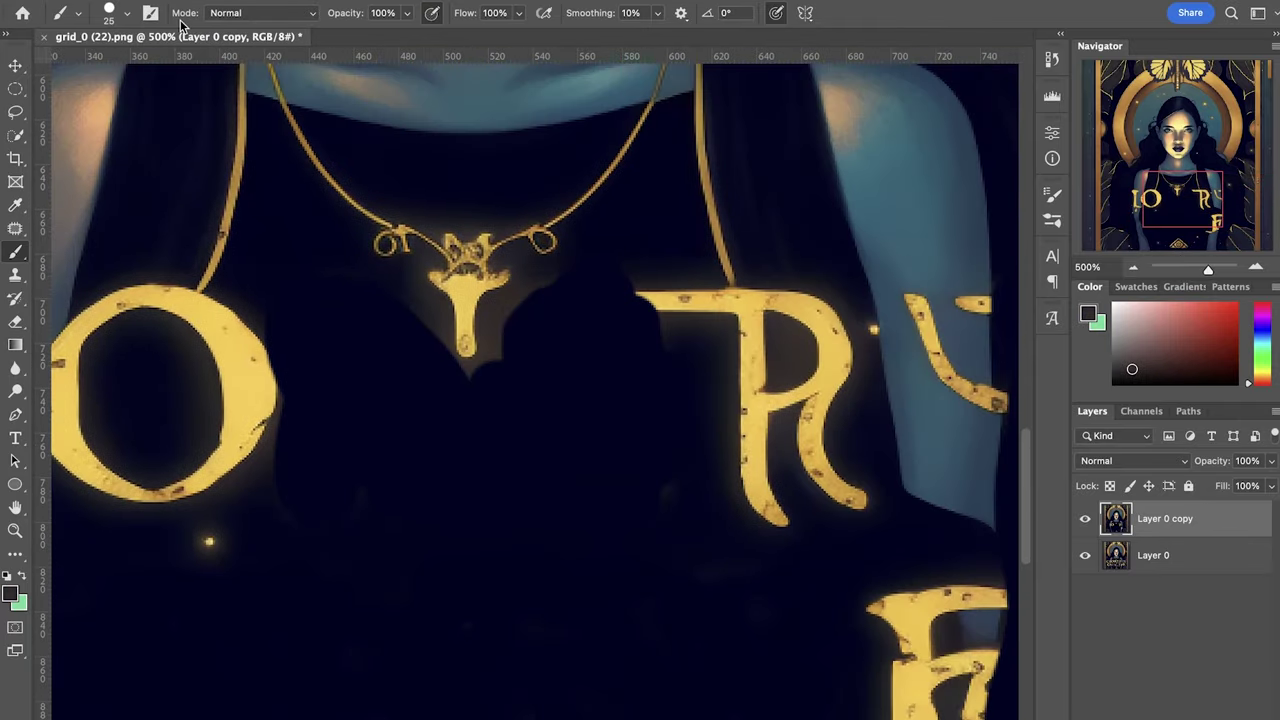
pyautogui.keyDown('alt'); pyautogui.click(467, 320); pyautogui.keyUp('alt')
pyautogui.moveTo(467, 320)
pyautogui.mouseDown()
pyautogui.moveTo(475, 366)
pyautogui.moveTo(430, 335)
pyautogui.moveTo(500, 355)
pyautogui.mouseUp()
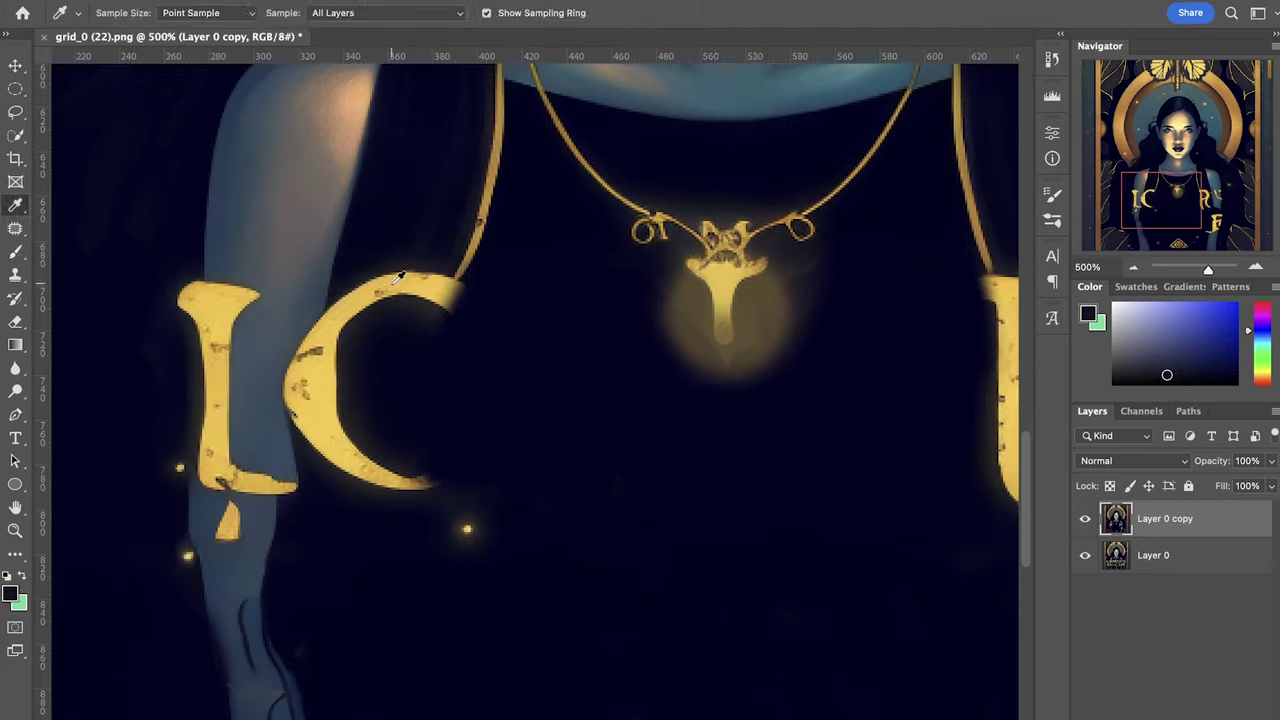
# Remove the stray L and R letters with Lasso and Content-Aware Fill.
pyautogui.press('l')
pyautogui.hotkey('ctrl', '-')
pyautogui.moveTo(305, 245); pyautogui.dragTo(310, 470)
pyautogui.rightClick(333, 303)
pyautogui.click(400, 571)
pyautogui.press('Return')
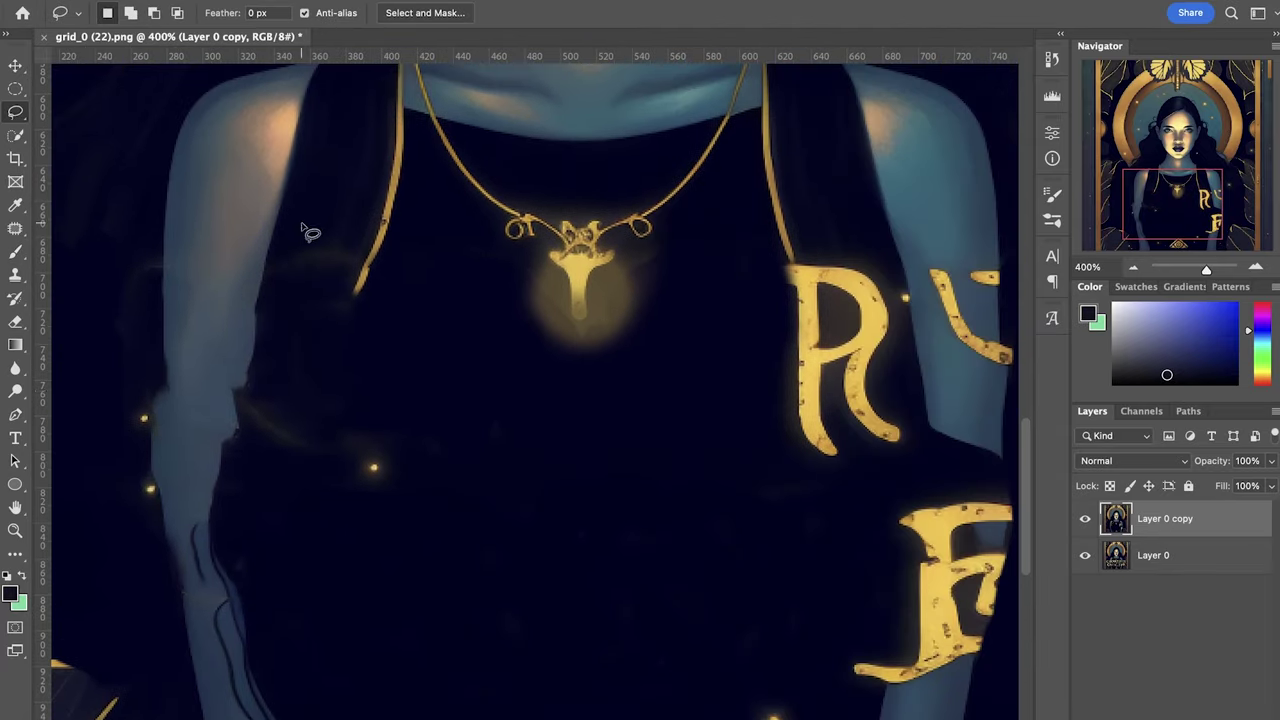
pyautogui.hscroll(10, 447, 415)
pyautogui.moveTo(430, 255); pyautogui.dragTo(440, 540)
pyautogui.rightClick(498, 276)
pyautogui.click(506, 534)
pyautogui.press('Return')
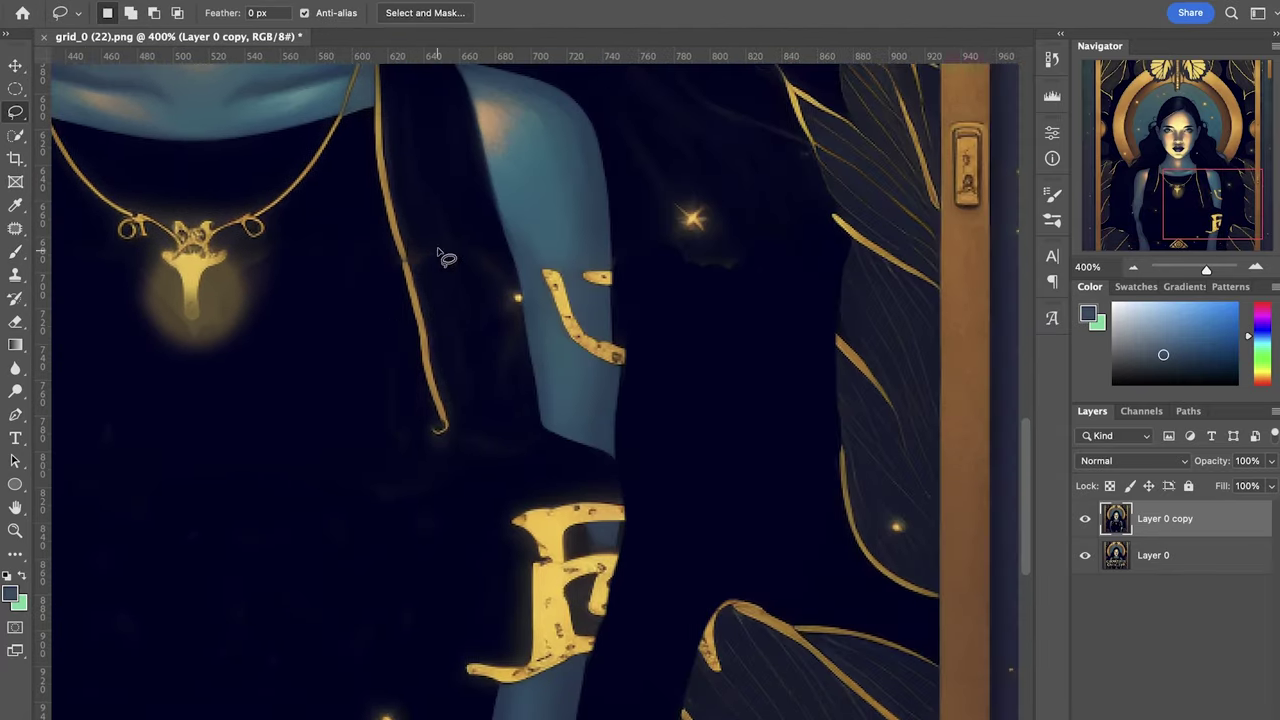
# Fill away the F and gold arm shape, then patch the damaged arm with nearby texture.
pyautogui.hotkey('shift', 'BackSpace')
pyautogui.scroll(-3, 573, 273)
pyautogui.moveTo(540, 500); pyautogui.dragTo(606, 543)
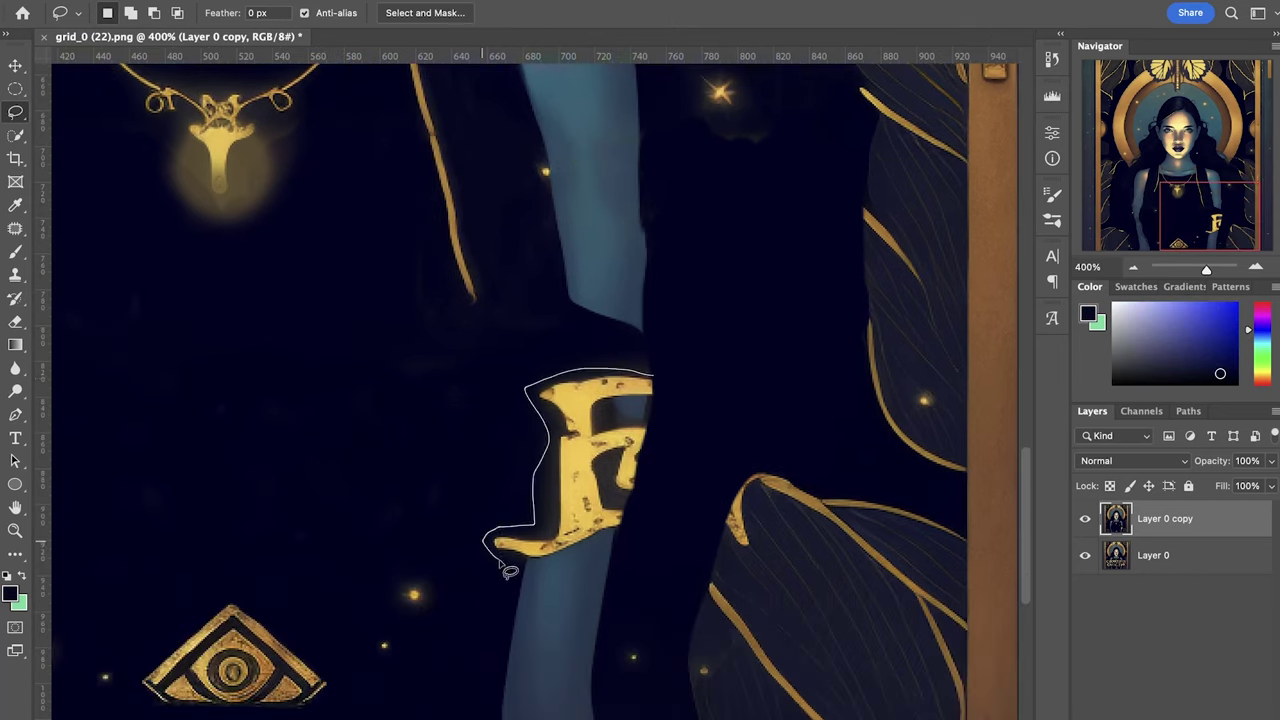
pyautogui.hotkey('shift', 'BackSpace')
pyautogui.hotkey('ctrl', '-')
pyautogui.rightClick(15, 368)
pyautogui.press('j')
pyautogui.moveTo(558, 418); pyautogui.dragTo(556, 420)
pyautogui.scroll(2, 549, 415)
# Repaint the arm's right edge with sampled blues, using a size 22 brush at 32% opacity.
pyautogui.hotkey('ctrl', 'd')
pyautogui.press('b')
pyautogui.scroll(-2, 574, 371)
pyautogui.scroll(2, 574, 371)
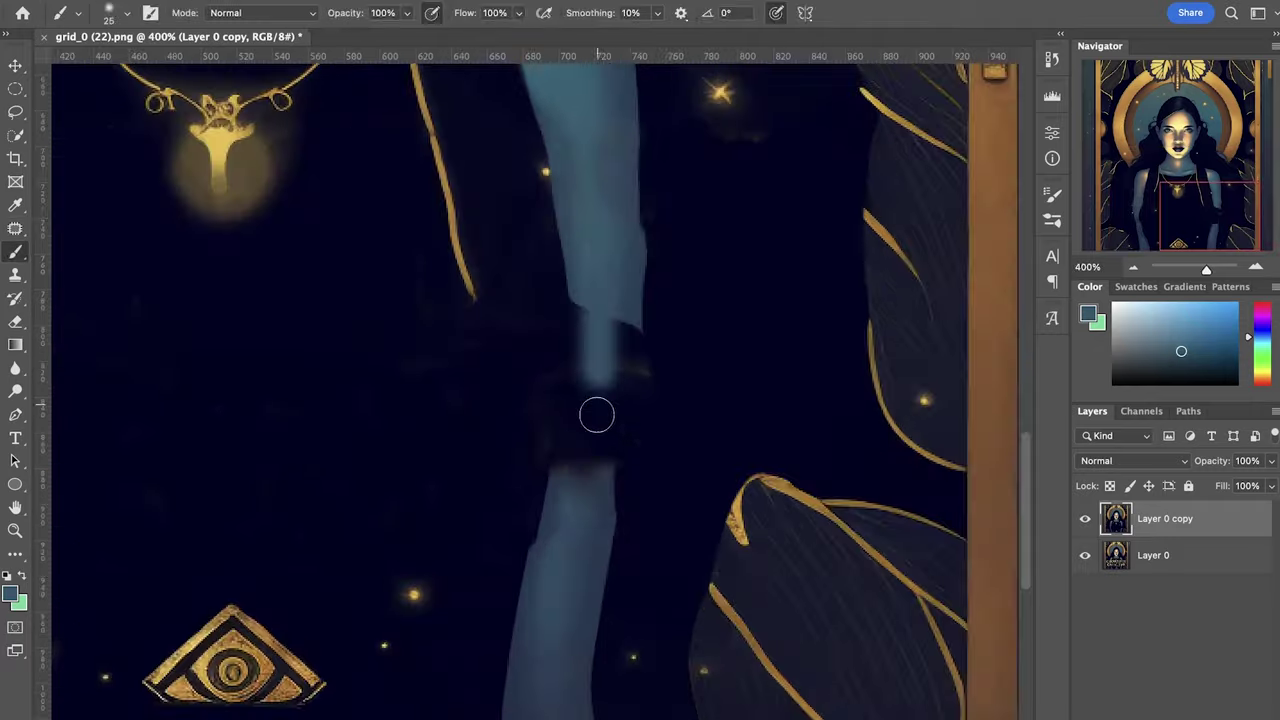
pyautogui.keyDown('alt'); pyautogui.click(591, 426); pyautogui.keyUp('alt')
pyautogui.moveTo(629, 334); pyautogui.dragTo(632, 570)
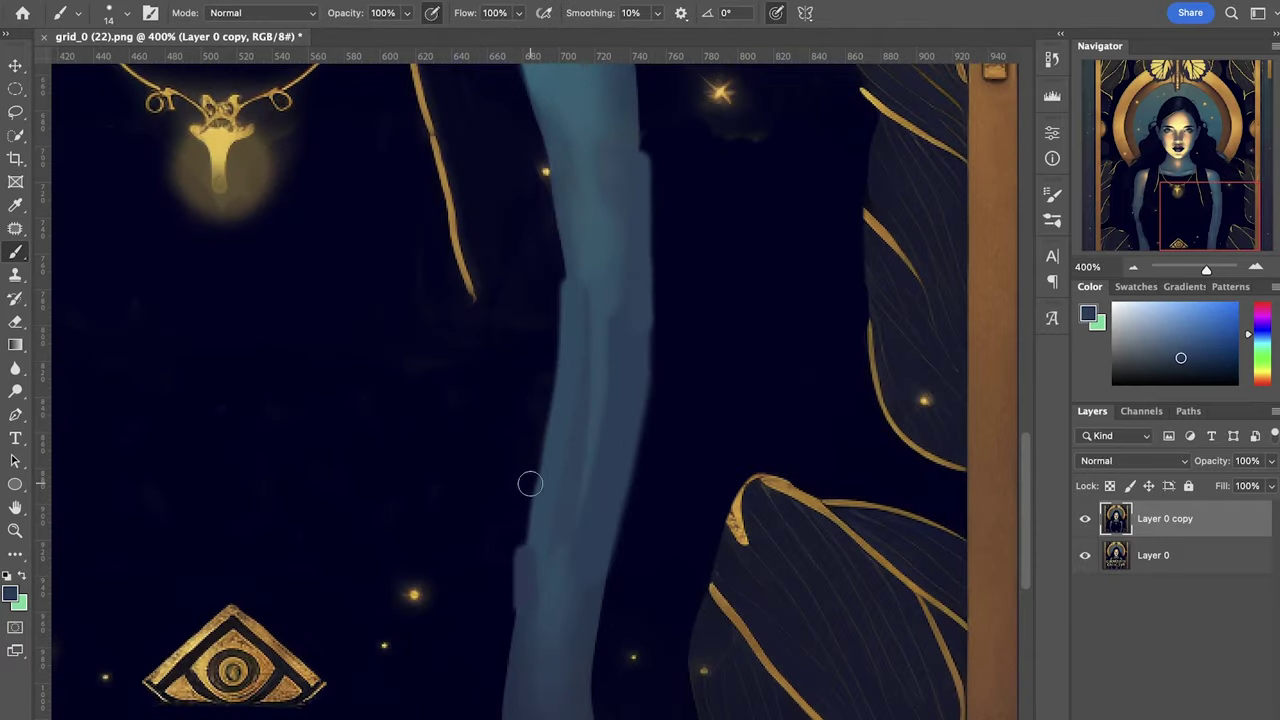
pyautogui.click(127, 13)
pyautogui.moveTo(70, 62); pyautogui.dragTo(95, 62)
pyautogui.moveTo(343, 14); pyautogui.dragTo(323, 14)
pyautogui.keyDown('alt'); pyautogui.click(603, 363); pyautogui.keyUp('alt')
pyautogui.scroll(2, 553, 605)
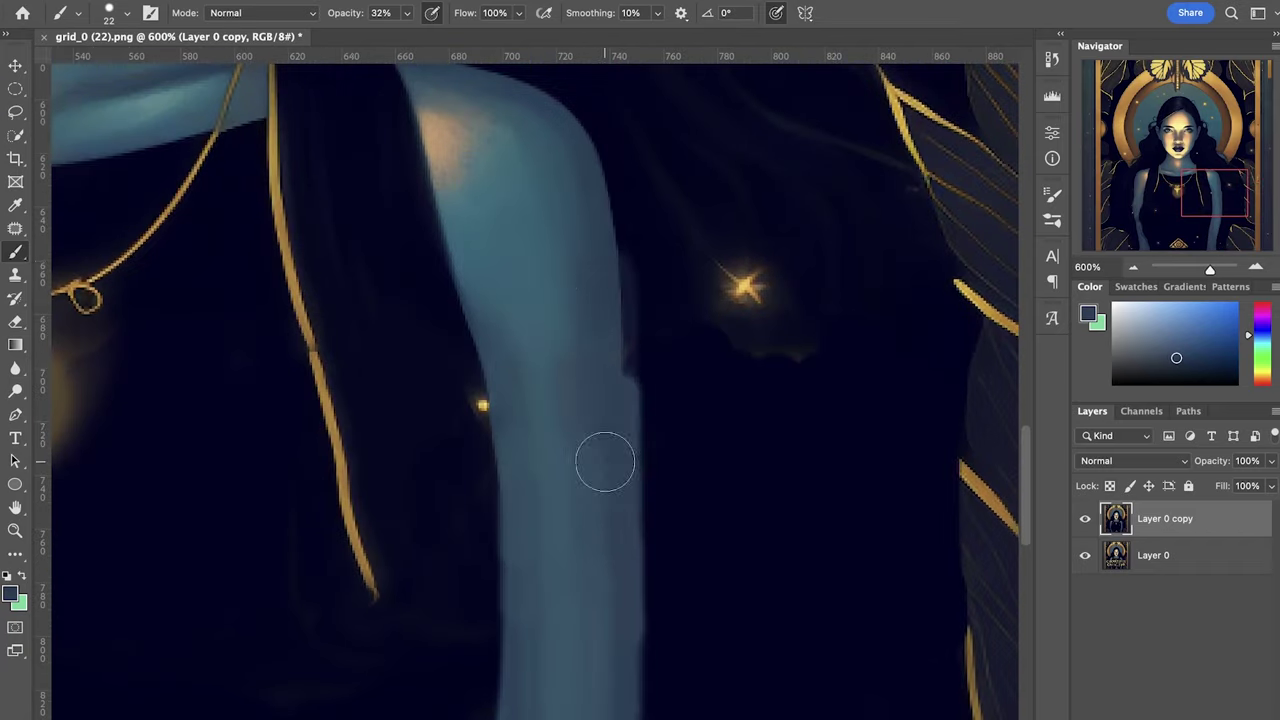
# Brighten the arm's right edge with a smaller brush at 60% opacity.
pyautogui.keyDown('alt'); pyautogui.click(604, 310); pyautogui.keyUp('alt')
pyautogui.press('[')
pyautogui.press('[')
pyautogui.press('6')
pyautogui.moveTo(618, 192); pyautogui.dragTo(611, 397)
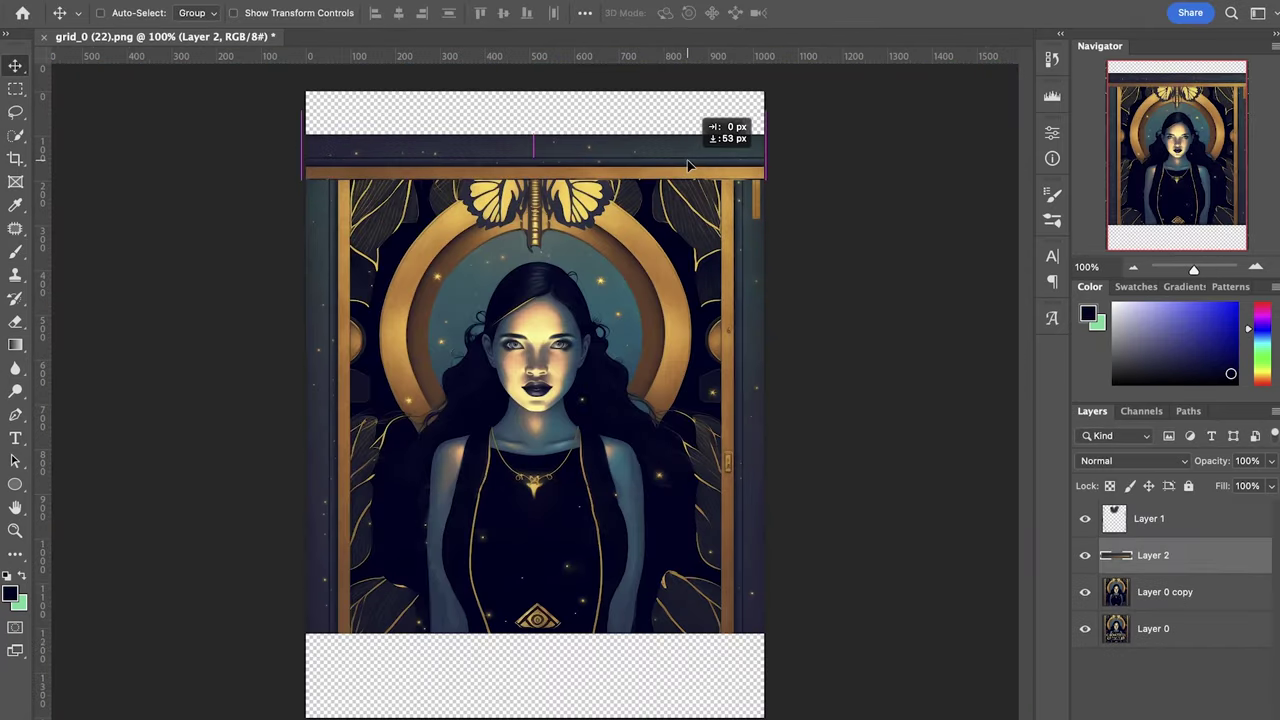
# Fill the top and bottom bands with stretched and rotated copies of the border strip.
pyautogui.moveTo(306, 91); pyautogui.dragTo(763, 133)
pyautogui.rightClick(750, 117)
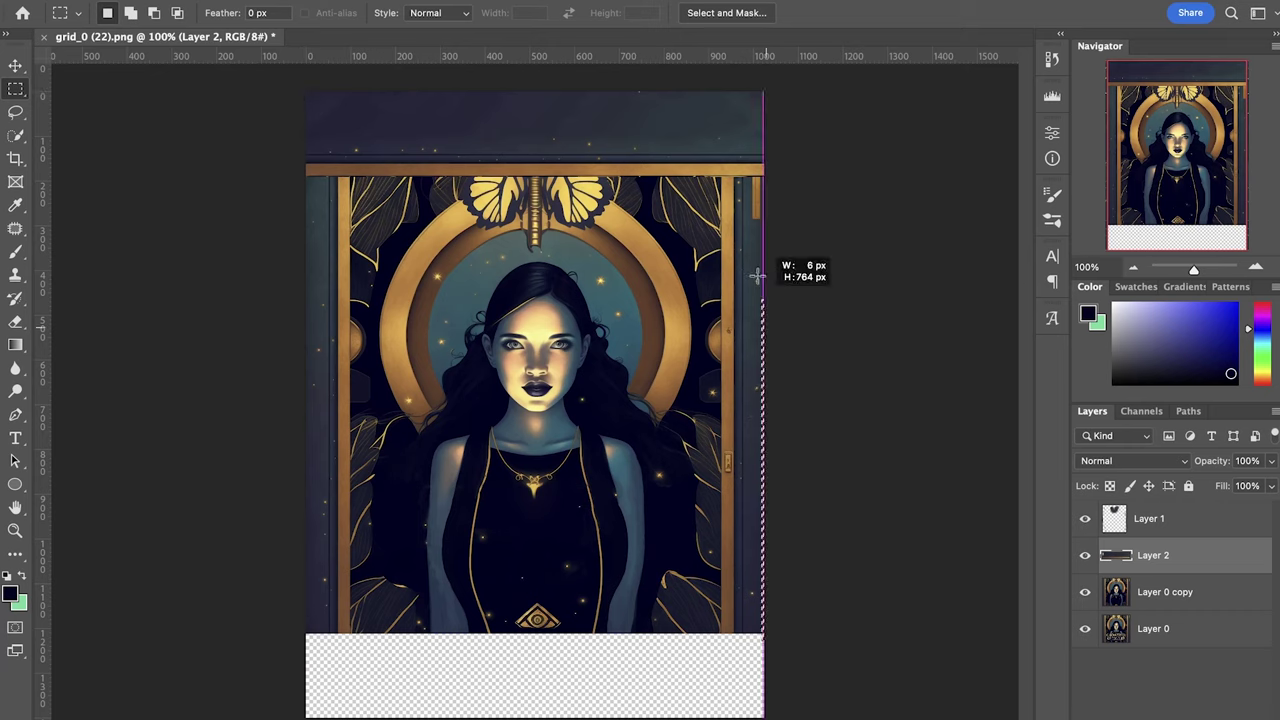
pyautogui.moveTo(751, 274); pyautogui.dragTo(934, 277)
pyautogui.press('Return')
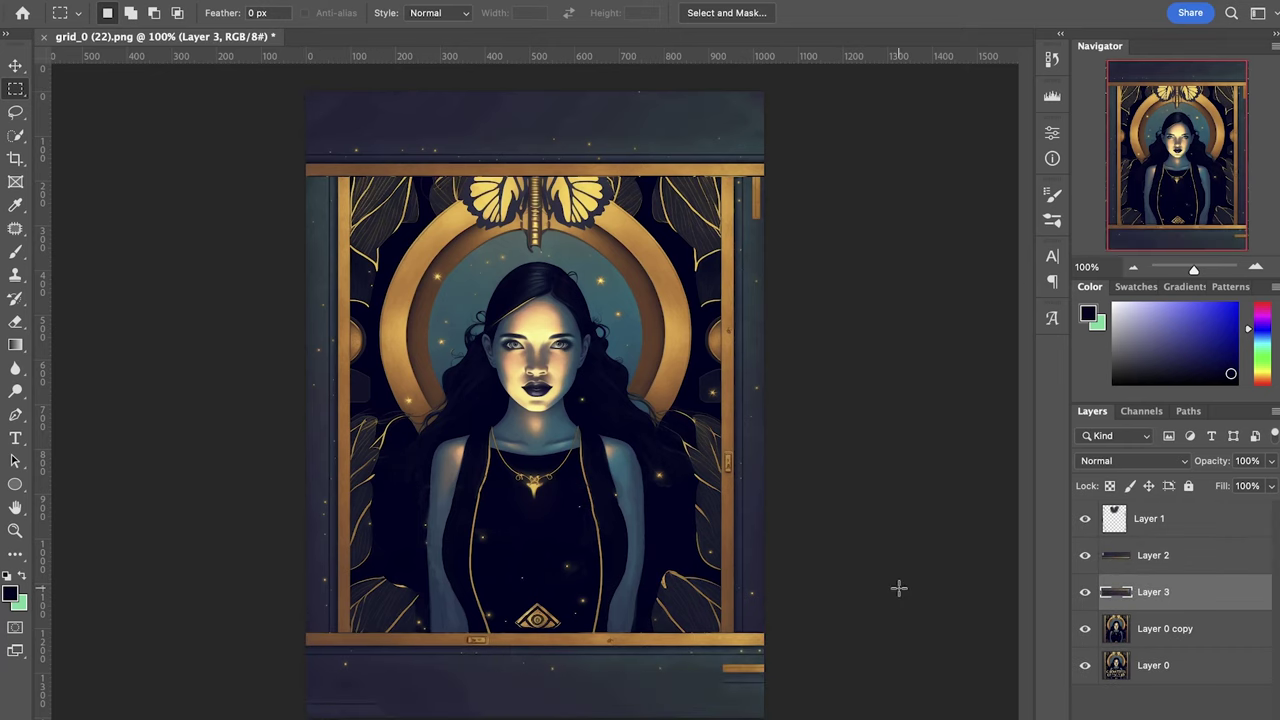
pyautogui.scroll(3, 899, 588)
pyautogui.hscroll(3, 429, 709)
pyautogui.scroll(-3, 909, 566)
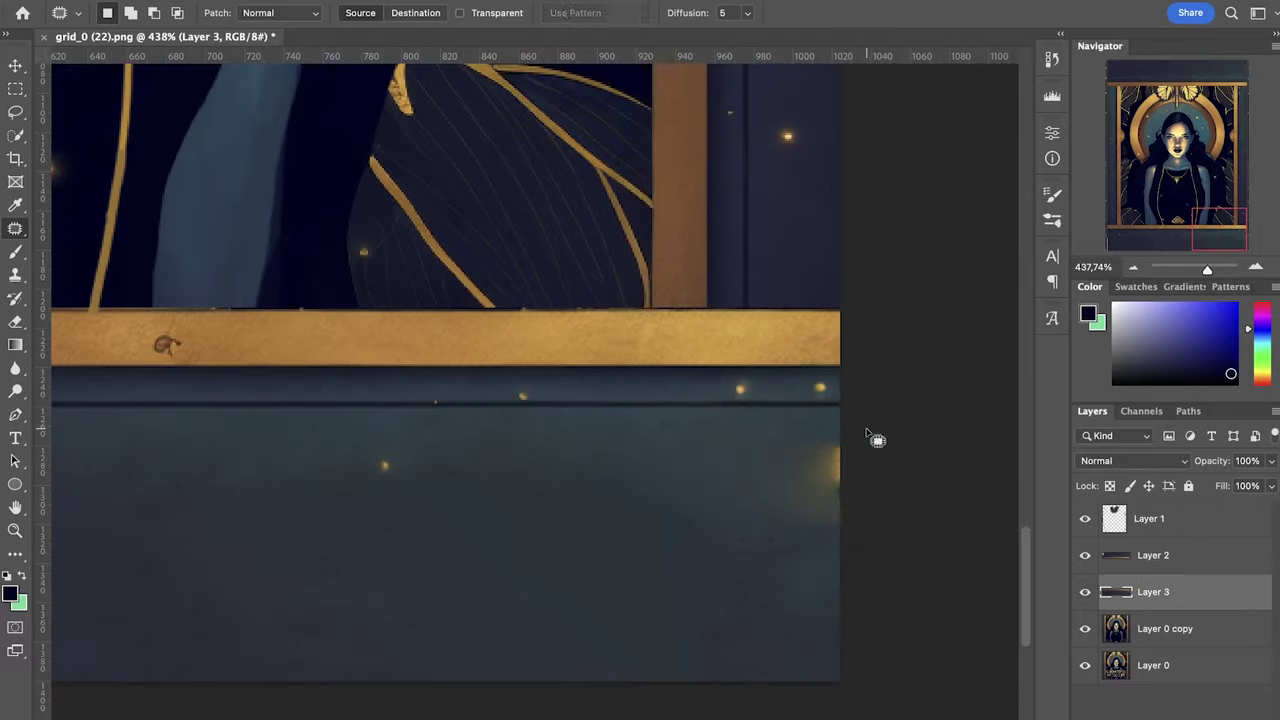
# Patch out the stray gold bar, save, and re-place the artwork in the InDesign cover.
pyautogui.rightClick(803, 498)
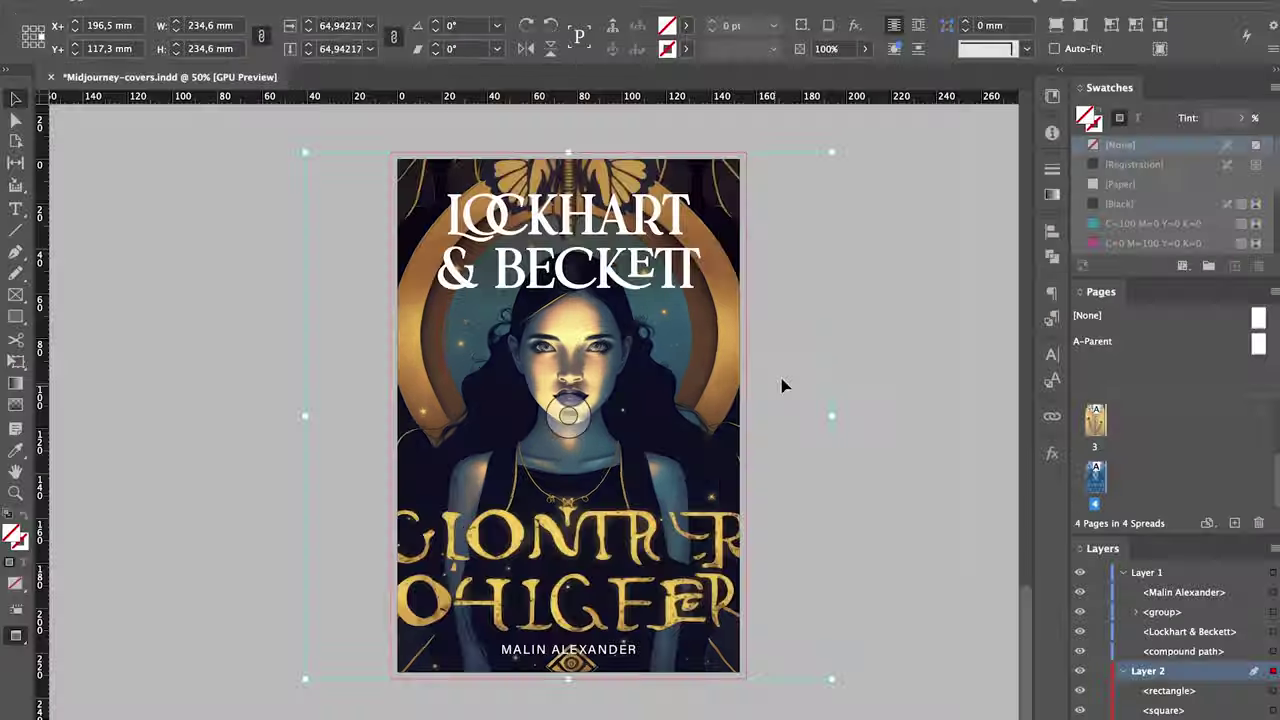
pyautogui.press('super+d')
pyautogui.doubleClick(525, 198)
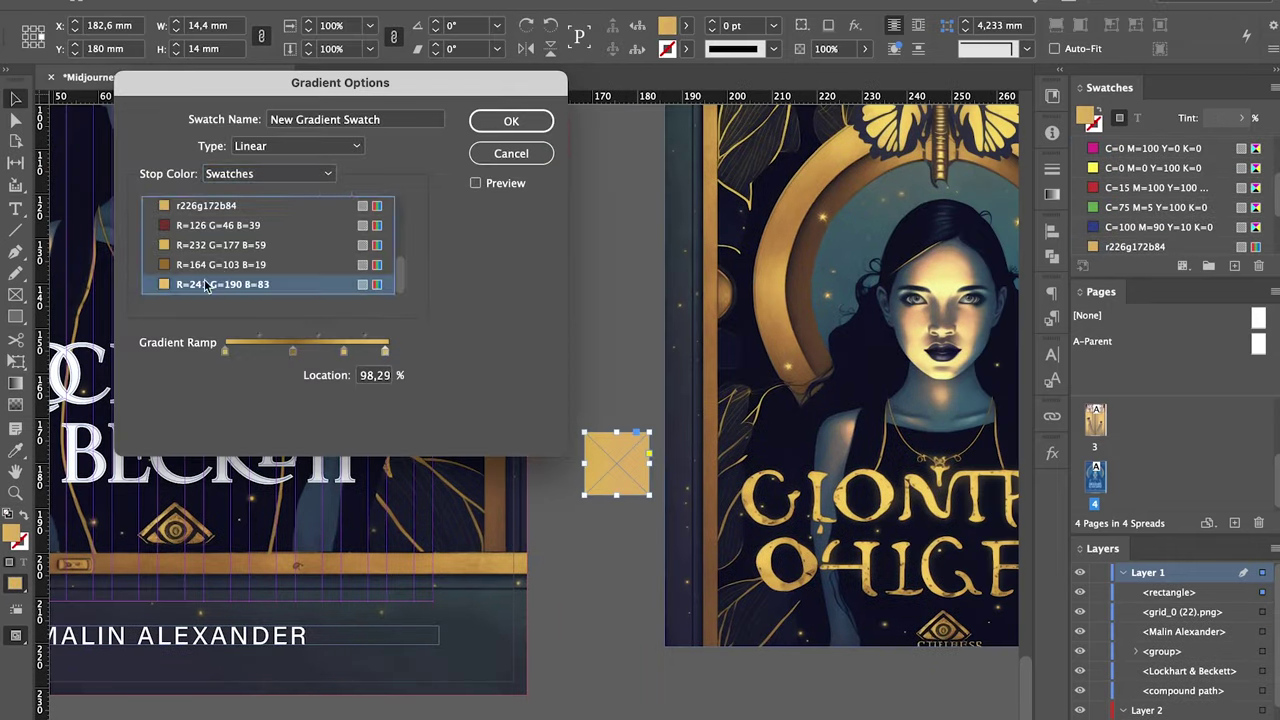
# Assign light gold swatches to the title gradient stops and zoom the cover to 60%.
pyautogui.click(350, 350)
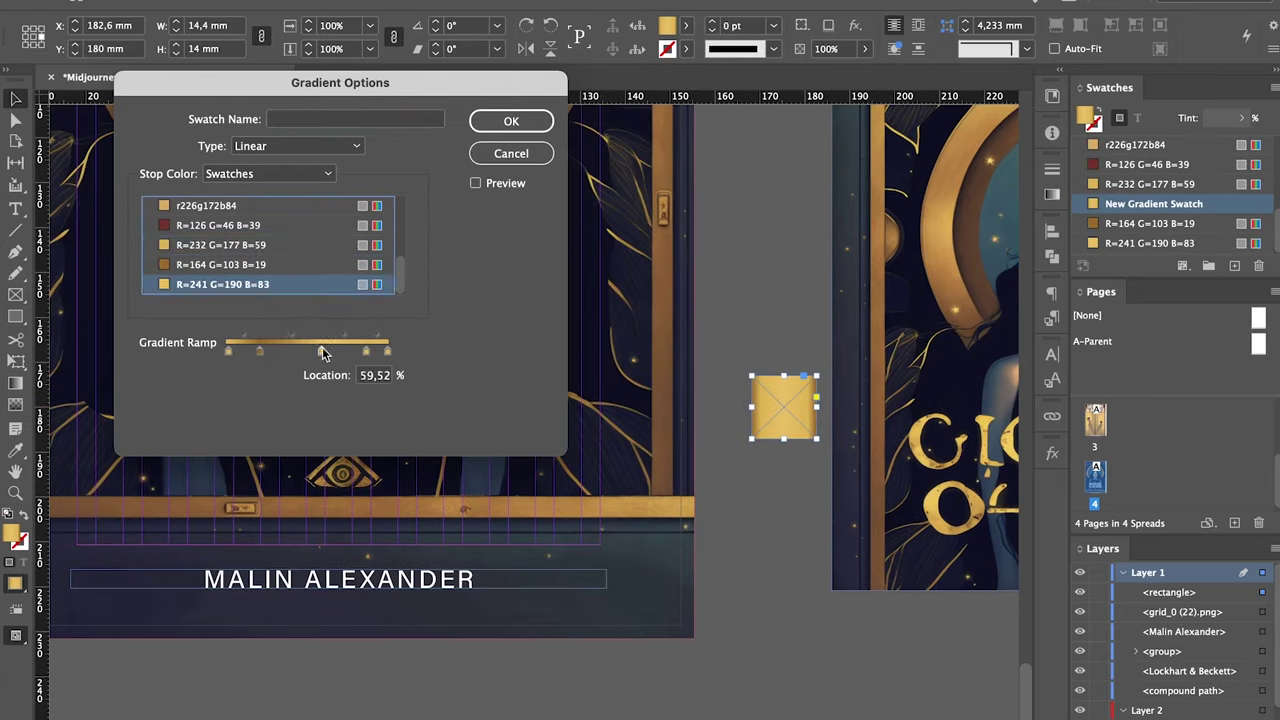
pyautogui.click(260, 352)
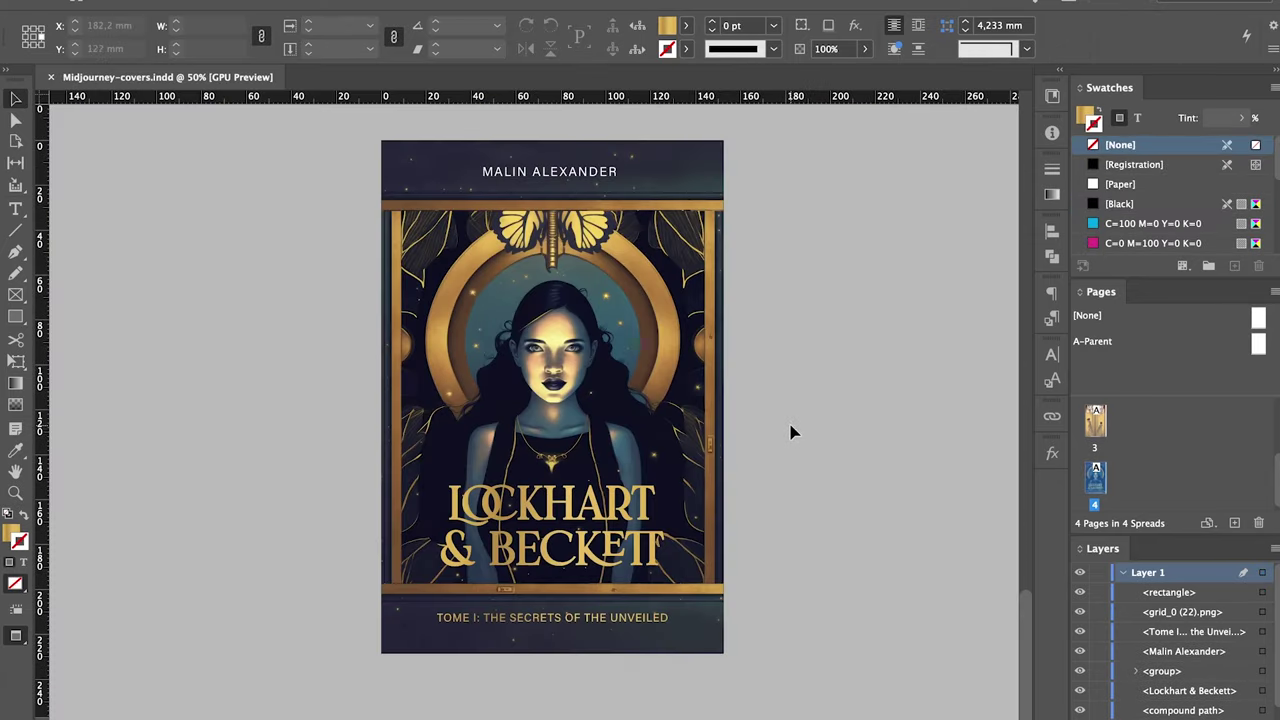
pyautogui.press('super+equal')
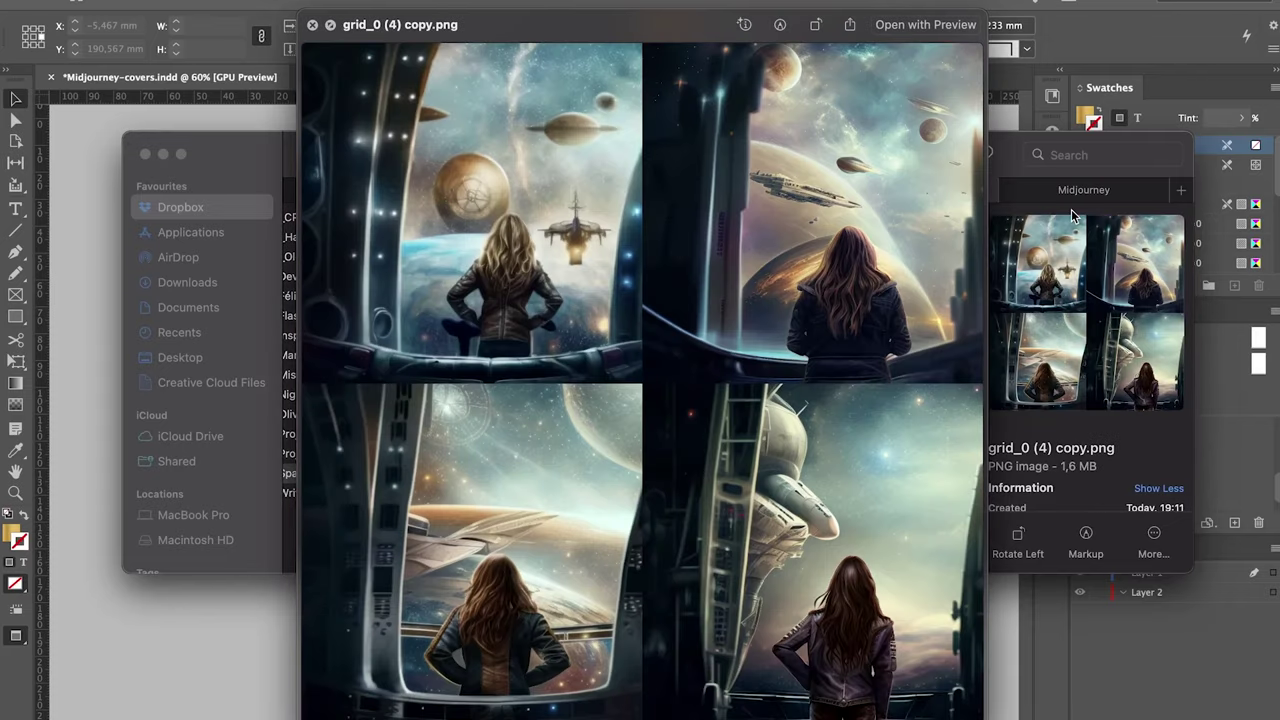
# Browse the space-scene Midjourney images in Quick Look and drag grid_0 (8).png onto the InDesign page.
pyautogui.press('Down')
pyautogui.press('Down')
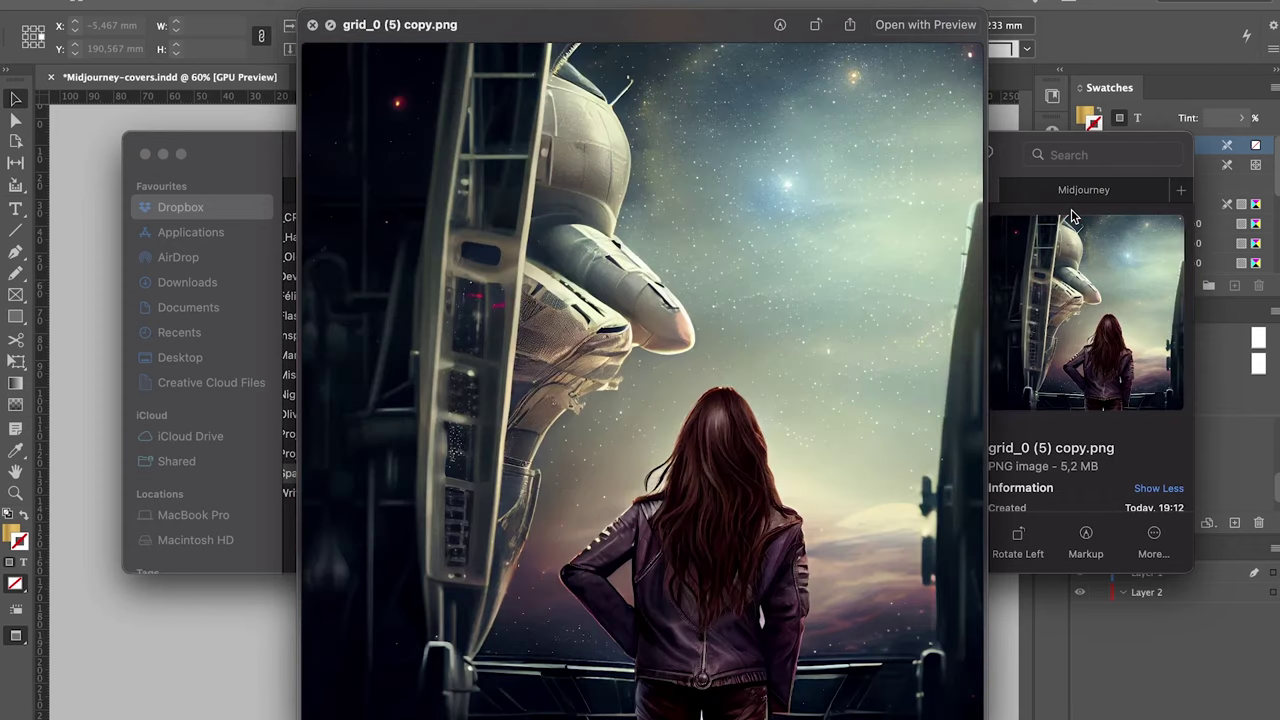
pyautogui.press('Down')
pyautogui.press('Down')
pyautogui.press('Down')
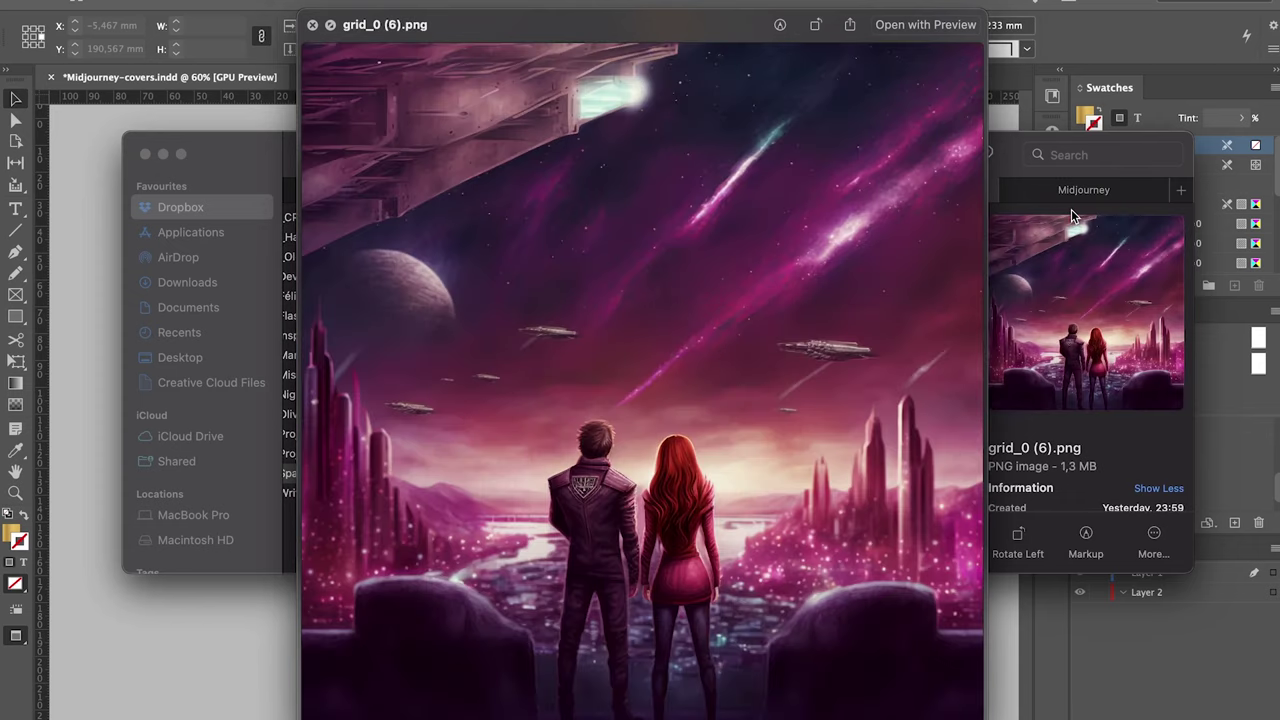
pyautogui.press('Down')
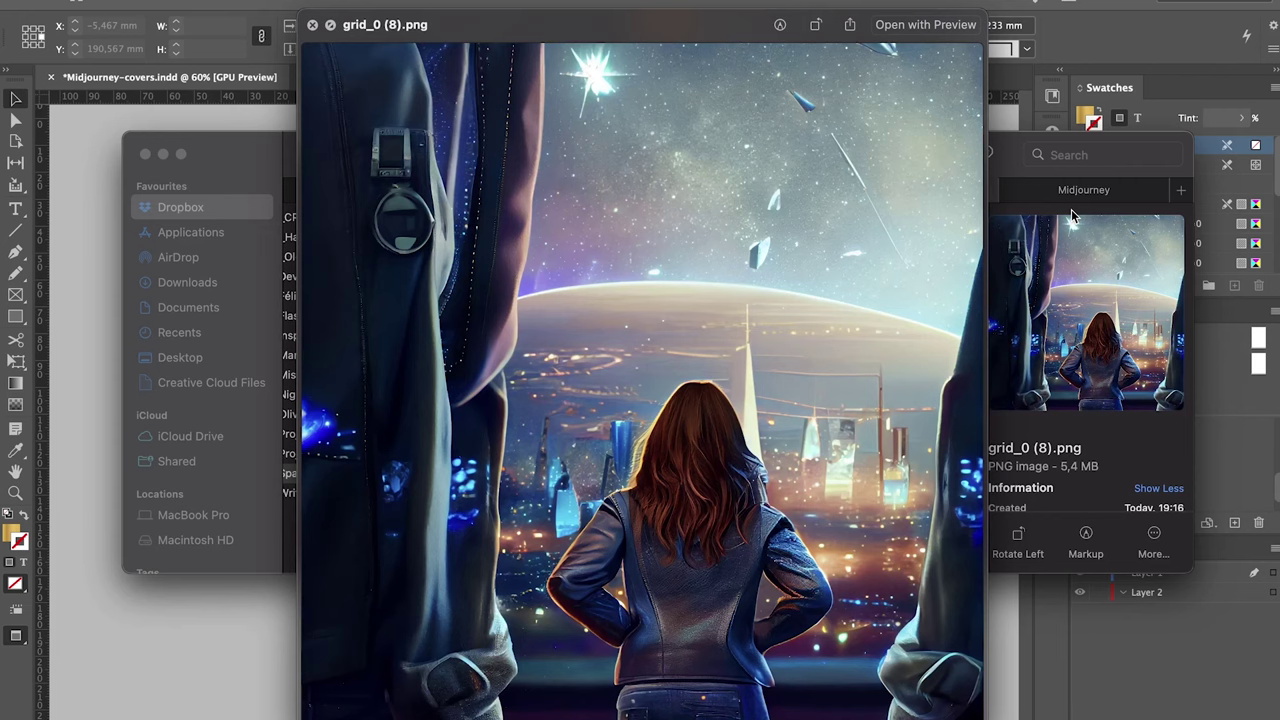
pyautogui.press('Down')
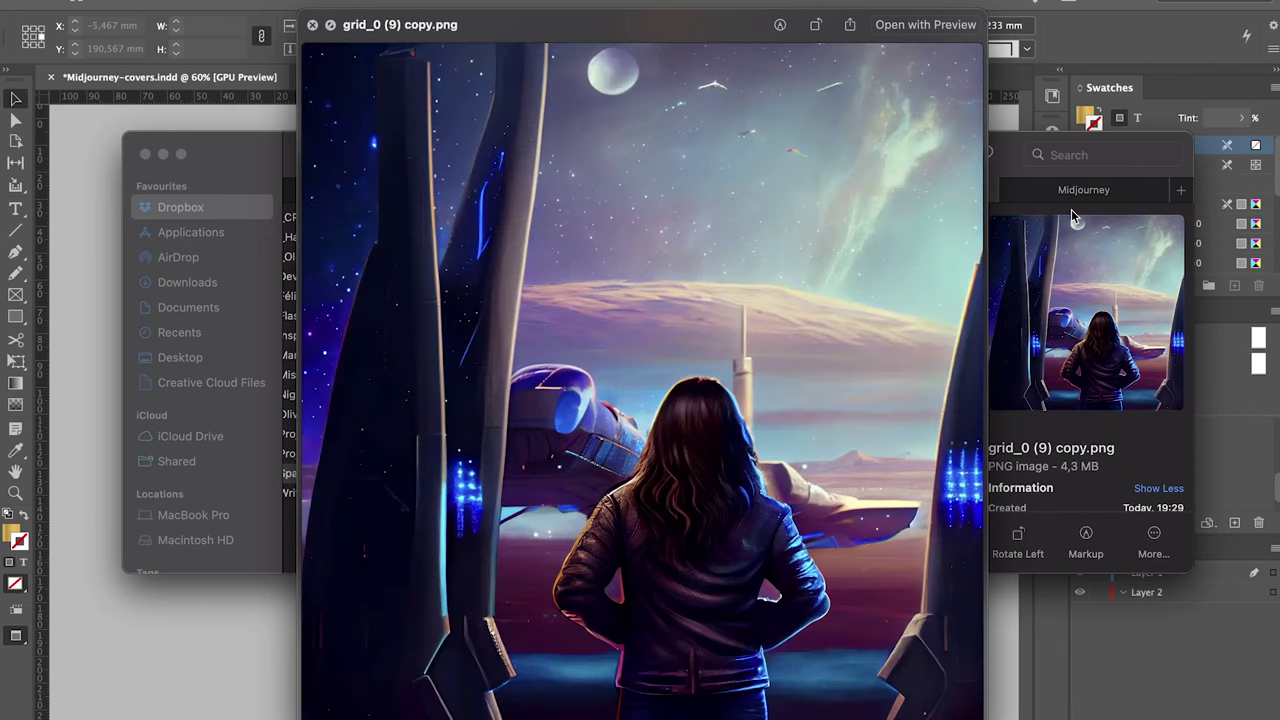
pyautogui.press('Down')
pyautogui.press('Down')
pyautogui.press('Down')
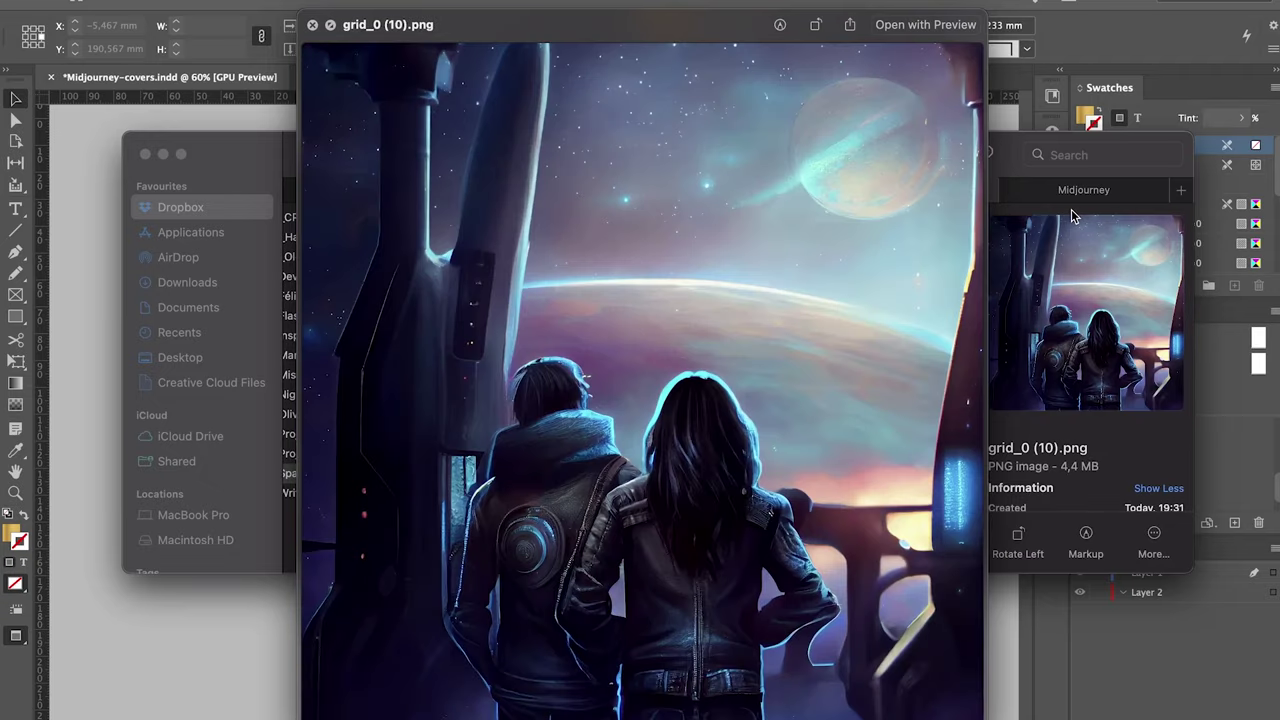
pyautogui.press('Down')
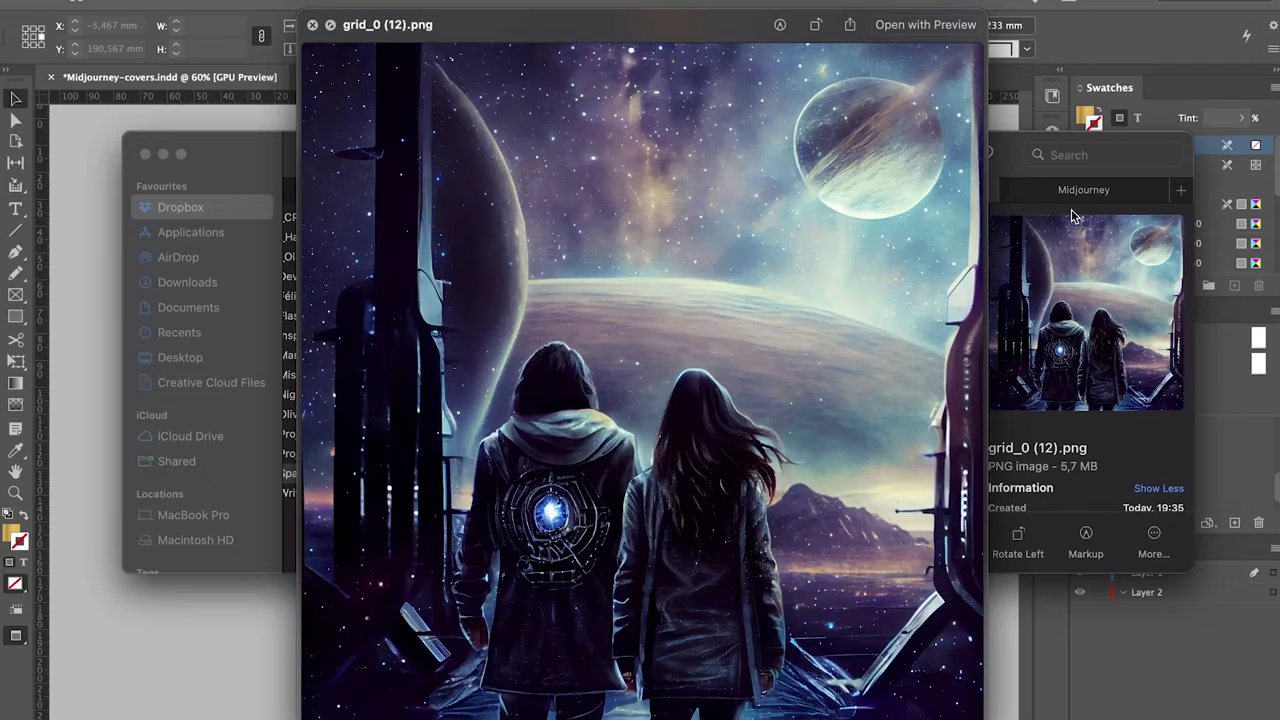
pyautogui.press('Down')
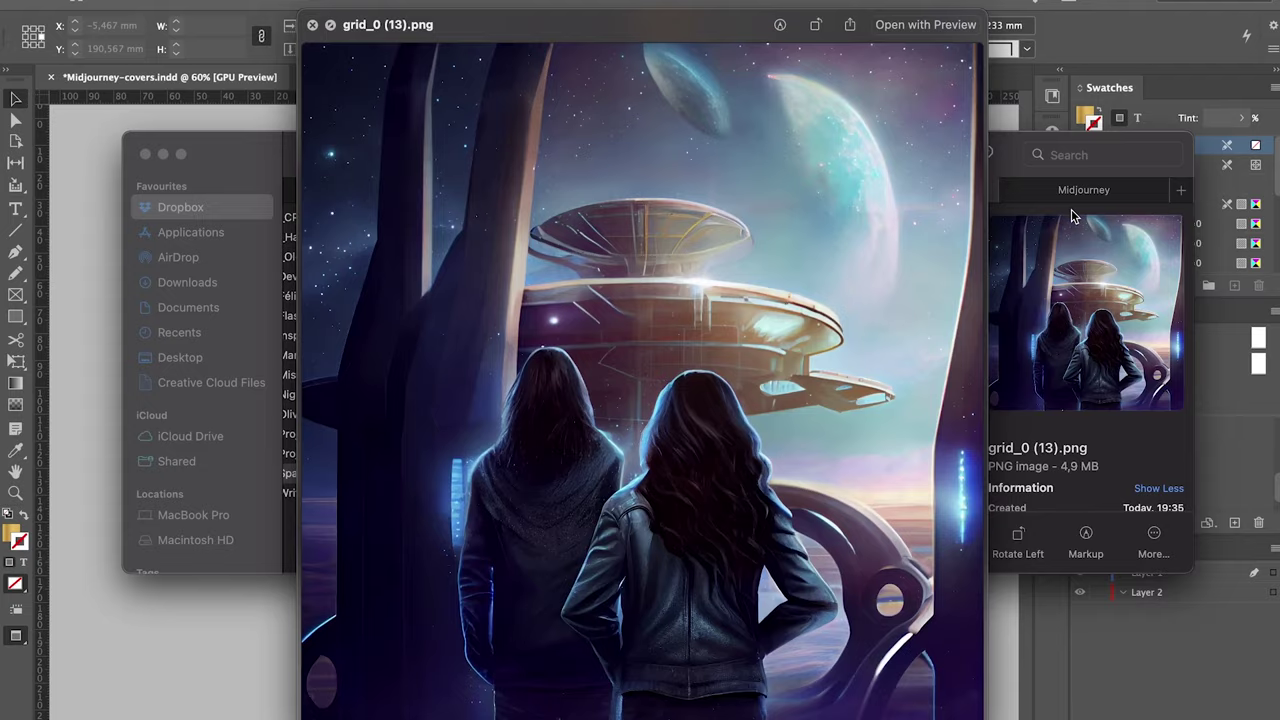
pyautogui.press('space')
pyautogui.moveTo(870, 415); pyautogui.dragTo(746, 548)
# Extend the space-scene image frame down the page, fill it proportionally and shift the picture left.
pyautogui.moveTo(531, 548); pyautogui.dragTo(560, 594)
pyautogui.rightClick(612, 590)
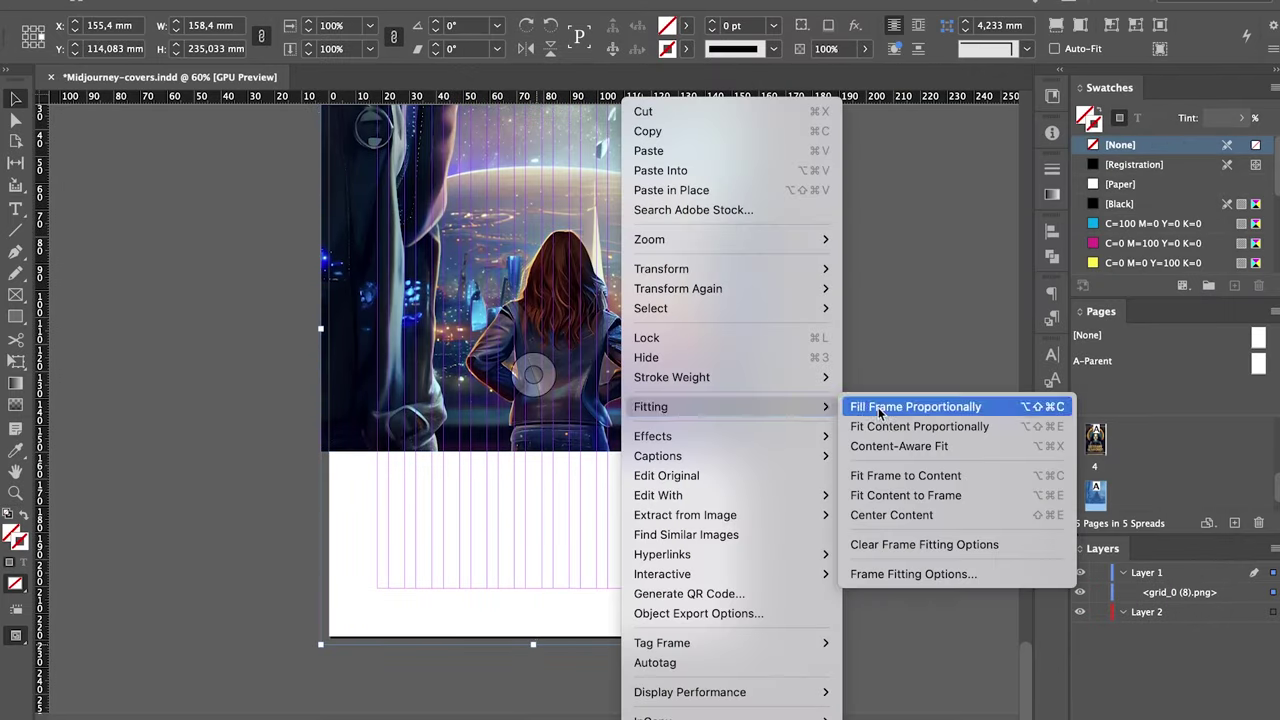
pyautogui.click(885, 406)
pyautogui.moveTo(610, 413); pyautogui.dragTo(555, 423)
pyautogui.click(846, 320)
pyautogui.press('w')
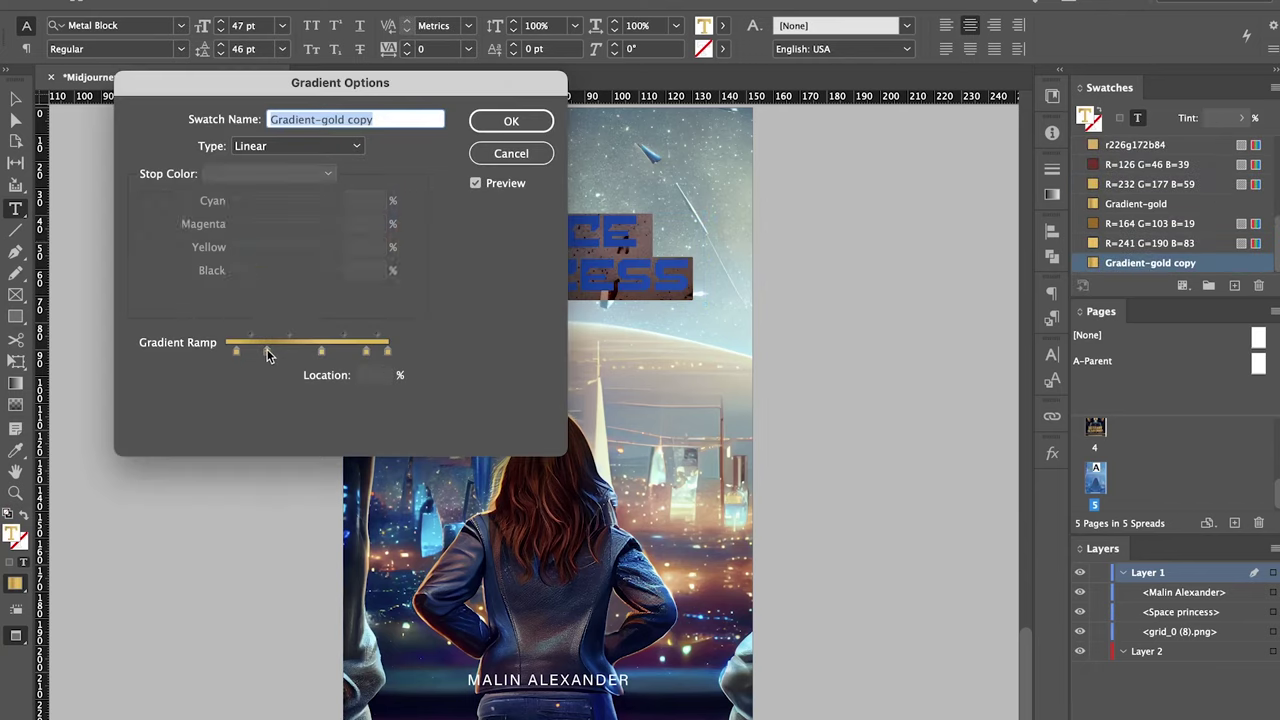
# Duplicate the gold gradient as a pale silver version and outline the SPACE PRINCESS title.
pyautogui.click(237, 352)
pyautogui.click(321, 351)
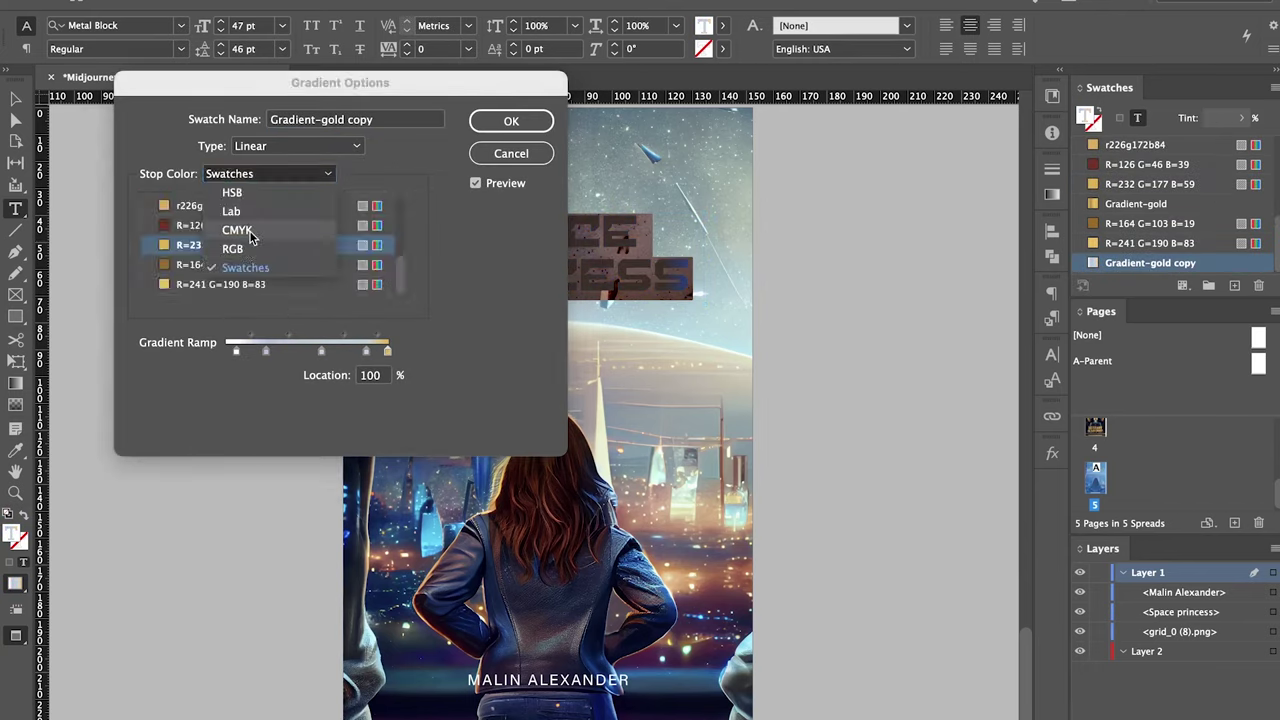
pyautogui.press('Return')
pyautogui.press('Escape')
pyautogui.doubleClick(615, 255)
pyautogui.press('Escape')
pyautogui.doubleClick(654, 237)
pyautogui.press('Escape')
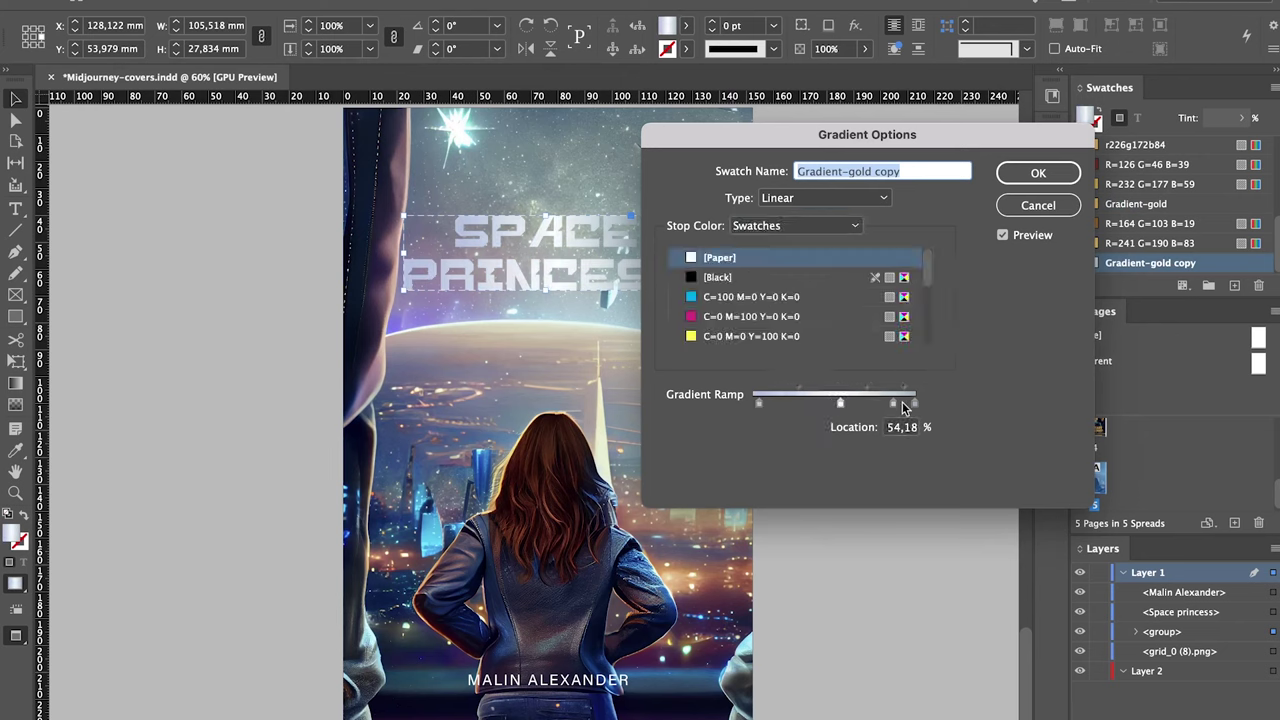
pyautogui.press('Return')
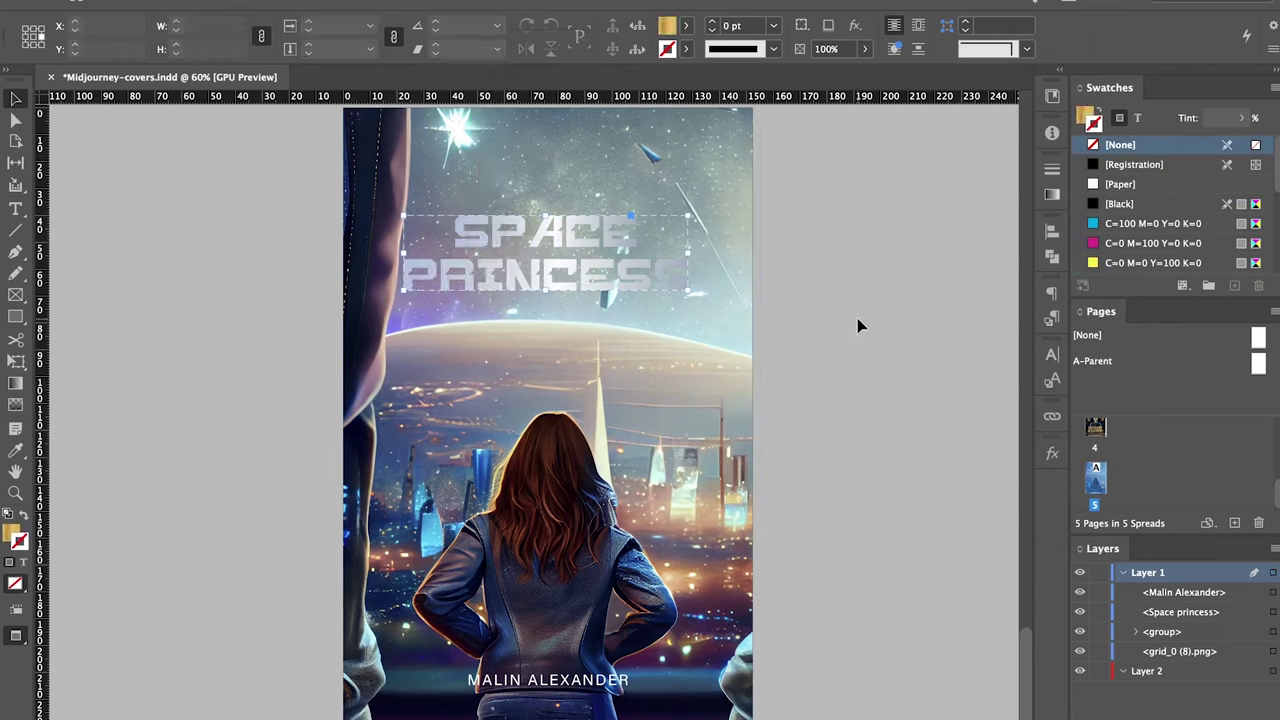
# Add Bevel and Emboss to the title: size 1, 75% depth, 77° light angle, Screen highlight.
pyautogui.moveTo(341, 386)
pyautogui.click(548, 494)
pyautogui.moveTo(640, 110); pyautogui.dragTo(997, 122)
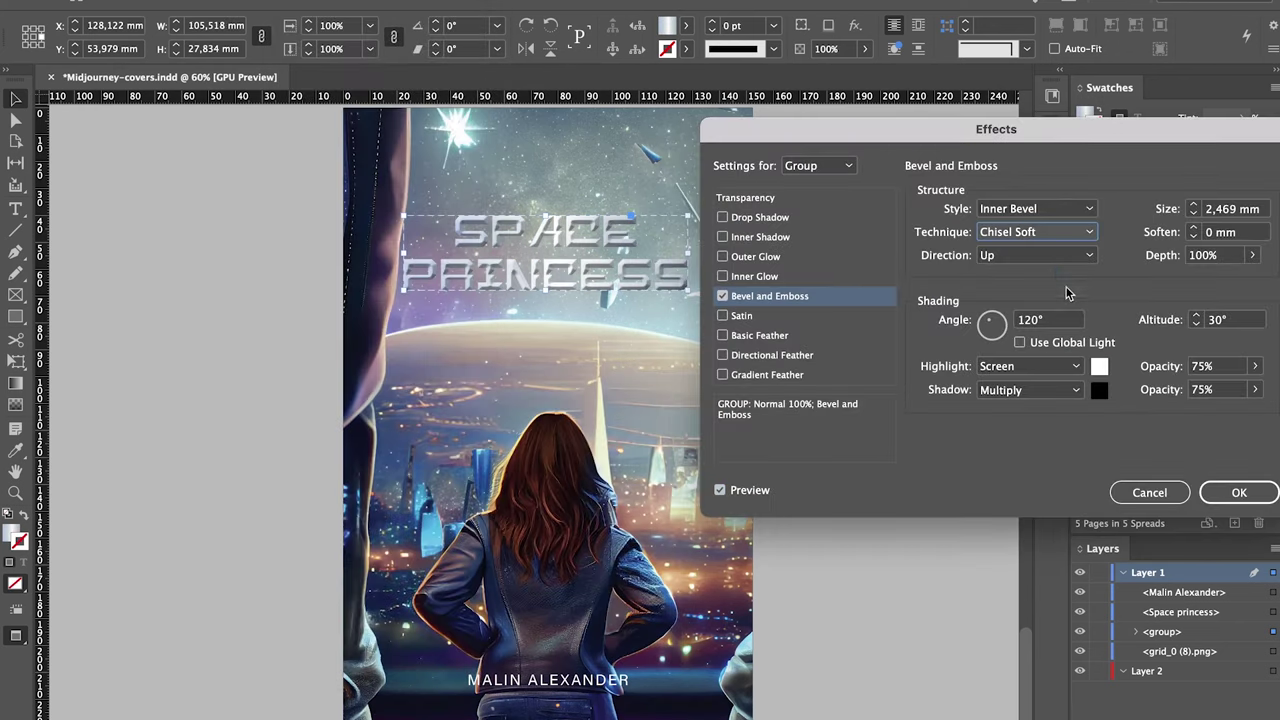
pyautogui.click(1232, 209)
pyautogui.write('1')
pyautogui.click(1251, 255)
pyautogui.moveTo(1221, 272); pyautogui.dragTo(1200, 272)
pyautogui.click(1048, 319)
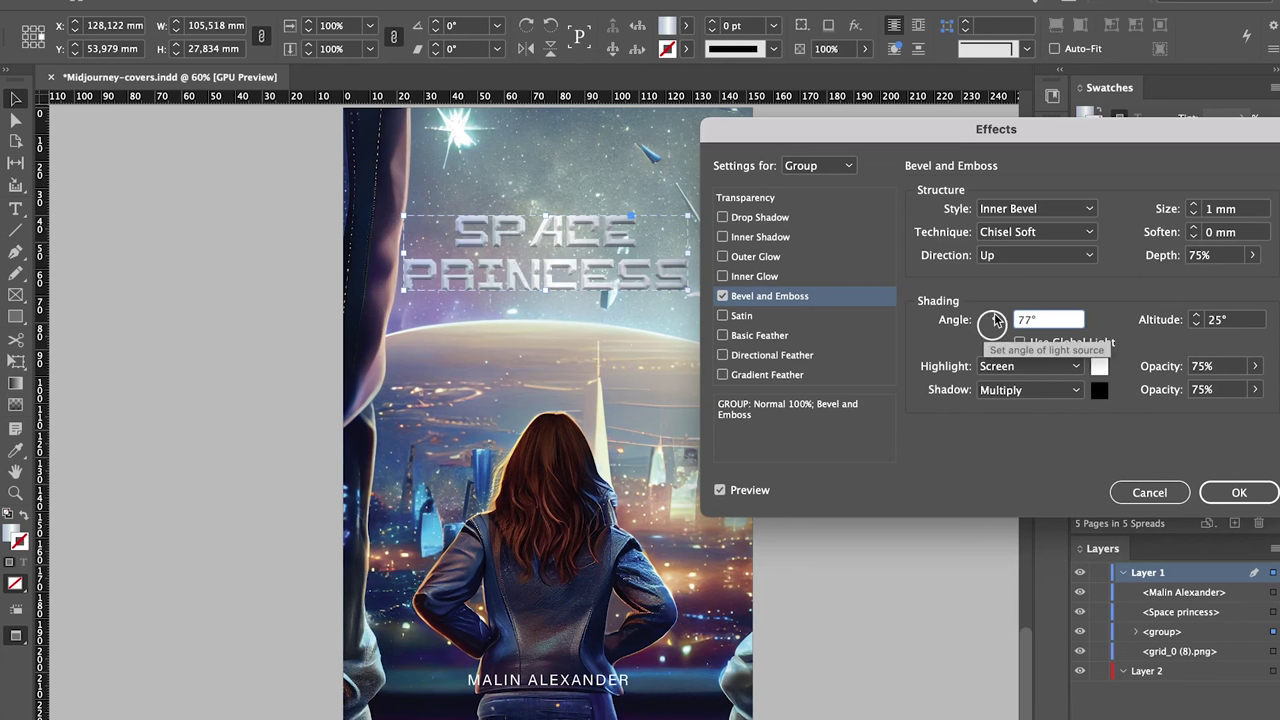
pyautogui.click(1254, 366)
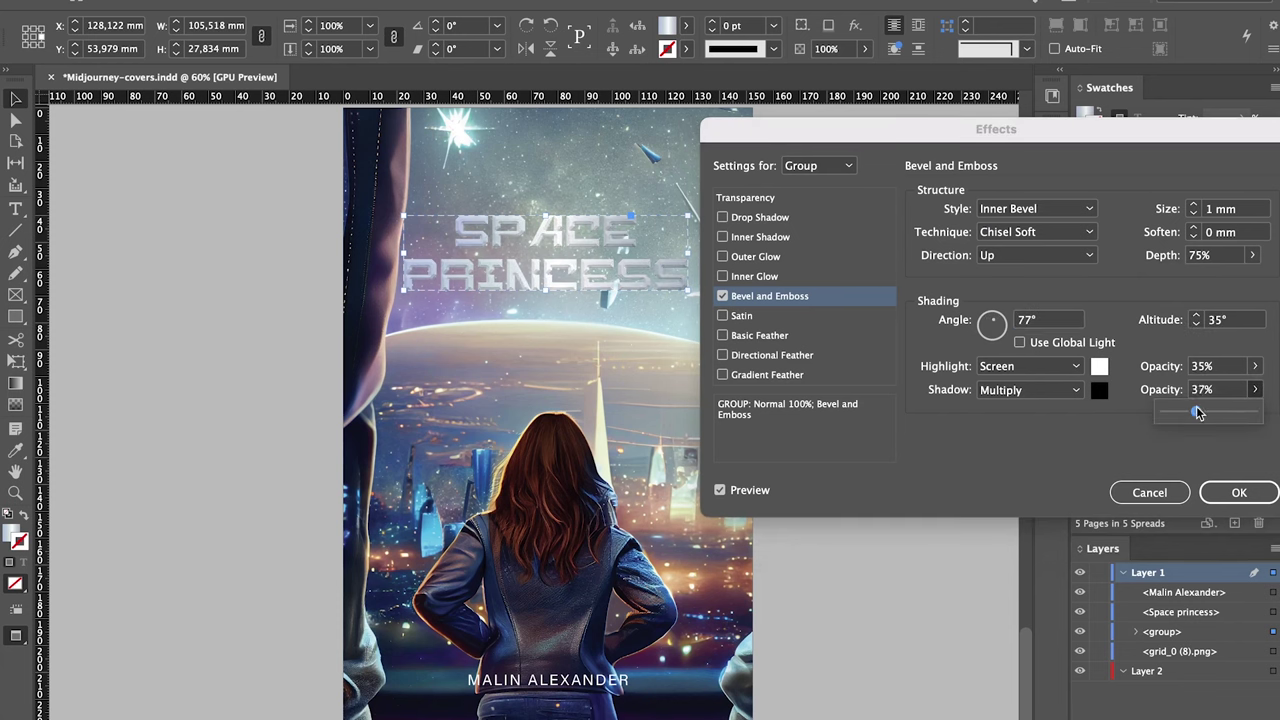
pyautogui.click(1030, 366)
pyautogui.click(1000, 434)
# Turn off Drop Shadow, add Inner Glow in Screen mode plus Satin, and apply the effects.
pyautogui.click(760, 217)
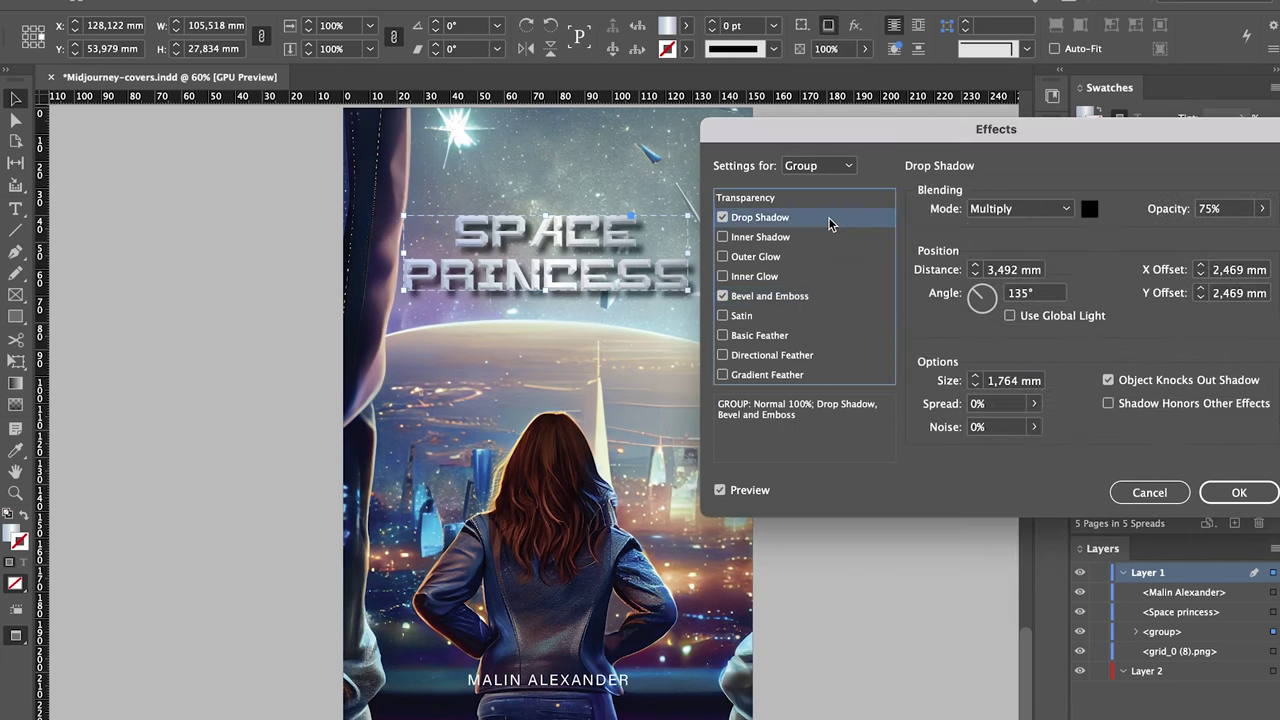
pyautogui.click(722, 217)
pyautogui.click(722, 276)
pyautogui.click(1030, 208)
pyautogui.click(1079, 301)
pyautogui.click(741, 315)
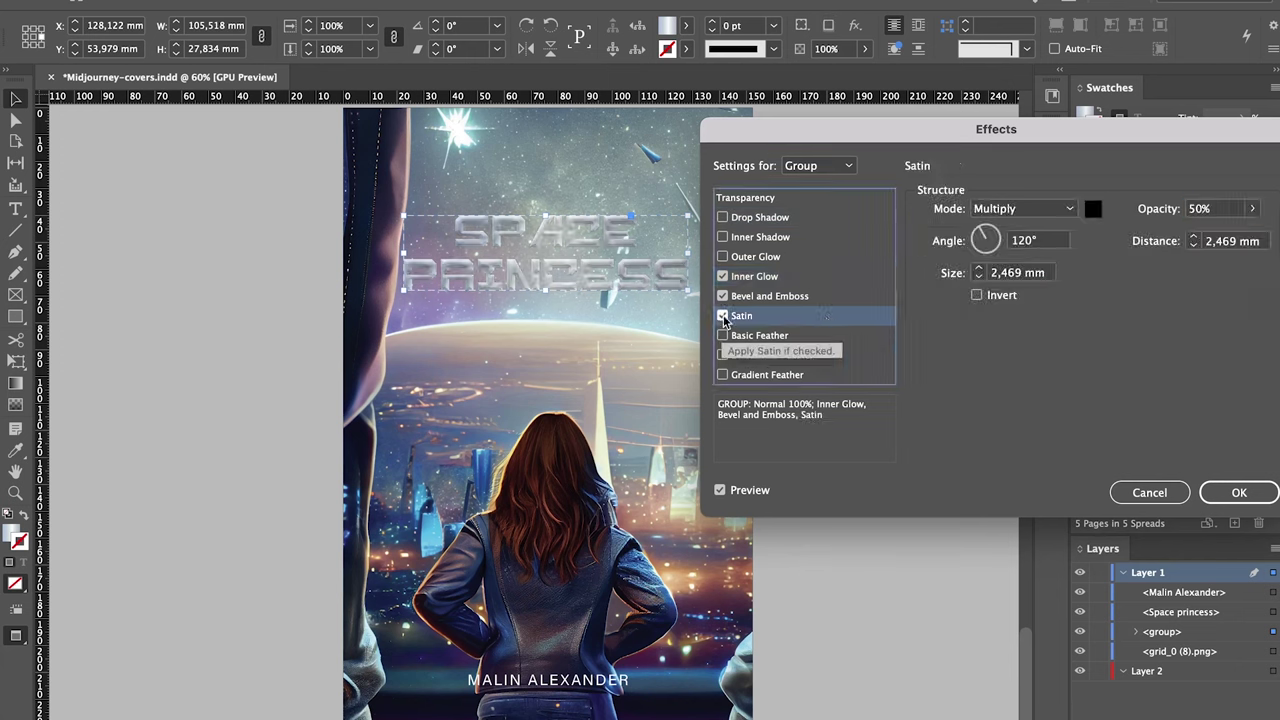
pyautogui.press('Return')
pyautogui.scroll(-5, 1117, 233)
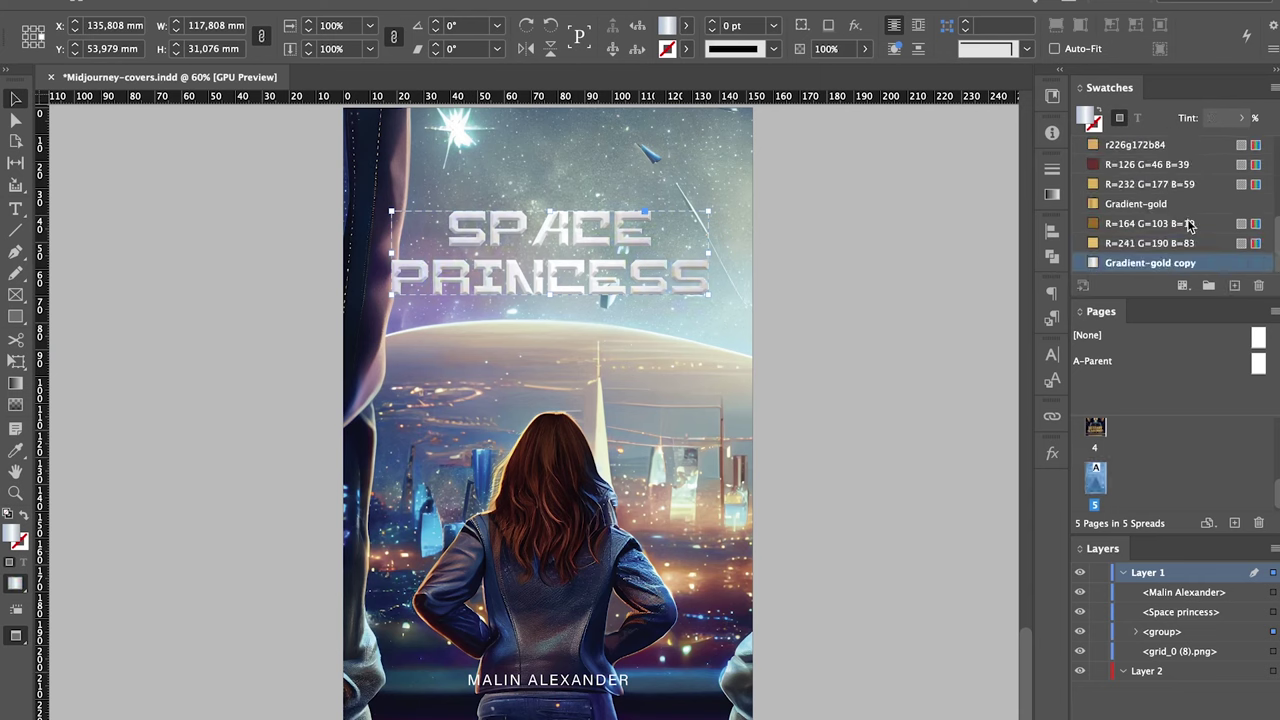
# Apply the Gradient-gold swatch to the SPACE PRINCESS title and check the result.
pyautogui.click(1135, 204)
pyautogui.click(840, 263)
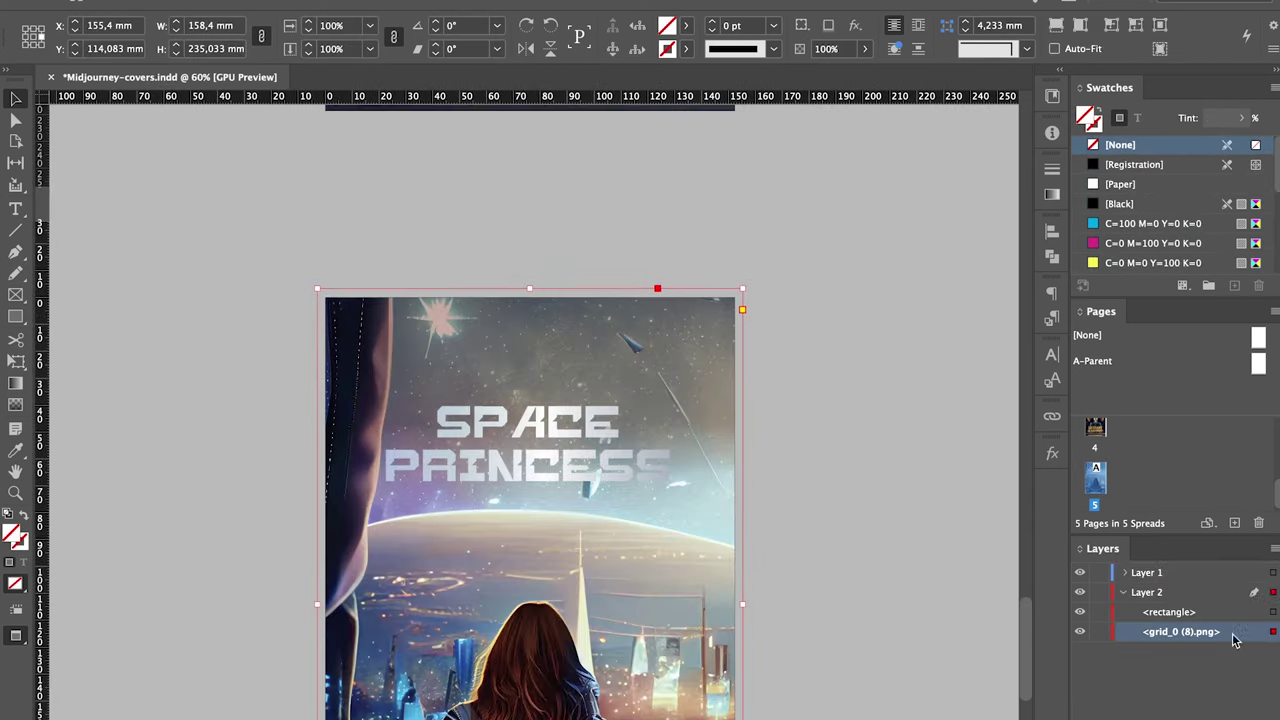
pyautogui.click(711, 268)
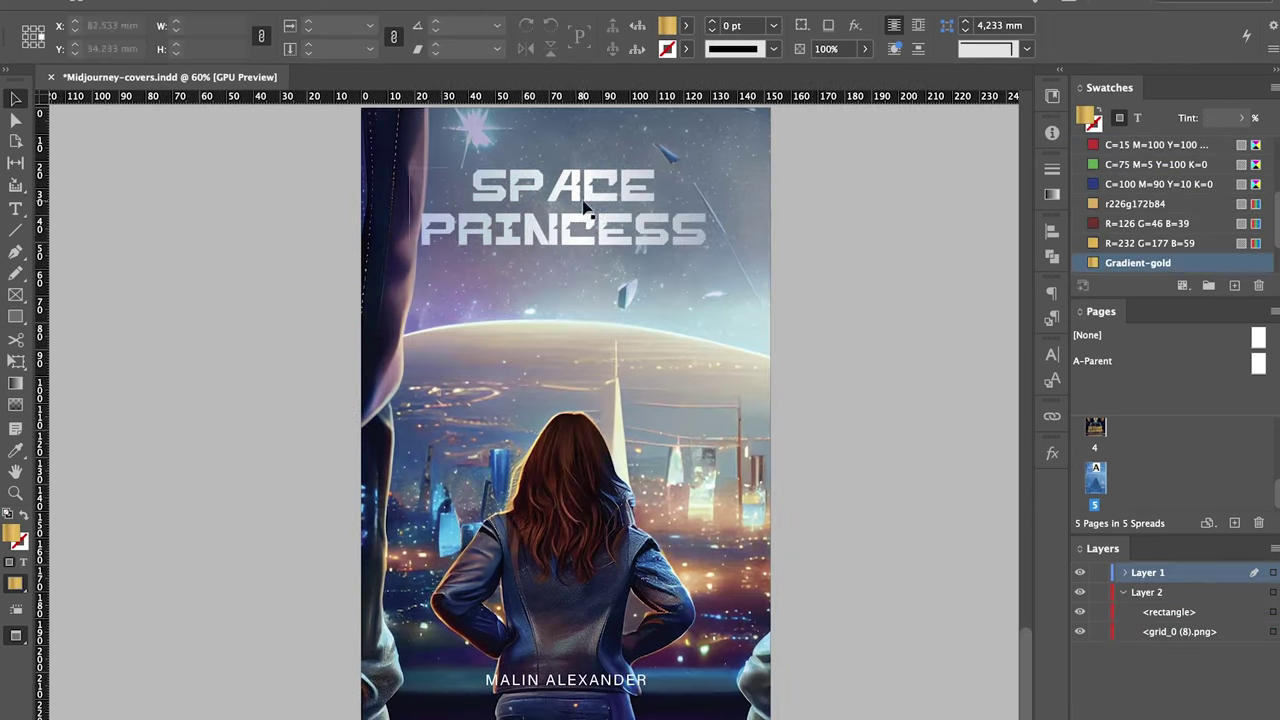
pyautogui.click(794, 437)
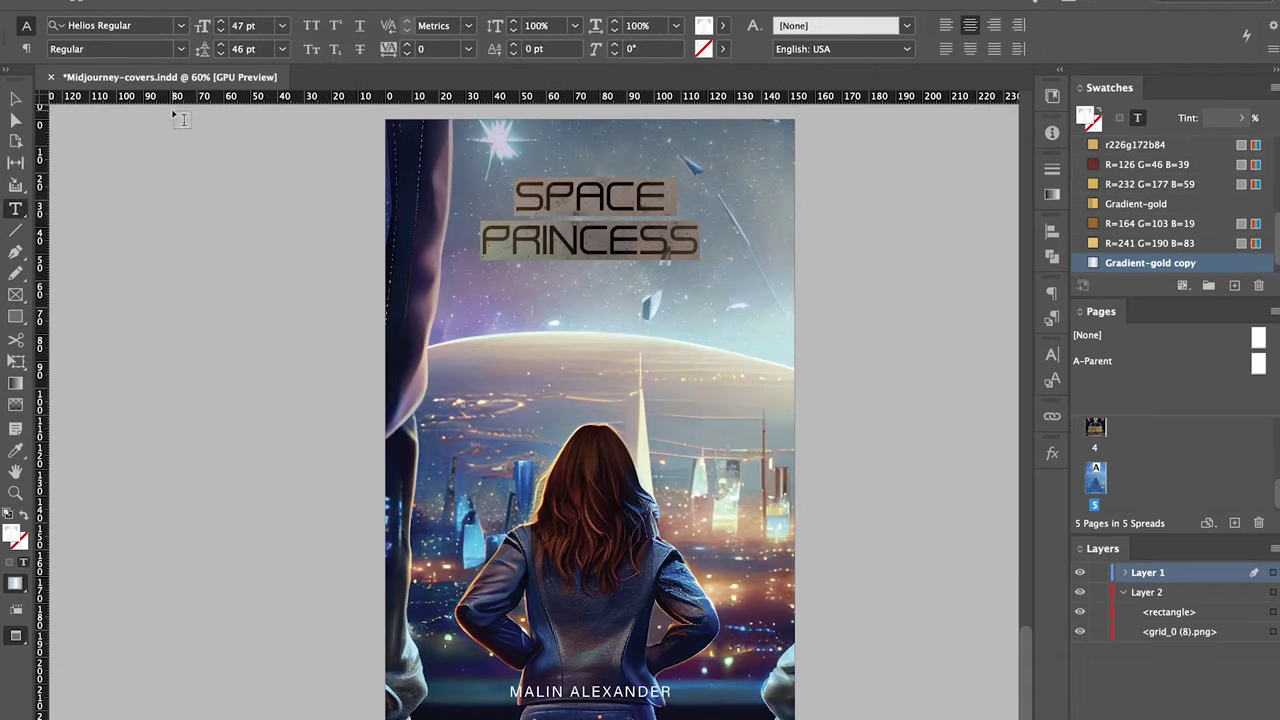
# Set the title to 60 pt in the ROCK SHIELD font.
pyautogui.click(282, 25)
pyautogui.click(261, 293)
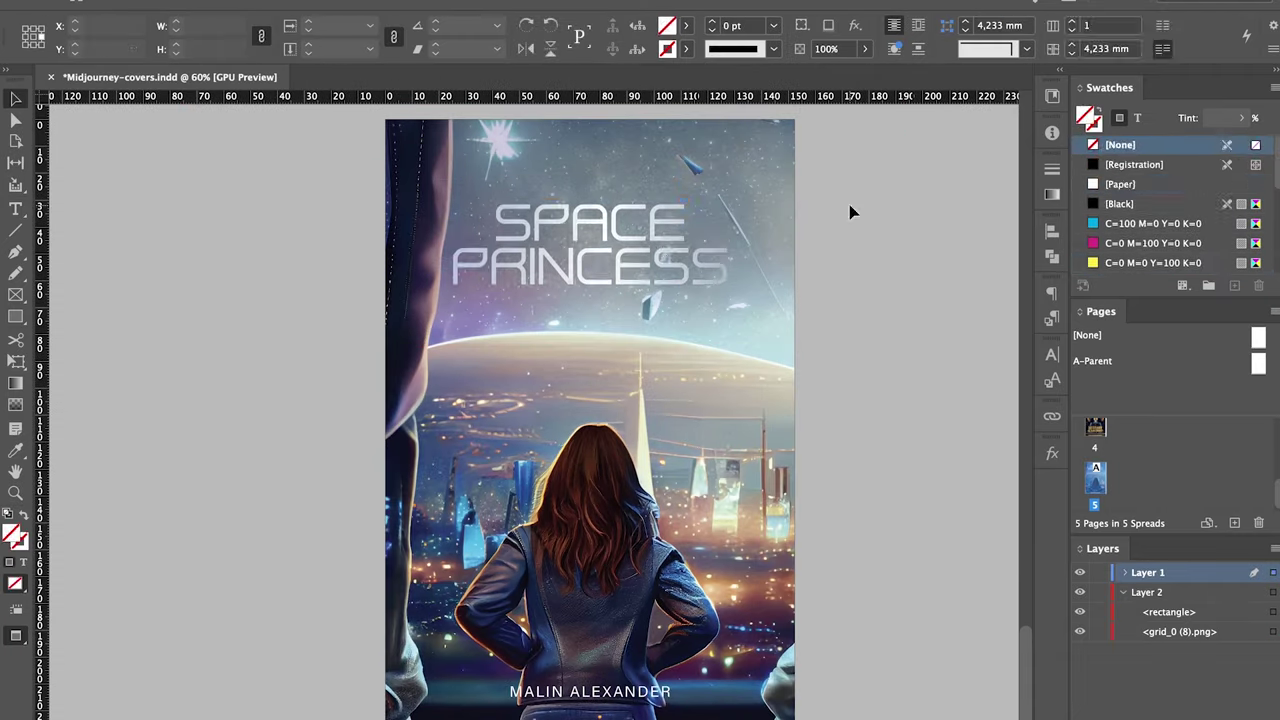
pyautogui.write('ro')
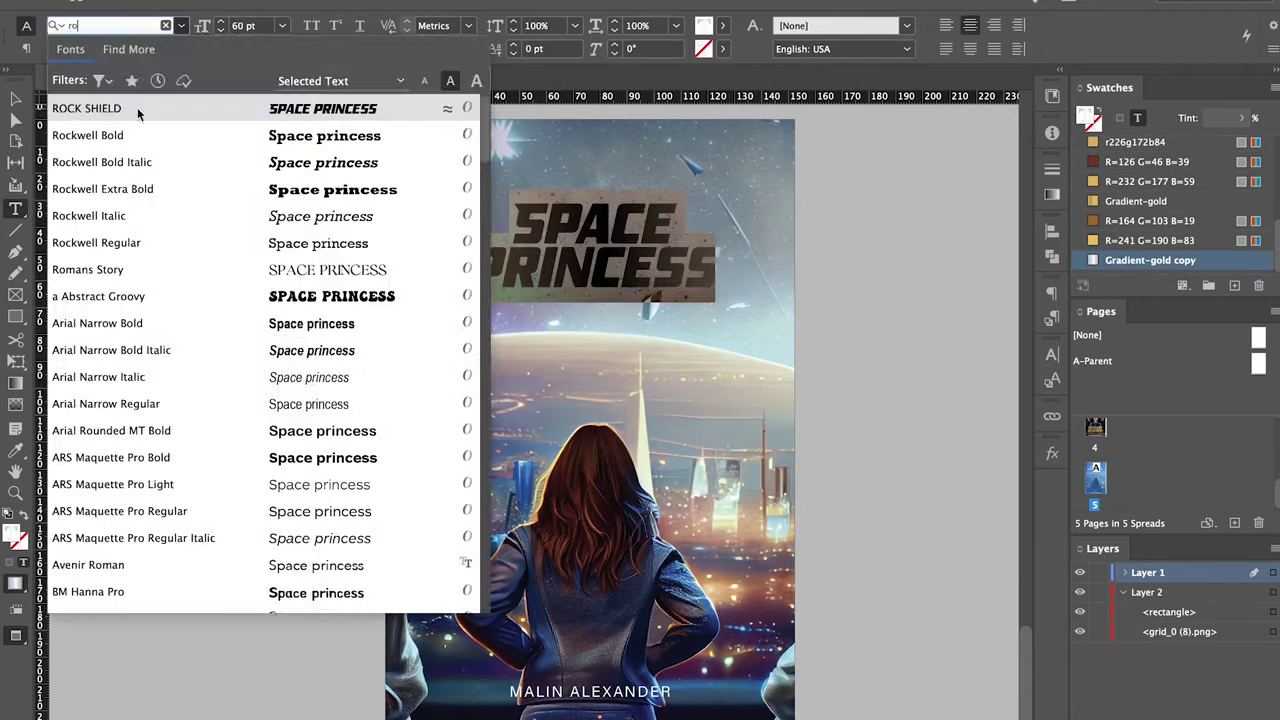
pyautogui.click(138, 108)
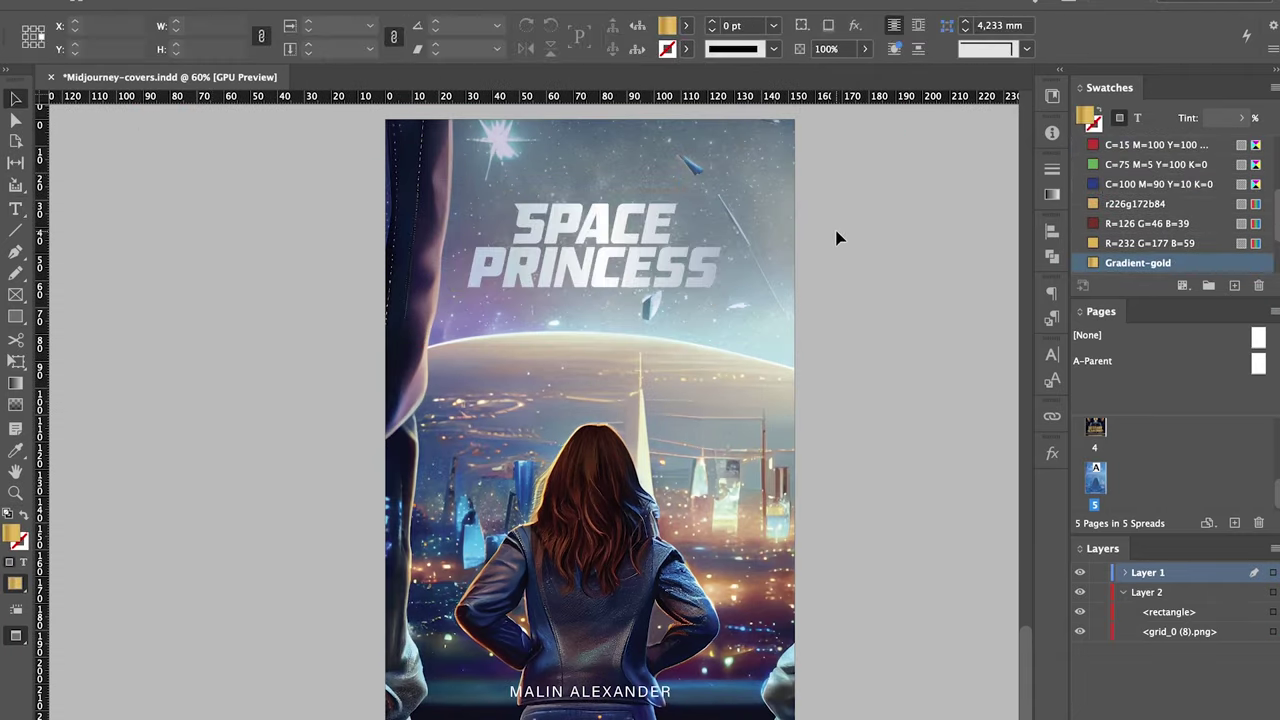
pyautogui.press('Escape')
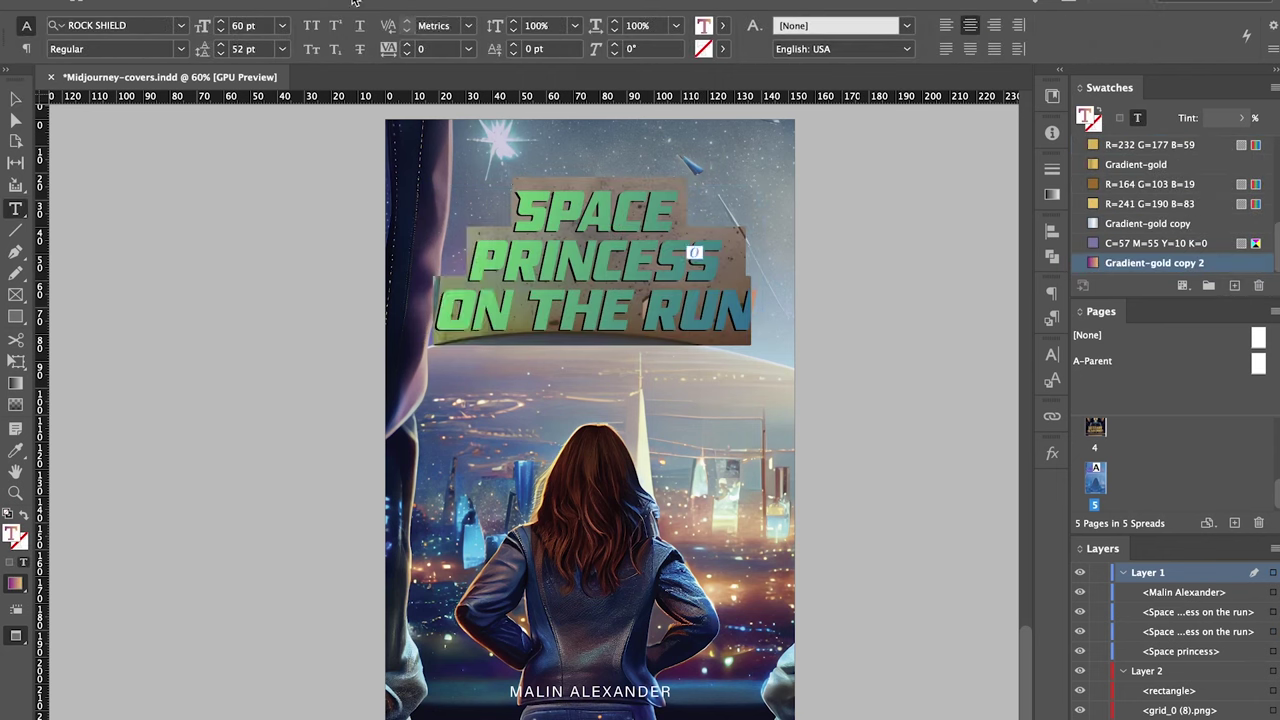
# Add Bevel and Emboss to the title with the altitude lowered to 29°.
pyautogui.click(352, 0)
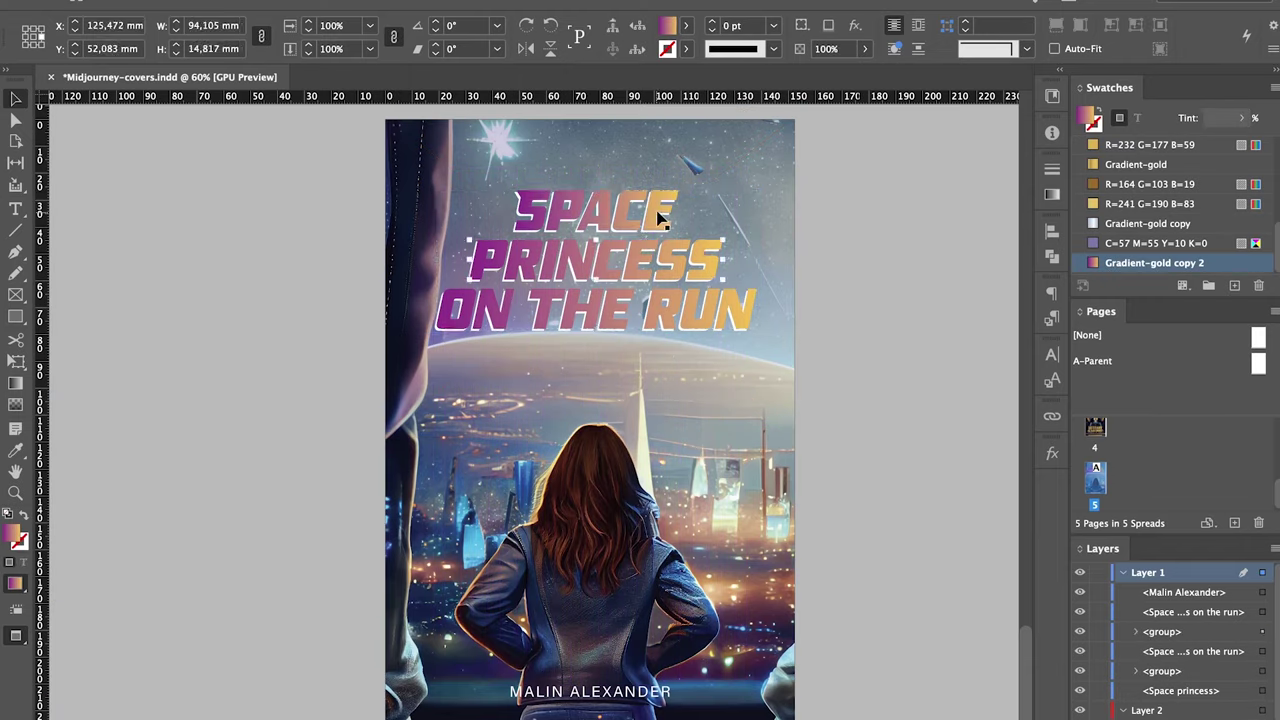
pyautogui.click(352, 0)
pyautogui.moveTo(400, 386)
pyautogui.click(549, 494)
pyautogui.scroll(-1, 1035, 208)
pyautogui.scroll(-1, 1035, 231)
pyautogui.scroll(1, 1040, 235)
pyautogui.scroll(-1, 1045, 254)
pyautogui.scroll(1, 1060, 251)
pyautogui.click(1196, 325)
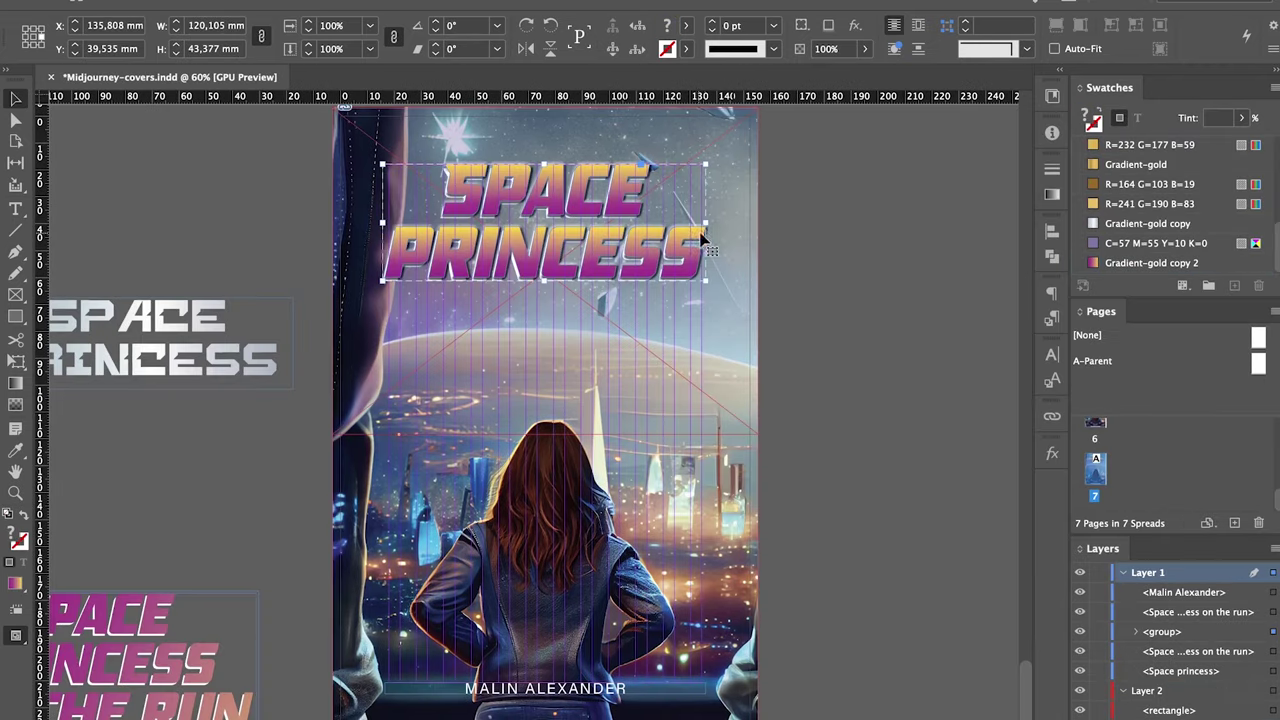
pyautogui.press('w')
# Add a 'Project' text frame beside the title and set it in the Heaters font.
pyautogui.press('t')
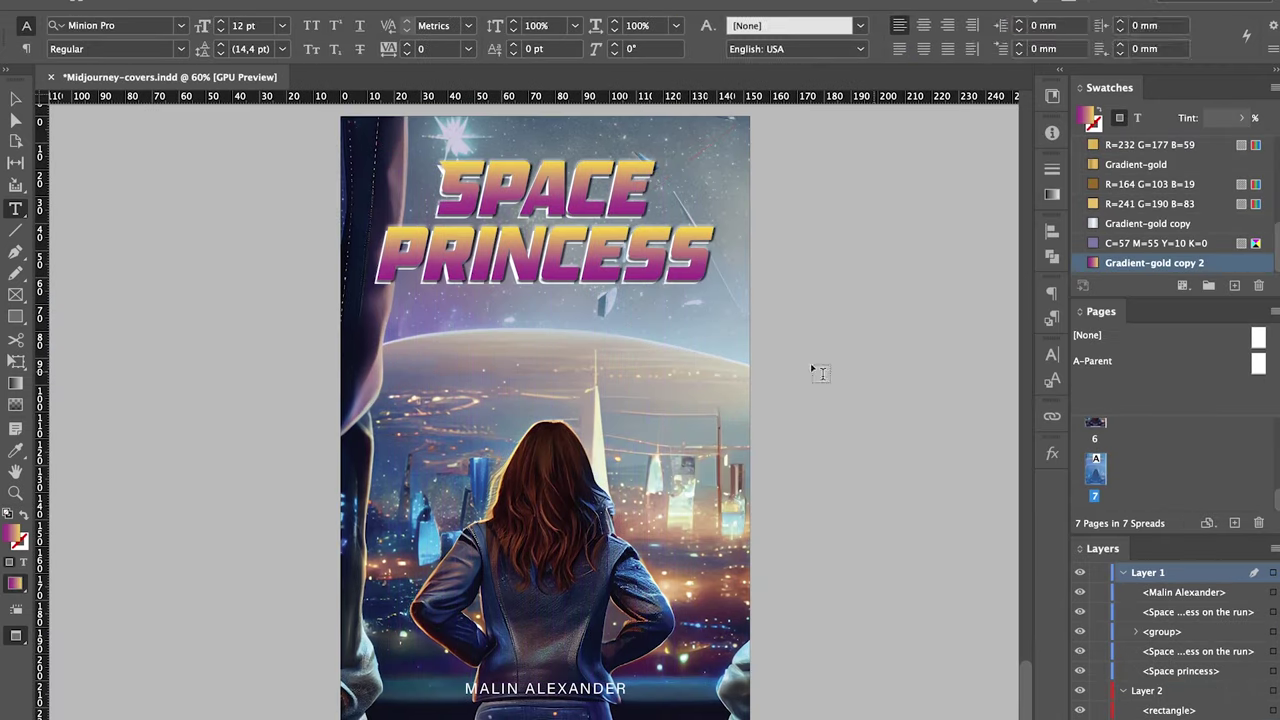
pyautogui.moveTo(512, 298); pyautogui.dragTo(560, 324)
pyautogui.write('Project')
pyautogui.hotkey('ctrl', 'a')
pyautogui.click(181, 25)
pyautogui.scroll(-12, 160, 295)
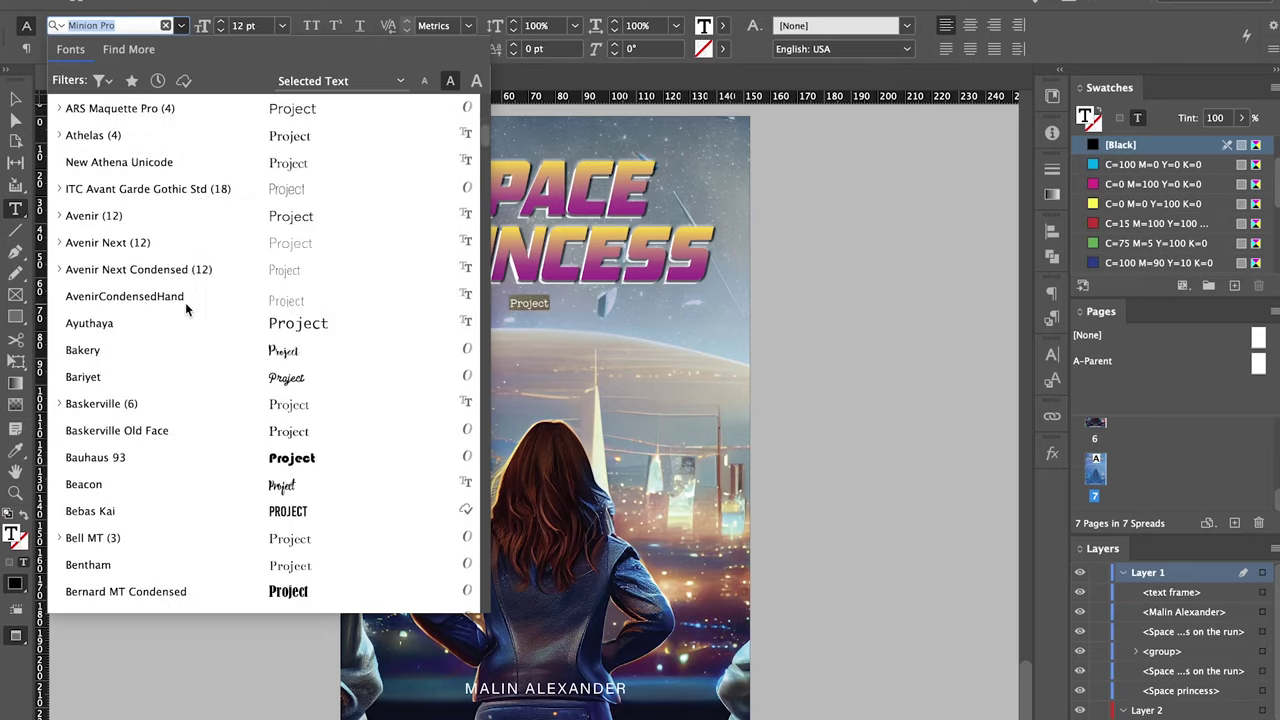
pyautogui.click(188, 374)
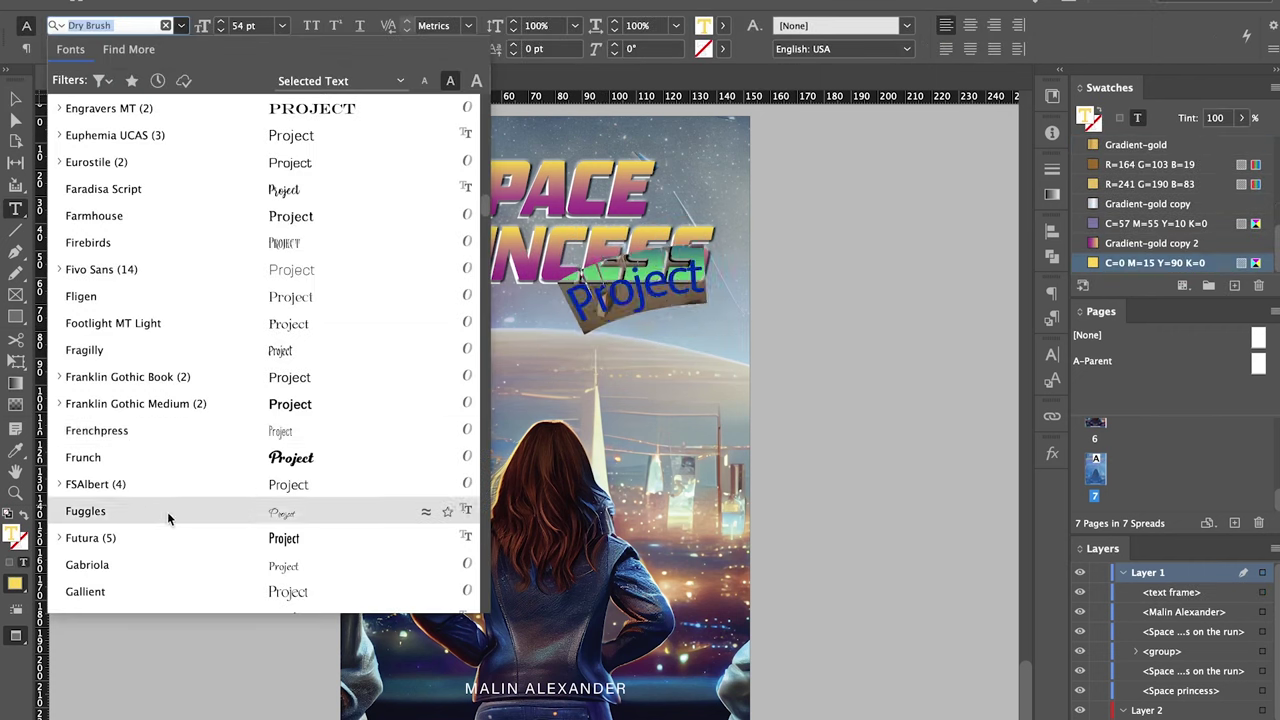
pyautogui.scroll(-10, 247, 321)
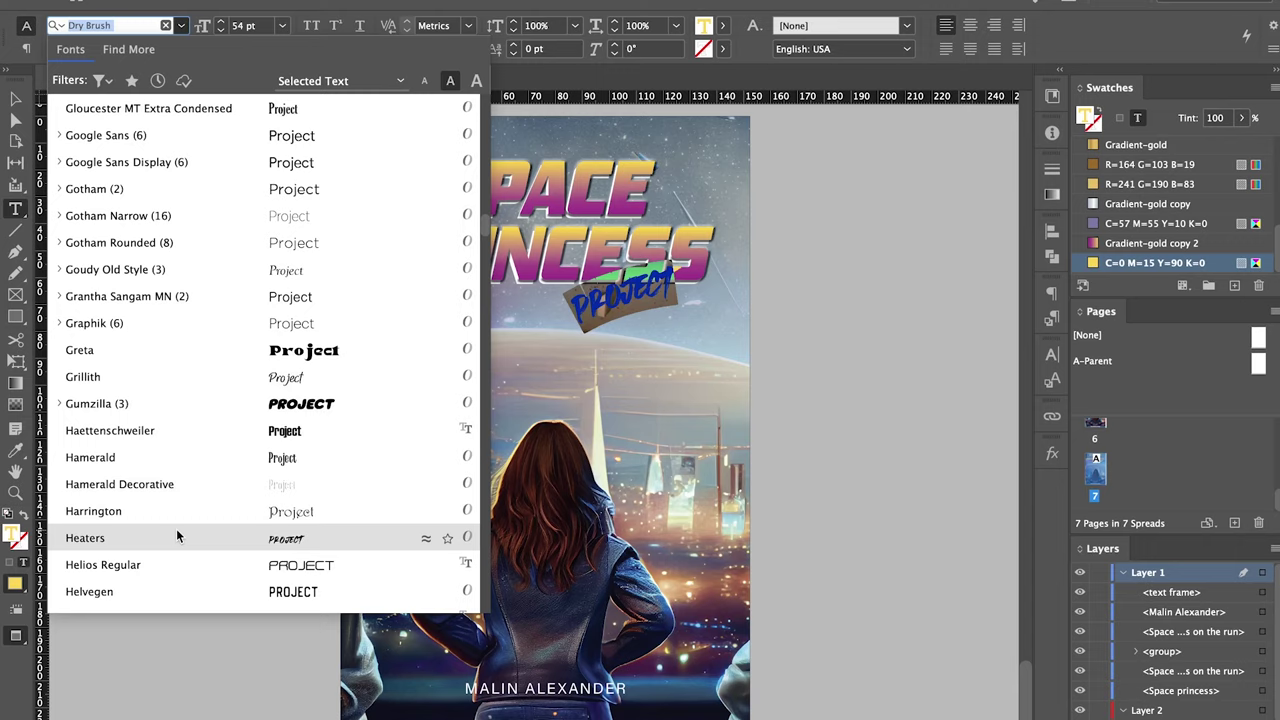
pyautogui.click(176, 538)
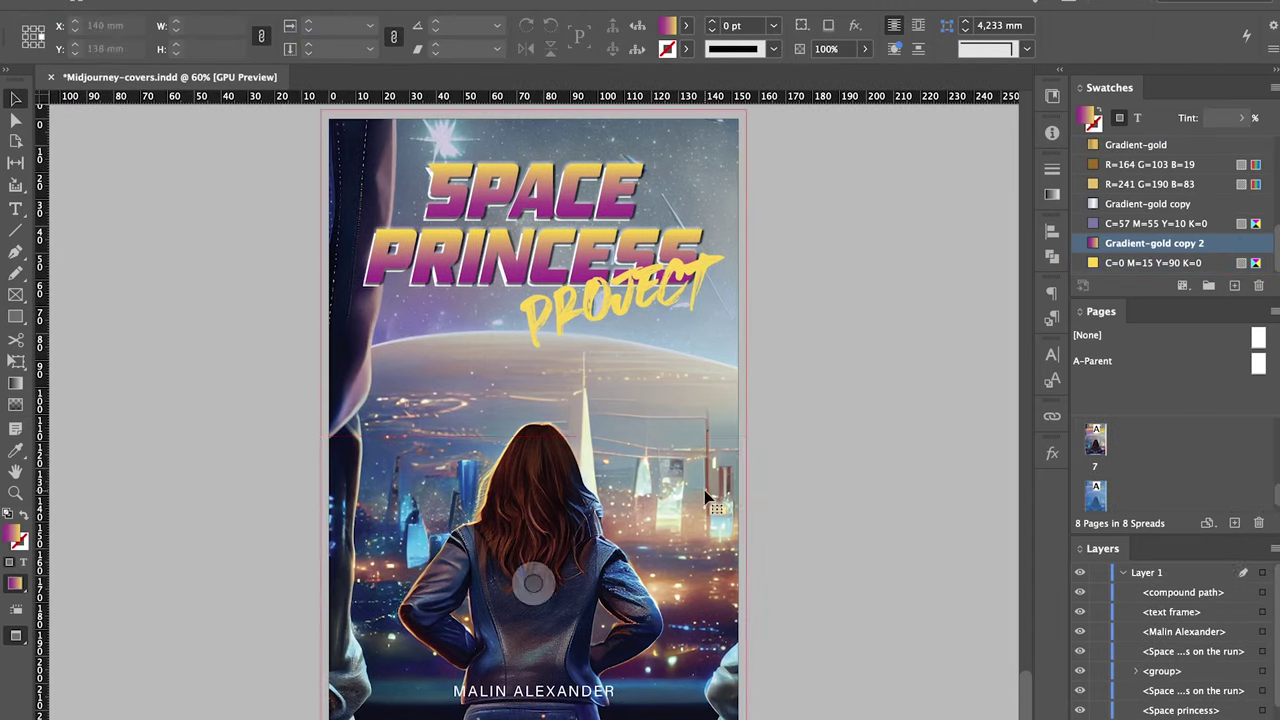
pyautogui.click(706, 434)
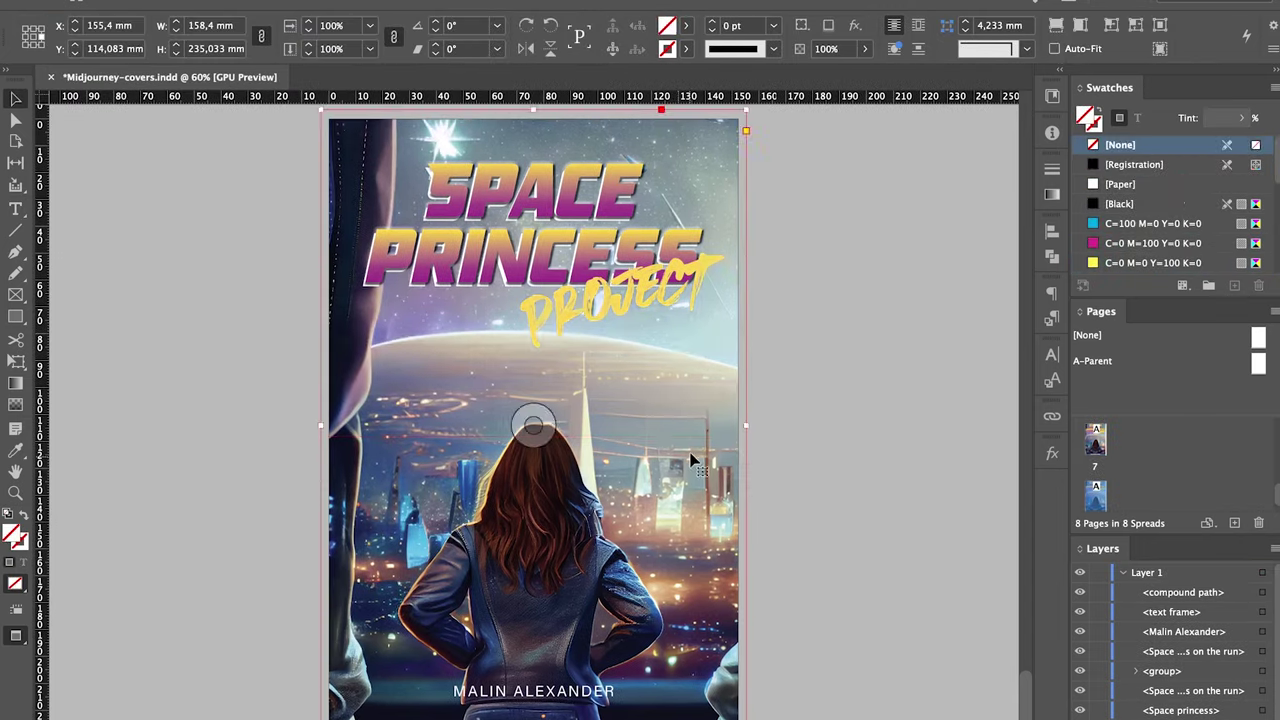
# Place the purple illustration in the cover frame and open it in Photoshop for editing.
pyautogui.hotkey('ctrl', 'd')
pyautogui.doubleClick(450, 283)
pyautogui.rightClick(686, 420)
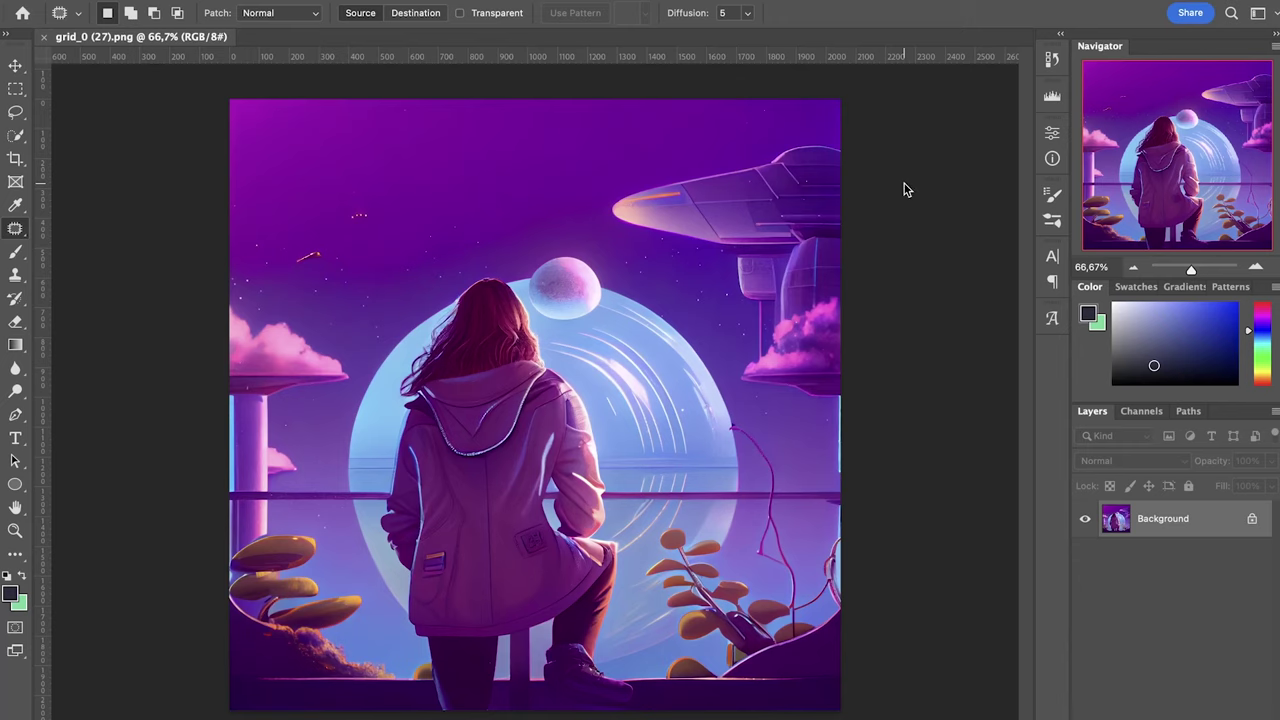
# Unlock the background layer and enlarge the canvas height to 2700 pixels.
pyautogui.doubleClick(1143, 518)
pyautogui.press('Return')
pyautogui.hotkey('ctrl', 'alt', 'c')
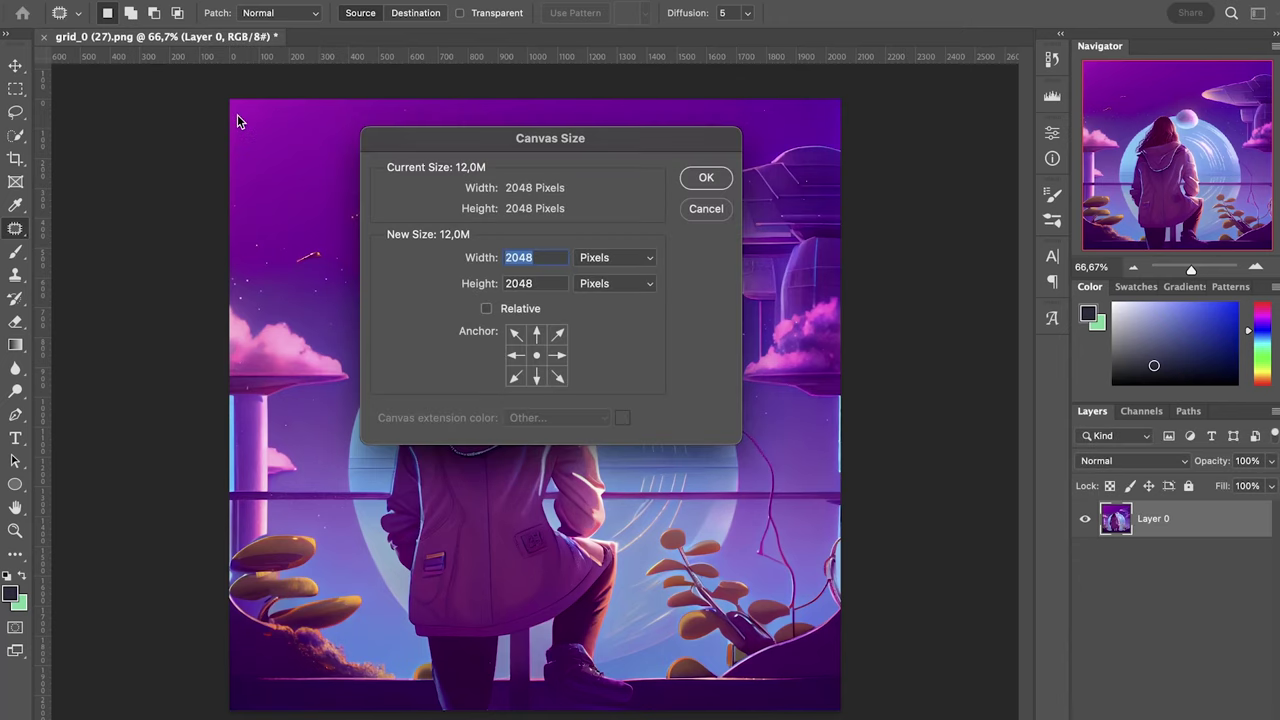
pyautogui.press('Return')
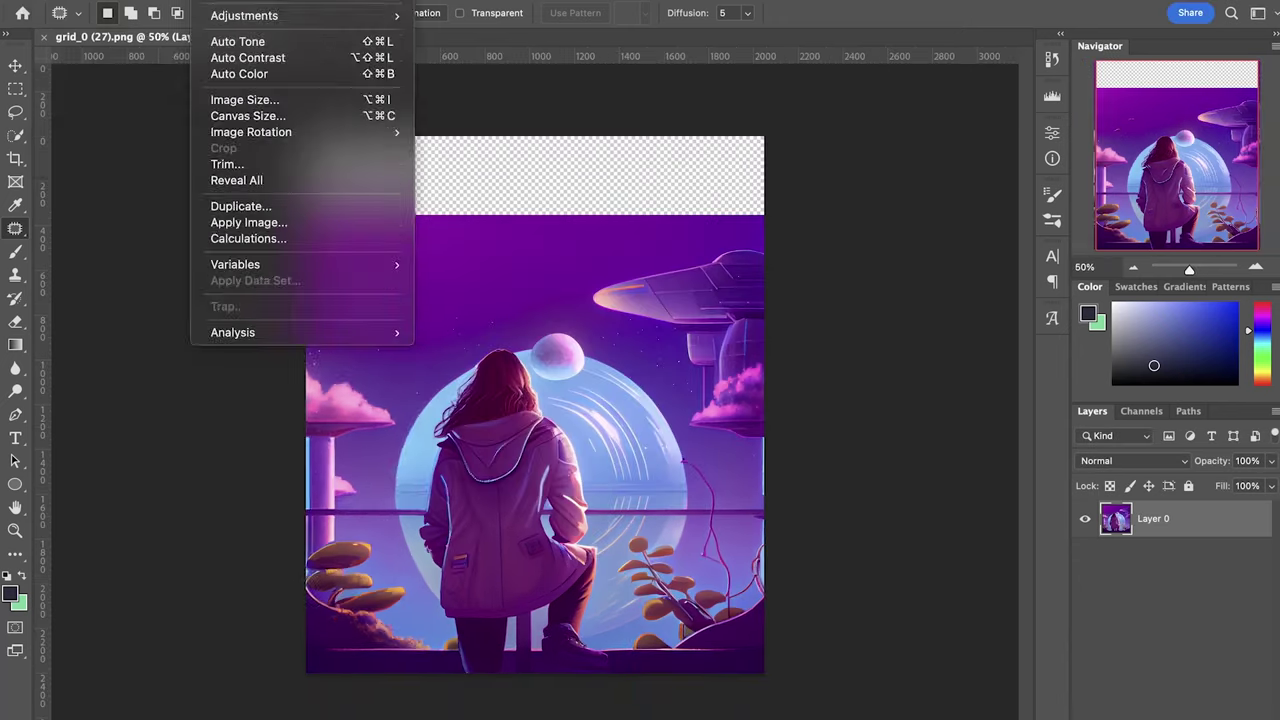
pyautogui.hotkey('ctrl', 'alt', 'c')
pyautogui.write('2700')
pyautogui.press('Return')
pyautogui.hotkey('ctrl', 'alt', 'c')
pyautogui.press('Return')
# Content-Aware Fill the empty band at the top of the canvas.
pyautogui.click(15, 90)
pyautogui.moveTo(810, 251); pyautogui.dragTo(811, 251)
pyautogui.rightClick(478, 178)
pyautogui.click(520, 482)
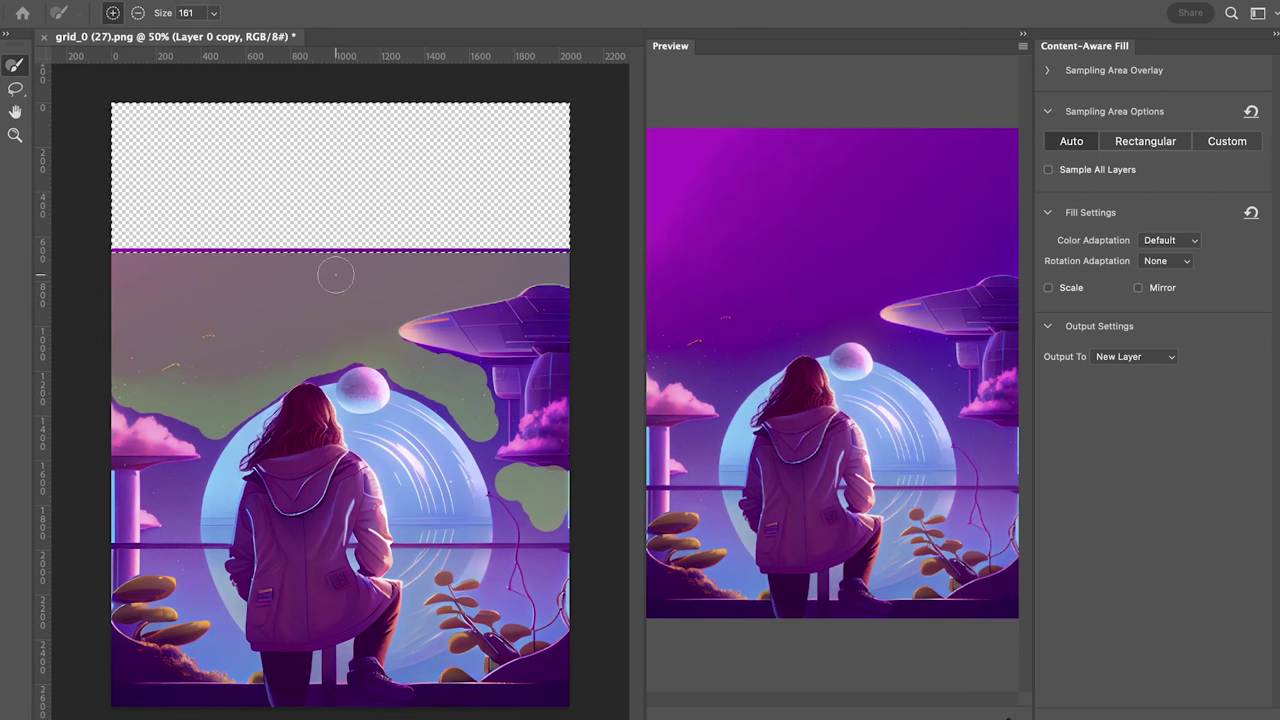
pyautogui.press('Return')
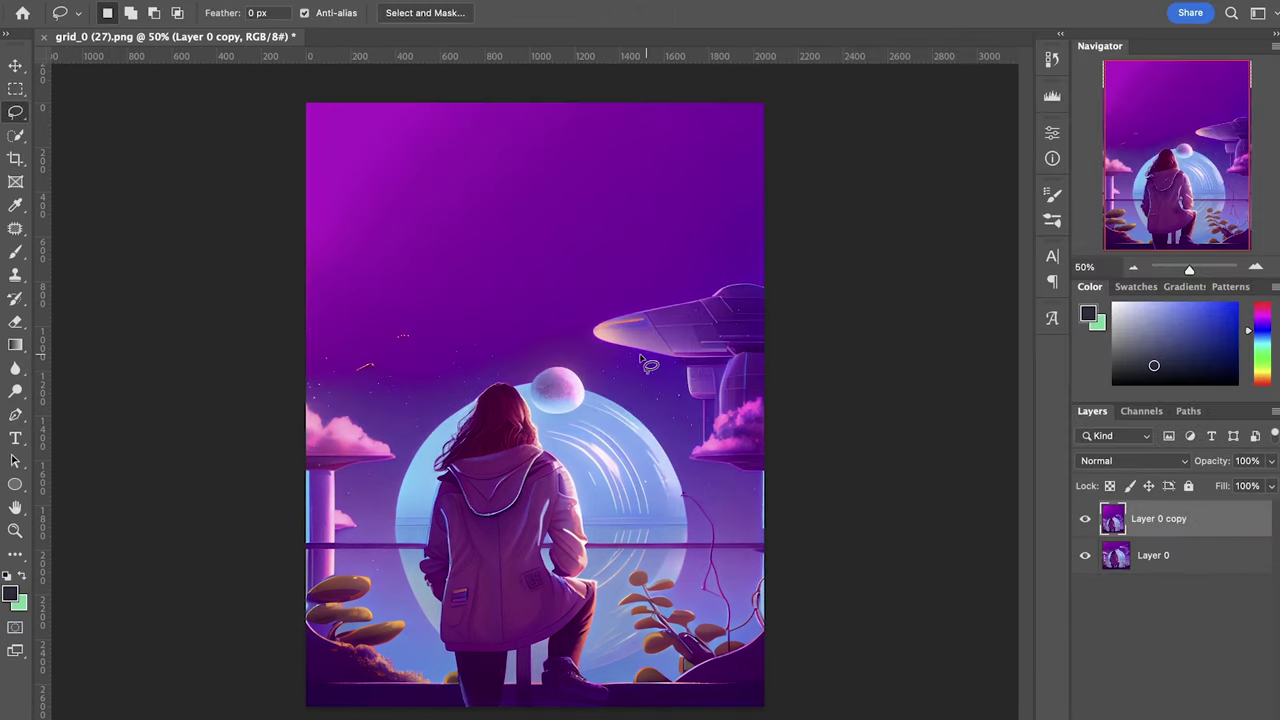
# Cover flaws in the extended sky with a copied sky patch and the Patch tool.
pyautogui.hotkey('ctrl', 'j')
pyautogui.press('v')
pyautogui.moveTo(668, 370); pyautogui.dragTo(478, 255)
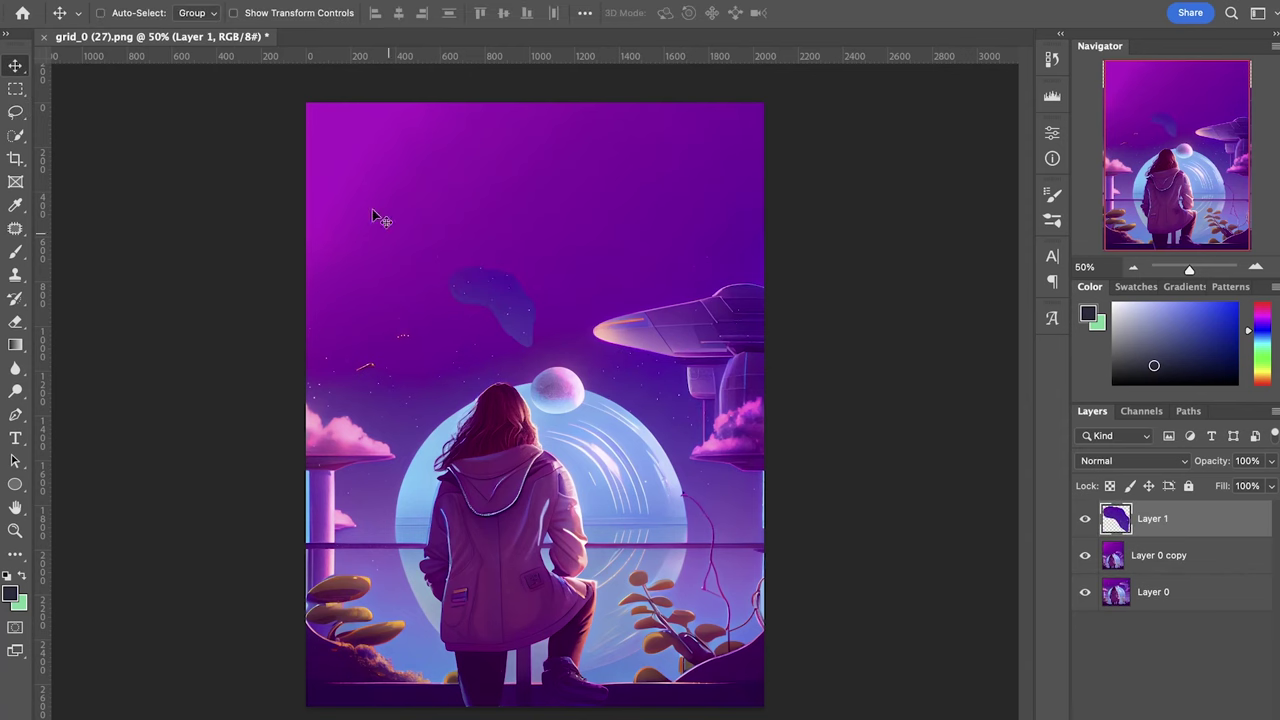
pyautogui.hotkey('ctrl', 'e')
pyautogui.click(15, 113)
pyautogui.click(15, 228)
pyautogui.moveTo(478, 299); pyautogui.dragTo(345, 282)
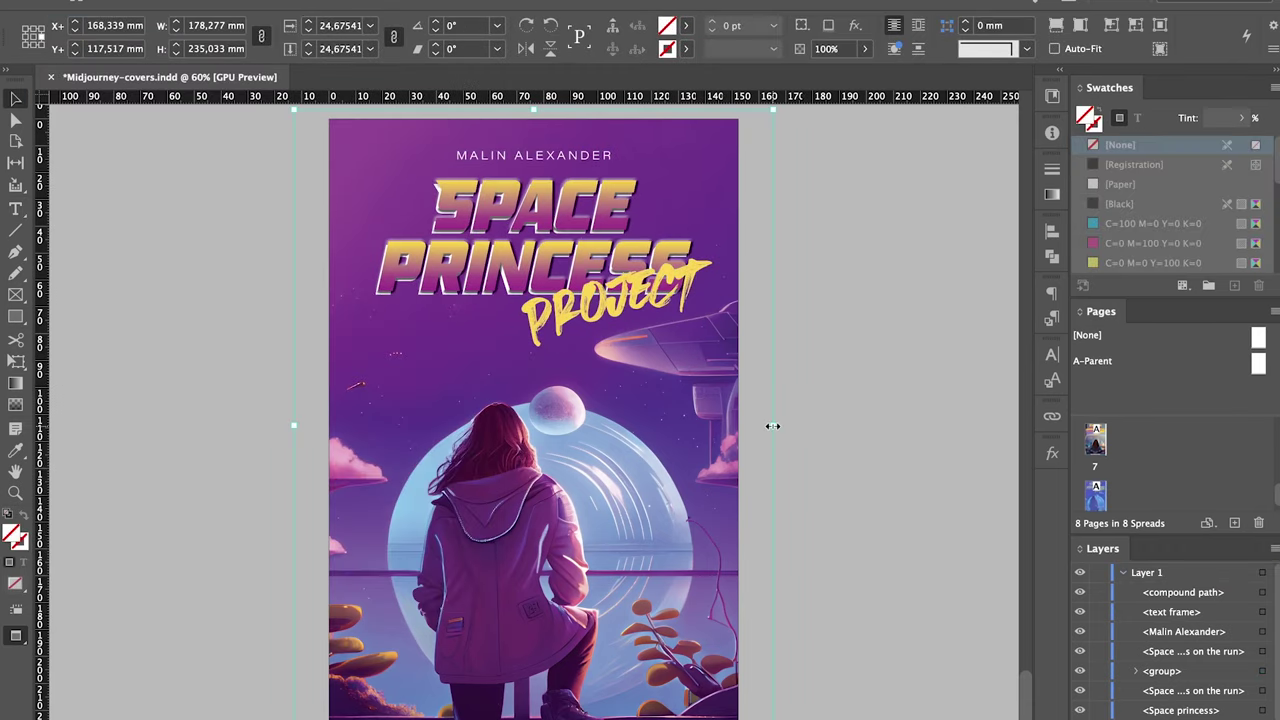
# Shrink the tilted PROJECT text and tuck it under the SPACE PRINCESS title.
pyautogui.click(652, 306)
pyautogui.moveTo(711, 275); pyautogui.dragTo(545, 297)
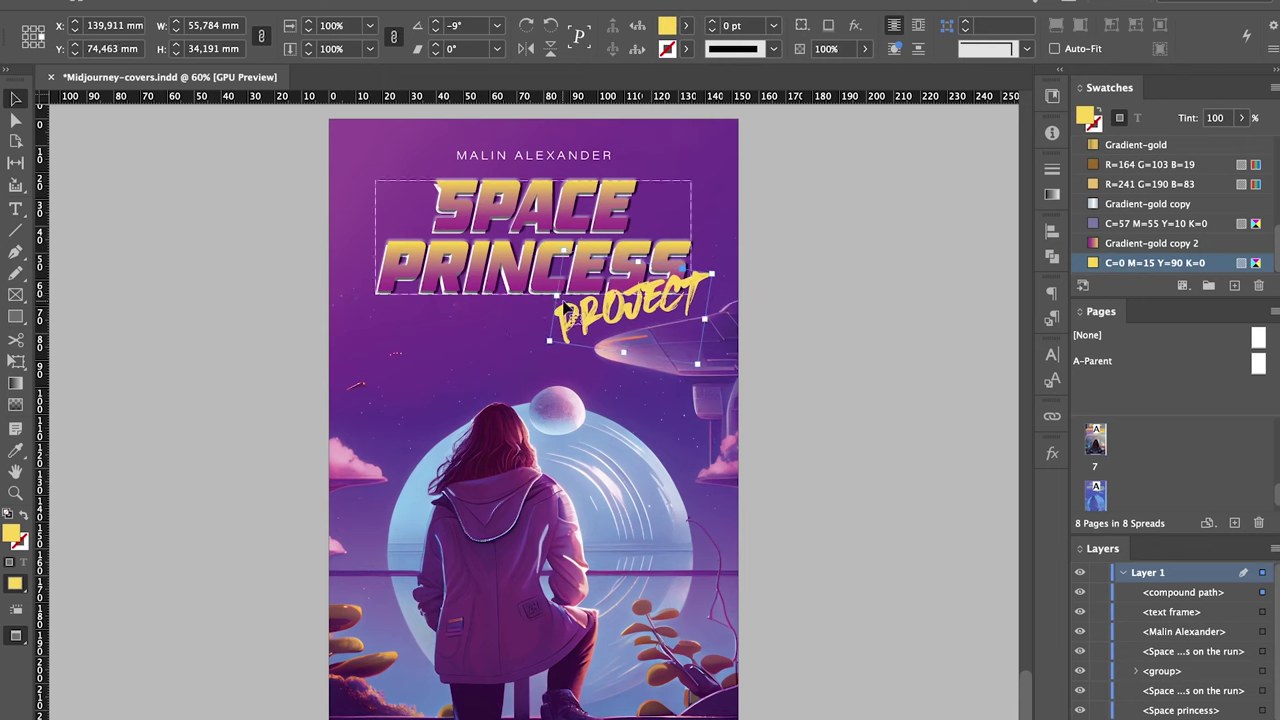
pyautogui.click(772, 276)
pyautogui.scroll(-2, 772, 276)
pyautogui.hscroll(-3, 880, 508)
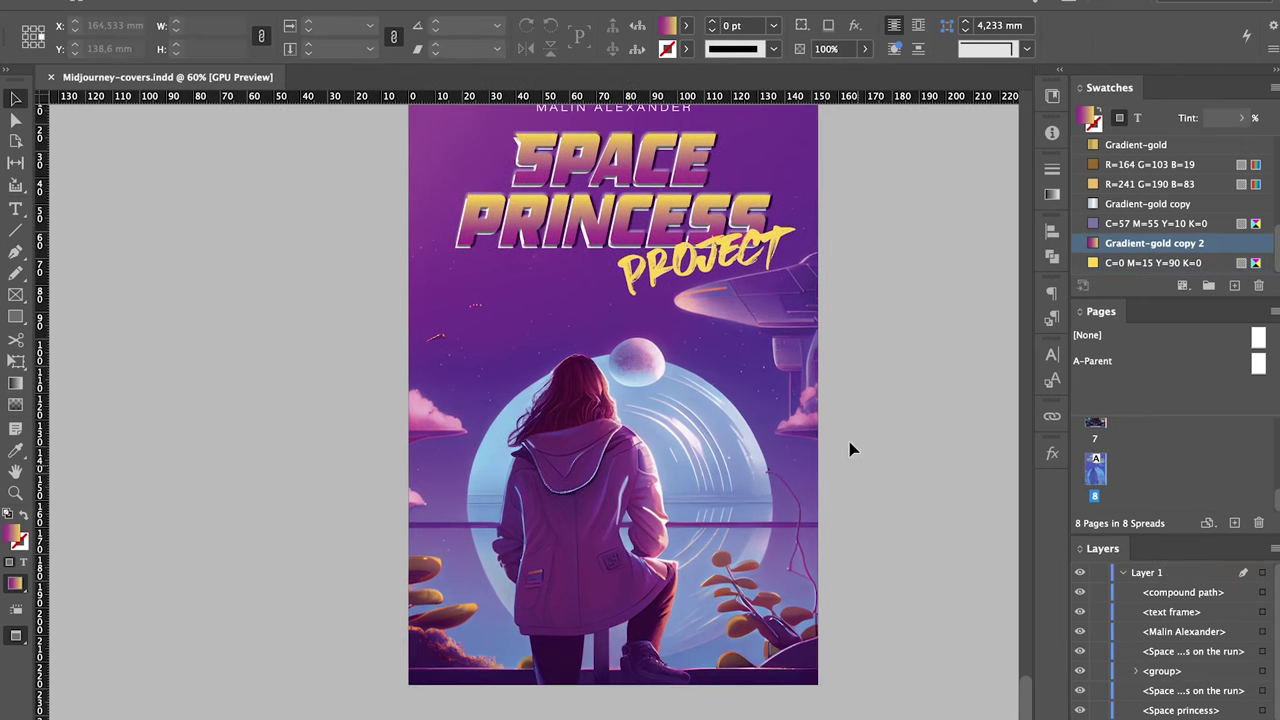
pyautogui.scroll(1, 878, 401)
pyautogui.hscroll(2, 878, 401)
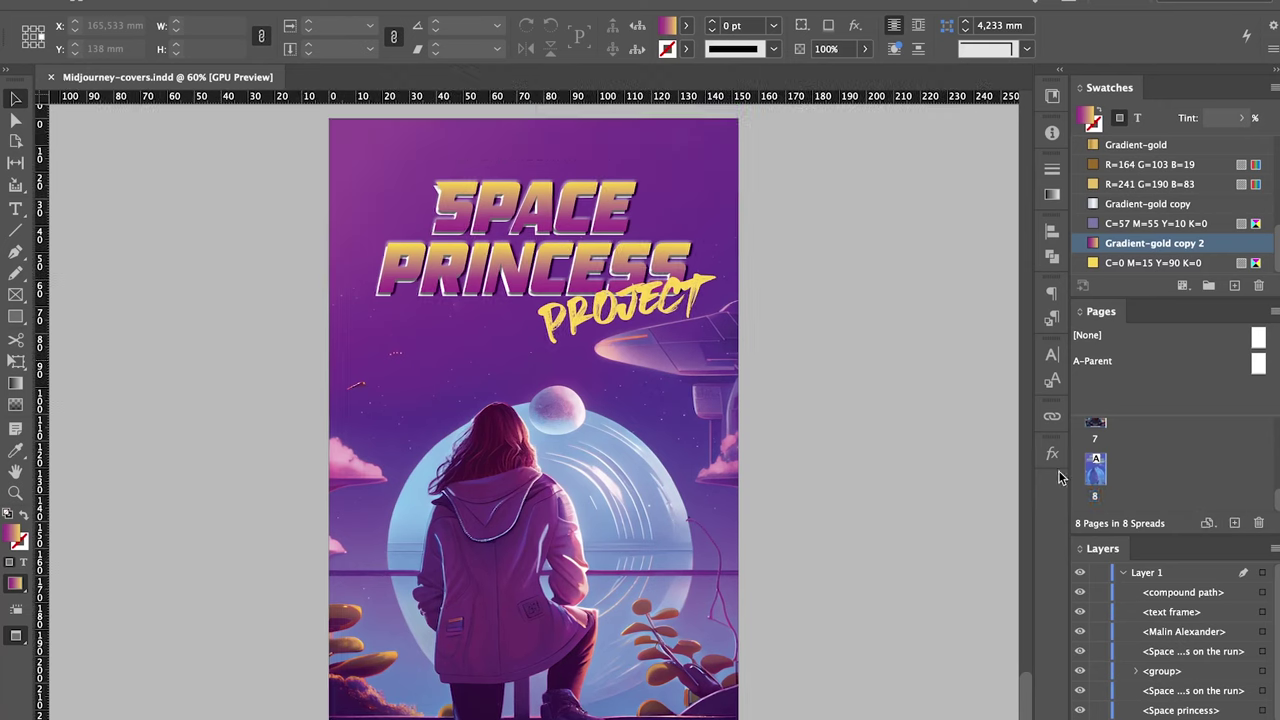
# Open Place for the cover image frame and select grid_0 (1).png in the Space folder.
pyautogui.click(684, 461)
pyautogui.press('super+d')
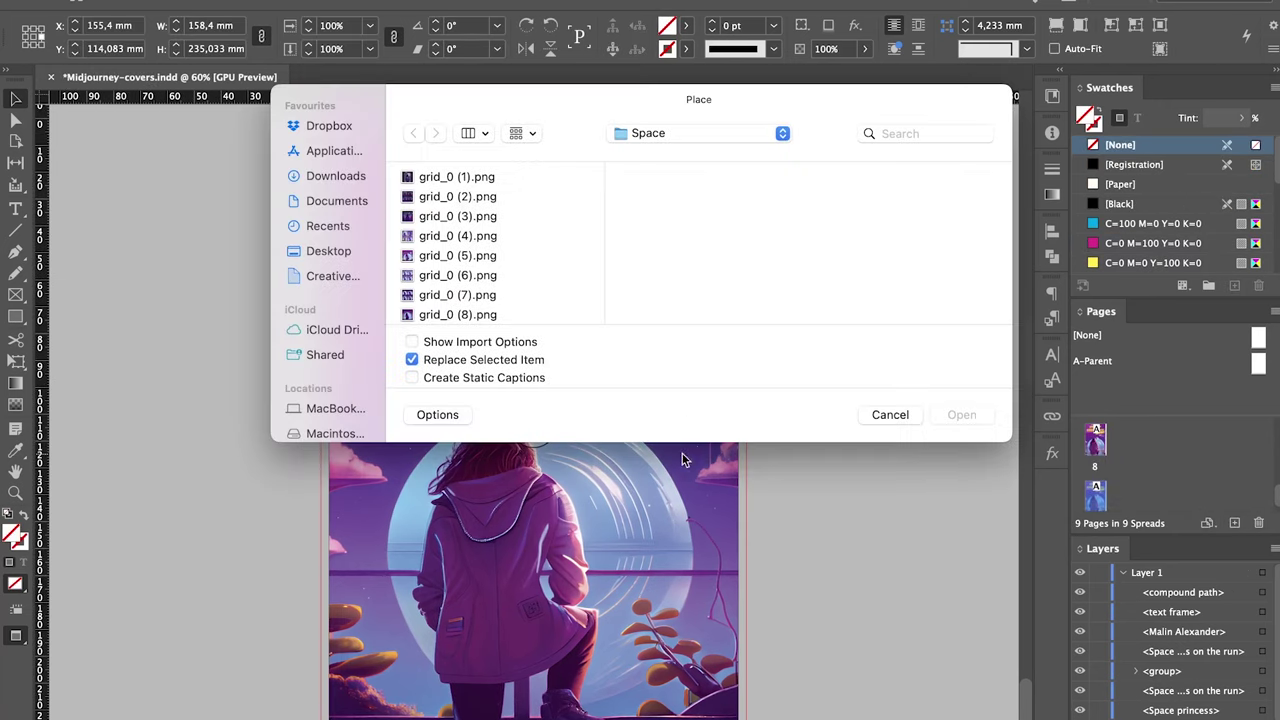
pyautogui.click(730, 128)
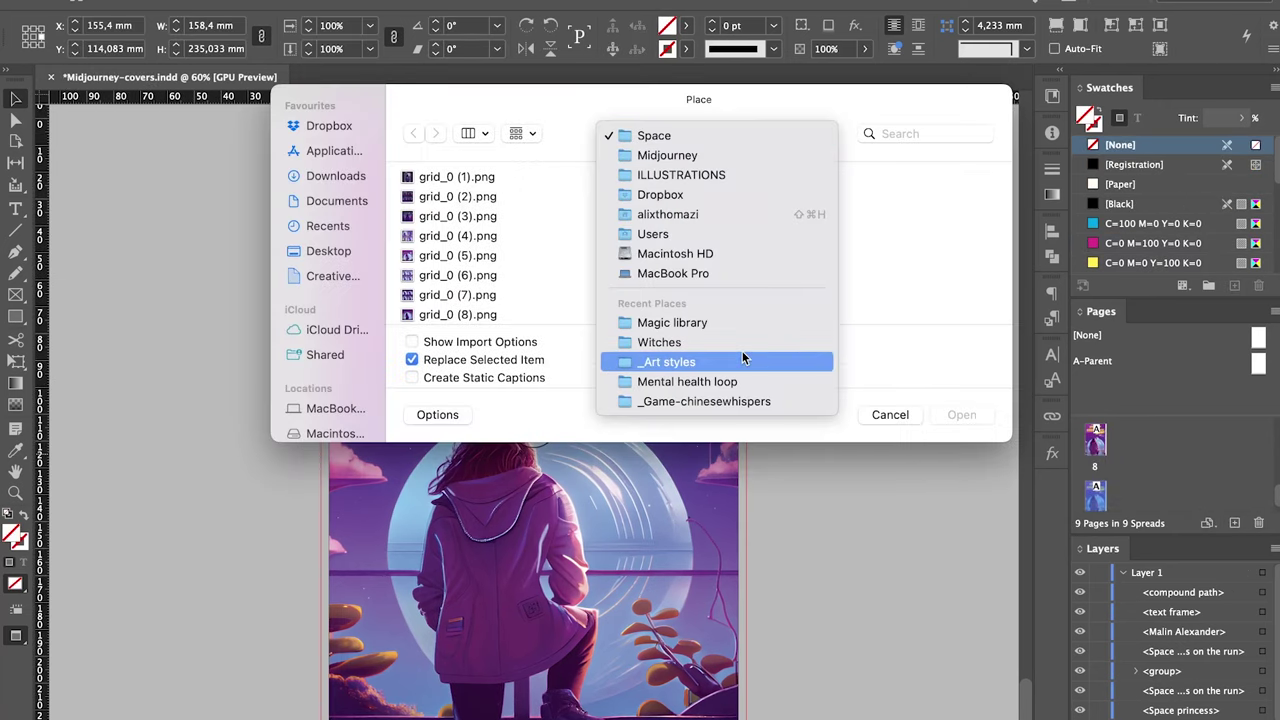
pyautogui.click(511, 170)
pyautogui.click(511, 174)
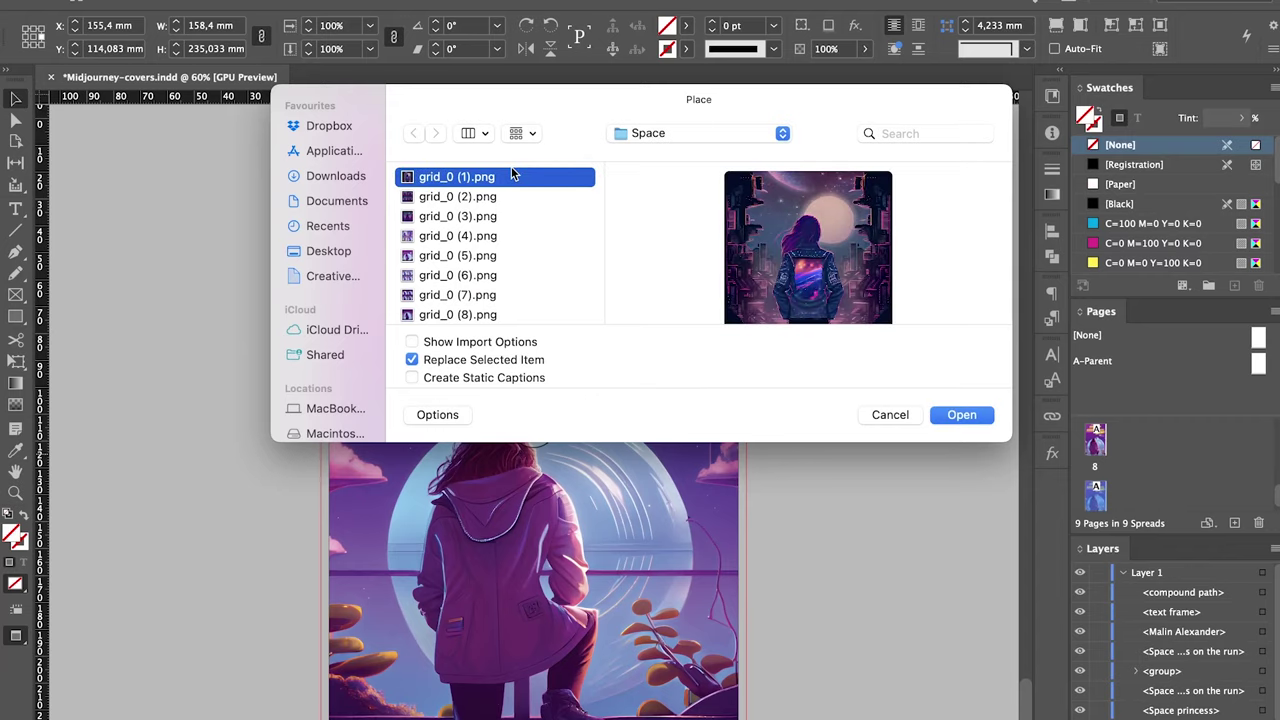
# Preview the grid_0 Midjourney images one by one in Quick Look.
pyautogui.press('space')
pyautogui.press('Down')
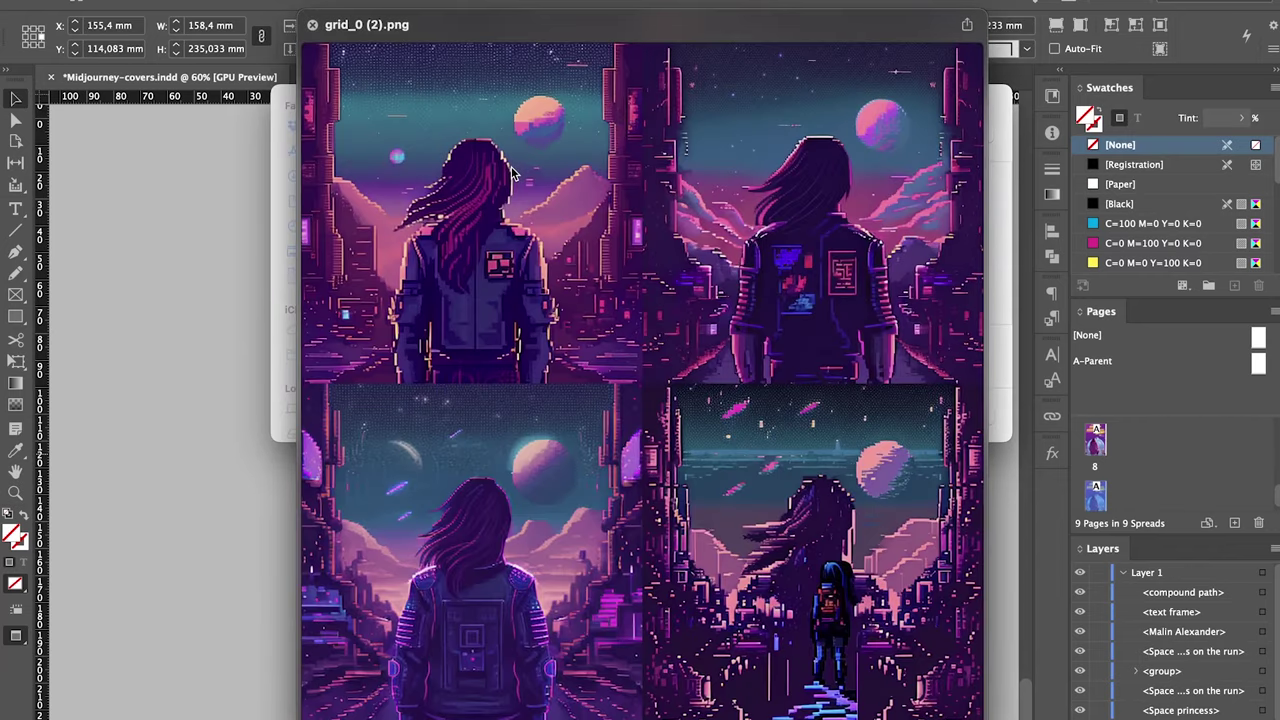
pyautogui.press('Down')
pyautogui.press('Down')
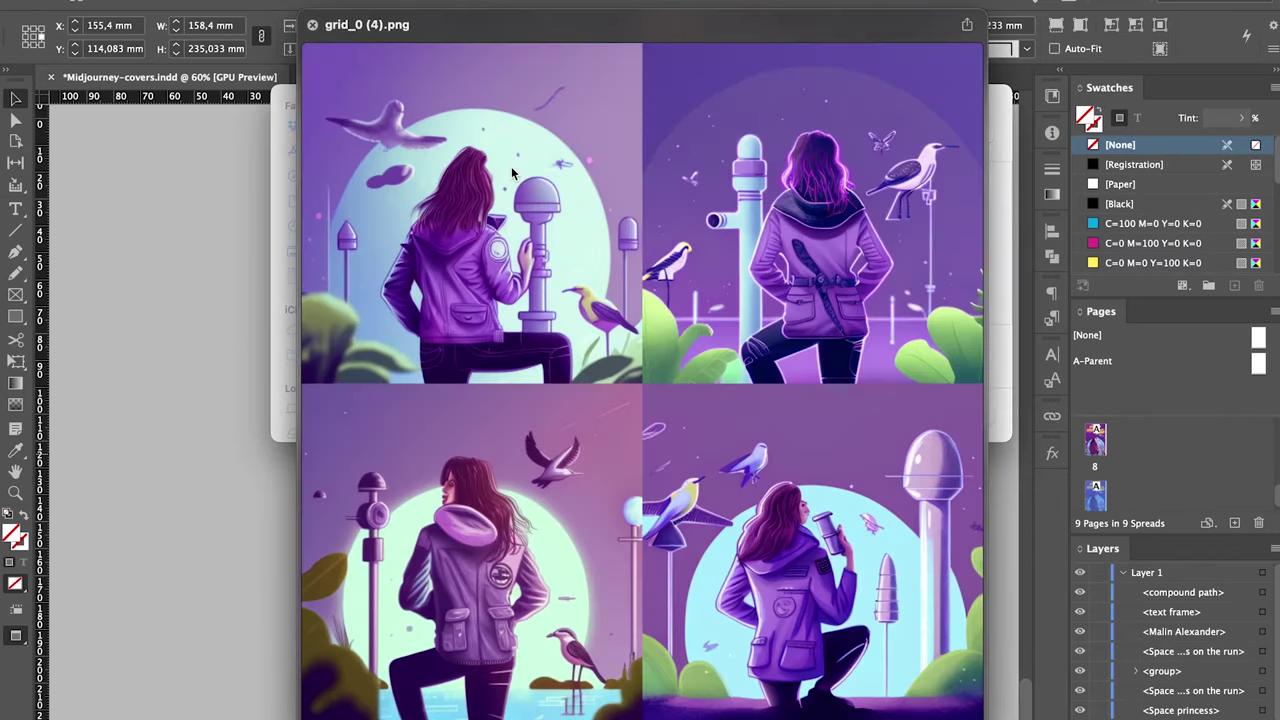
pyautogui.press('Down')
pyautogui.press('Down')
pyautogui.press('Down')
pyautogui.press('Down')
pyautogui.press('Down')
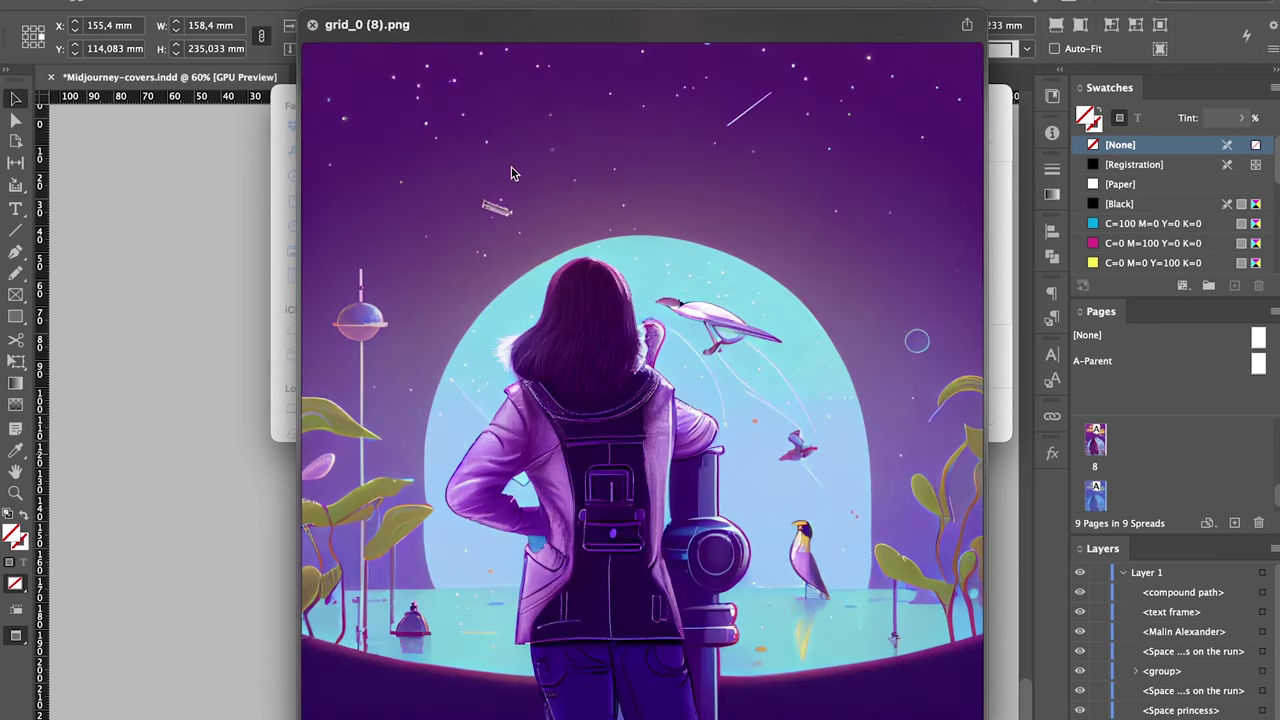
pyautogui.press('Up')
pyautogui.scroll(-3, 511, 173)
pyautogui.press('Down')
pyautogui.press('Down')
pyautogui.press('Down')
pyautogui.scroll(3, 511, 173)
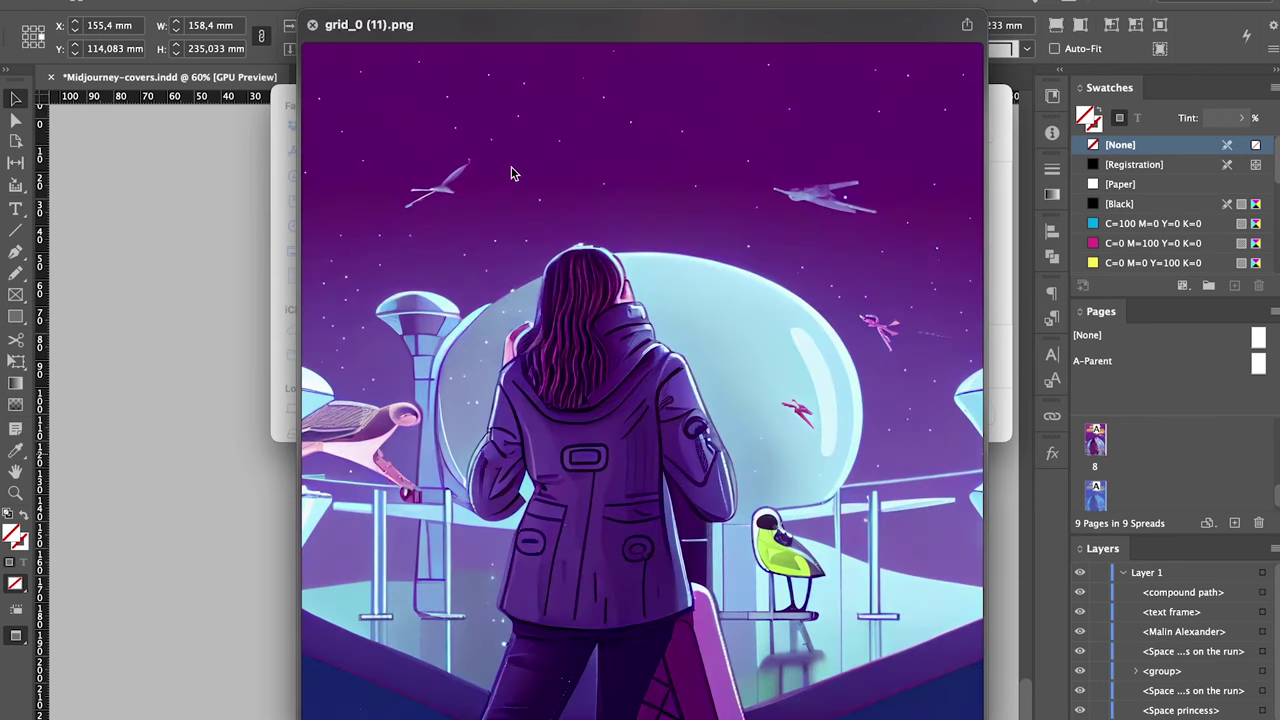
pyautogui.press('Down')
pyautogui.press('Down')
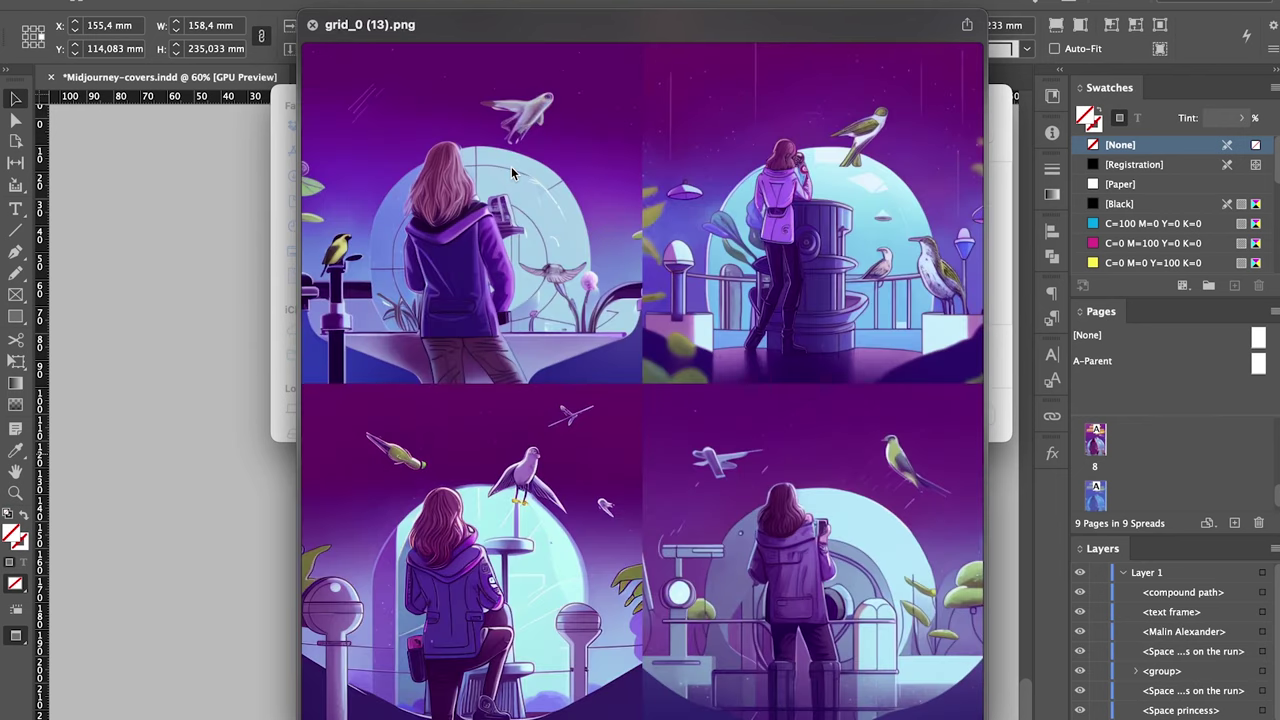
pyautogui.press('Down')
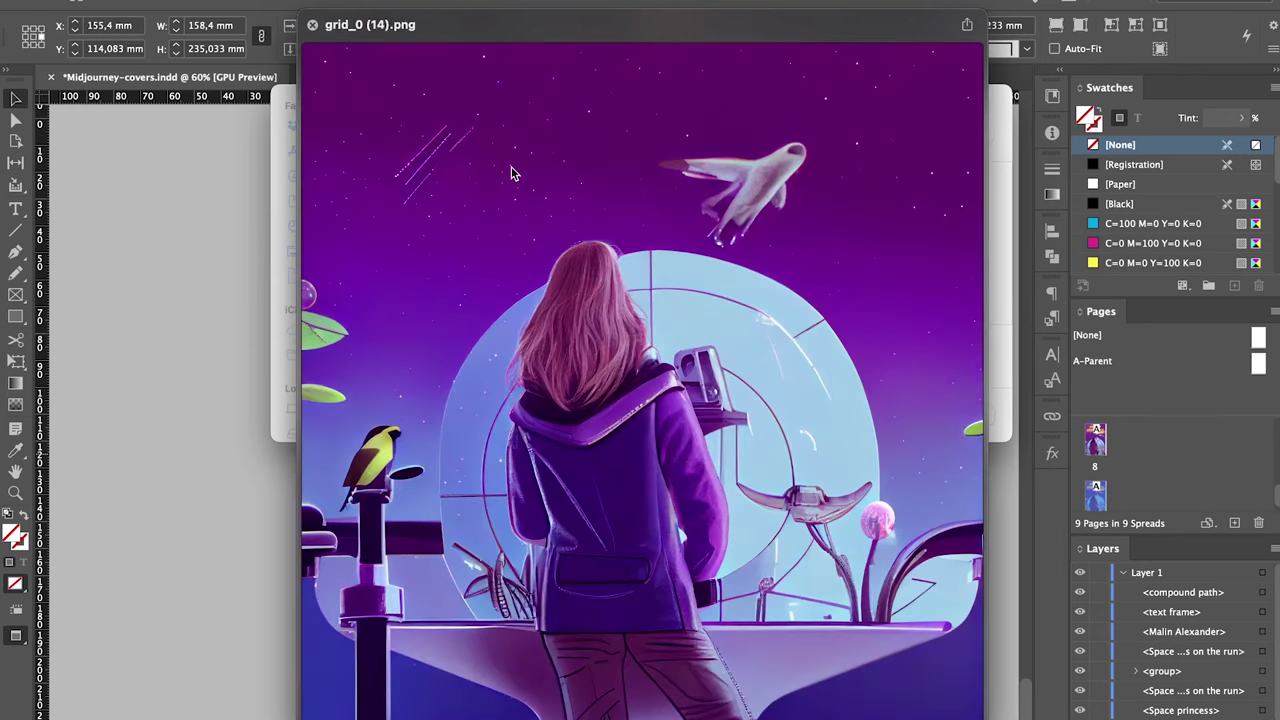
pyautogui.press('Down')
pyautogui.press('Down')
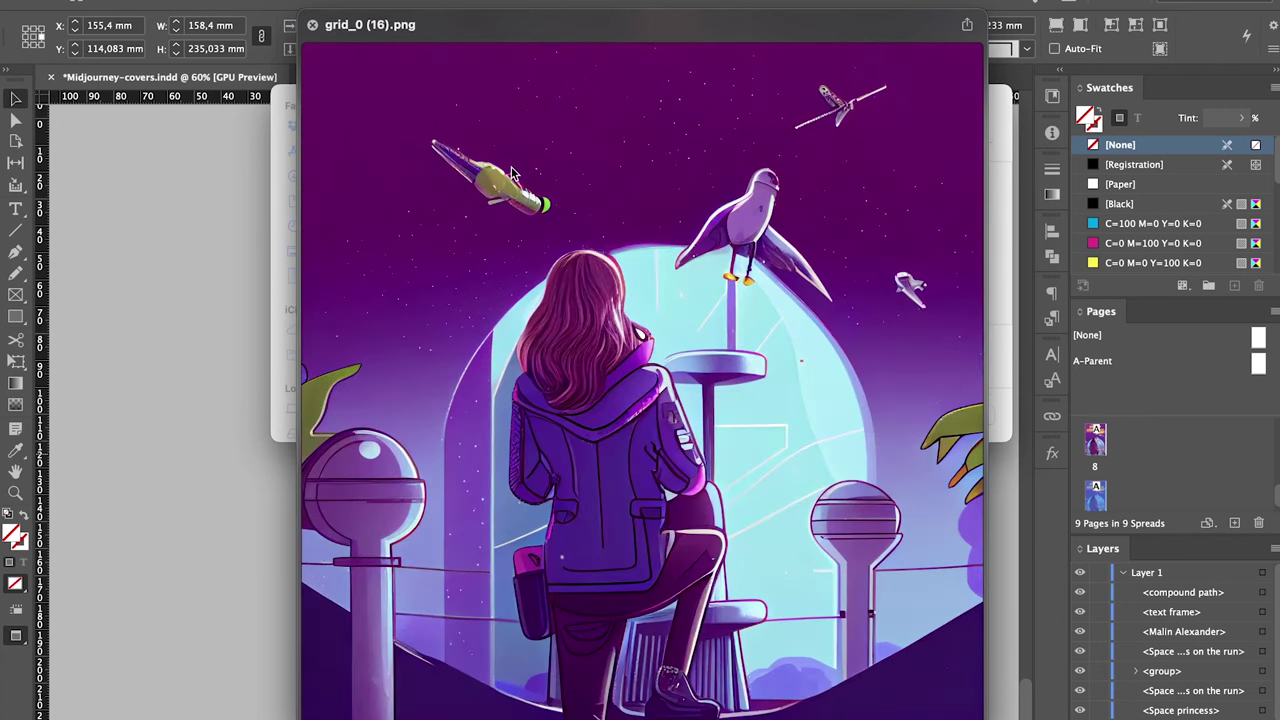
pyautogui.press('space')
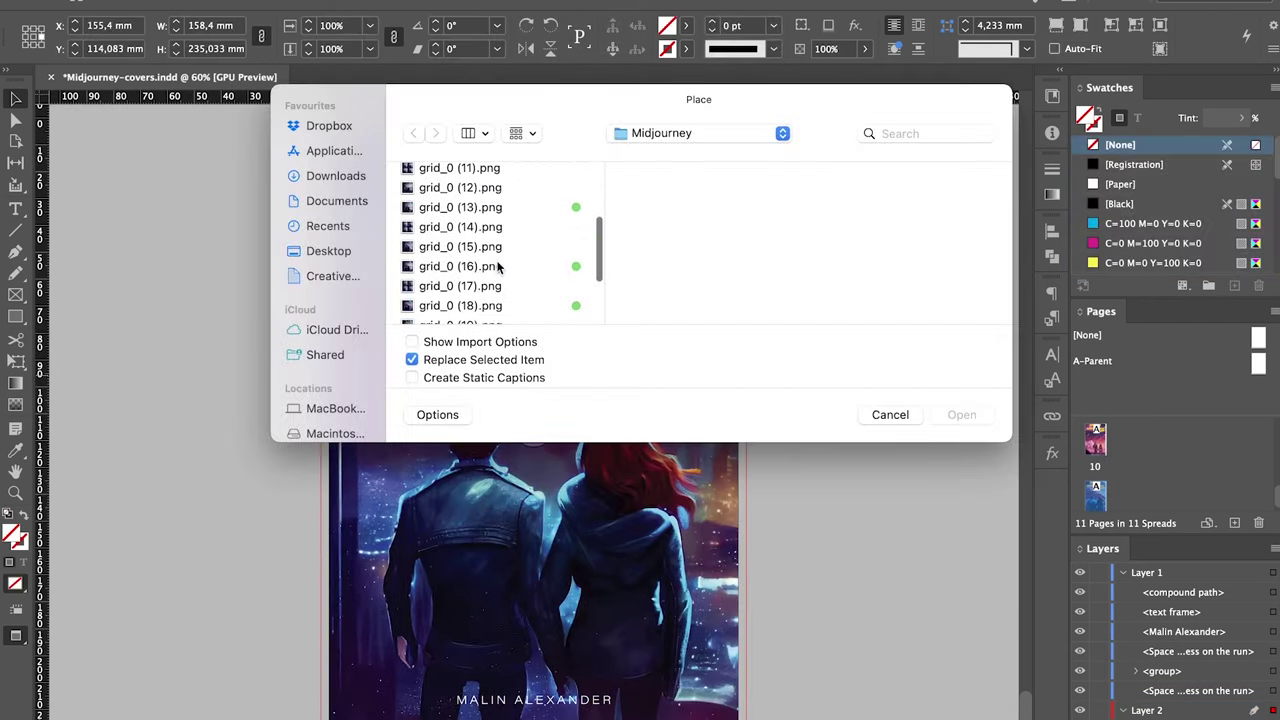
# Place grid_0 (15).png on the new cover and give the Project Ghost title a brush font.
pyautogui.click(520, 249)
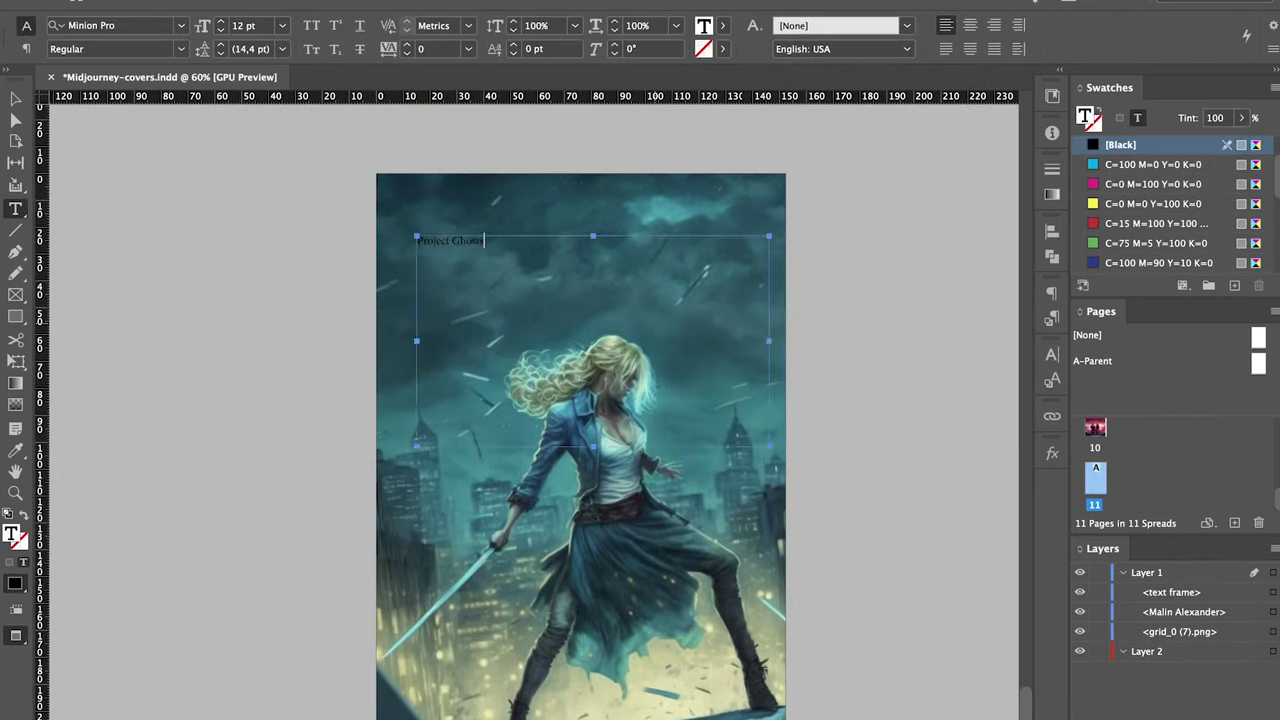
pyautogui.click(181, 25)
pyautogui.scroll(-5, 217, 396)
pyautogui.click(217, 396)
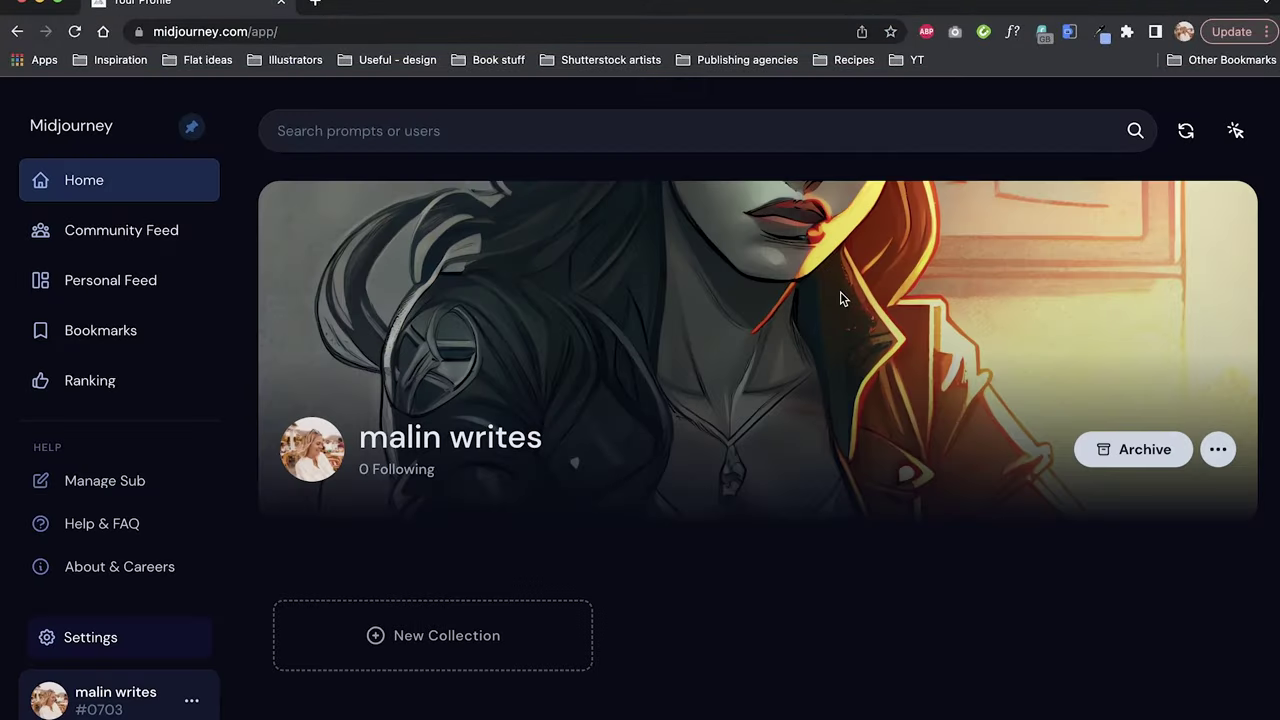
# Browse Envato Elements script and decorative fonts, searching 'paranormal romance boo'.
pyautogui.scroll(-5, 840, 298)
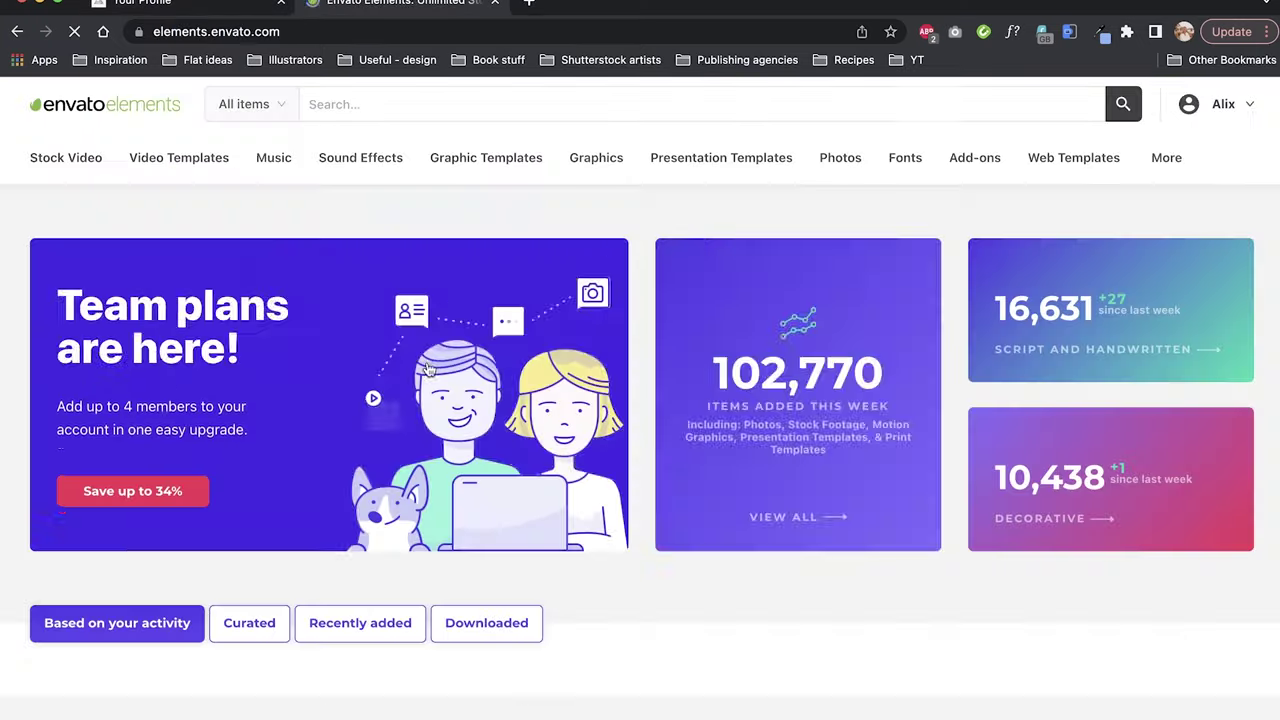
pyautogui.scroll(-8, 760, 286)
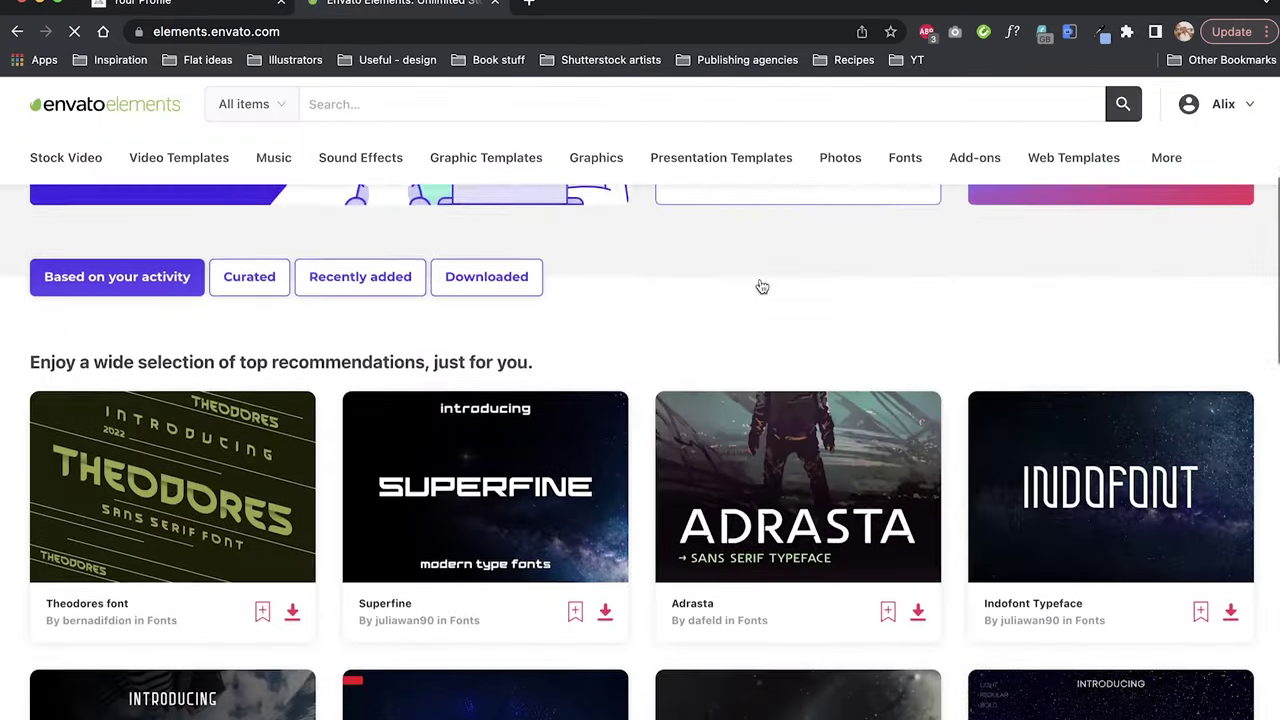
pyautogui.scroll(-1, 645, 362)
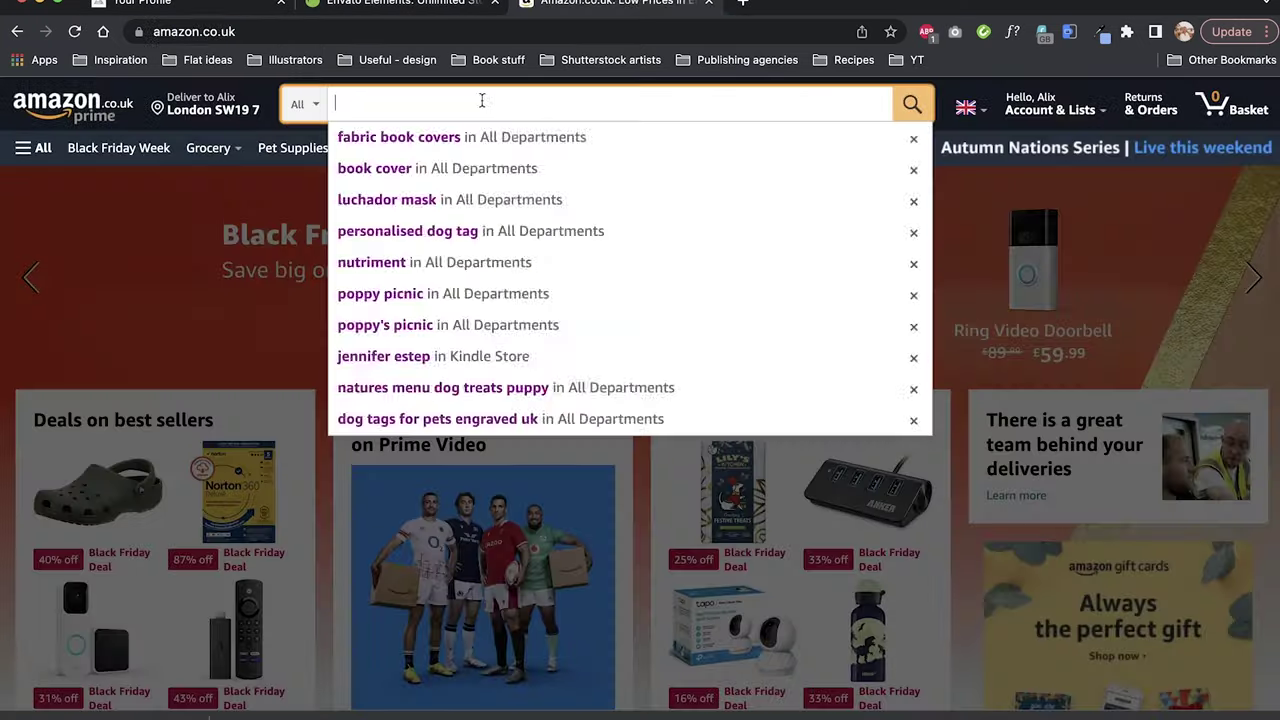
pyautogui.write('paranormal romance boo')
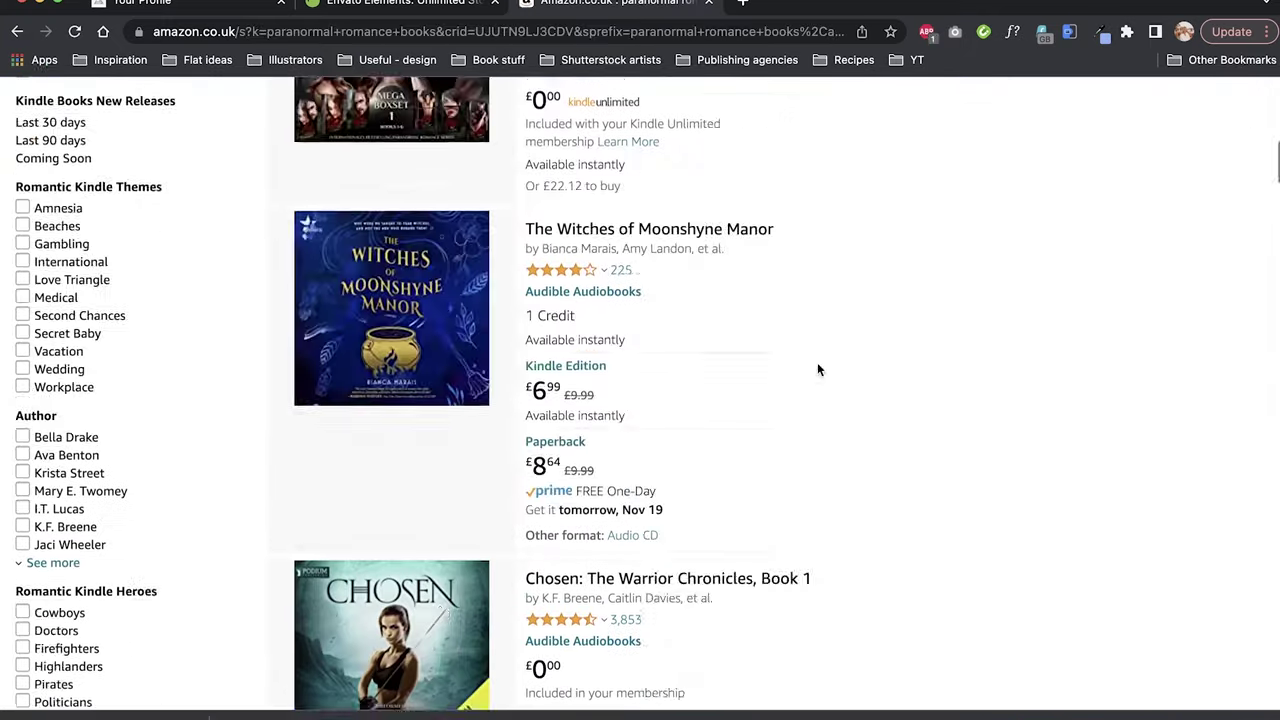
pyautogui.scroll(-10, 817, 362)
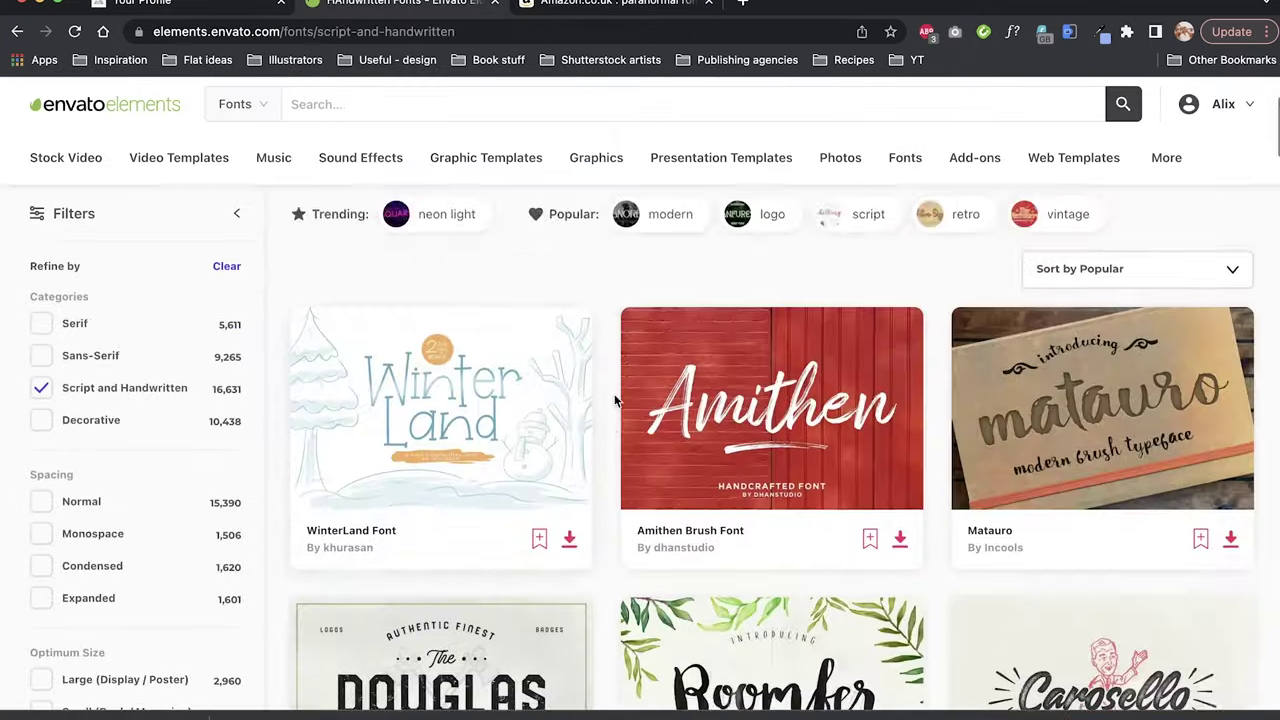
pyautogui.scroll(-15, 612, 385)
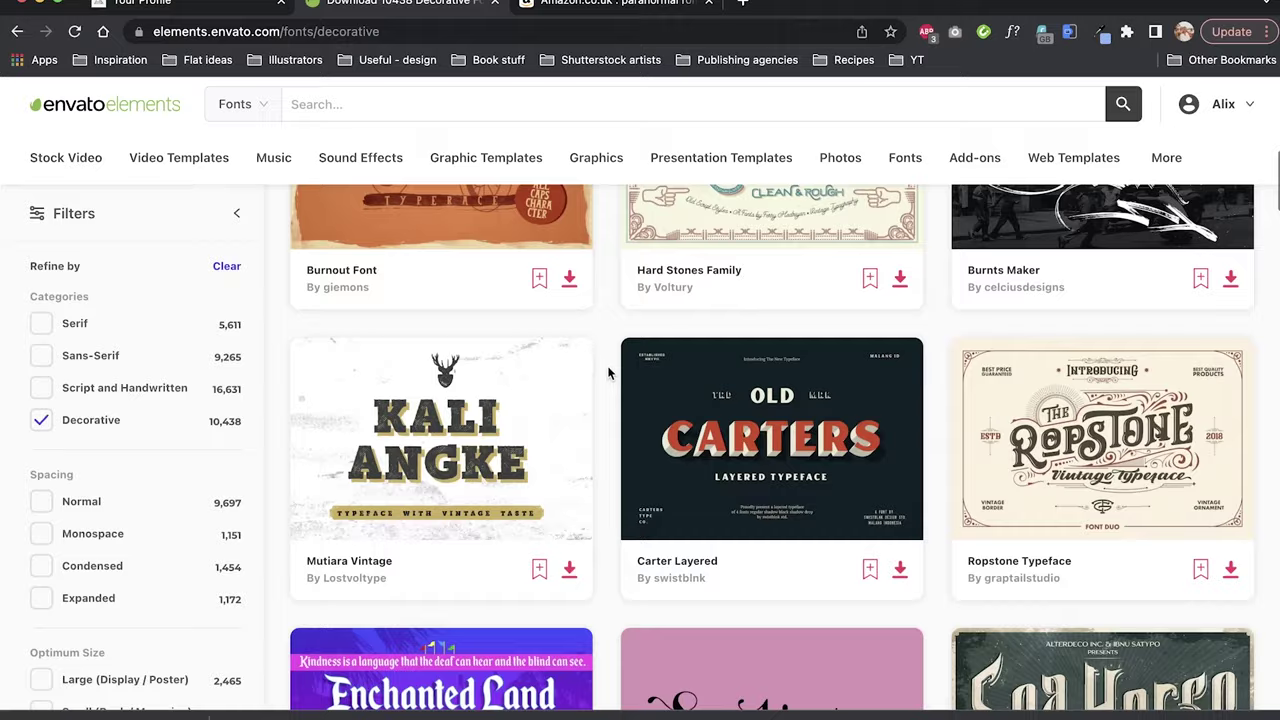
pyautogui.scroll(-5, 606, 371)
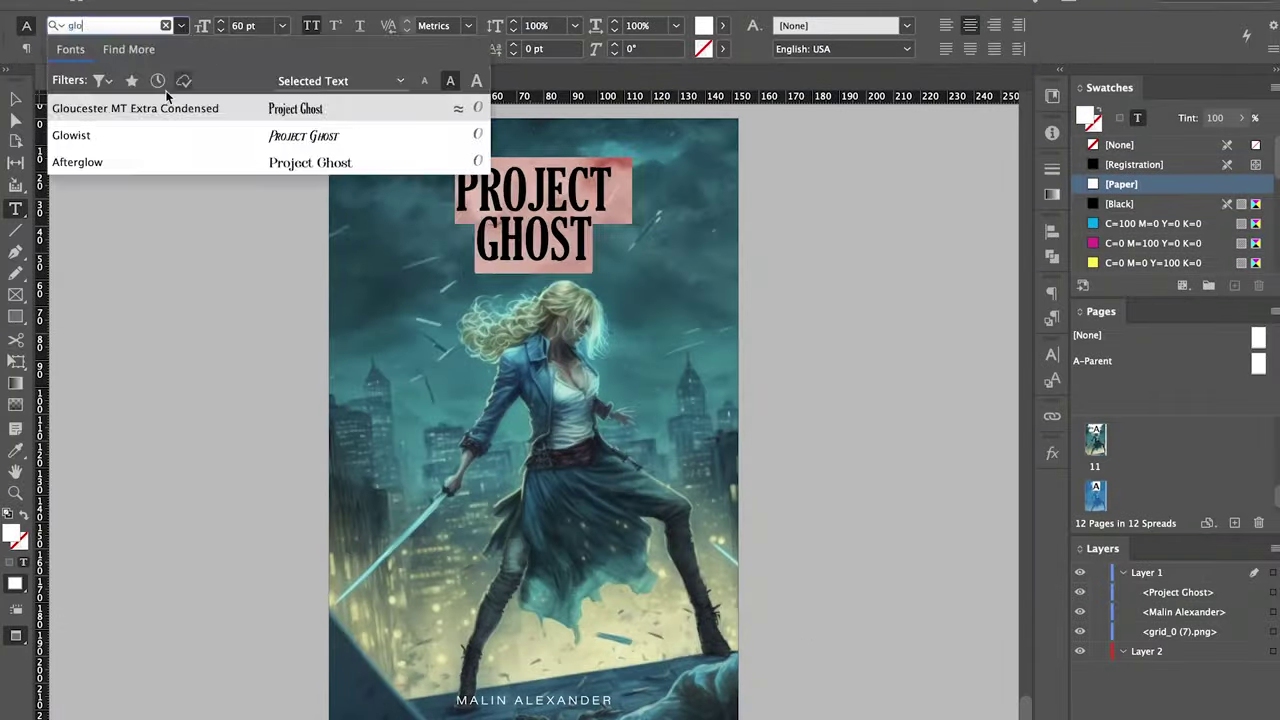
# Try Glowist and Arthouse Pro on the title and pick swash alternates in the Glyphs panel.
pyautogui.click(90, 129)
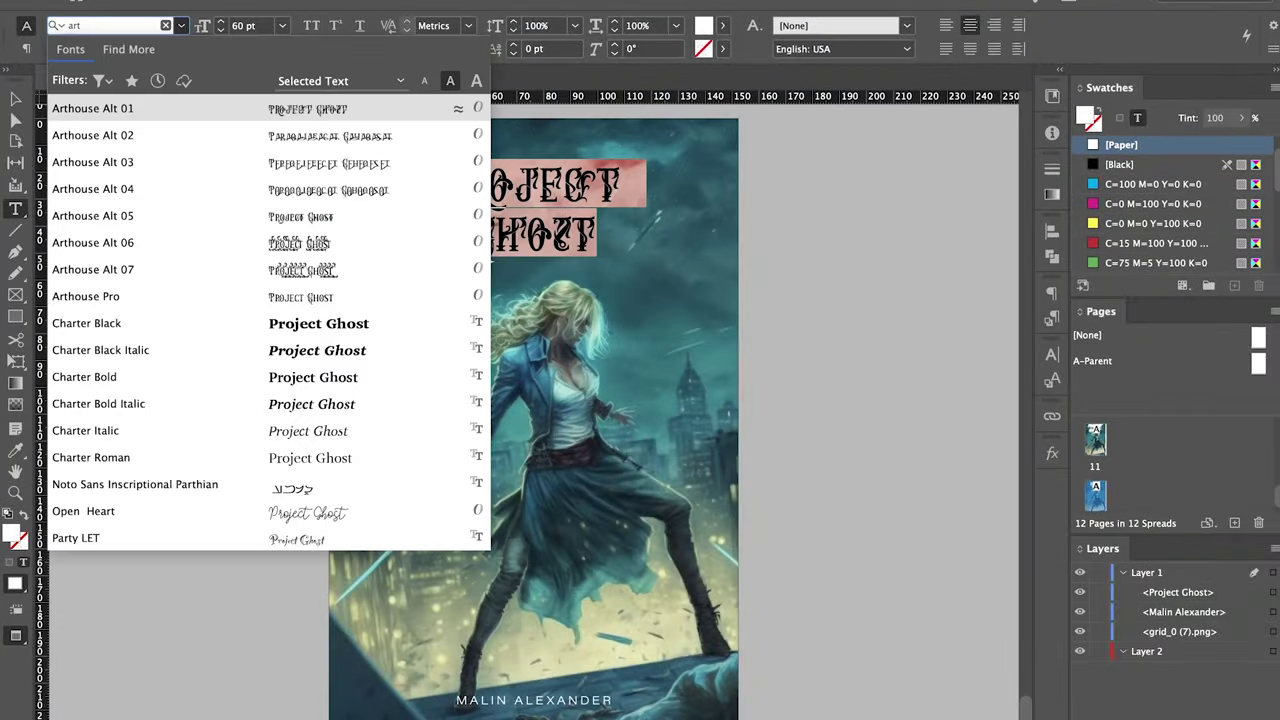
pyautogui.press('Return')
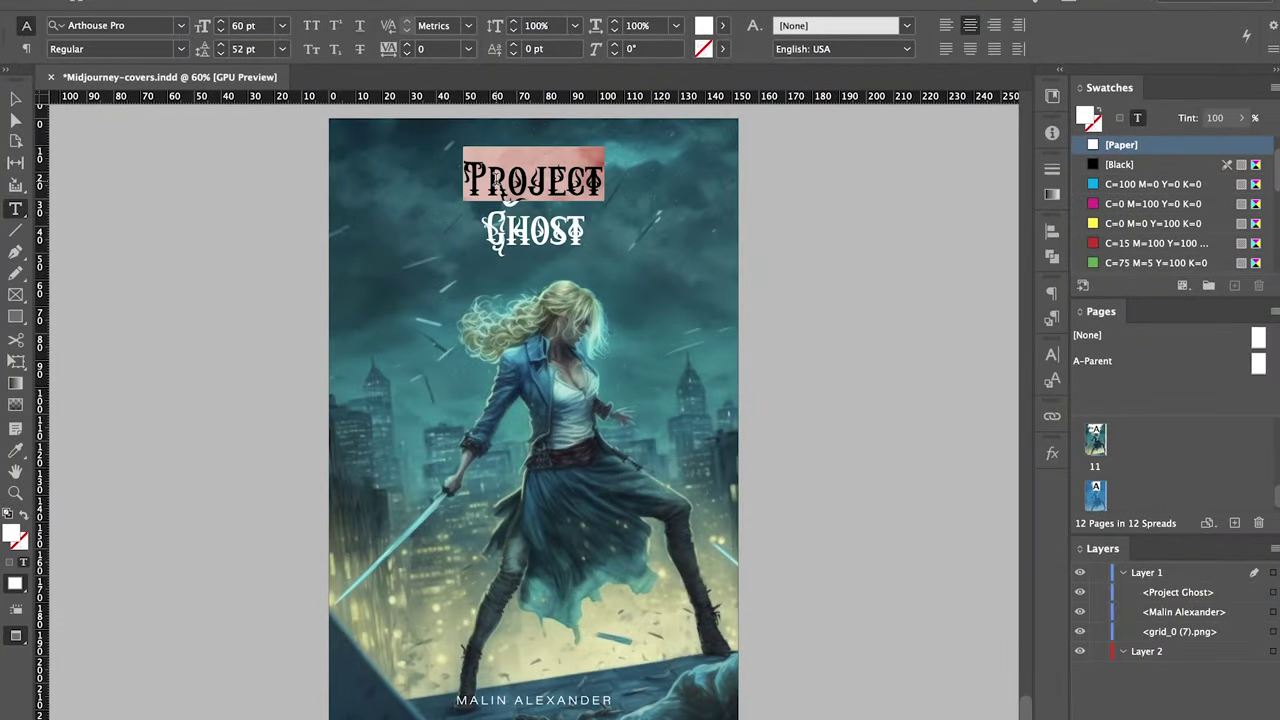
pyautogui.click(300, 97)
pyautogui.click(820, 204)
pyautogui.click(828, 237)
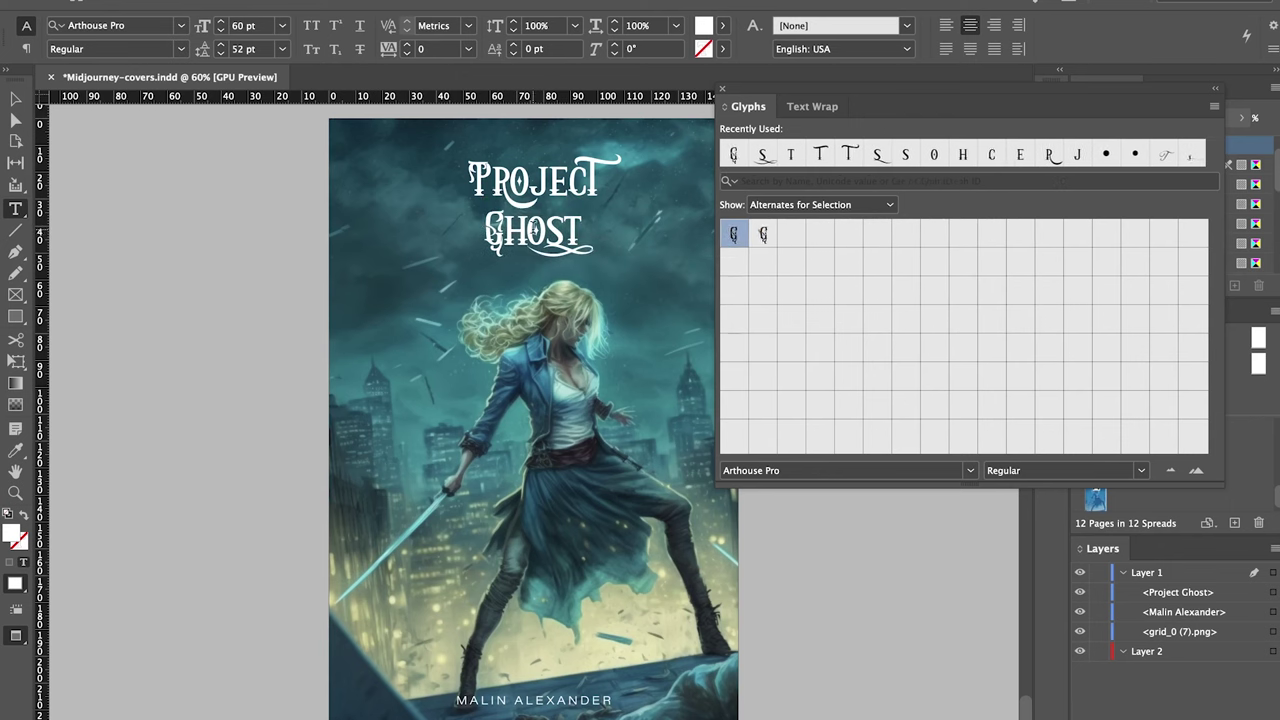
pyautogui.click(722, 88)
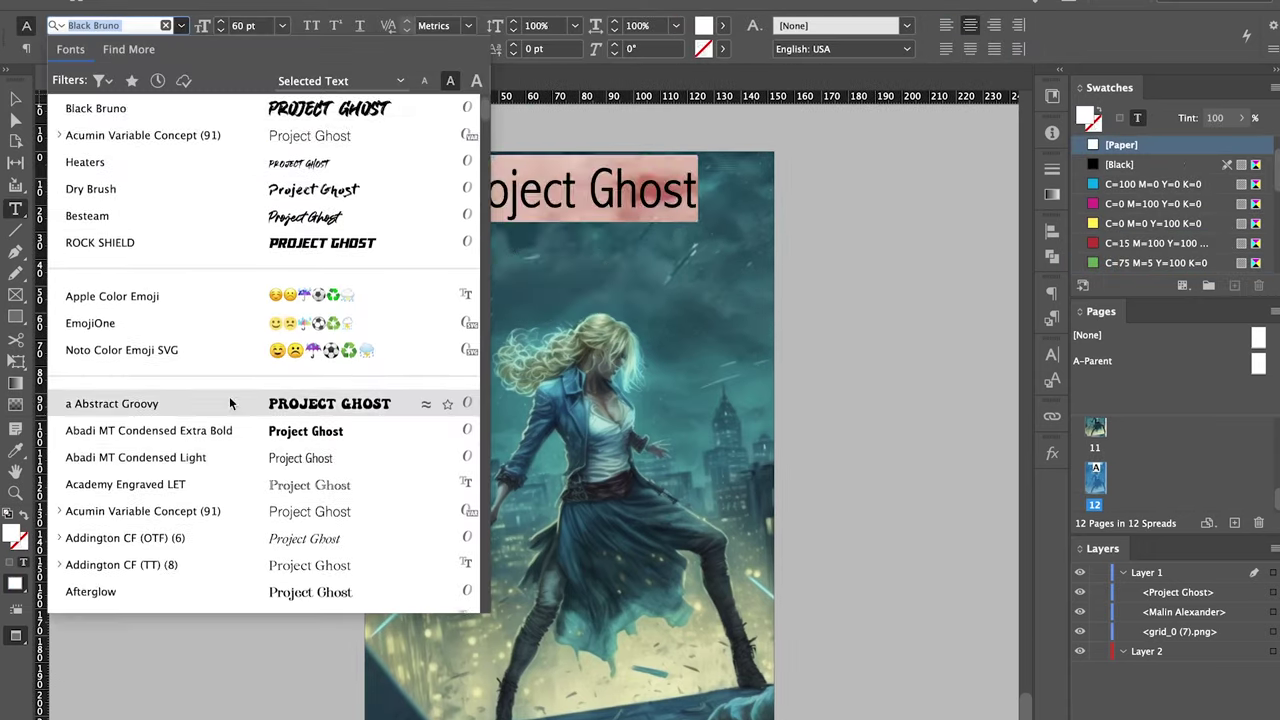
# Try Addington CF, Extra Mage Regular and Midtown Groveed Bold on the title.
pyautogui.scroll(-3, 229, 396)
pyautogui.click(57, 403)
pyautogui.click(60, 351)
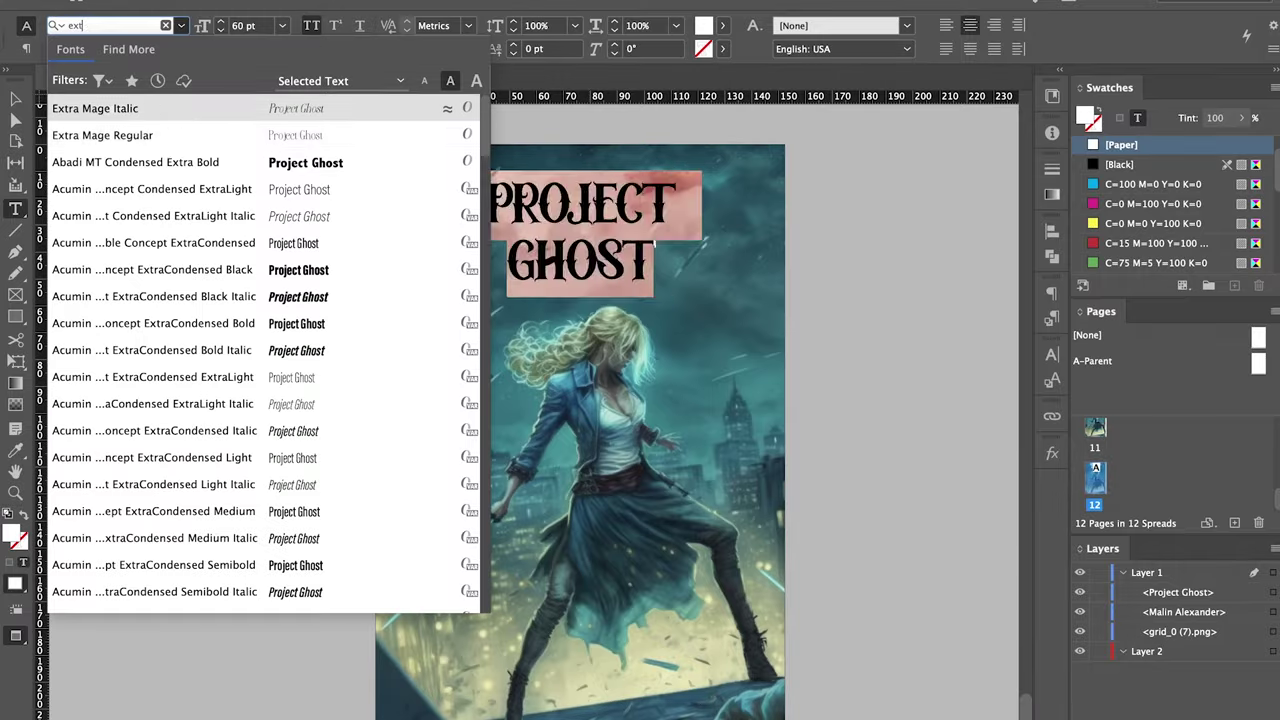
pyautogui.press('Return')
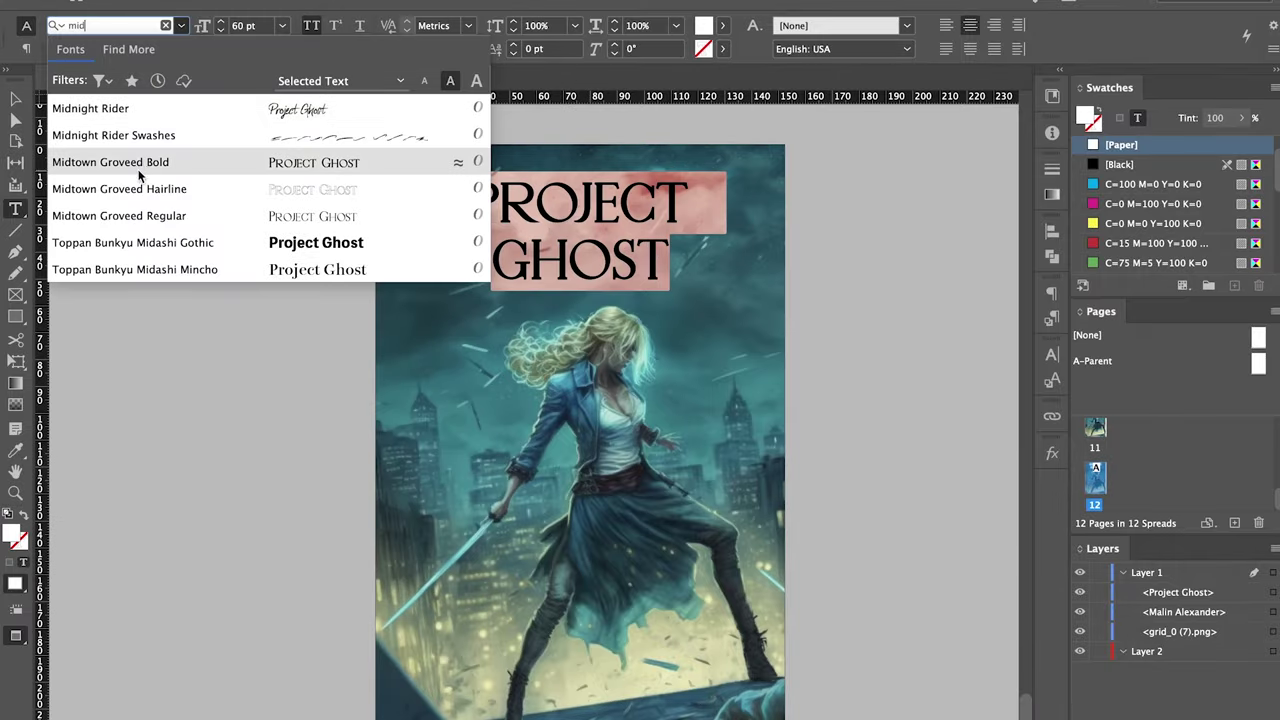
pyautogui.click(134, 165)
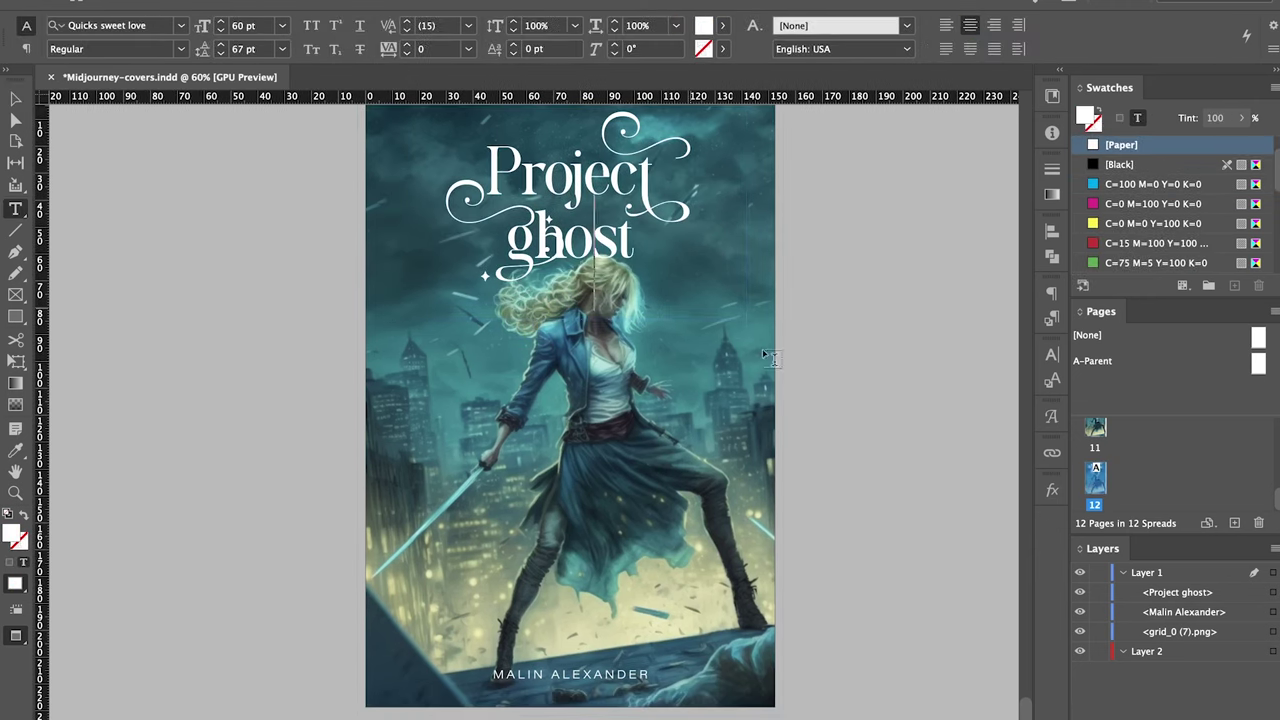
# Swap the title letters for swash alternates from the Glyphs panel and check the flourish up close.
pyautogui.hotkey('alt', 'shift', 'F11')
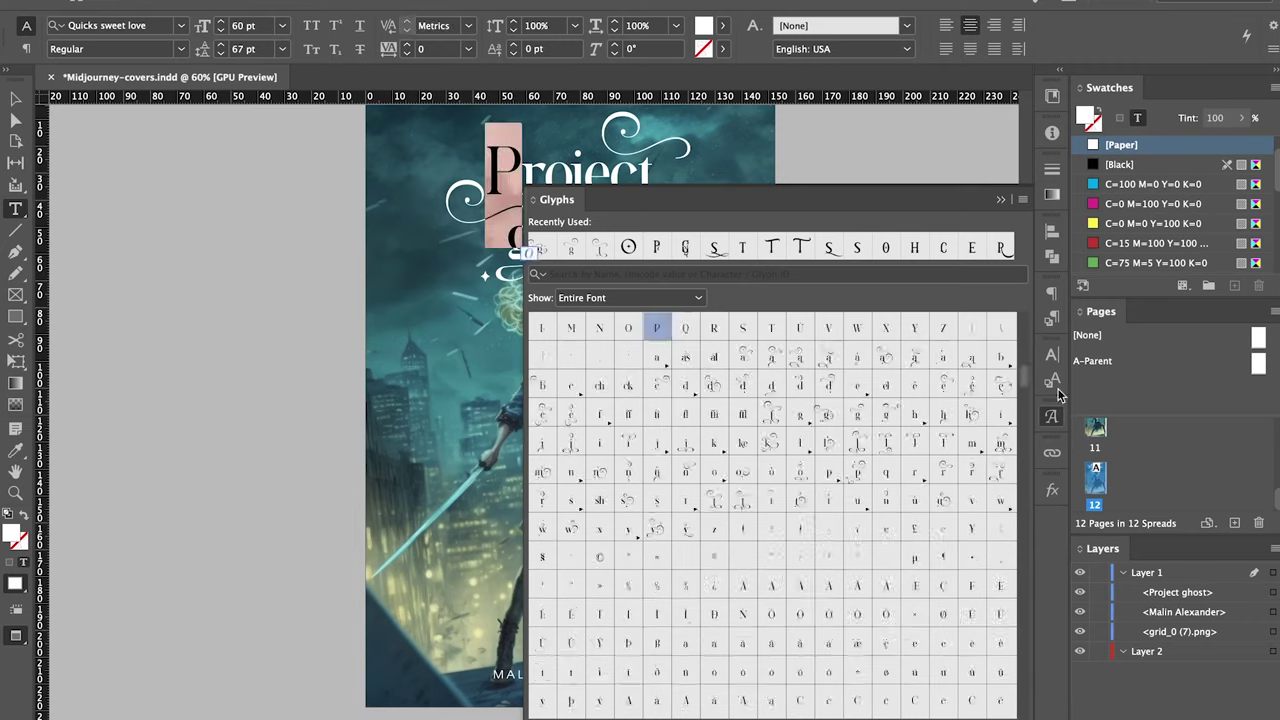
pyautogui.moveTo(1022, 586); pyautogui.dragTo(1027, 710)
pyautogui.hotkey('alt', 'shift', 'F11')
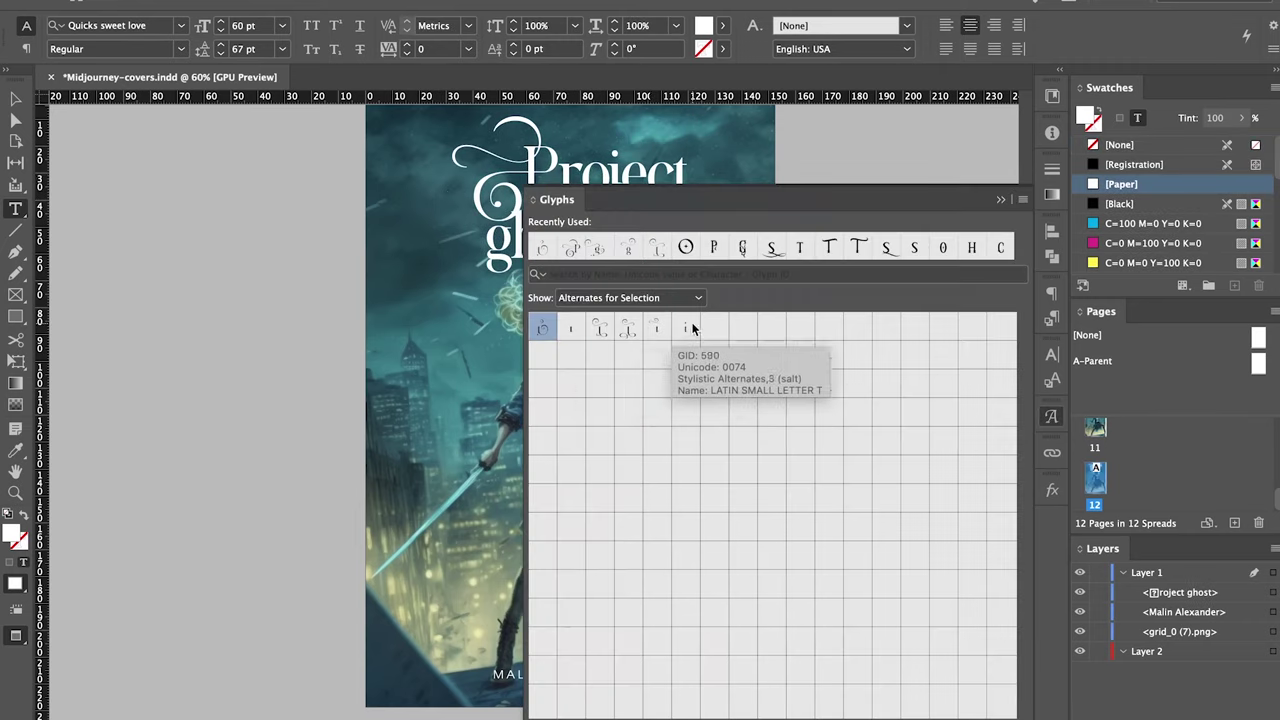
pyautogui.hotkey('alt', 'shift', 'F11')
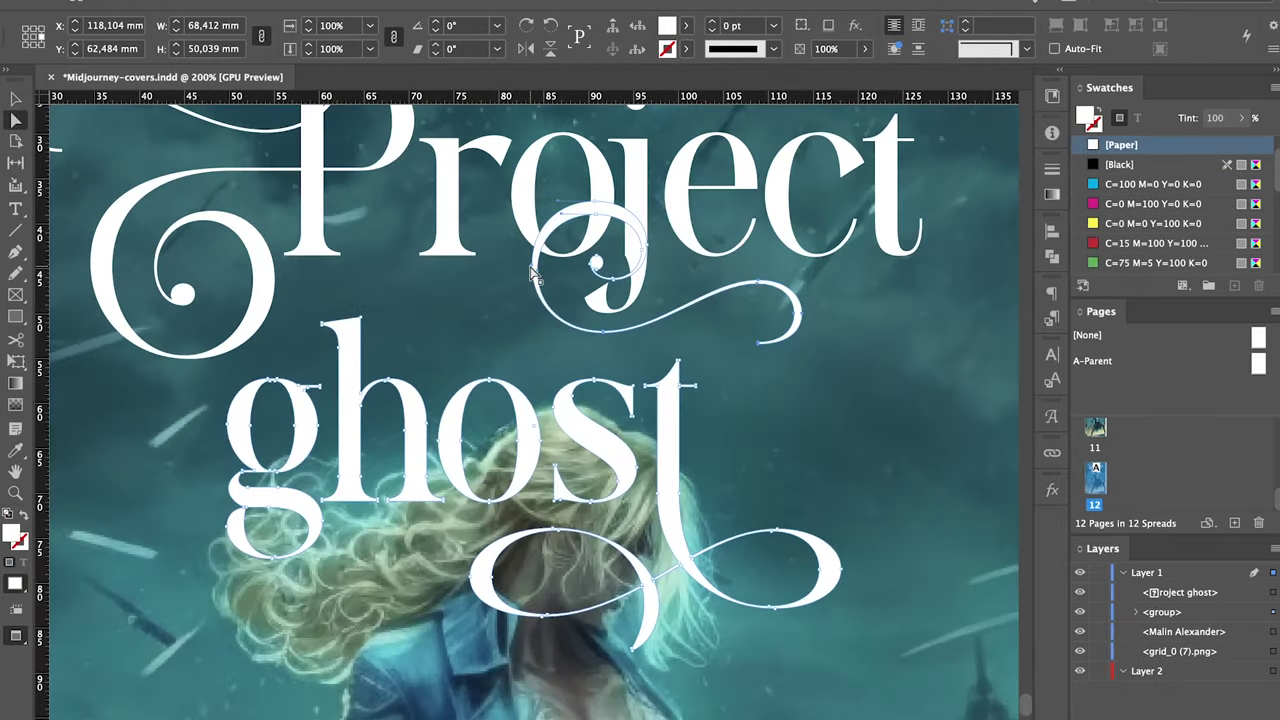
pyautogui.hotkey('ctrl', '=')
pyautogui.hotkey('ctrl', '=')
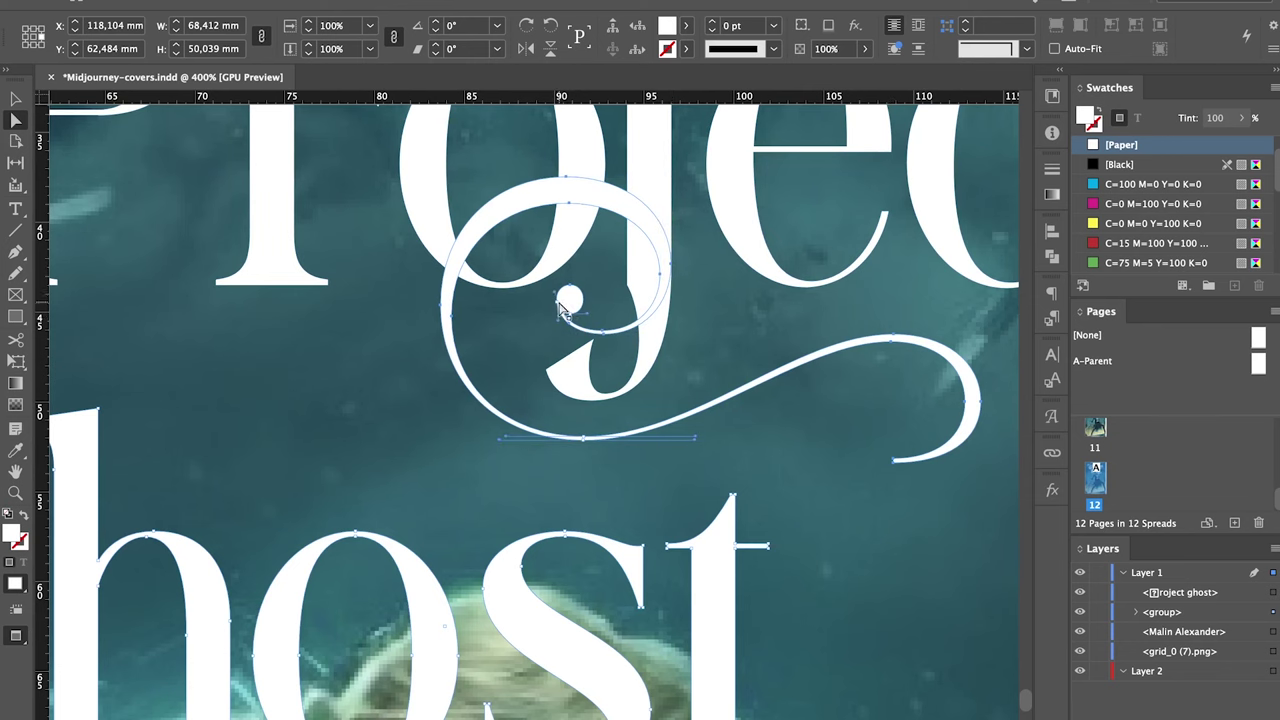
pyautogui.hotkey('ctrl', '0')
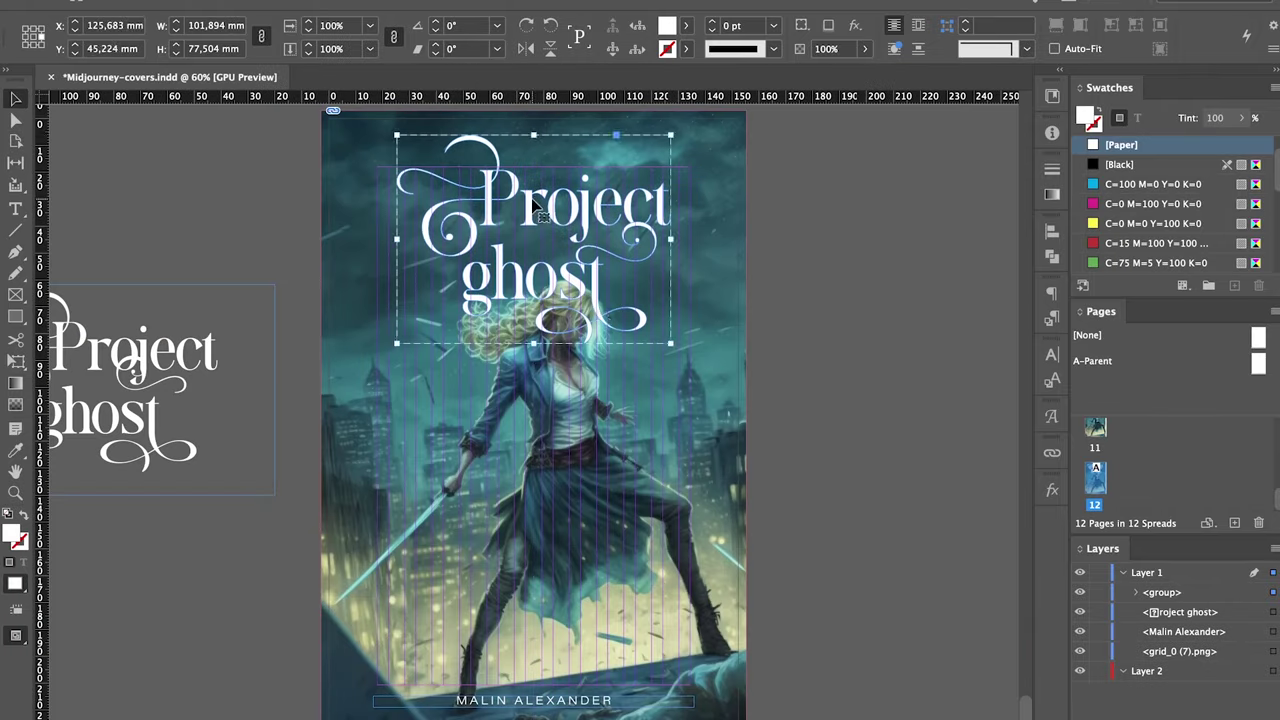
# Select the Project ghost title group and the cover illustration, then send the illustration to Photoshop for editing.
pyautogui.click(601, 314)
pyautogui.click(533, 426)
pyautogui.rightClick(709, 403)
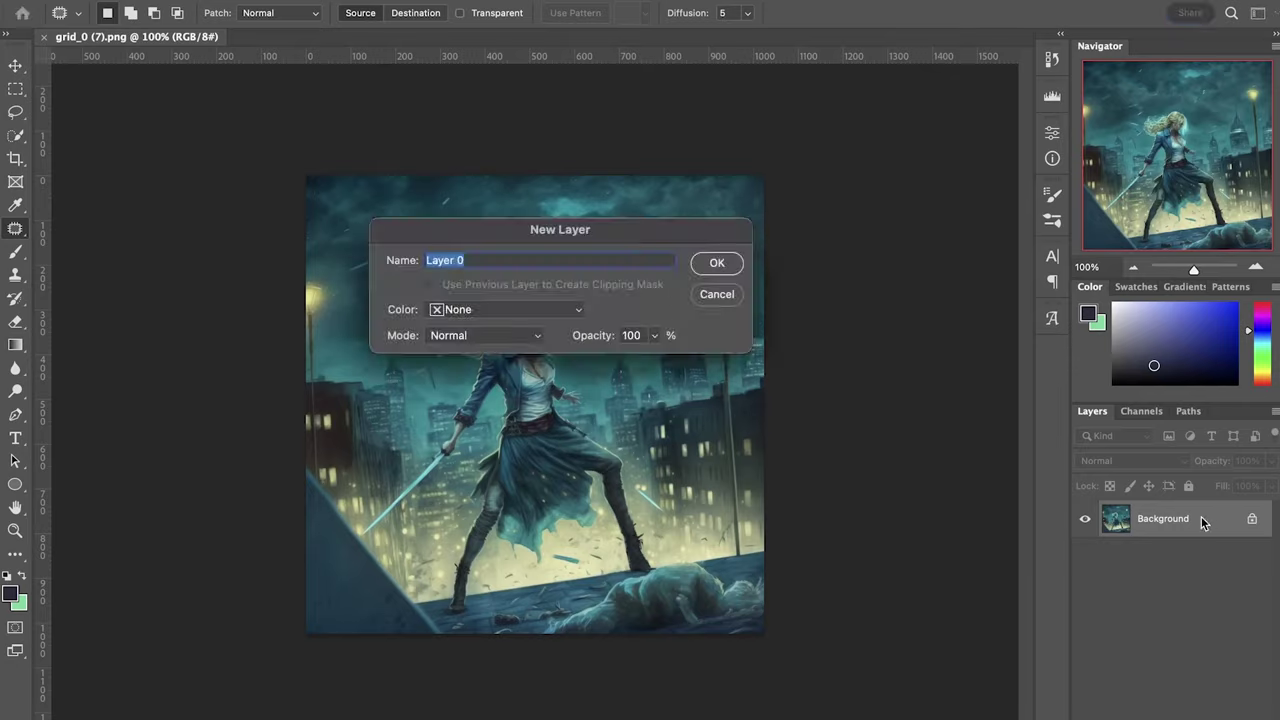
# Extend the canvas upward and content-aware fill the new sky with Medium rotation and scaling on.
pyautogui.click(252, 115)
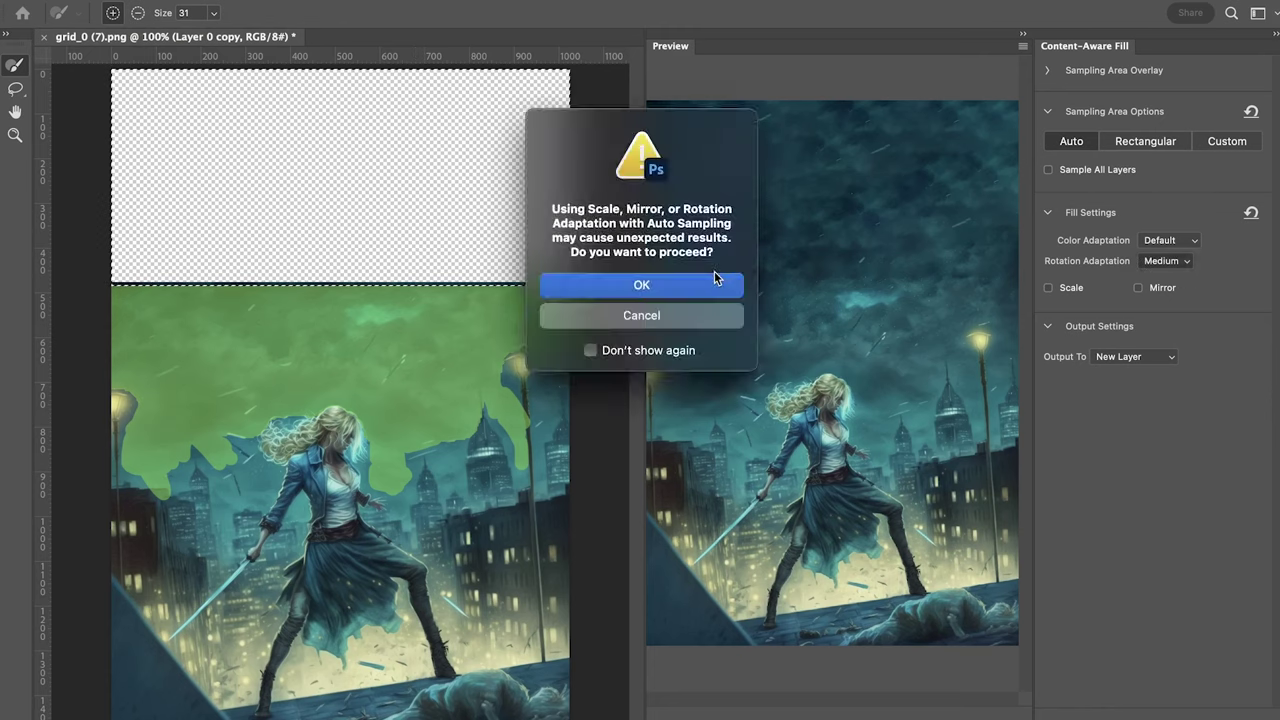
pyautogui.click(715, 280)
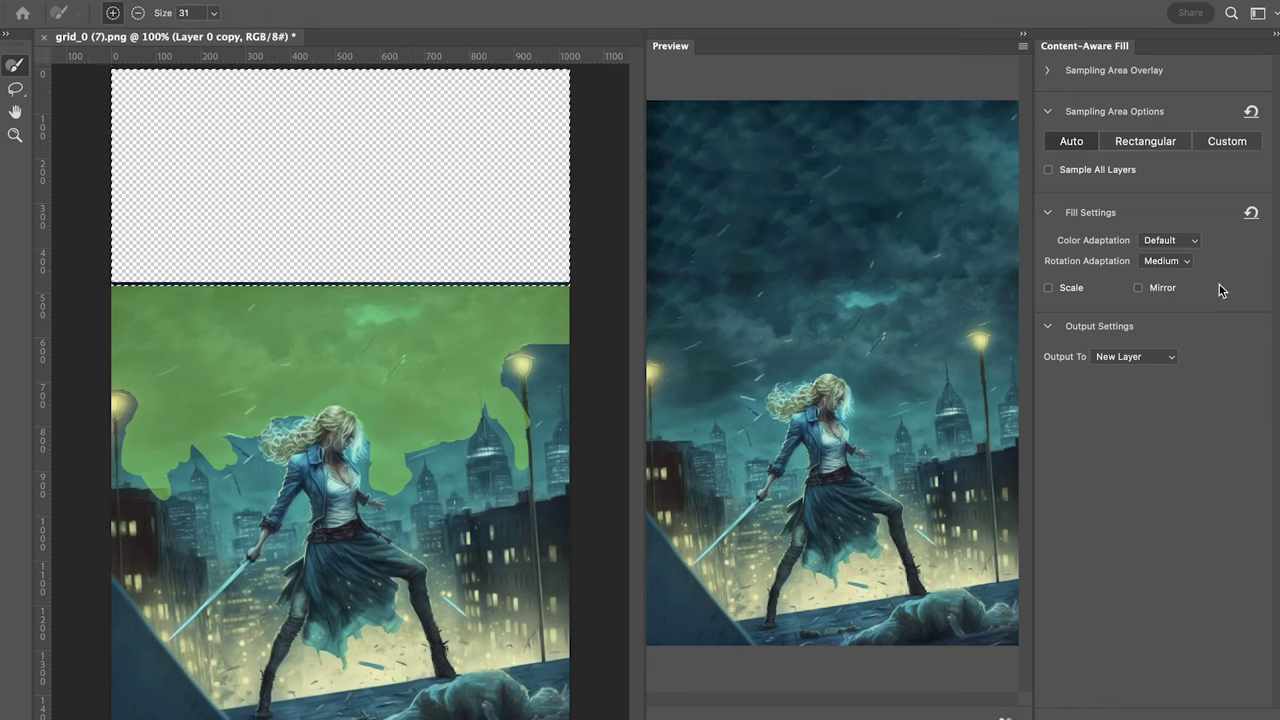
pyautogui.click(1068, 287)
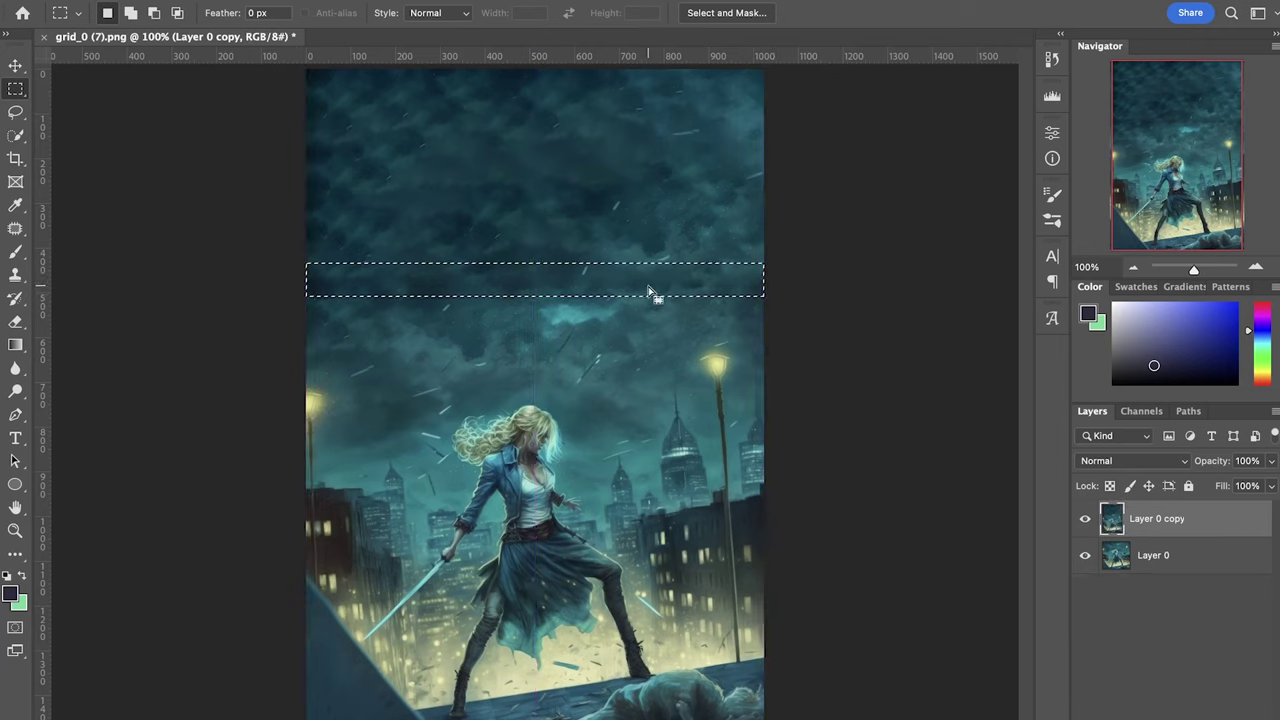
pyautogui.click(434, 254)
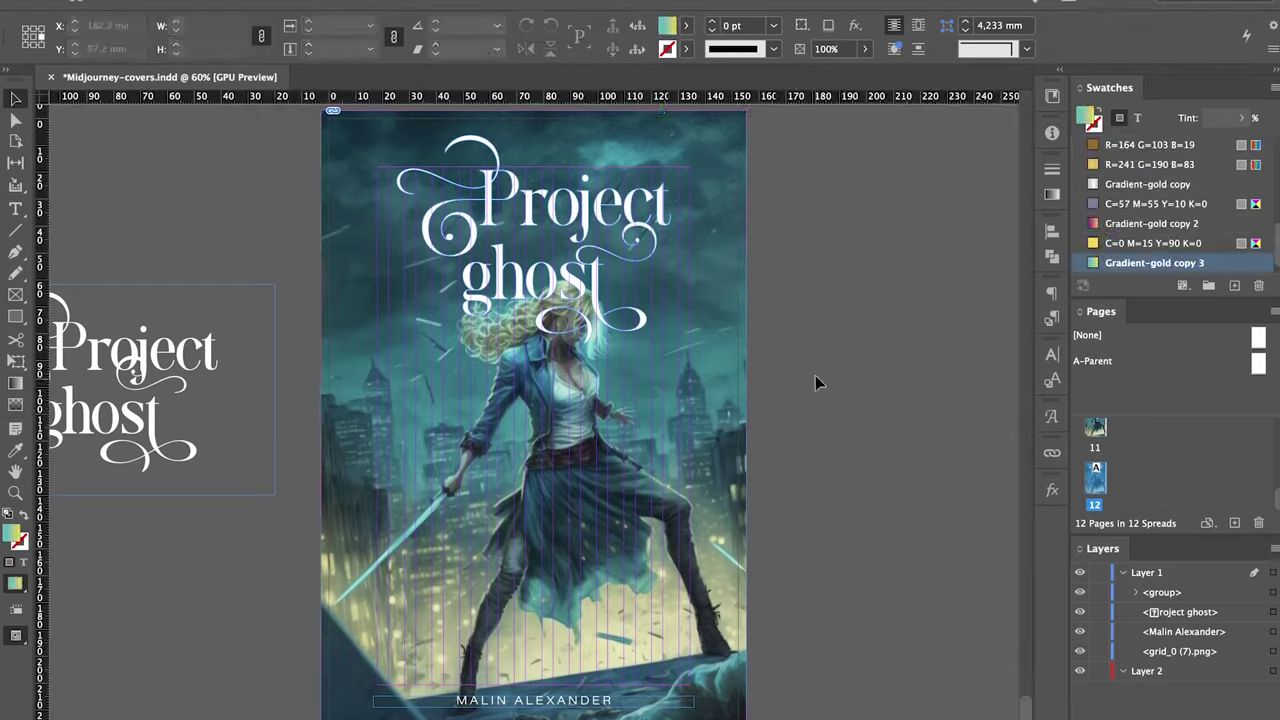
# Replace the cover image with grid_0 (7).psd and fill the title with the C=0 M=15 Y=90 K=0 swatch.
pyautogui.hotkey('ctrl', 'd')
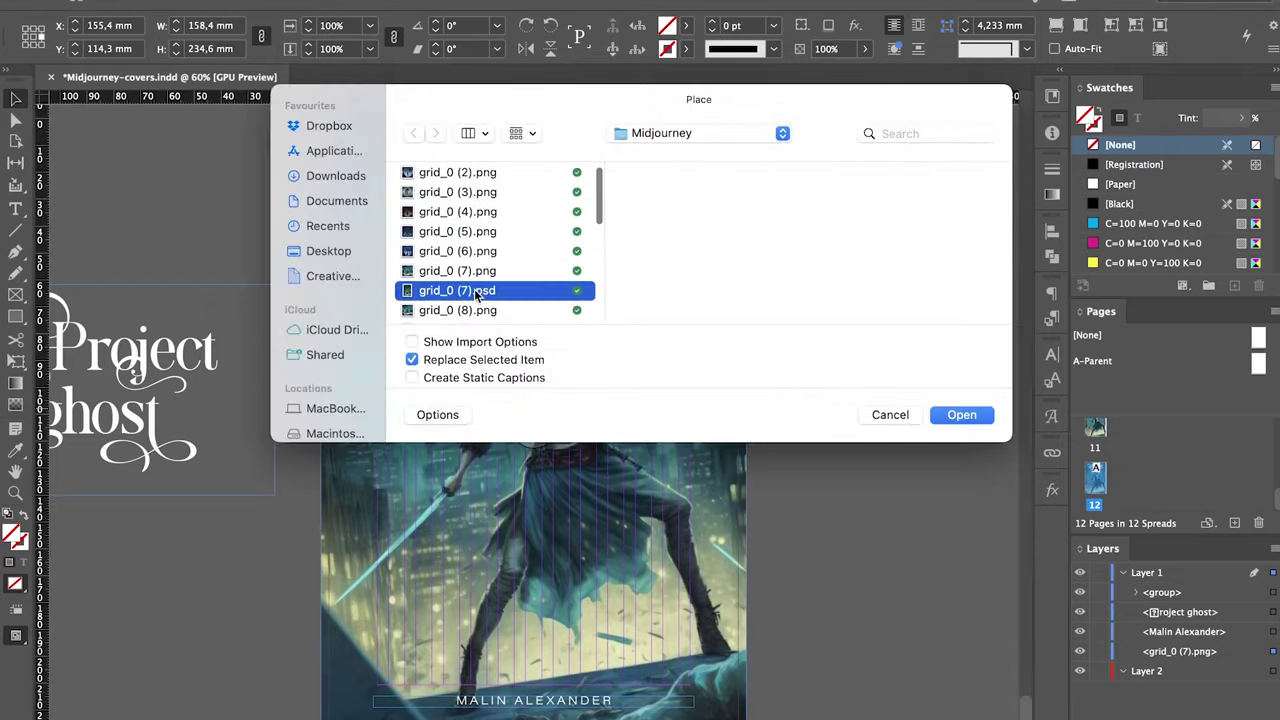
pyautogui.press('Return')
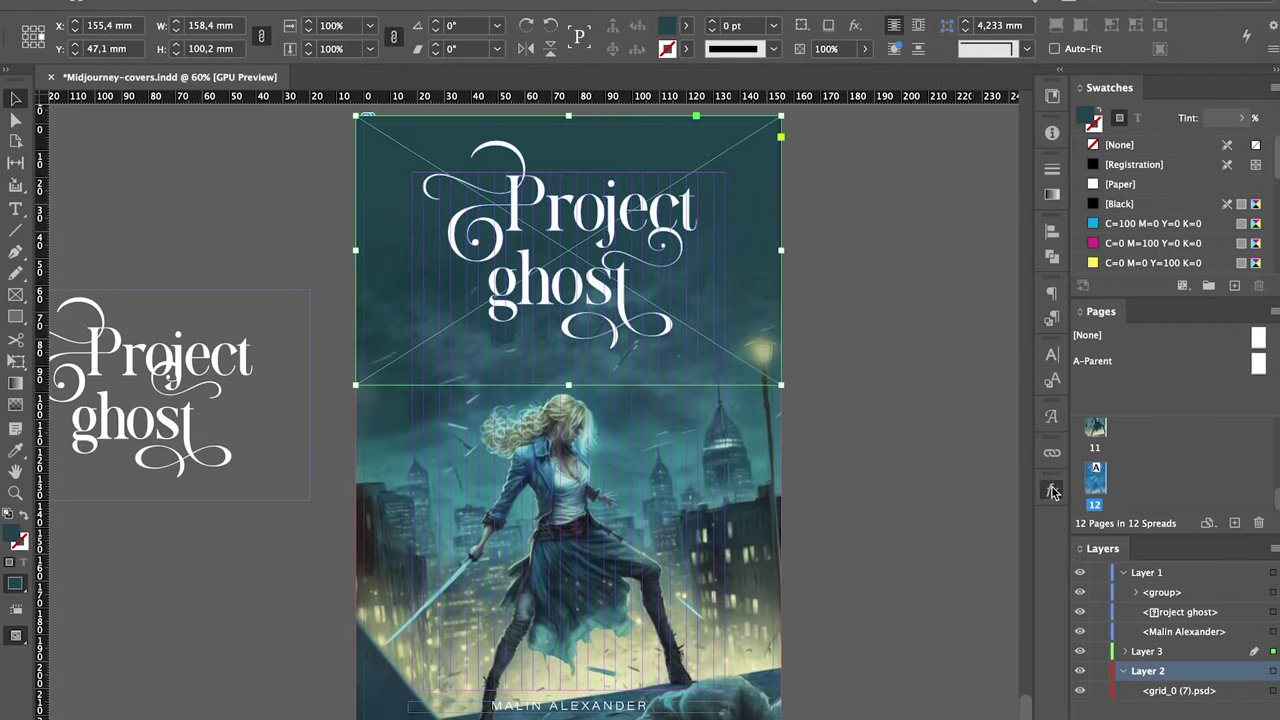
pyautogui.click(1052, 490)
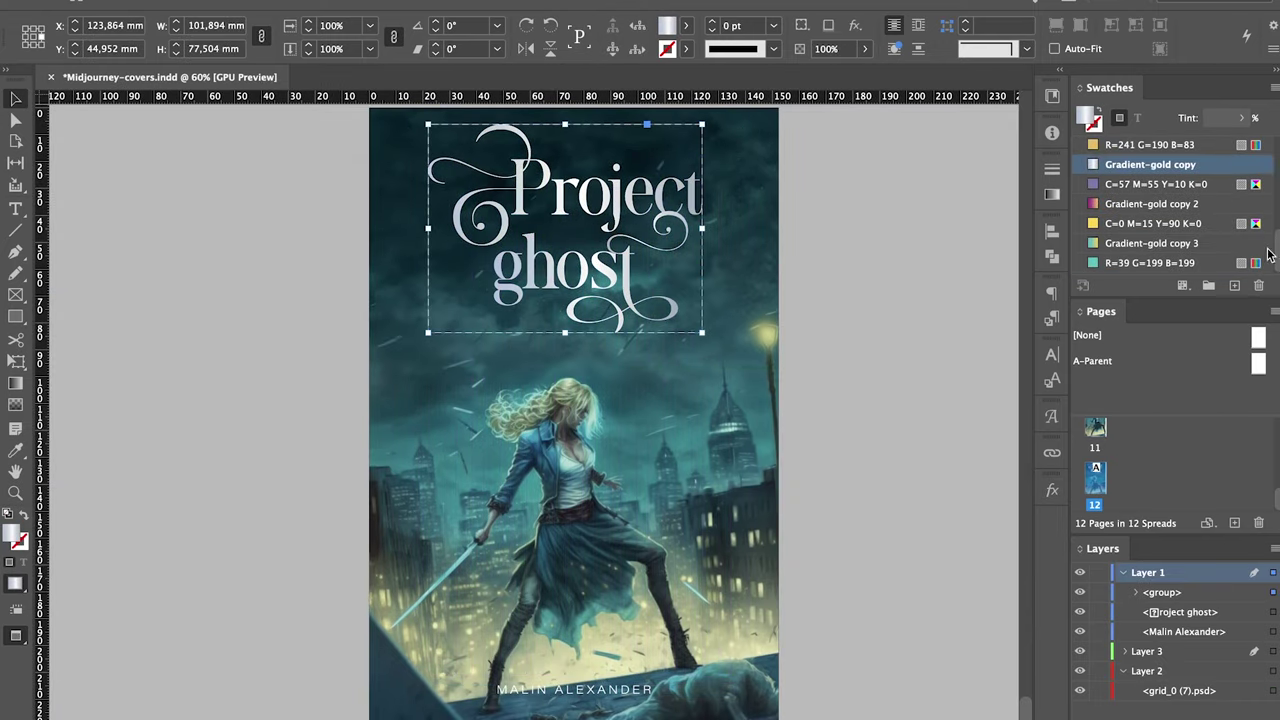
pyautogui.click(1152, 223)
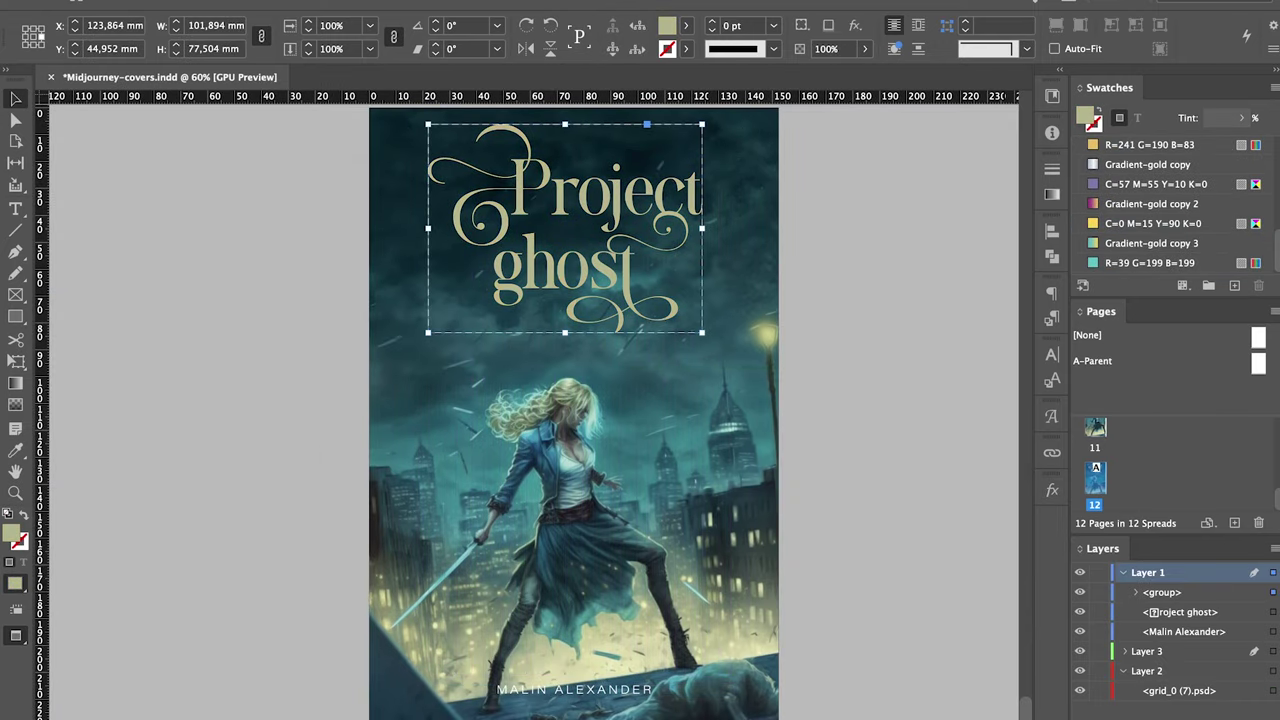
# Give the title a Bevel and Emboss with Soften 0 mm, Depth 69% and Chisel Hard technique.
pyautogui.rightClick(490, 200)
pyautogui.click(540, 495)
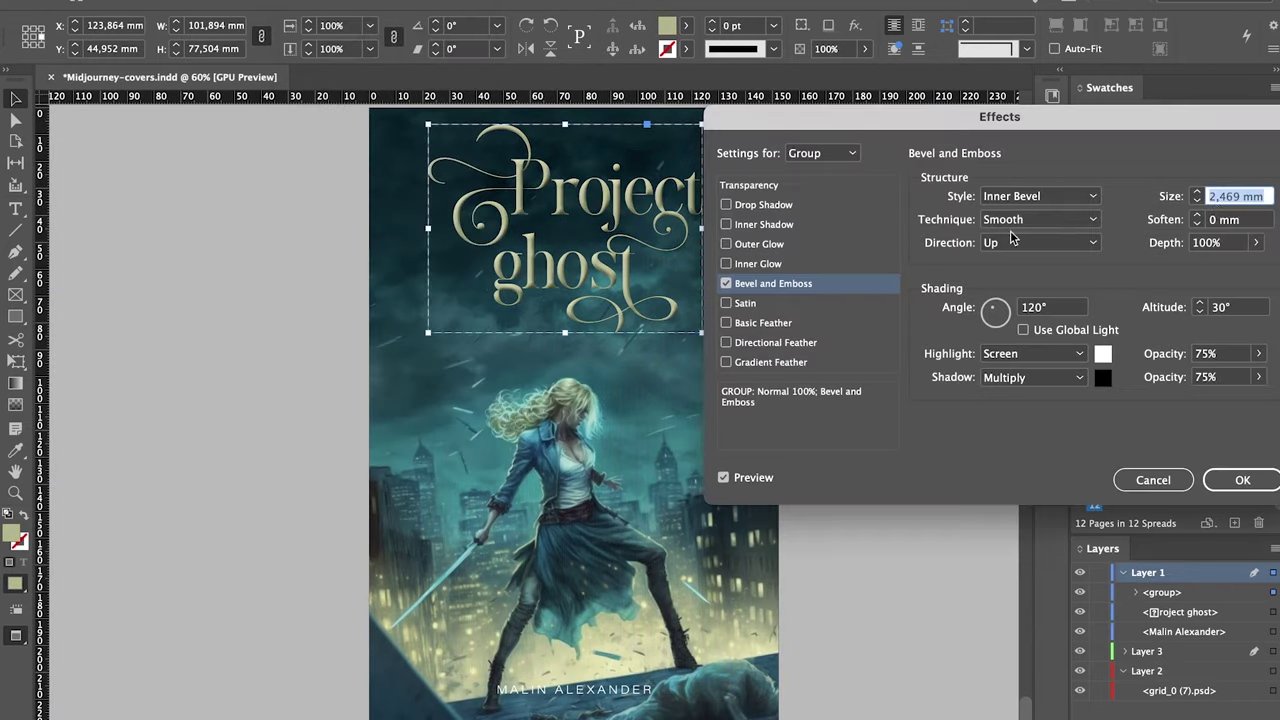
pyautogui.click(1198, 222)
pyautogui.moveTo(1256, 242); pyautogui.dragTo(1229, 267)
pyautogui.click(1080, 257)
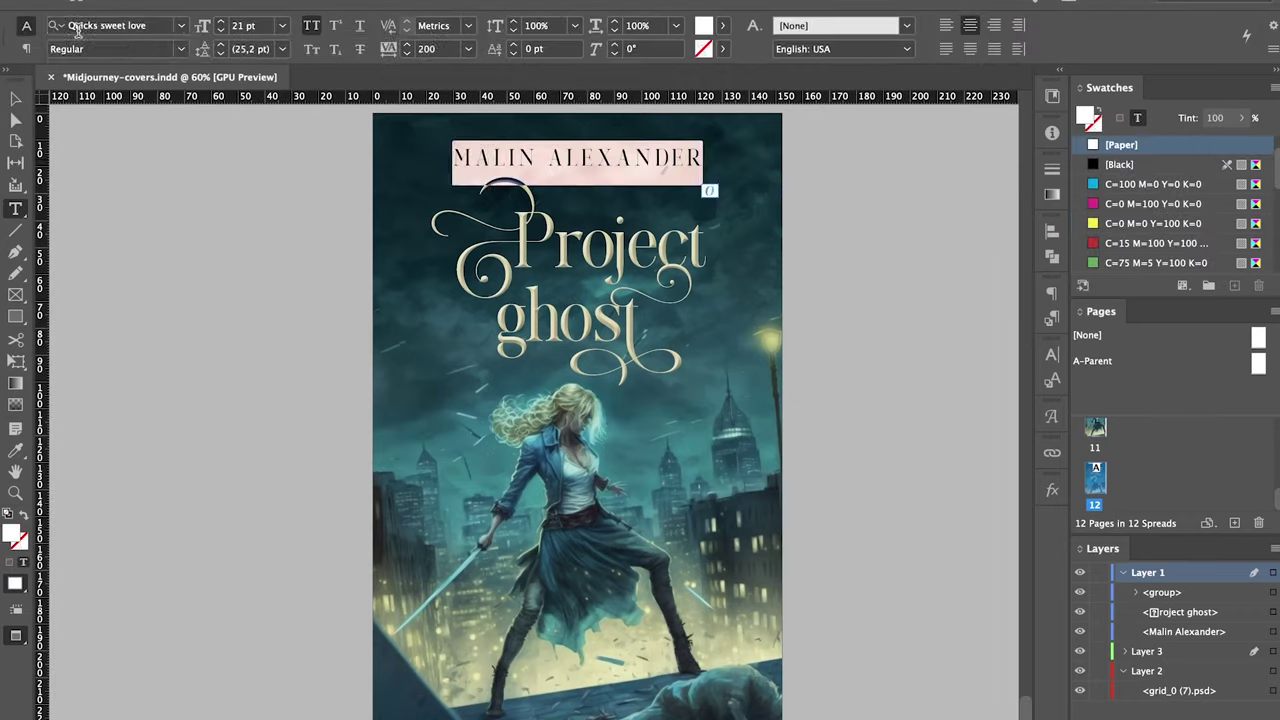
# Restyle the title as mint brush-lettered PROJECT GHOST with an 80% Precise outer glow.
pyautogui.click(489, 140)
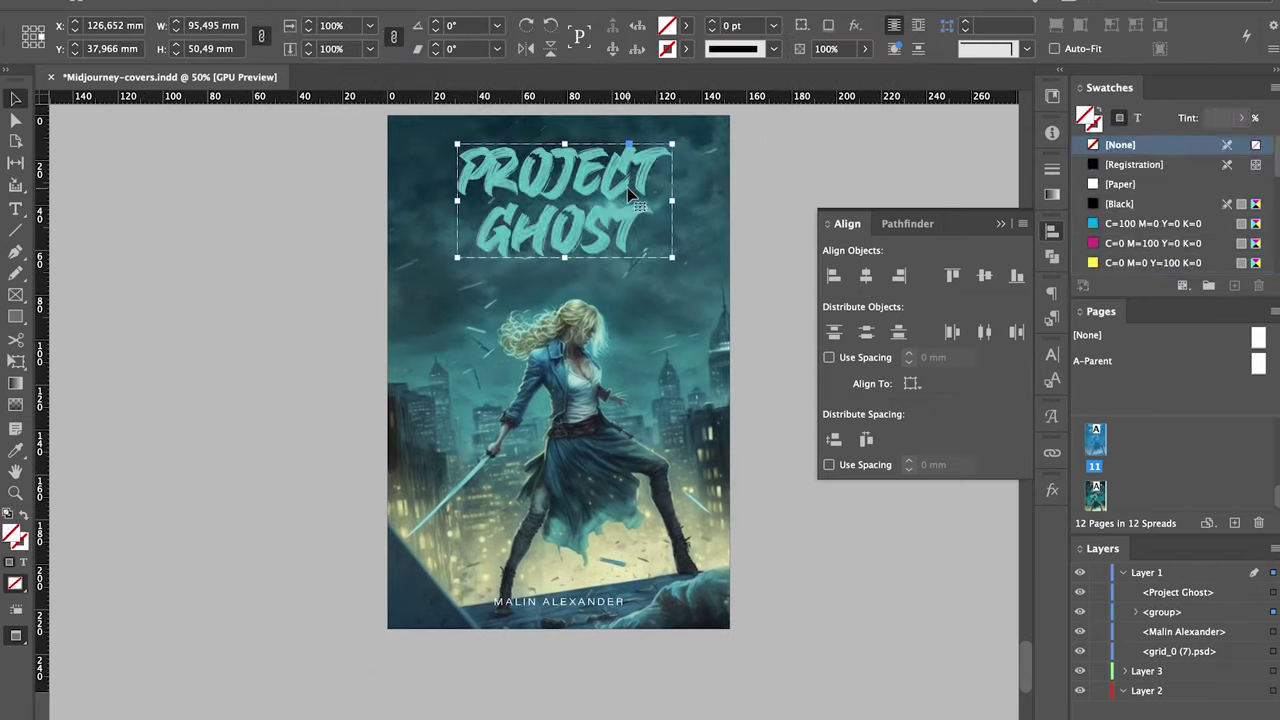
pyautogui.click(803, 287)
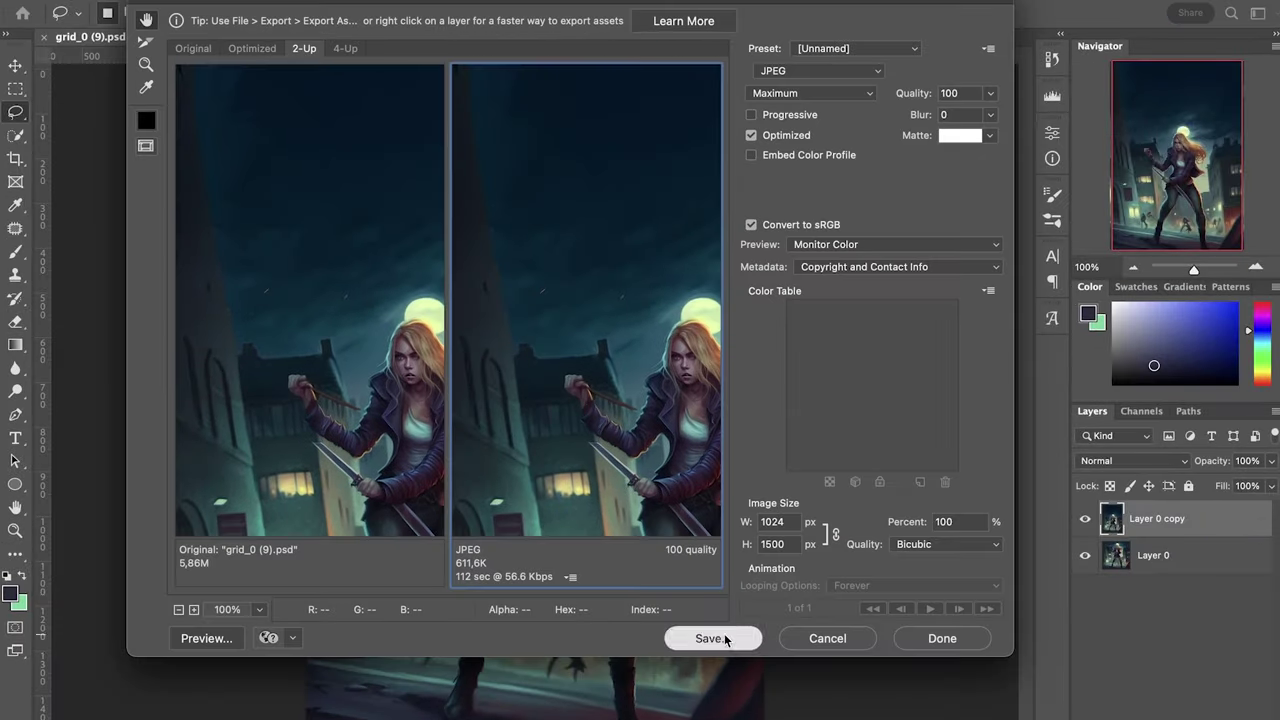
# Save the optimized JPEG to Downloads and send it to the Midjourney Bot chat.
pyautogui.click(713, 638)
pyautogui.click(60, 366)
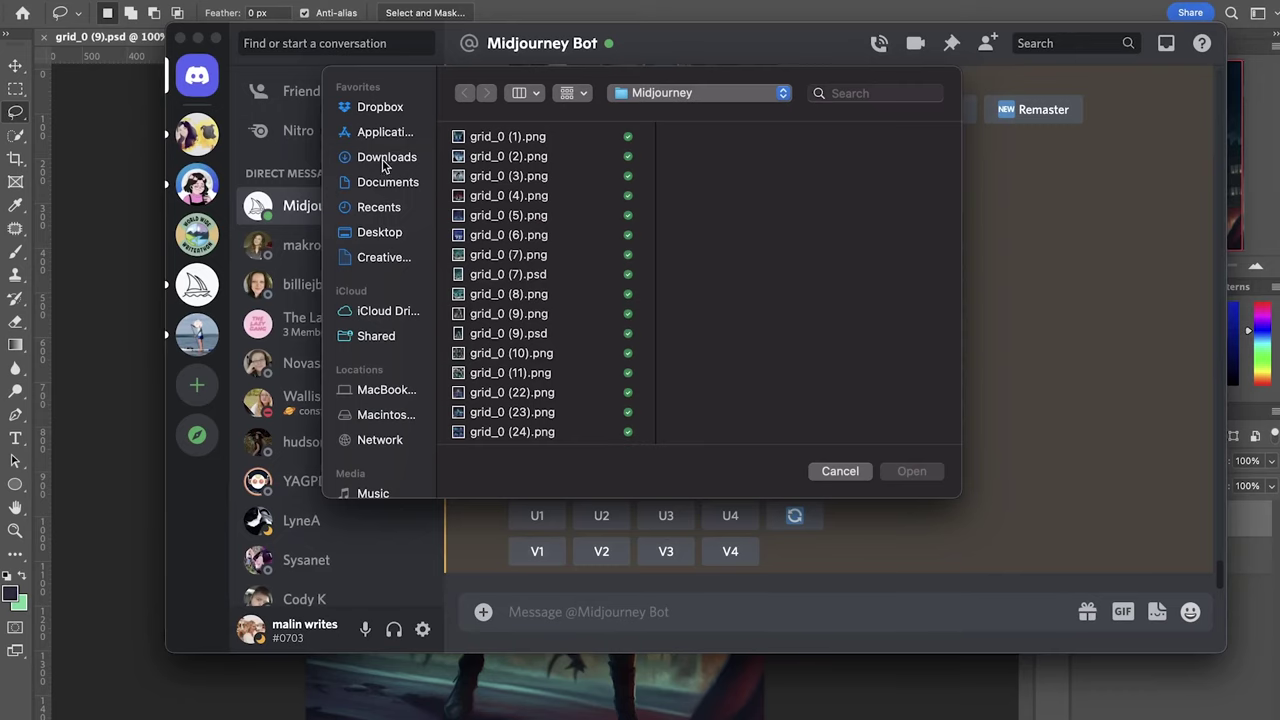
pyautogui.click(382, 159)
pyautogui.click(503, 131)
pyautogui.click(911, 471)
pyautogui.press('Return')
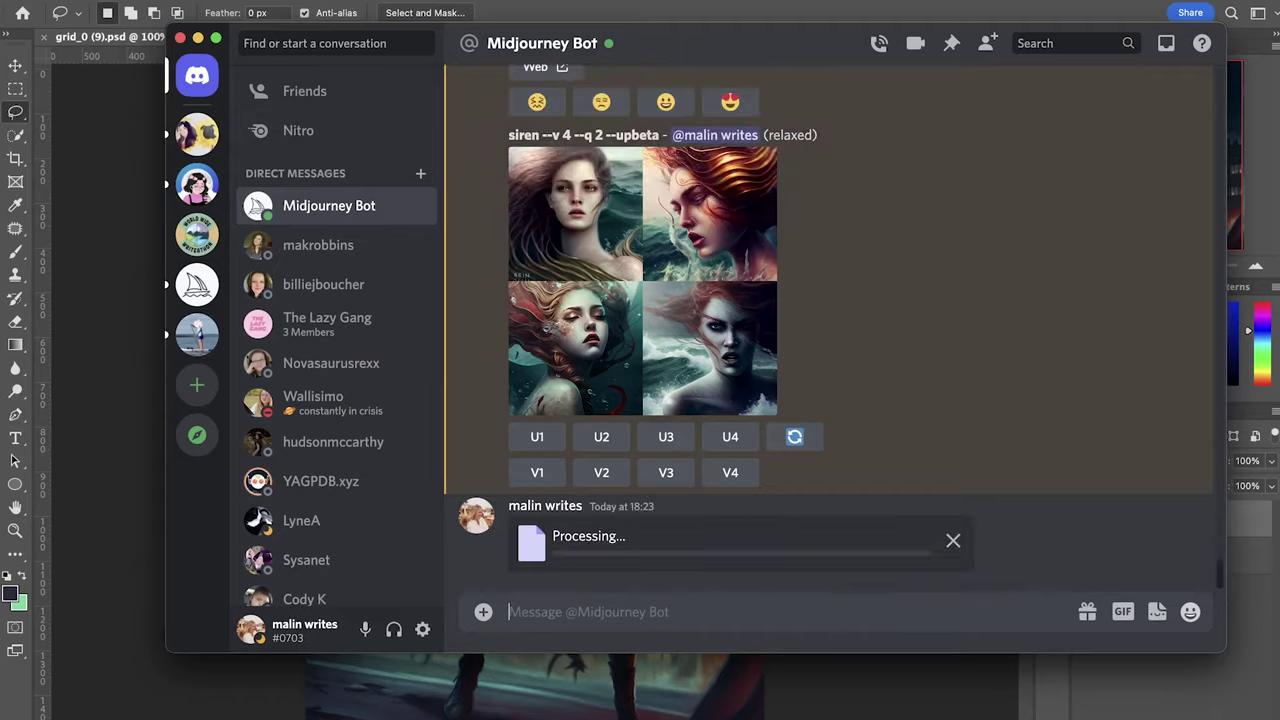
# Submit an /imagine prompt for a female swordsman with the uploaded image link and comic-book style keywords.
pyautogui.scroll(20, 848, 189)
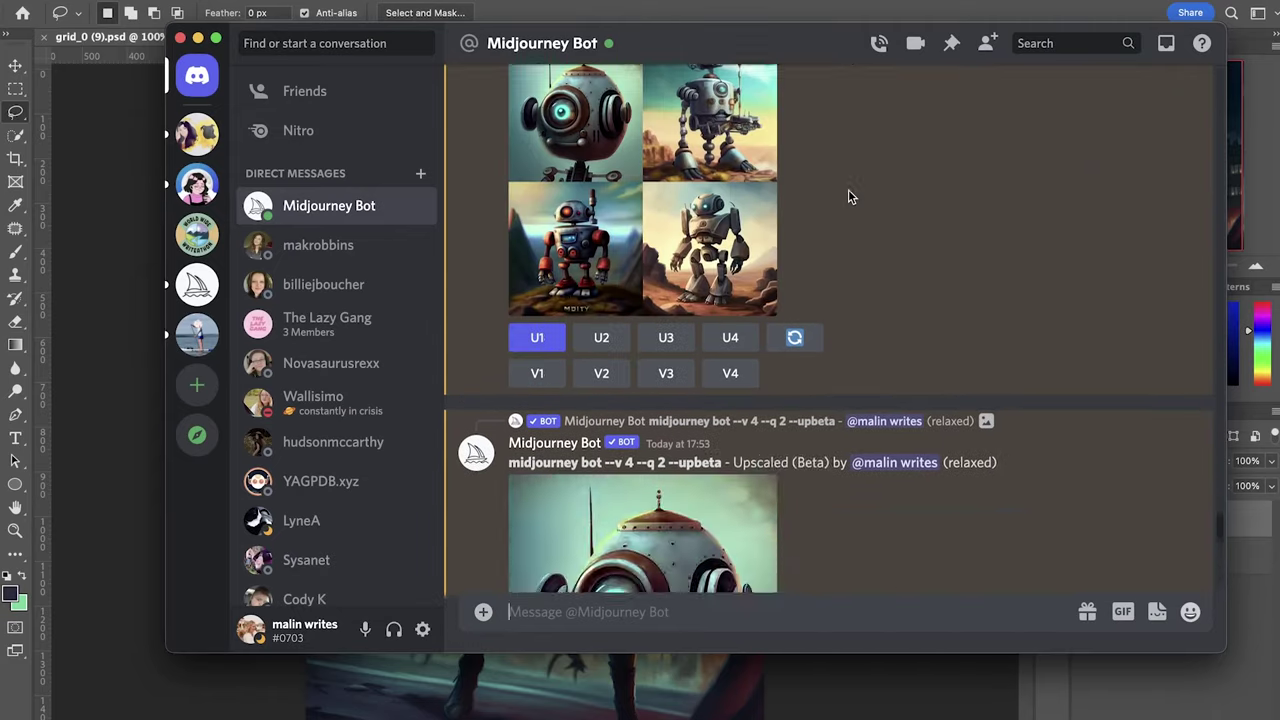
pyautogui.scroll(15, 848, 189)
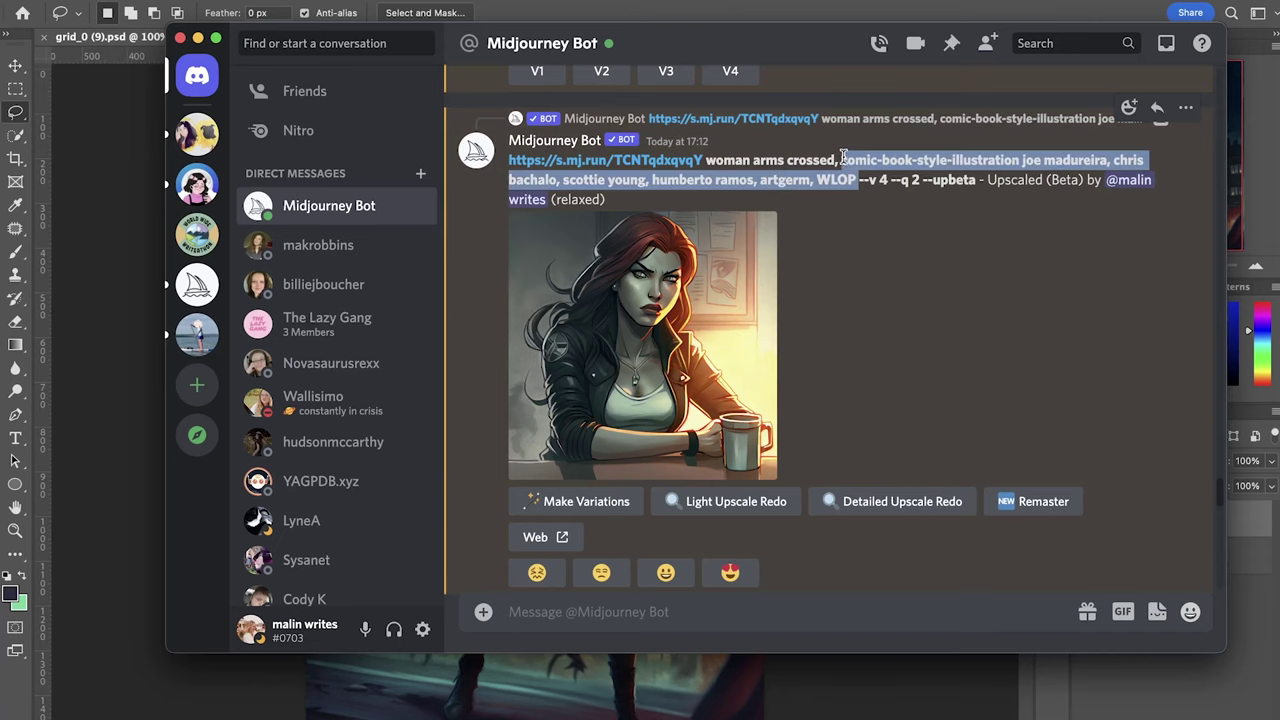
pyautogui.scroll(-5, 884, 284)
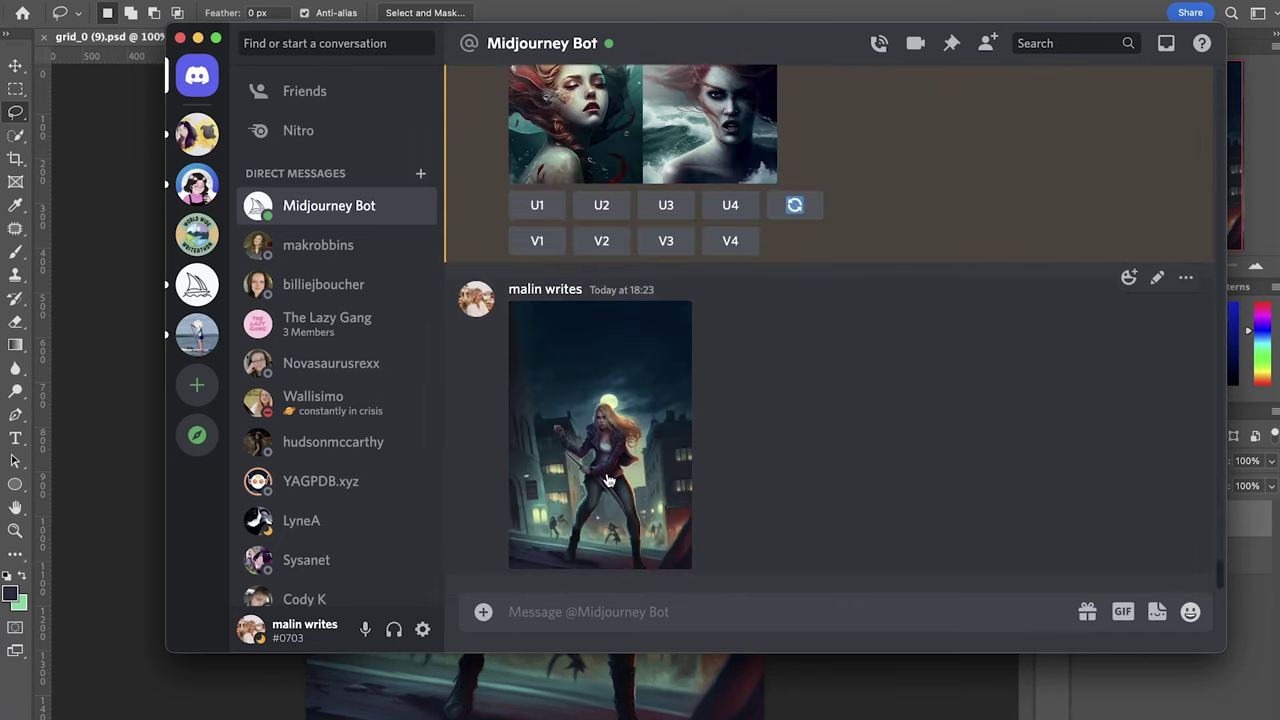
pyautogui.write('/i')
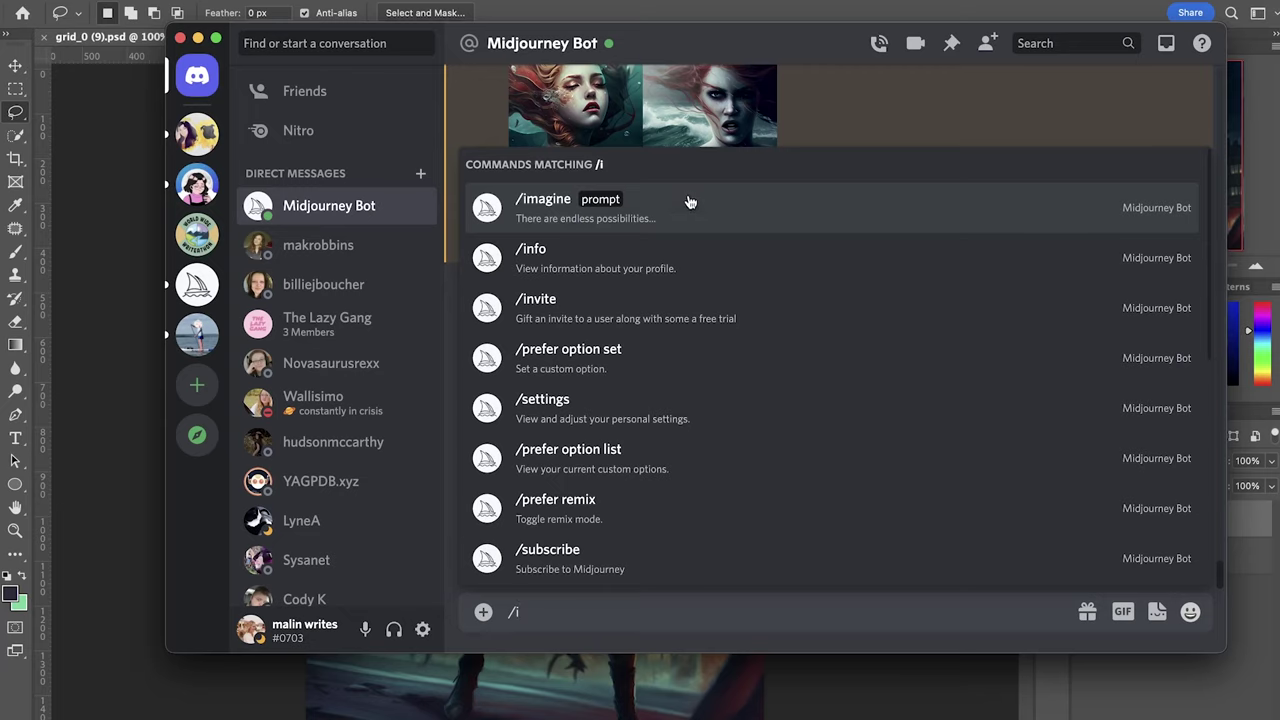
pyautogui.click(686, 198)
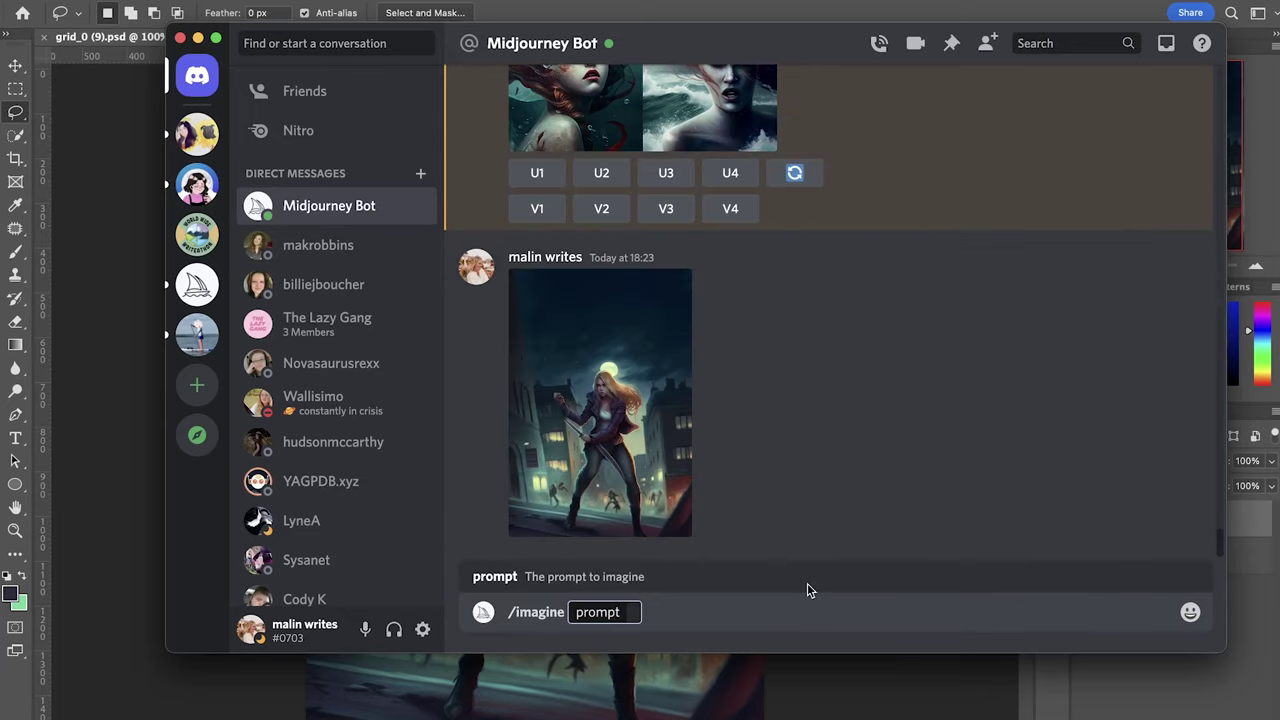
pyautogui.write('Femal')
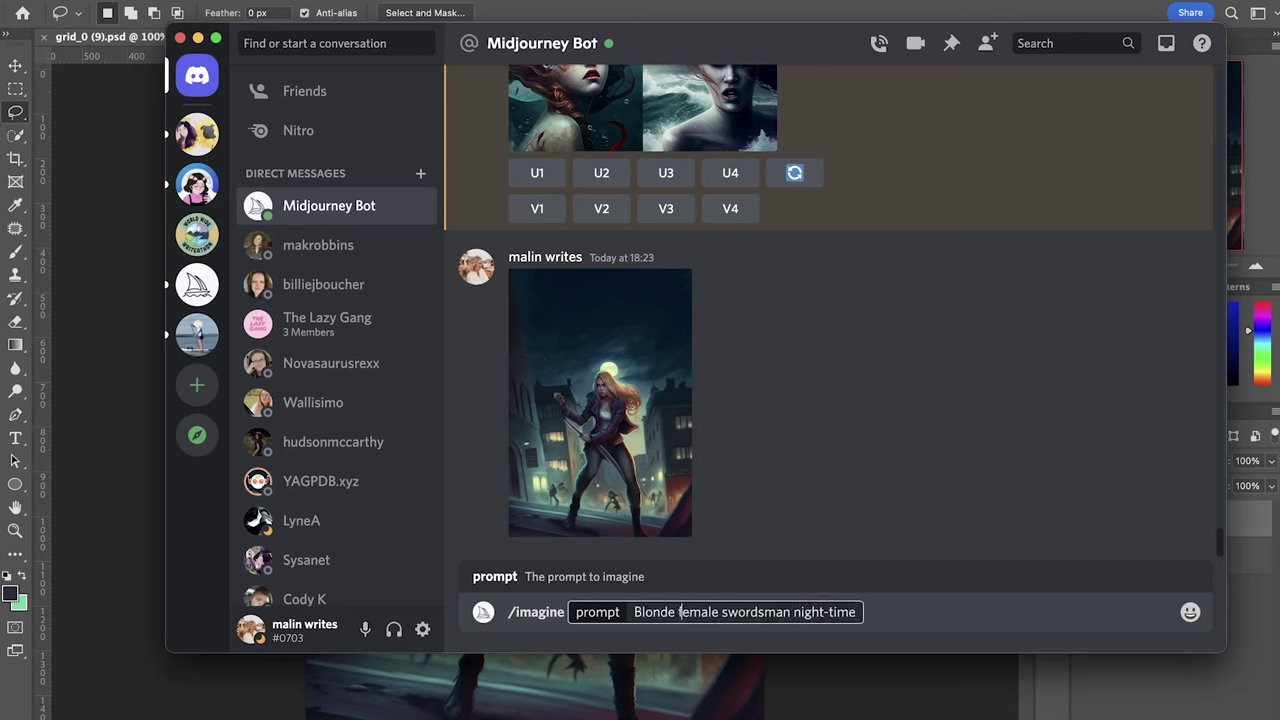
pyautogui.write('comic-book-style-illustration joe madureira, chris bachalo, scottie young, humberto ramos, artgerm, WLOP')
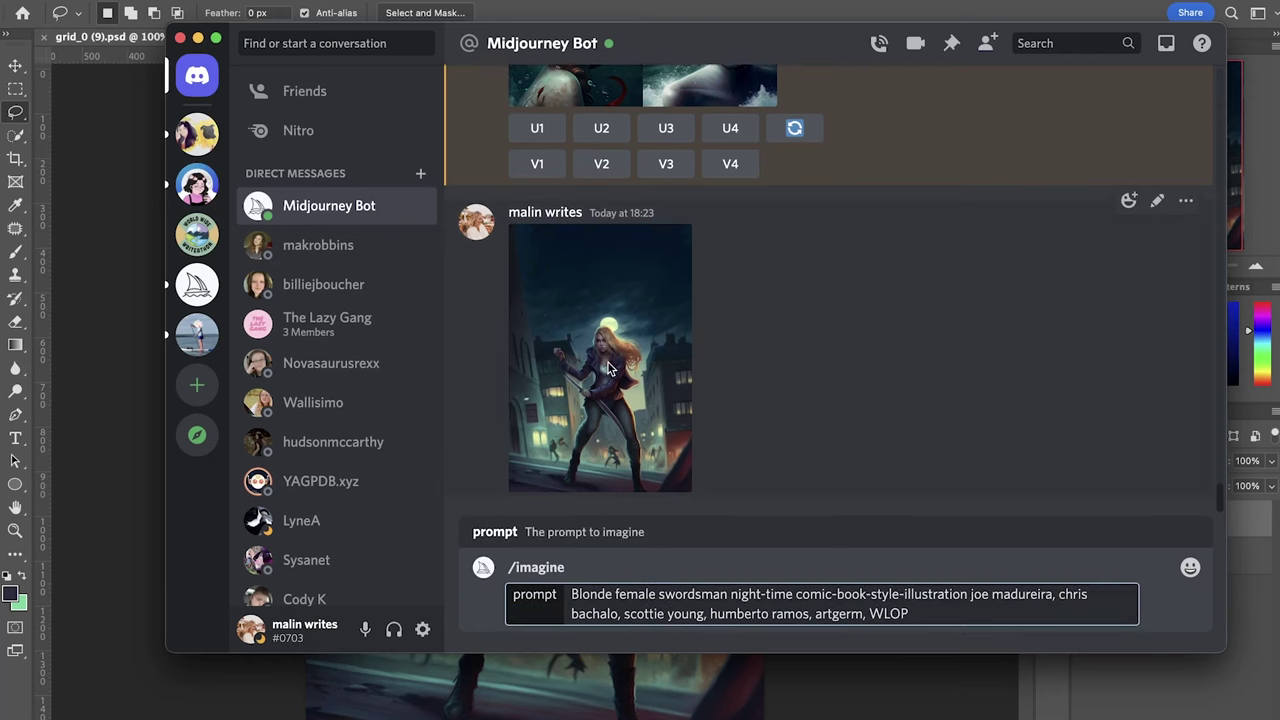
pyautogui.rightClick(602, 370)
pyautogui.click(700, 590)
pyautogui.press('super+v')
pyautogui.press('Return')
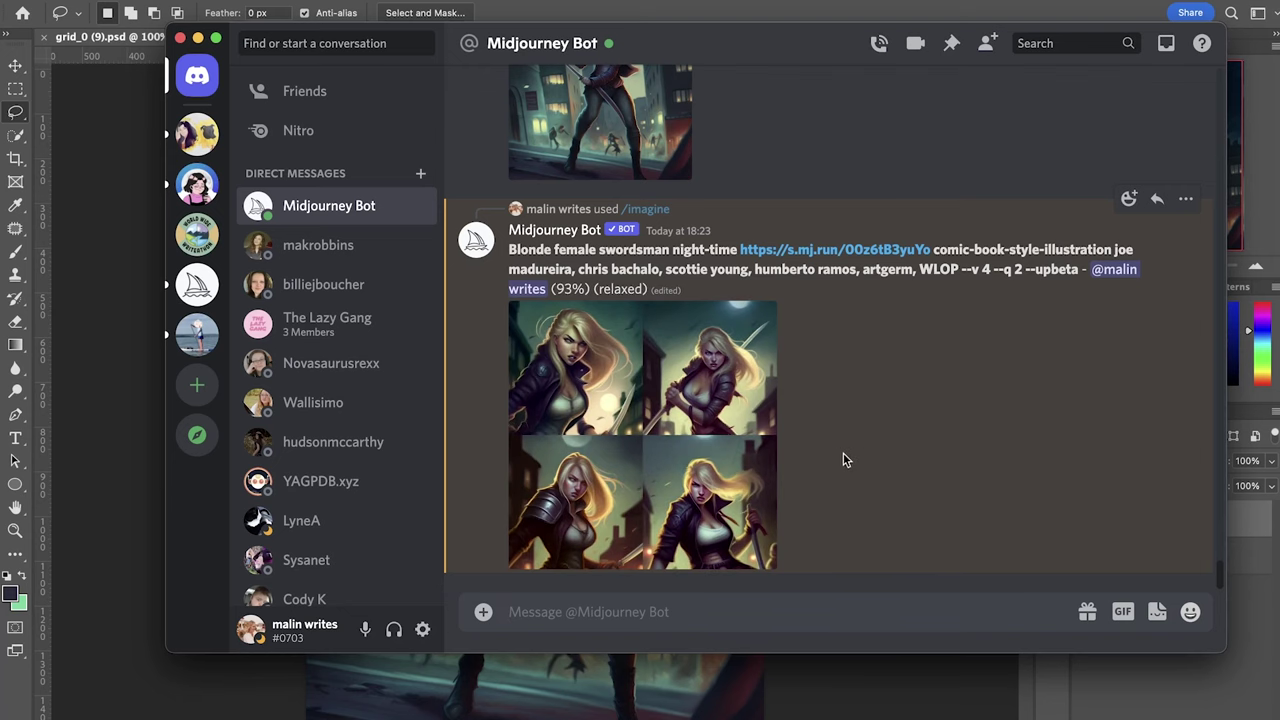
# Inspect the generated grid and upscale the fourth image (U4).
pyautogui.click(727, 410)
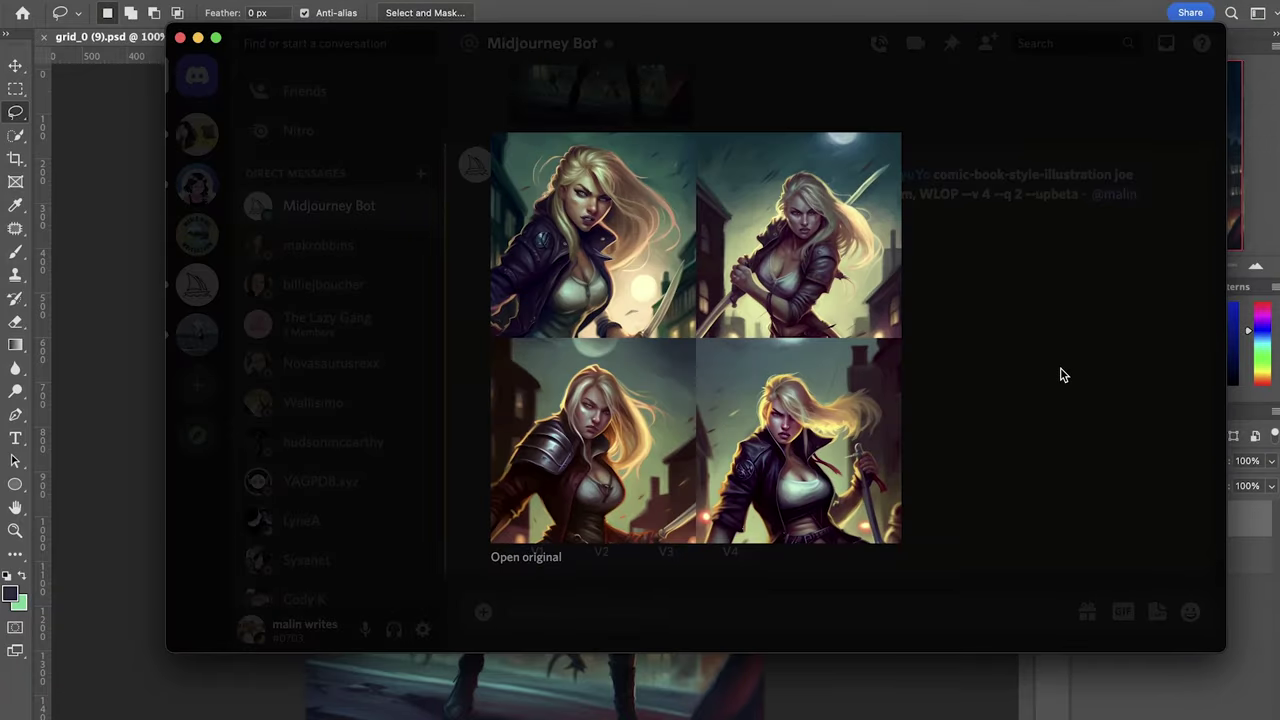
pyautogui.click(1063, 375)
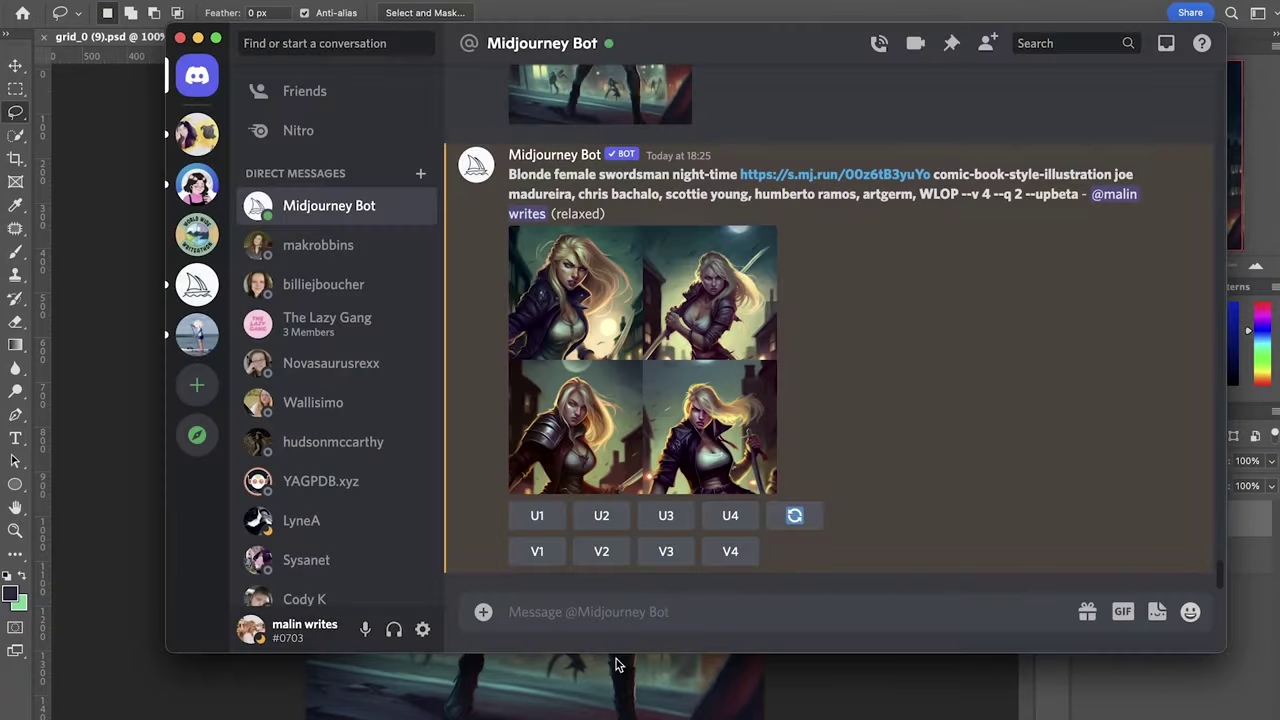
pyautogui.click(731, 516)
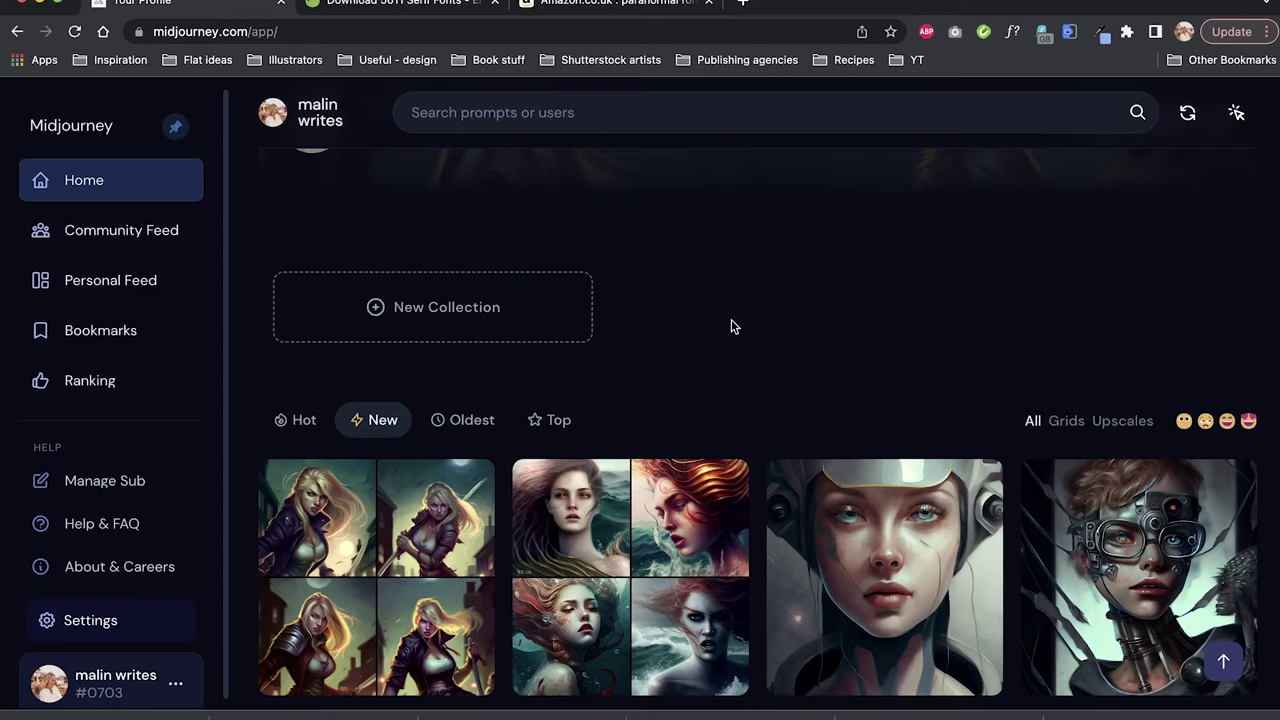
# Return to Discord, view the upscaled swordsman, and copy the earlier cover image's link.
pyautogui.hotkey('ctrl', 'Up')
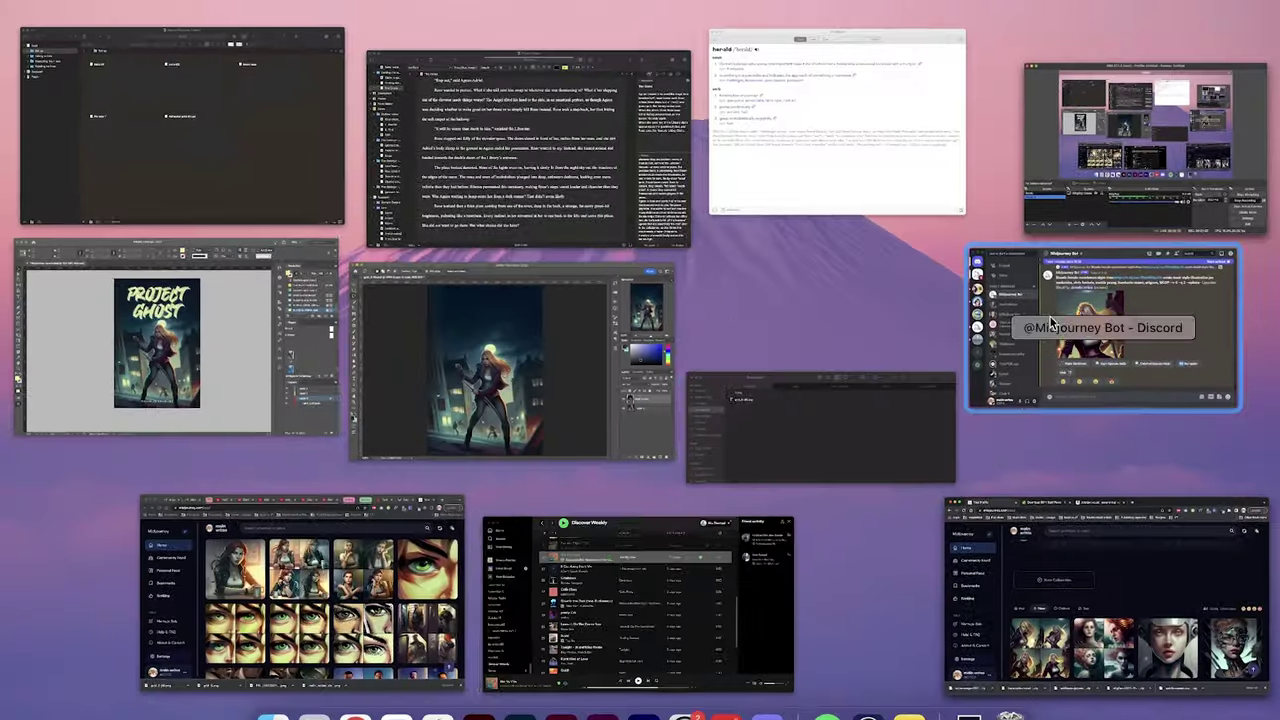
pyautogui.click(1110, 320)
pyautogui.click(673, 336)
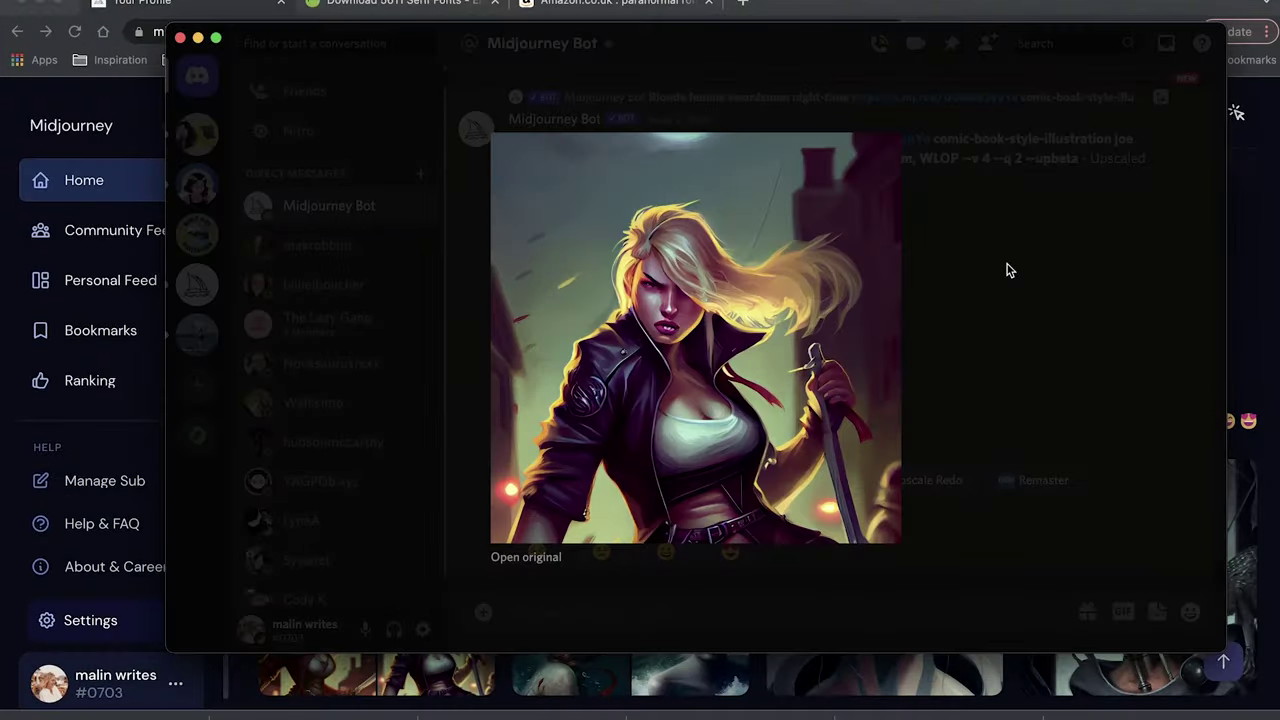
pyautogui.click(1008, 270)
pyautogui.scroll(10, 900, 300)
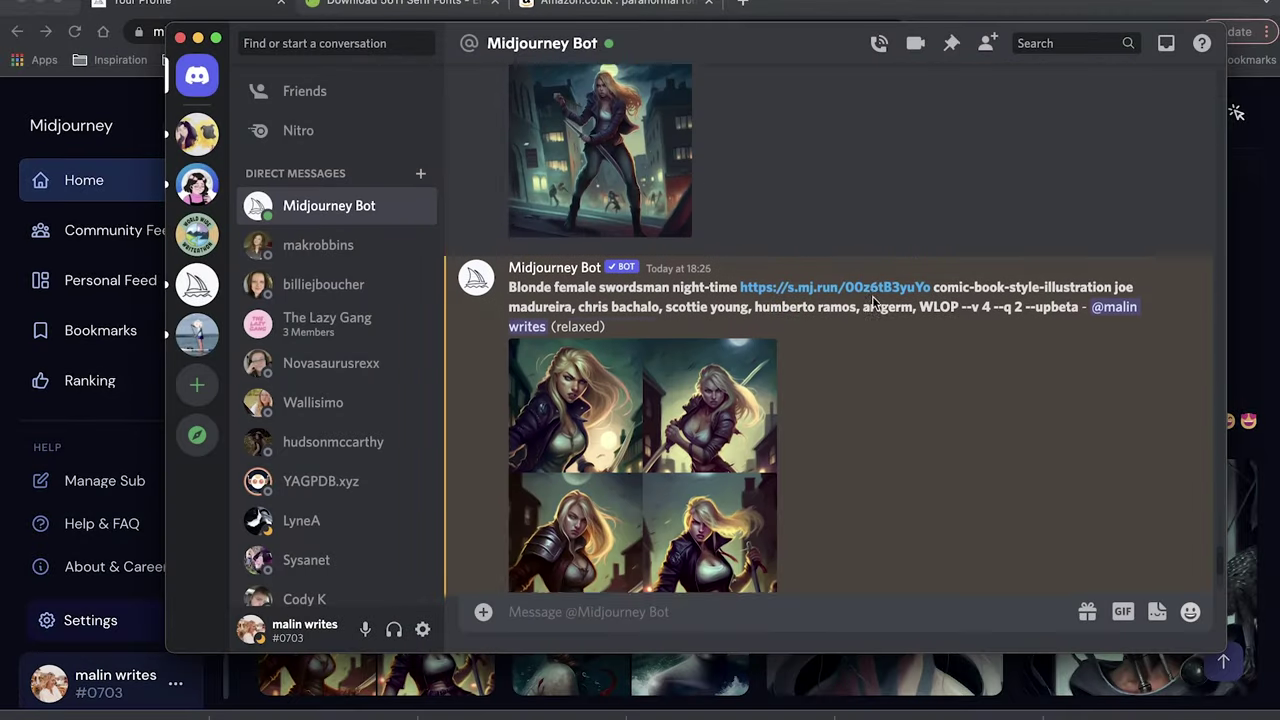
pyautogui.rightClick(608, 480)
pyautogui.click(686, 503)
pyautogui.scroll(-5, 890, 459)
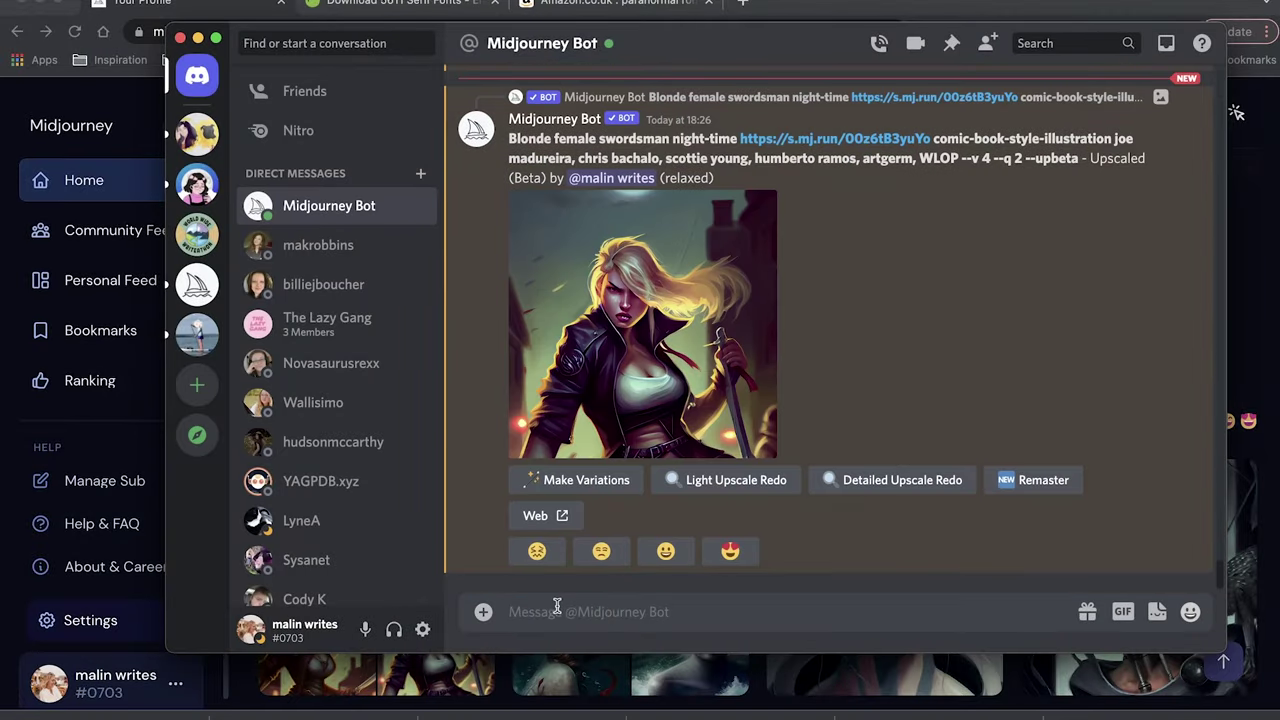
# Start a new /imagine prompt containing the cover image link and the upscaled swordsman link.
pyautogui.write('/i')
pyautogui.press('Tab')
pyautogui.rightClick(645, 540)
pyautogui.click(765, 510)
pyautogui.press('super+v')
pyautogui.rightClick(645, 180)
pyautogui.click(732, 562)
pyautogui.press('super+v')
# Add the earlier artist list, submit the two-image prompt, and refresh the Midjourney web gallery.
pyautogui.scroll(5, 778, 311)
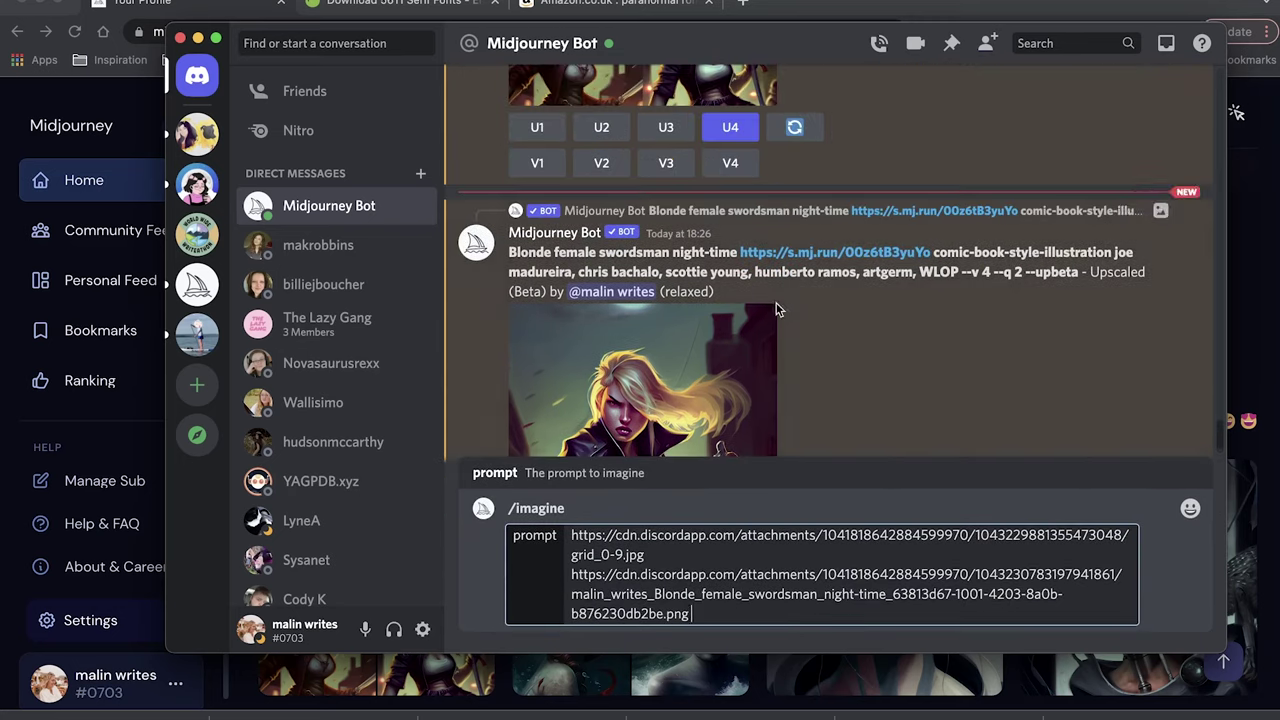
pyautogui.moveTo(583, 265); pyautogui.dragTo(1152, 254)
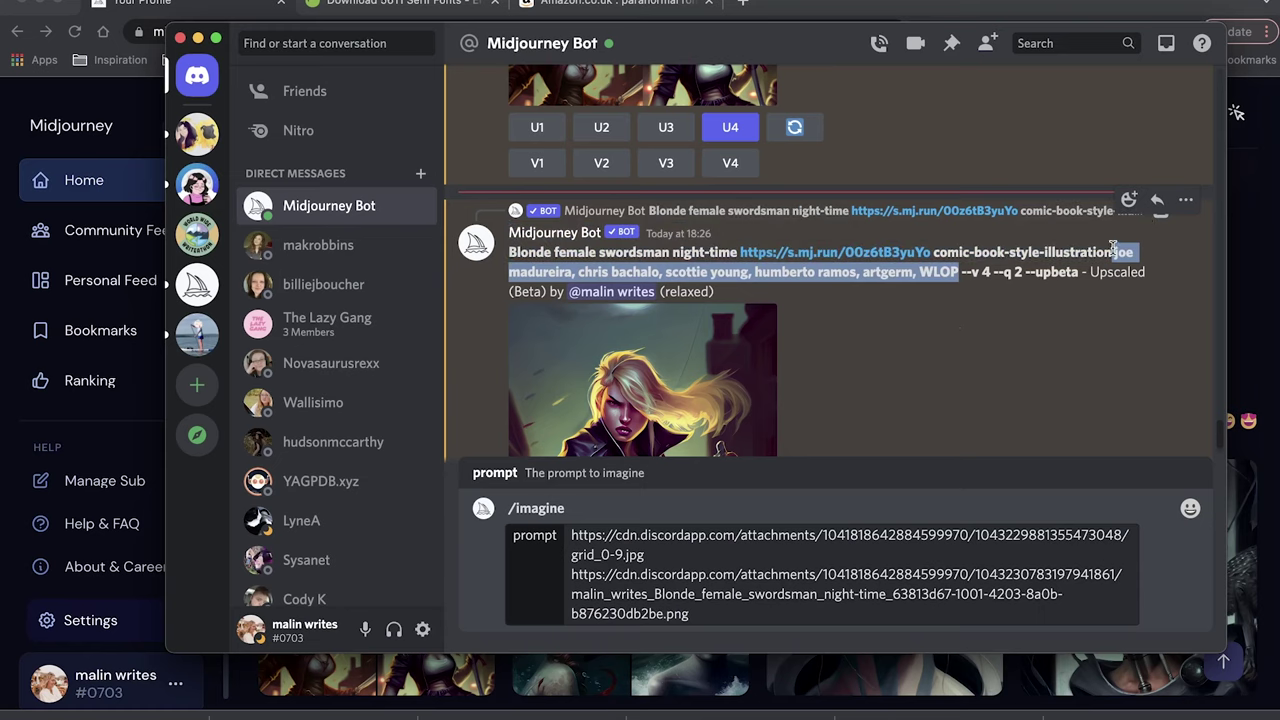
pyautogui.scroll(-5, 925, 363)
pyautogui.hotkey('ctrl', 'v')
pyautogui.press('Return')
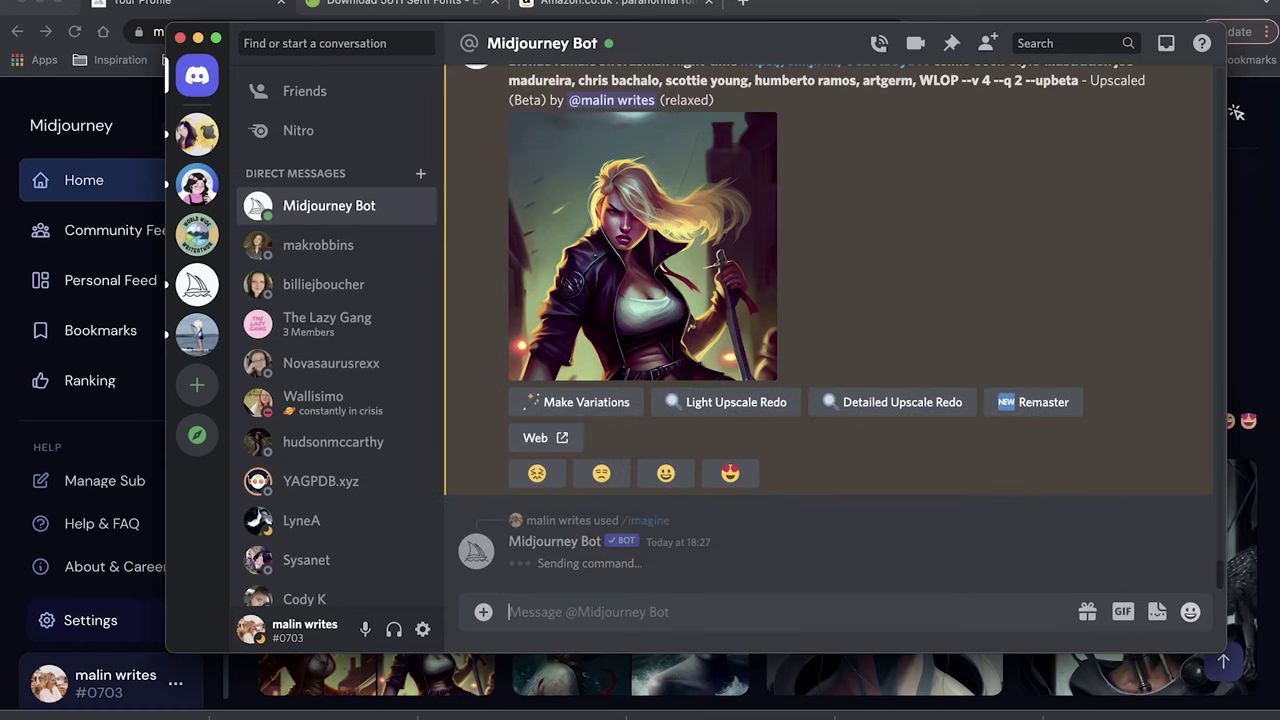
pyautogui.click(1210, 122)
pyautogui.click(1187, 114)
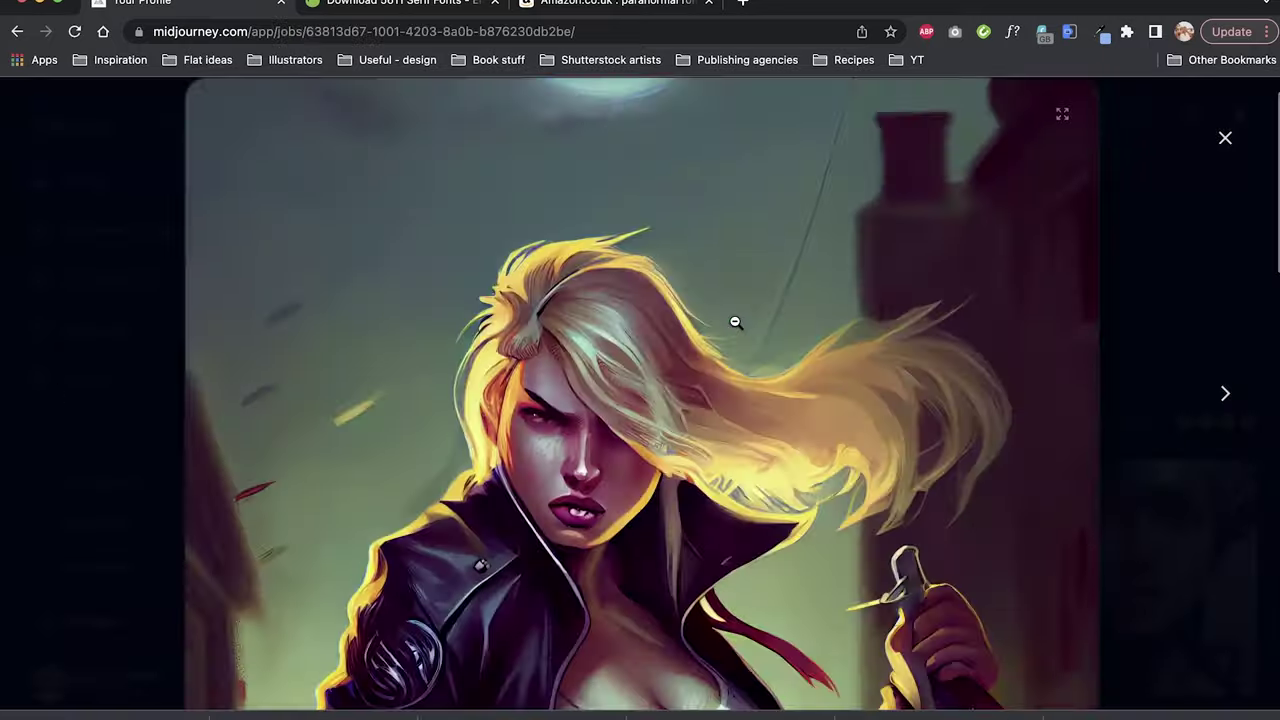
# Open grid_0 (14).png in Photoshop, unlock its layer, and transform the lassoed hair to extend it upward.
pyautogui.rightClick(837, 234)
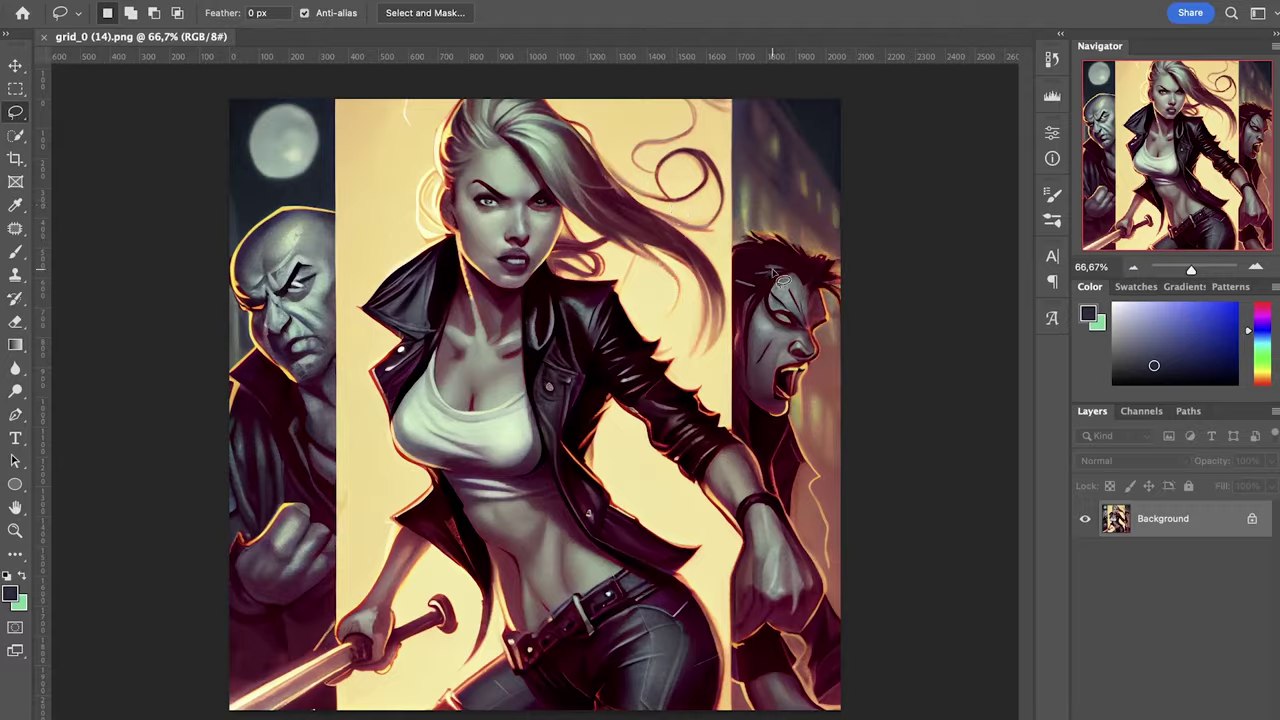
pyautogui.press('super+minus')
pyautogui.click(1208, 523)
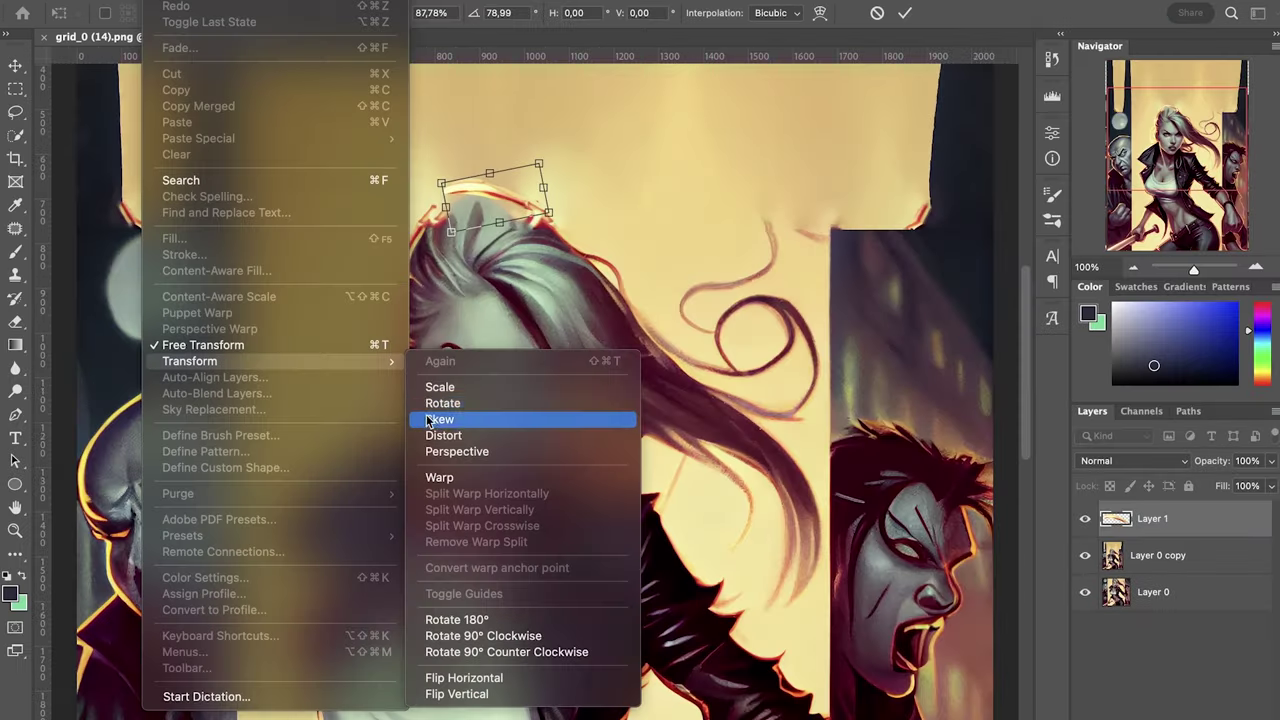
pyautogui.click(438, 419)
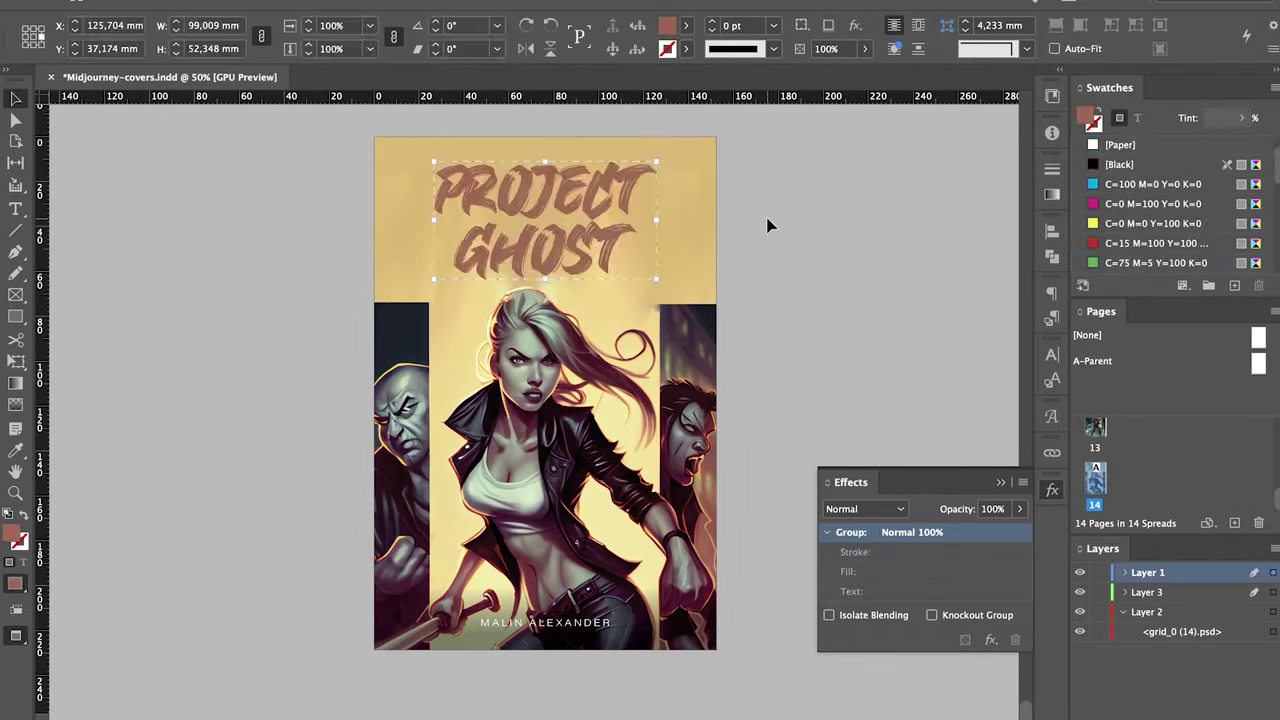
# Trace a no-fill pen shape along the sword tip, then view the full Project Ghost cover.
pyautogui.click(630, 252)
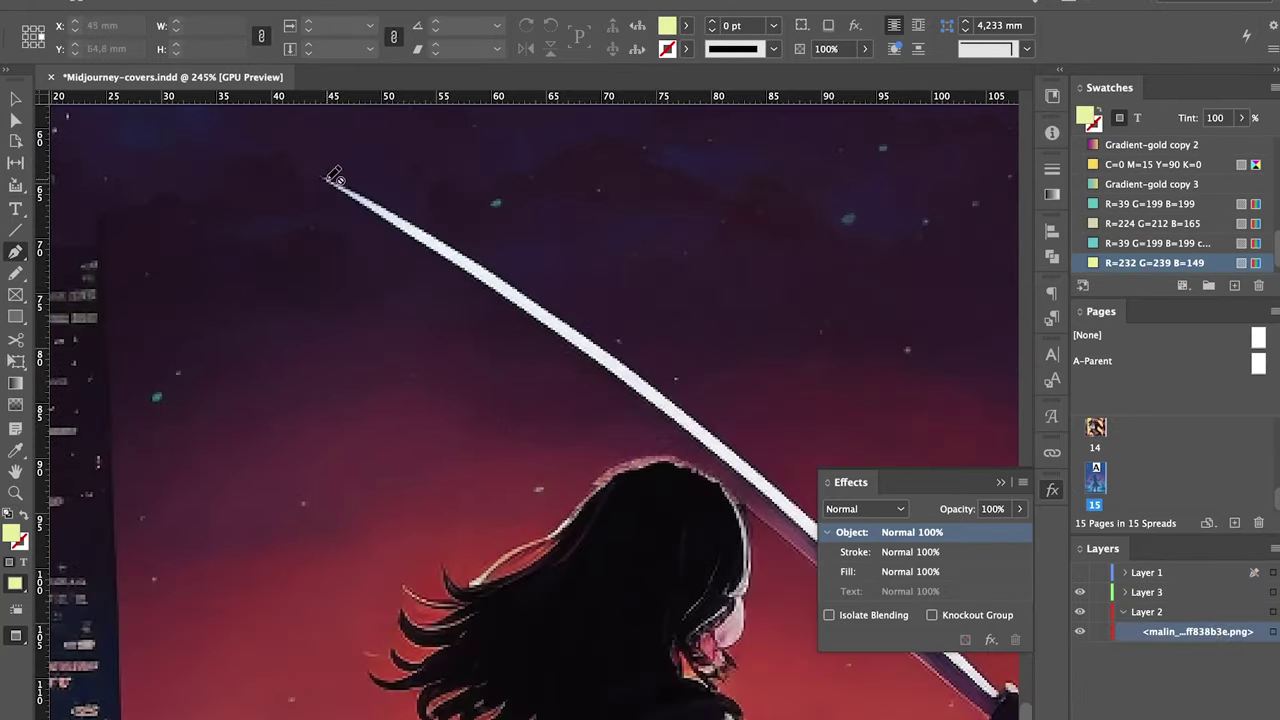
pyautogui.click(334, 177)
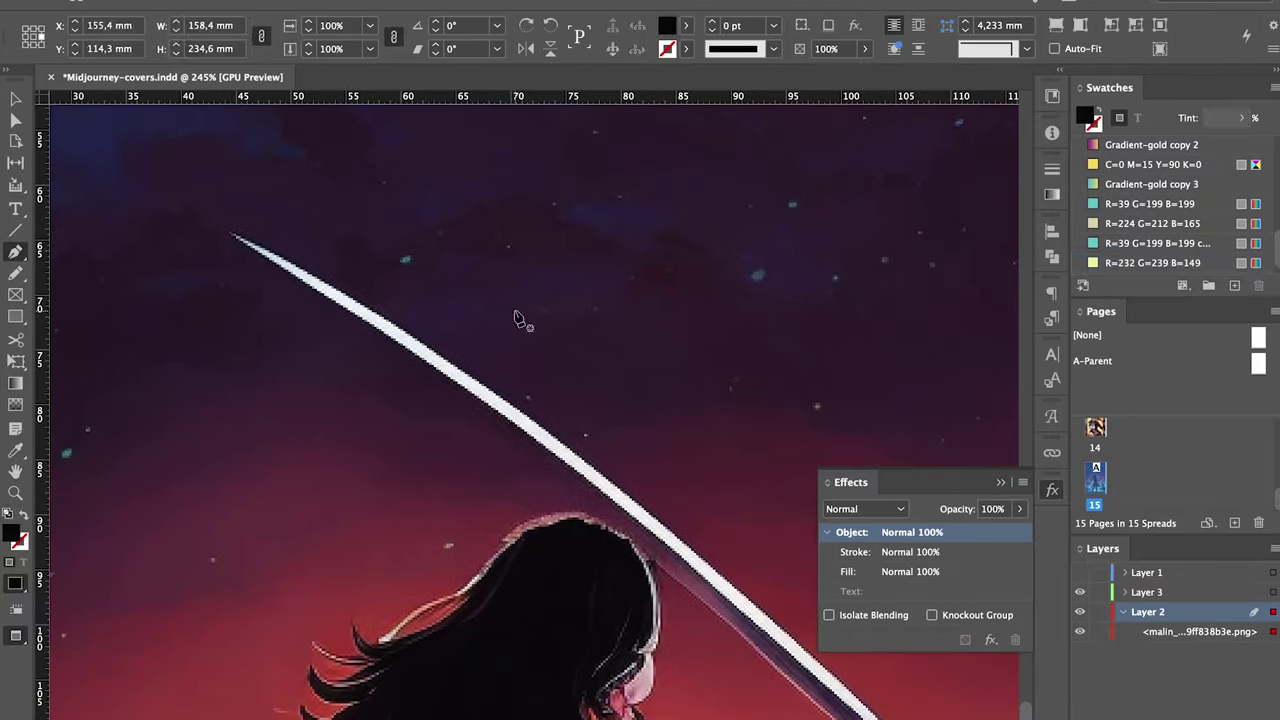
pyautogui.click(234, 234)
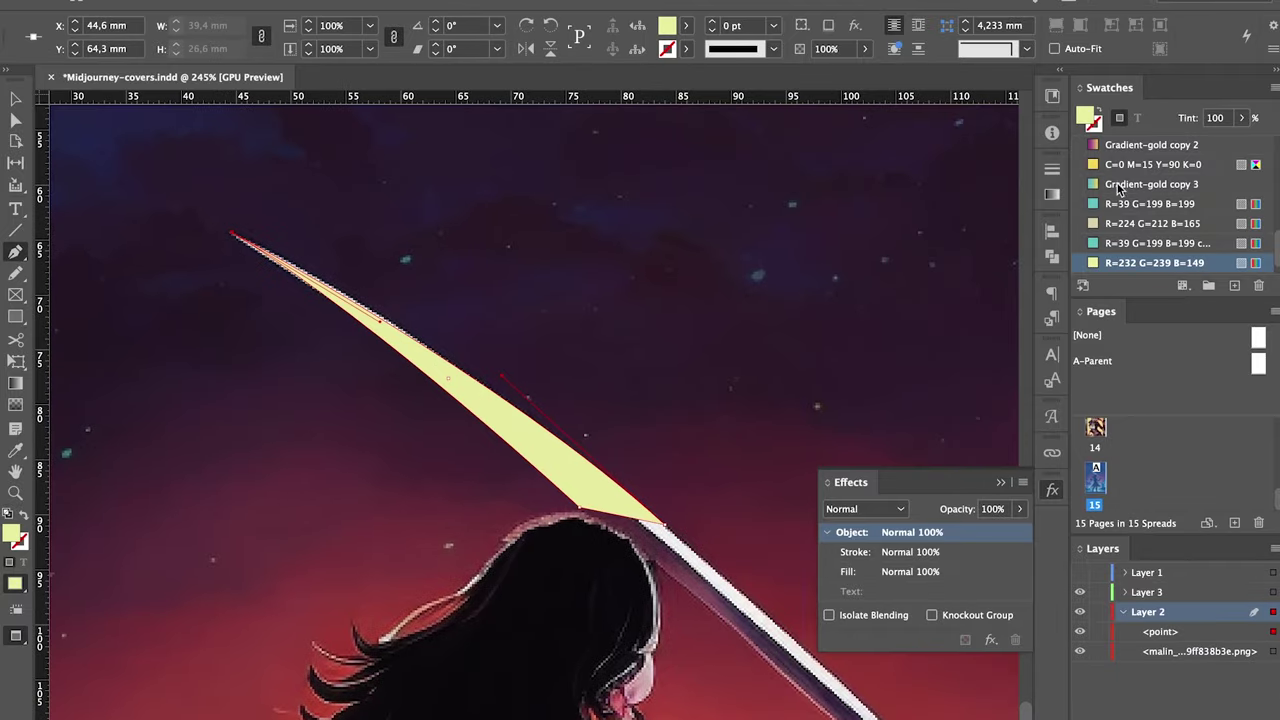
pyautogui.press('/')
pyautogui.press('a')
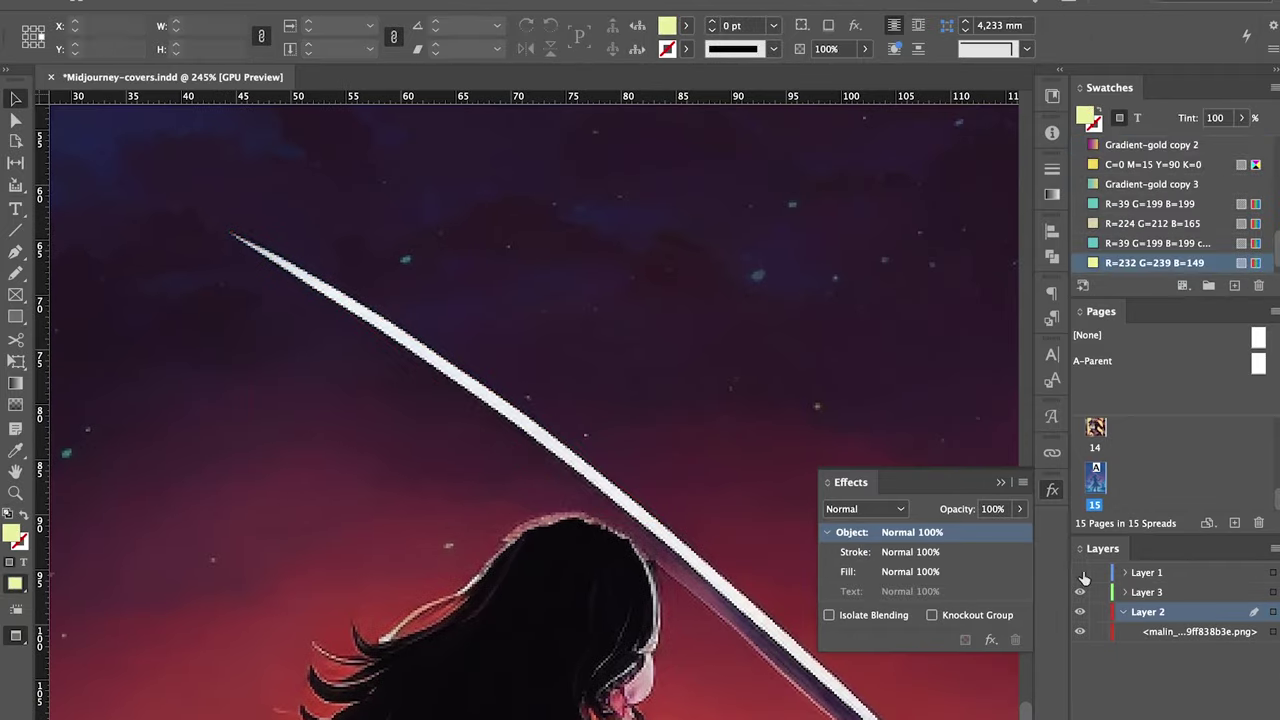
pyautogui.click(291, 425)
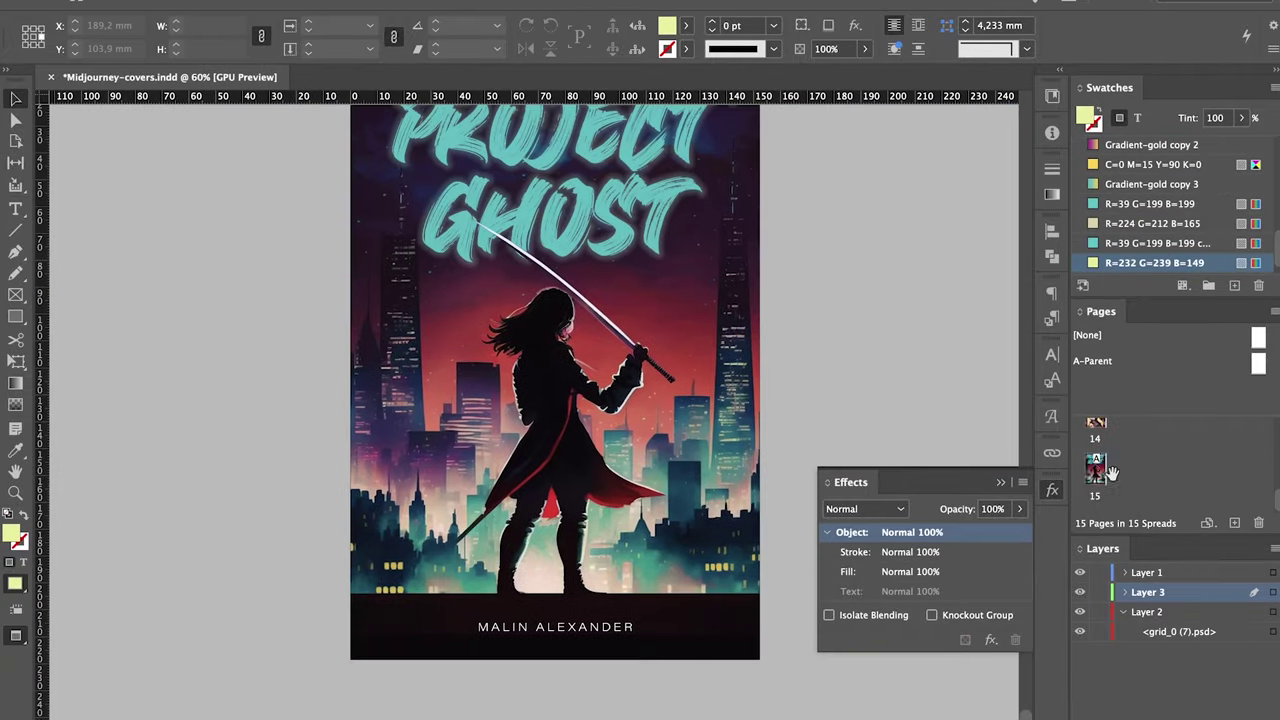
# Add a new page and place an image from STORIES > Margot the witch > Cover > Midjourney.
pyautogui.press('super+shift+p')
pyautogui.press('super+d')
pyautogui.click(663, 131)
pyautogui.click(677, 194)
pyautogui.click(716, 214)
pyautogui.click(718, 216)
pyautogui.click(870, 178)
pyautogui.press('space')
pyautogui.press('Down')
pyautogui.press('Down')
pyautogui.press('Down')
pyautogui.press('Down')
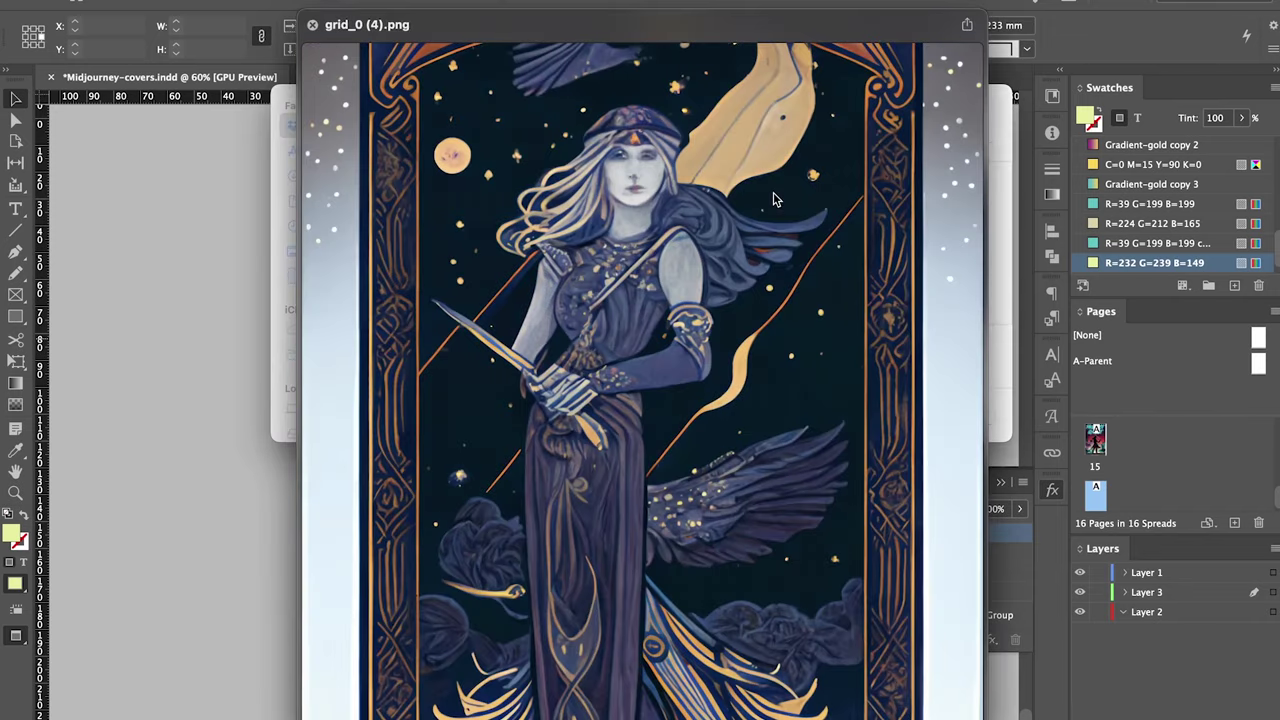
pyautogui.press('Down')
pyautogui.press('Down')
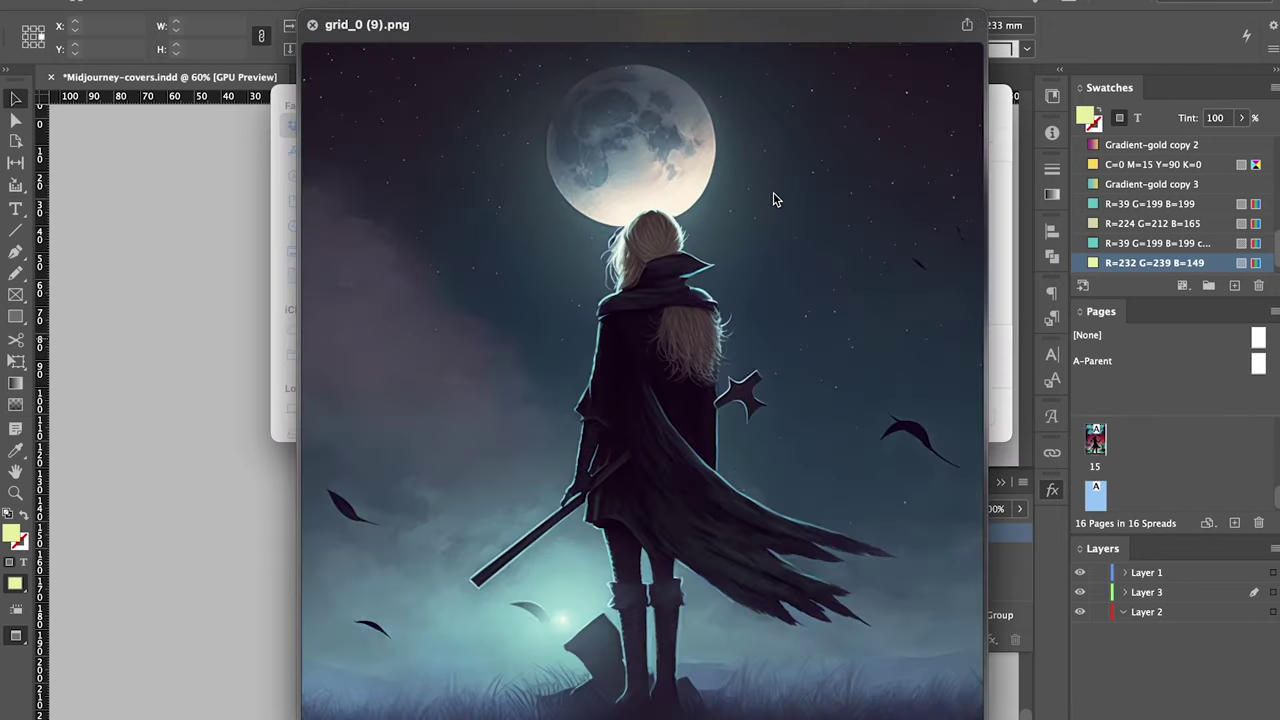
pyautogui.press('space')
pyautogui.press('Return')
pyautogui.click(742, 410)
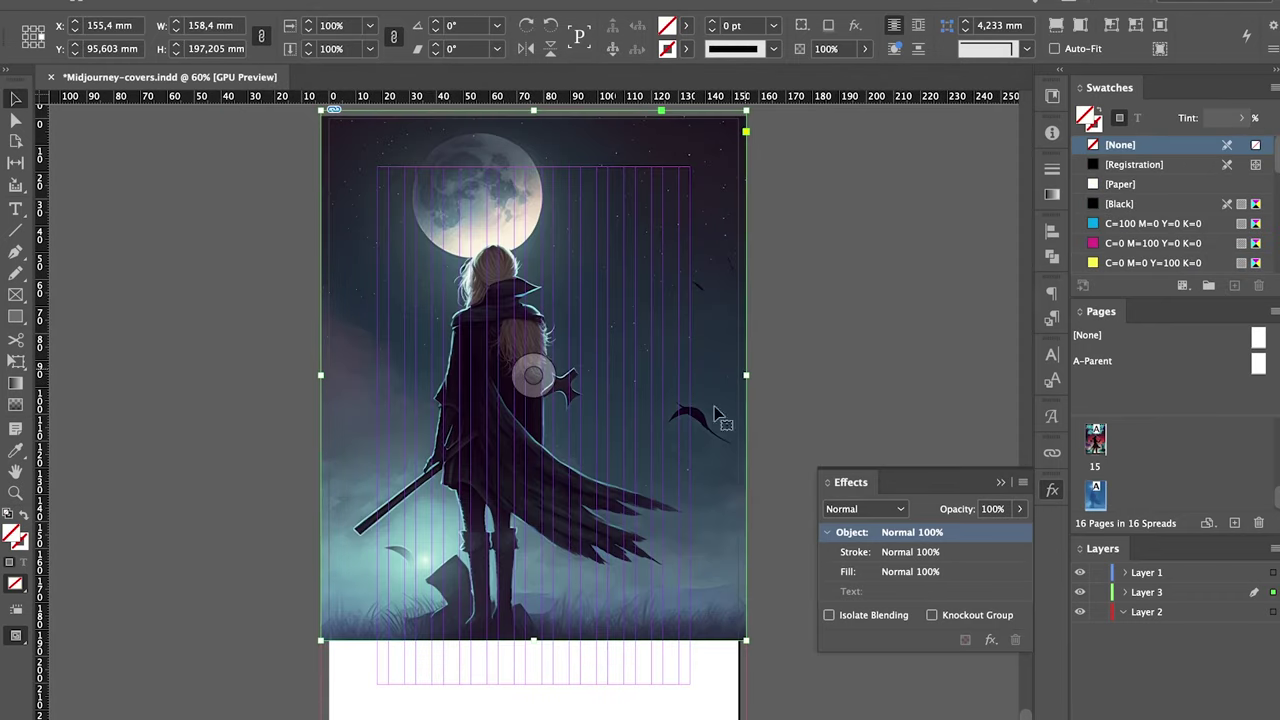
# Fit the image to its frame, then swap in the moon-and-cloaked-figure image.
pyautogui.rightClick(610, 480)
pyautogui.click(880, 420)
pyautogui.click(820, 308)
pyautogui.scroll(2, 820, 308)
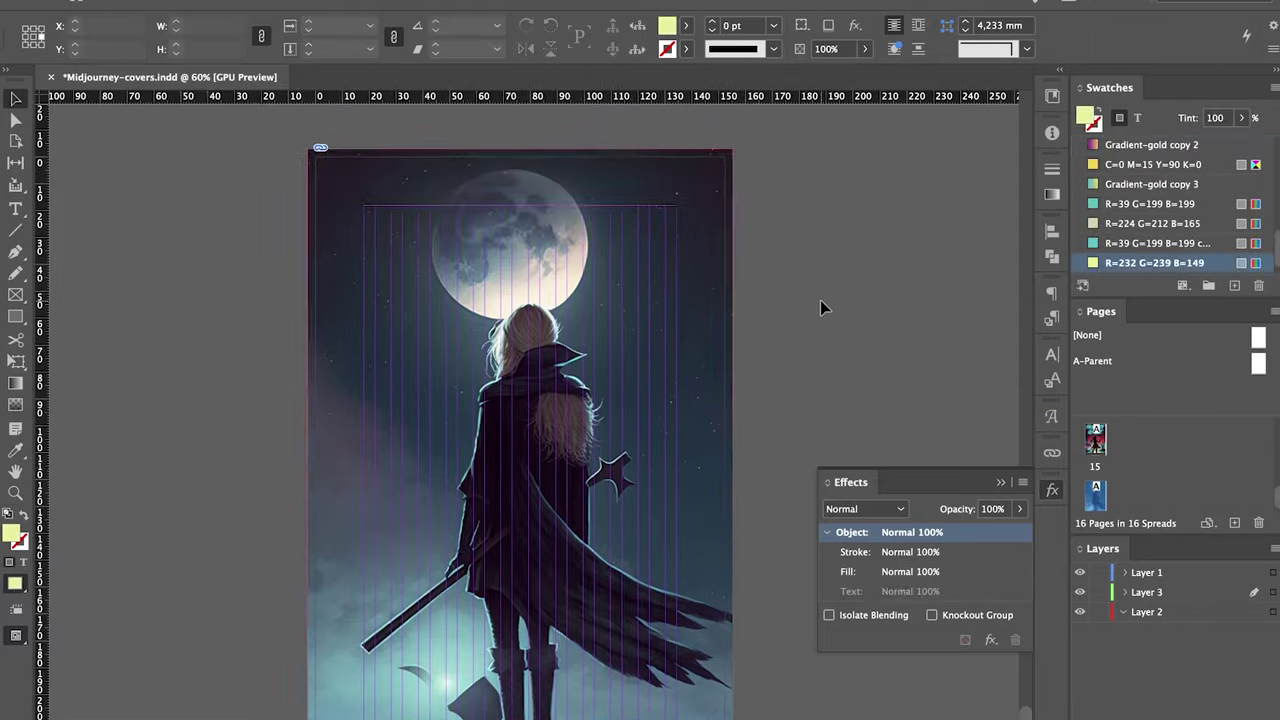
pyautogui.hotkey('ctrl', 'z')
pyautogui.hotkey('ctrl', 'z')
pyautogui.hotkey('ctrl', 'z')
pyautogui.hotkey('ctrl', 'd')
pyautogui.scroll(-5, 497, 257)
pyautogui.doubleClick(497, 257)
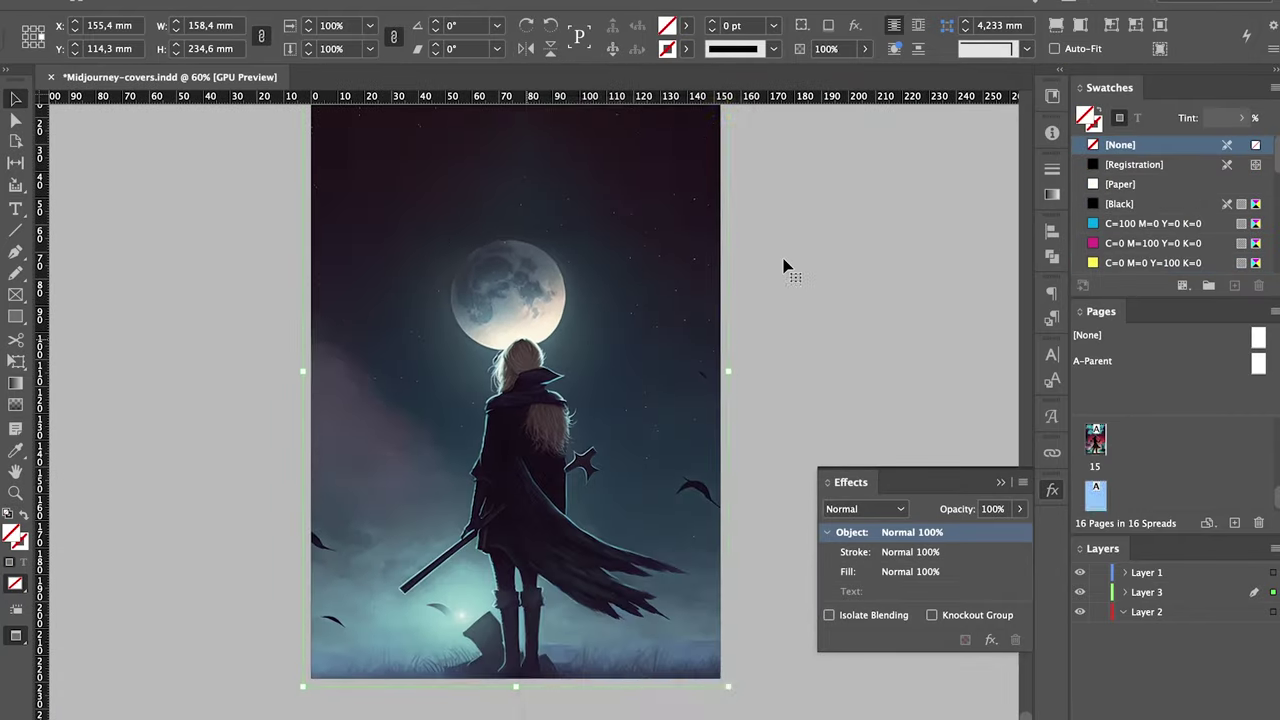
pyautogui.scroll(5, 783, 265)
# Copy the author name from the previous cover and move it to the top of the new page.
pyautogui.click(590, 376)
pyautogui.hotkey('ctrl', 'c')
pyautogui.scroll(-4, 733, 357)
pyautogui.hotkey('ctrl', 'alt', 'shift', 'v')
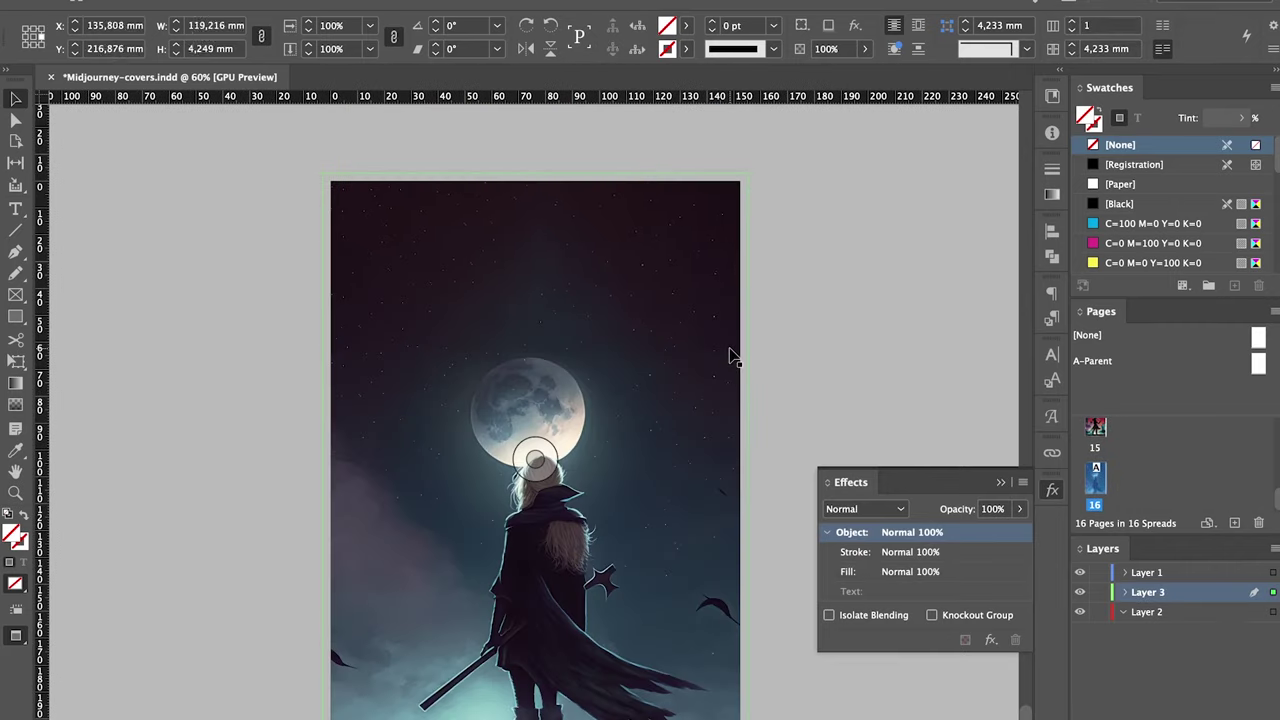
pyautogui.scroll(-3, 733, 357)
pyautogui.moveTo(533, 688); pyautogui.dragTo(531, 242)
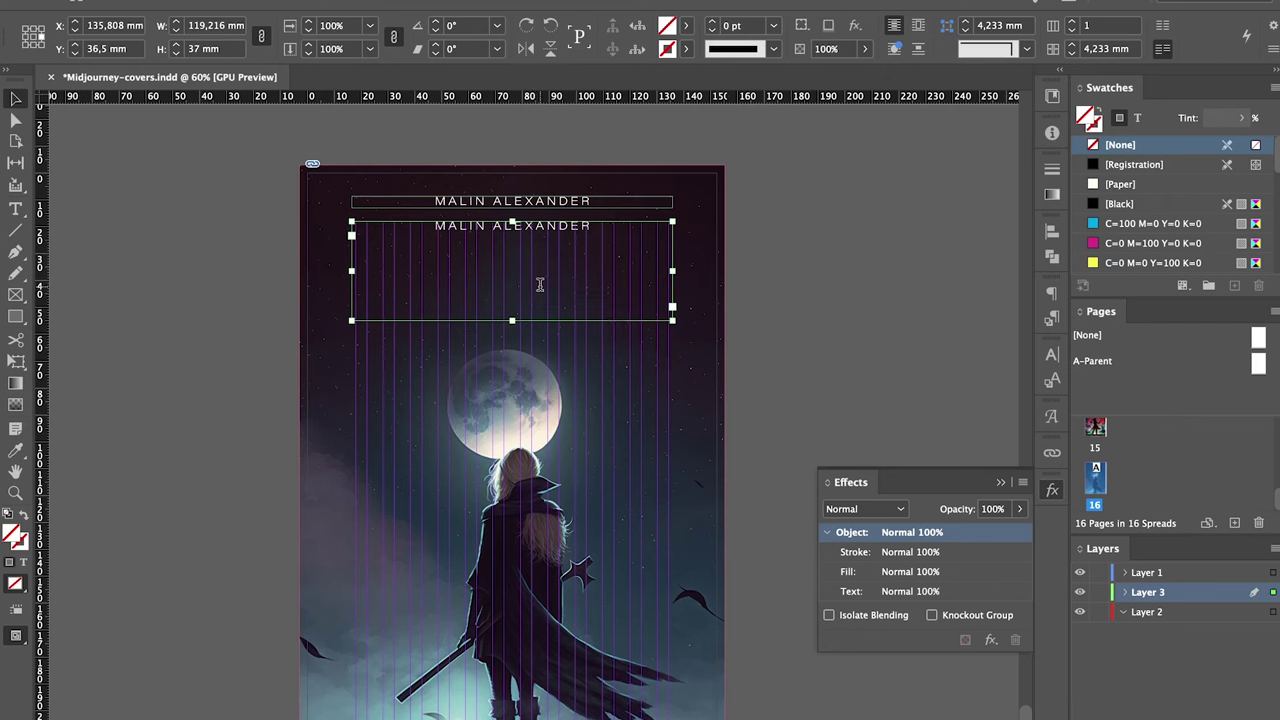
# Retype the duplicated name frame as MARGOT THE WITCH with no extra letter spacing.
pyautogui.doubleClick(539, 285)
pyautogui.hotkey('ctrl', 'a')
pyautogui.write('MARGO')
pyautogui.click(467, 49)
pyautogui.click(440, 186)
# Set the title in Glowist 72 pt with 60 pt leading and preview it without guides.
pyautogui.click(184, 28)
pyautogui.click(476, 241)
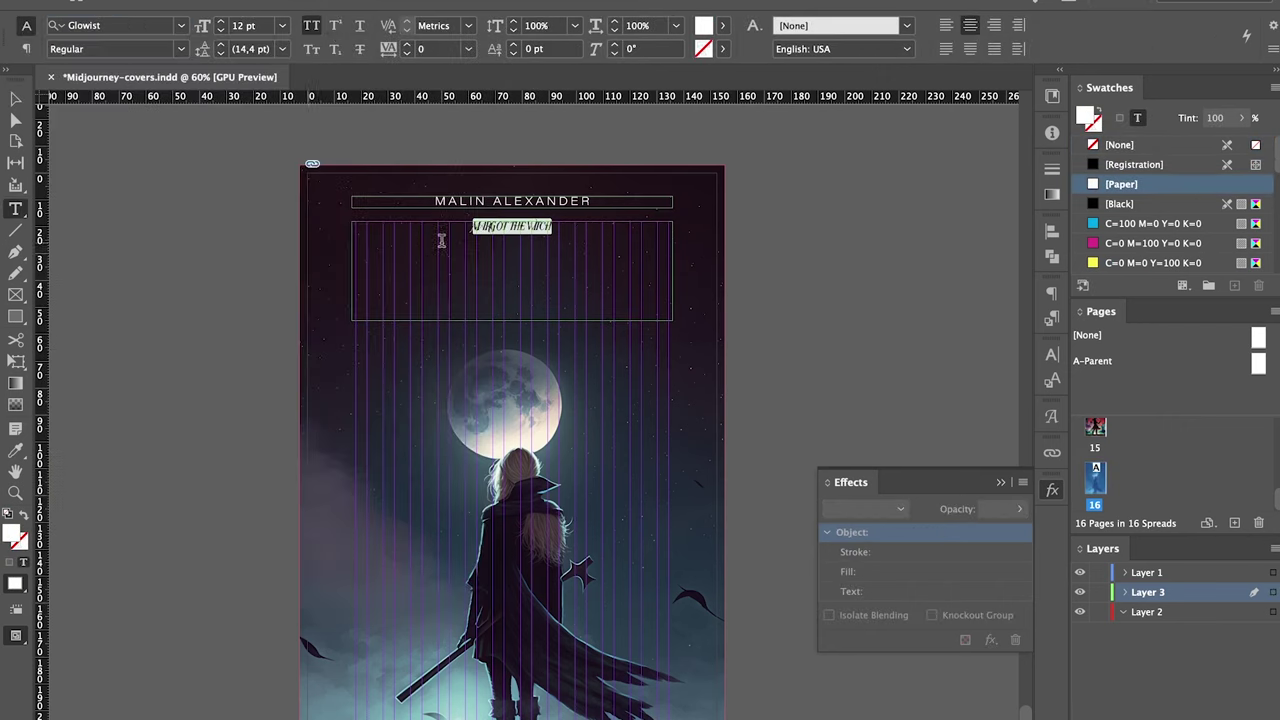
pyautogui.click(282, 25)
pyautogui.click(262, 320)
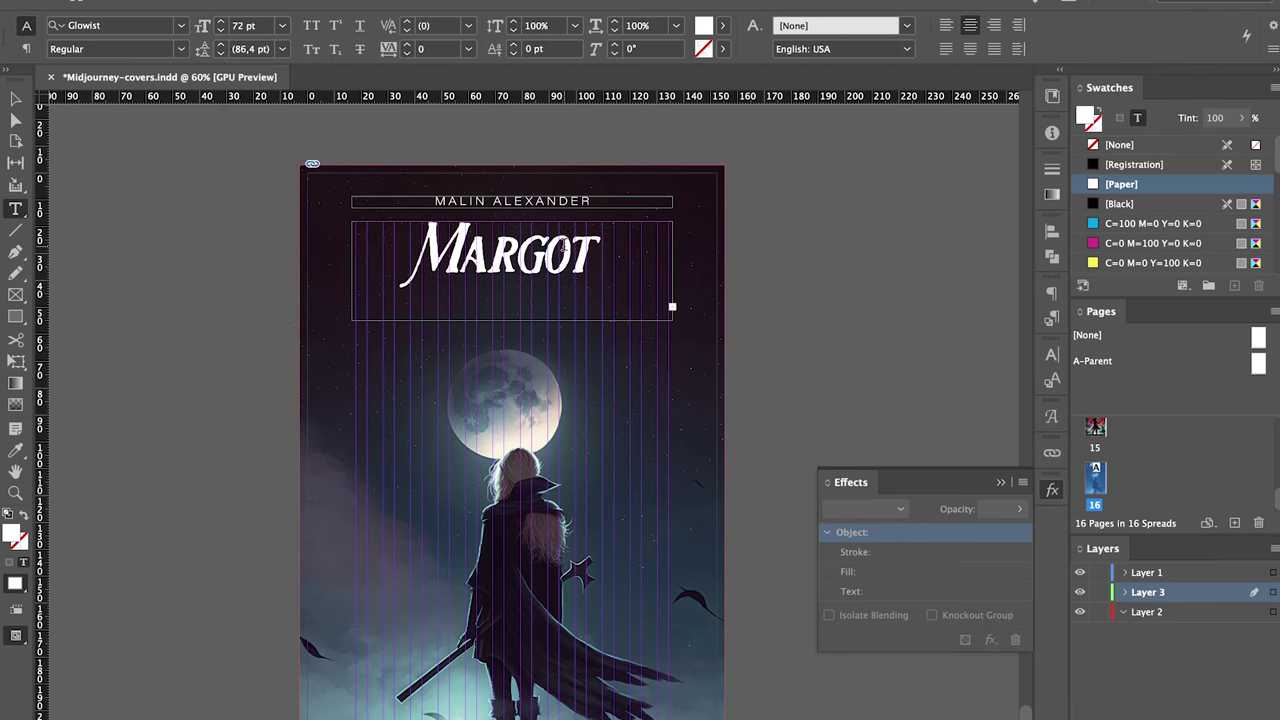
pyautogui.click(282, 49)
pyautogui.click(262, 318)
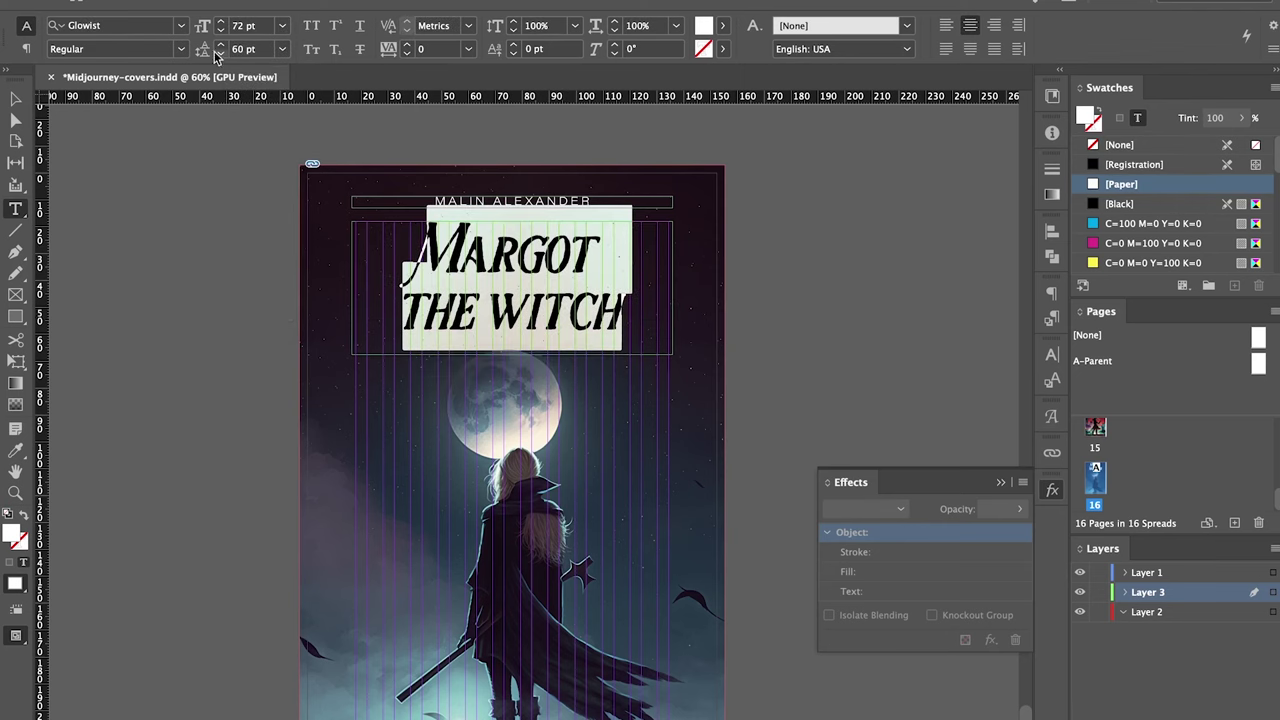
pyautogui.press('Escape')
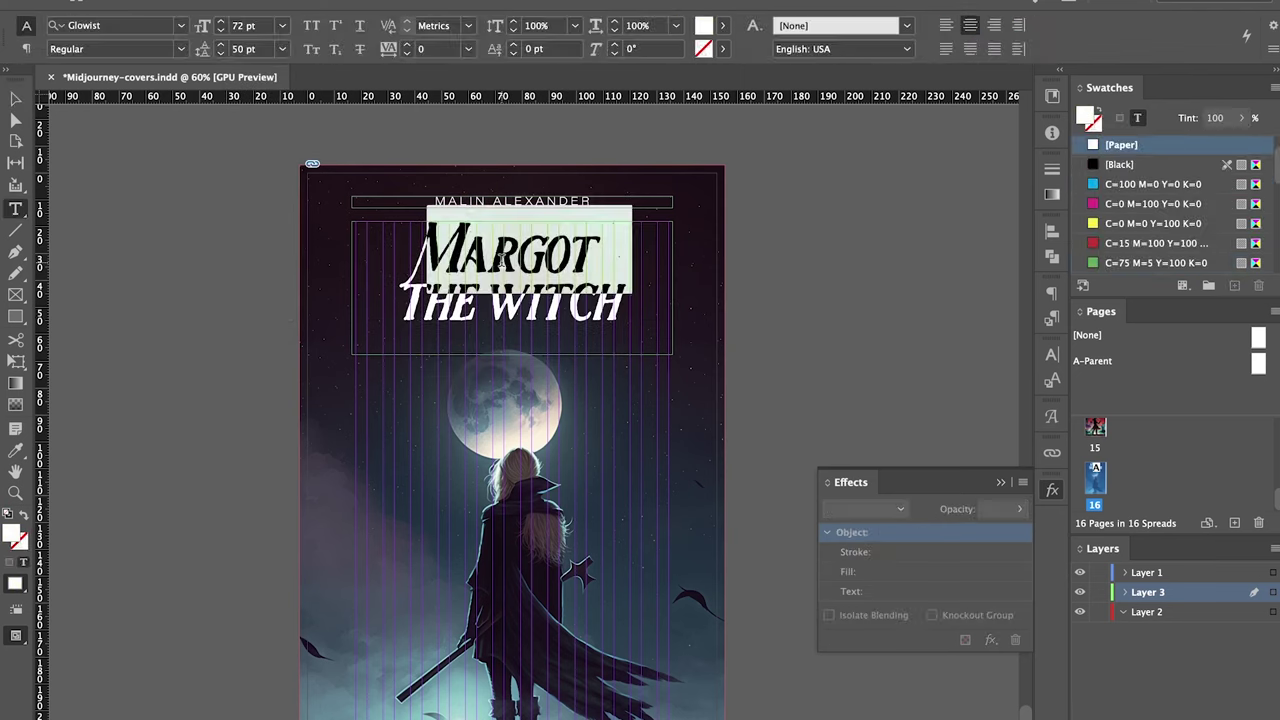
pyautogui.press('w')
pyautogui.press('w')
pyautogui.press('t')
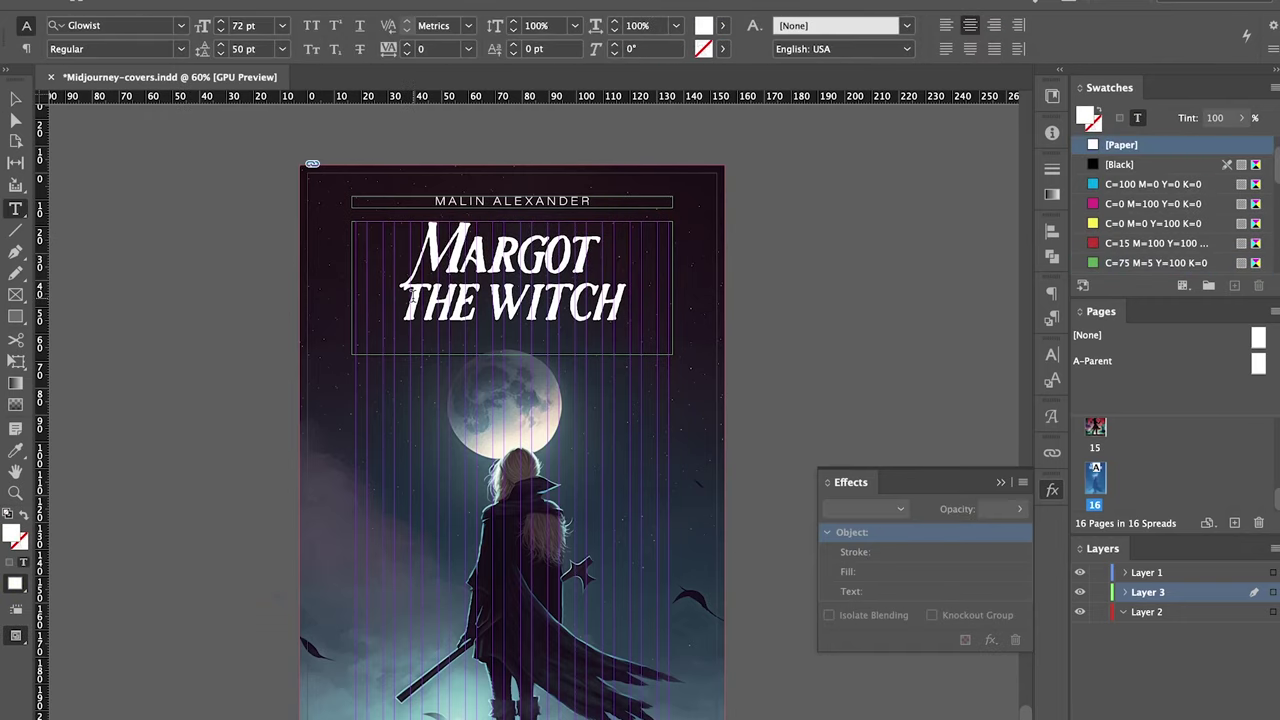
pyautogui.click(546, 318)
# Give the MARGOT THE WITCH title a pale-yellow Precise outer glow of 1 mm.
pyautogui.press('super+a')
pyautogui.press('Escape')
pyautogui.press('w')
pyautogui.click(831, 237)
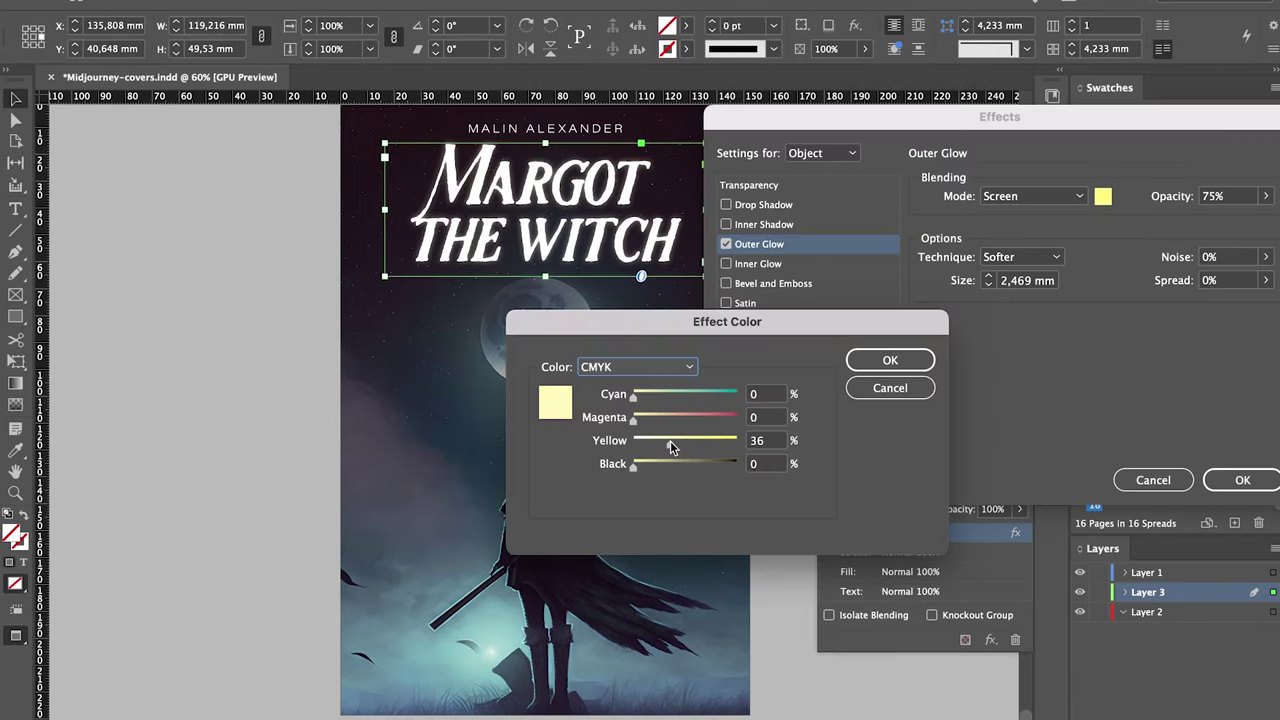
pyautogui.press('Return')
pyautogui.doubleClick(1222, 196)
pyautogui.click(1013, 257)
pyautogui.click(1020, 277)
pyautogui.click(988, 284)
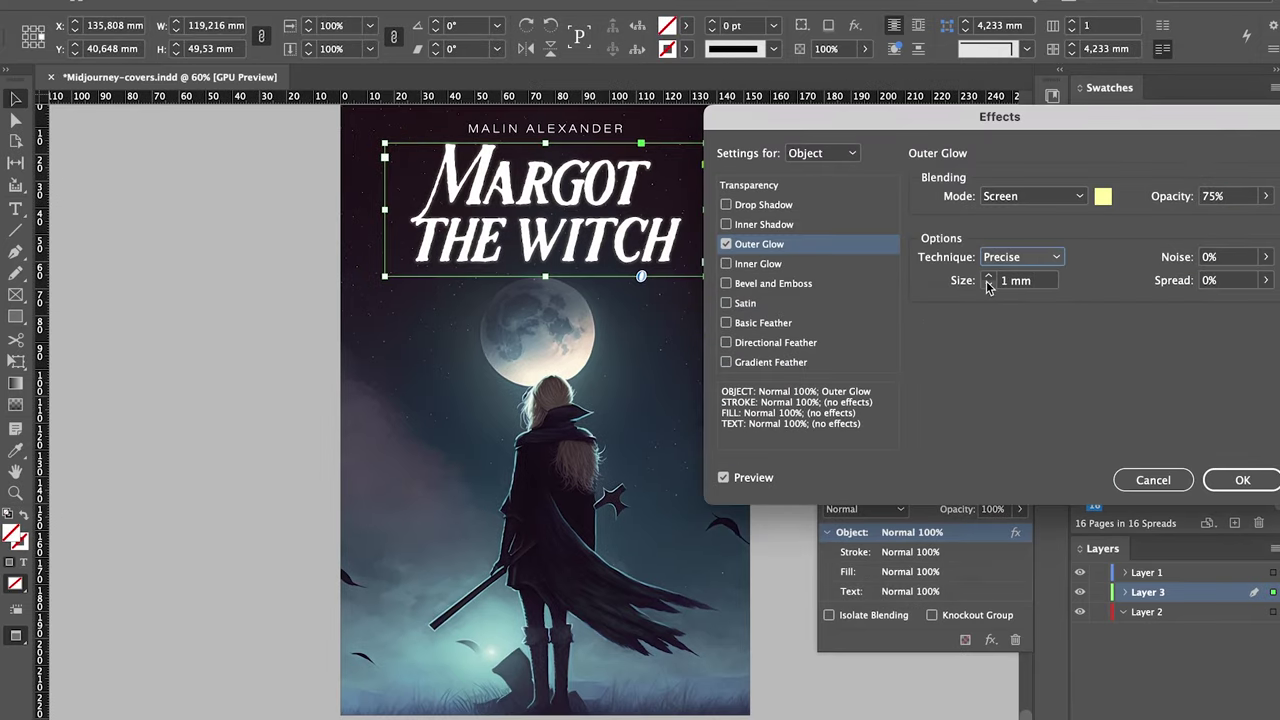
pyautogui.click(1242, 480)
# Copy the Project Ghost title group and paste it in place on the new Margot cover page.
pyautogui.doubleClick(561, 281)
pyautogui.press('super+a')
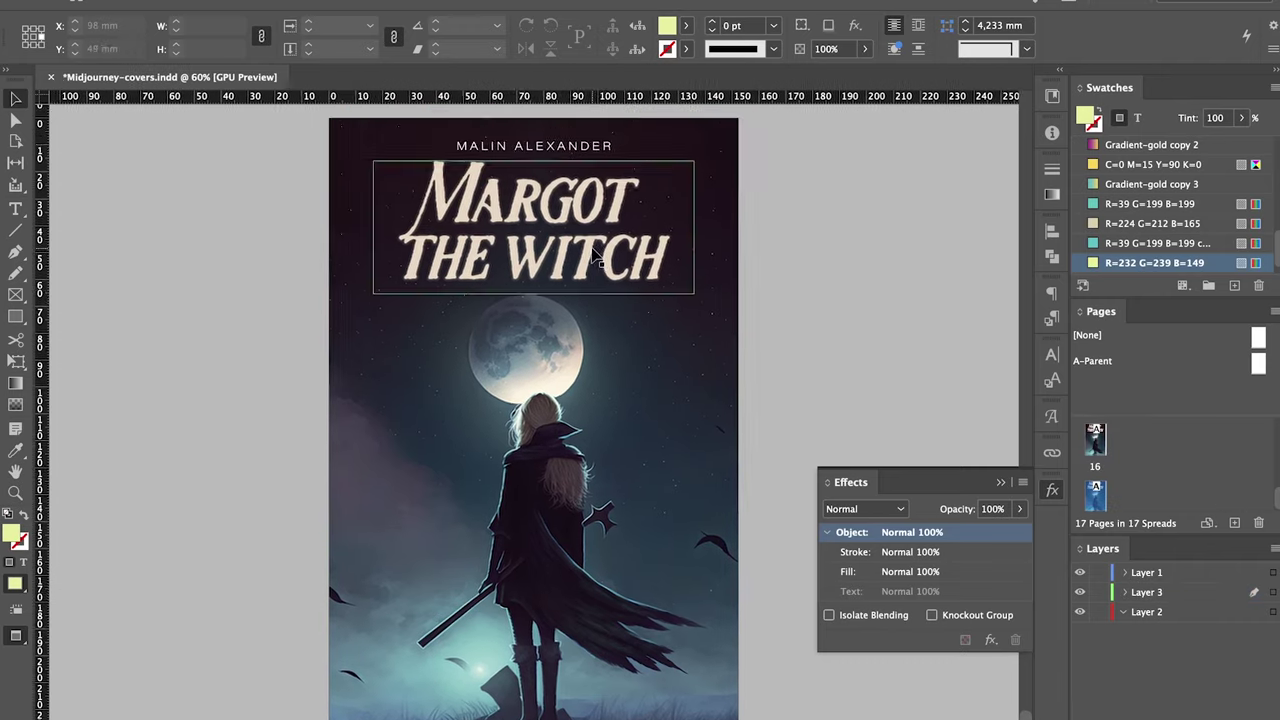
pyautogui.scroll(15, 595, 255)
pyautogui.click(628, 336)
pyautogui.click(628, 336)
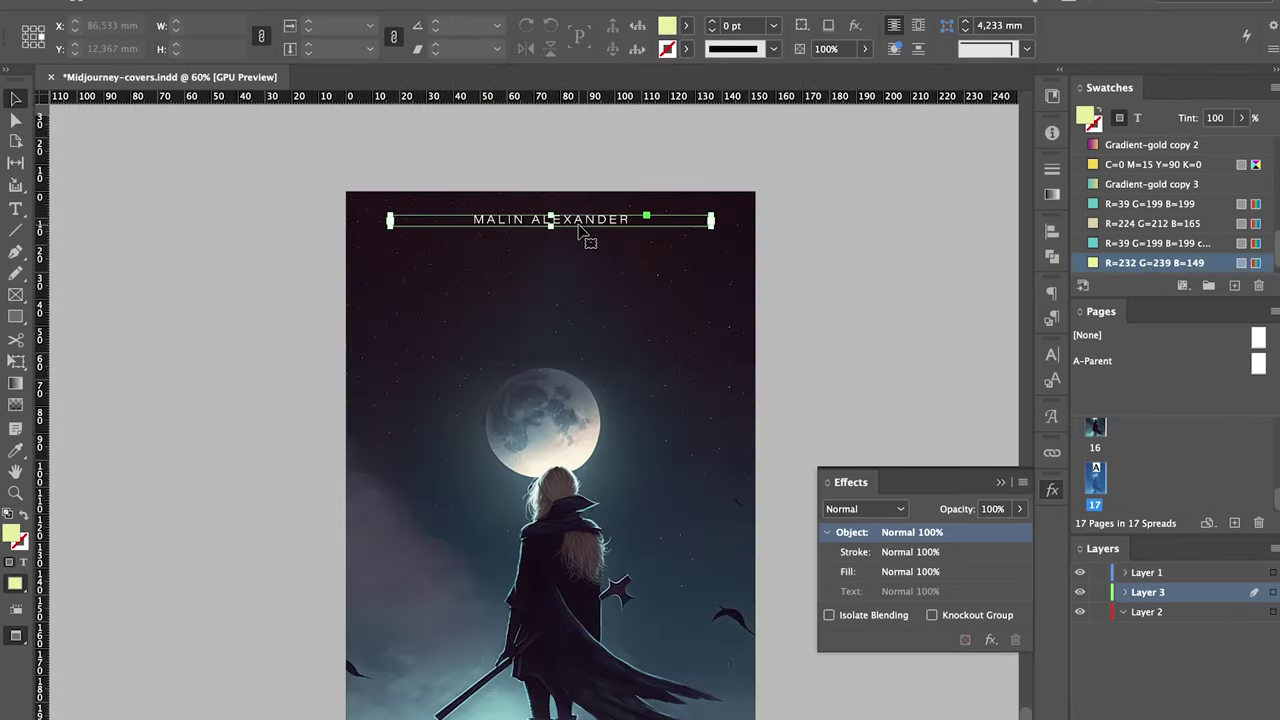
pyautogui.press('super+alt+shift+v')
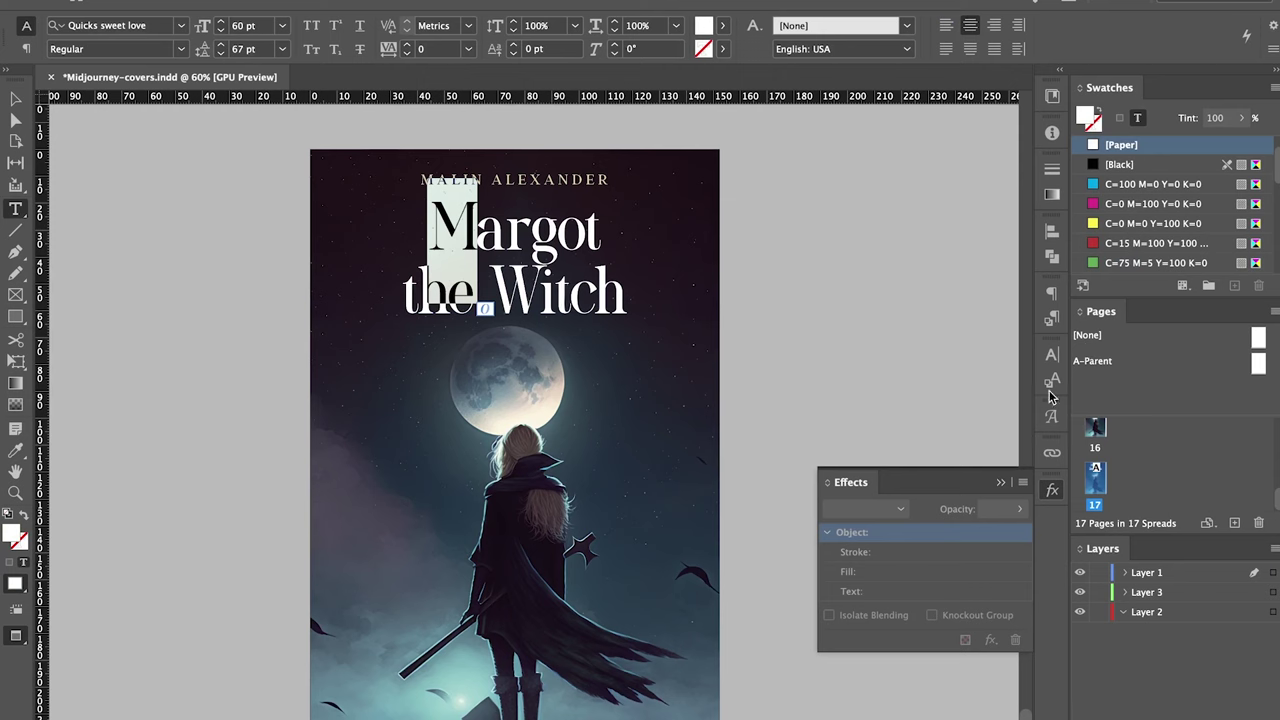
# Insert swash glyphs from the Entire Font glyph set into the title and after 'the Witch'.
pyautogui.click(1051, 416)
pyautogui.click(650, 297)
pyautogui.click(630, 357)
pyautogui.doubleClick(542, 614)
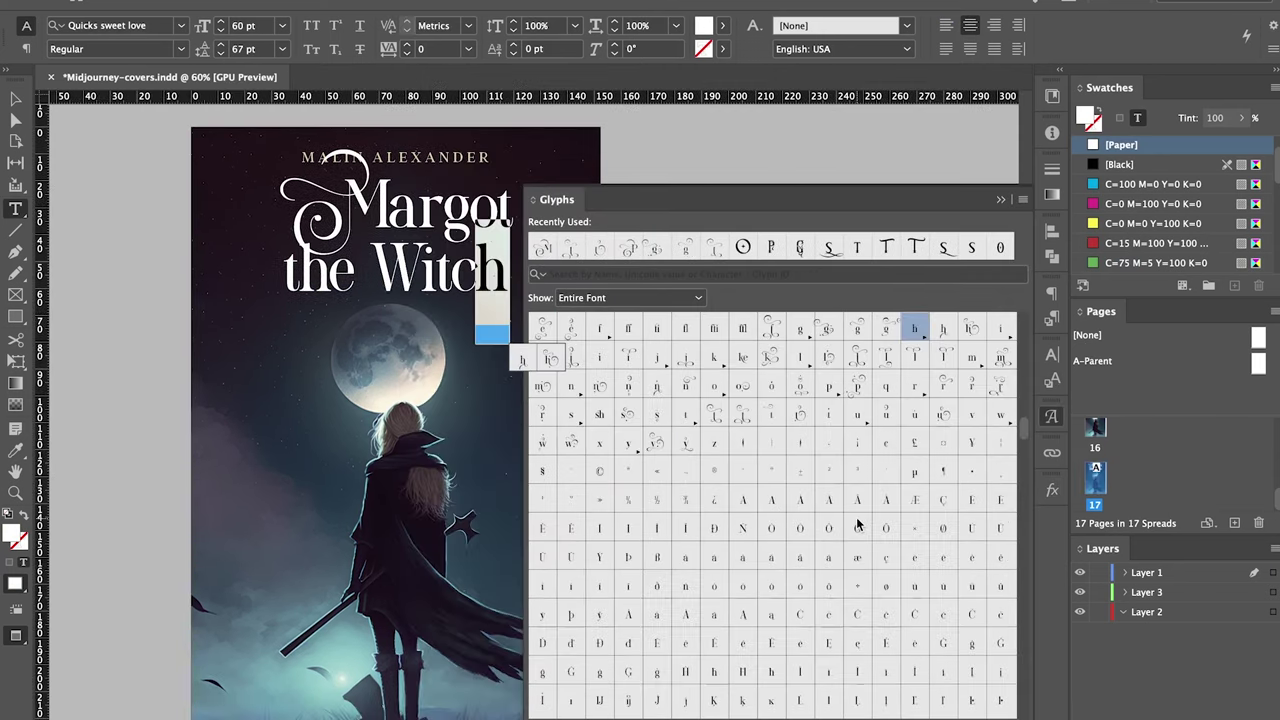
pyautogui.doubleClick(968, 330)
pyautogui.click(1001, 200)
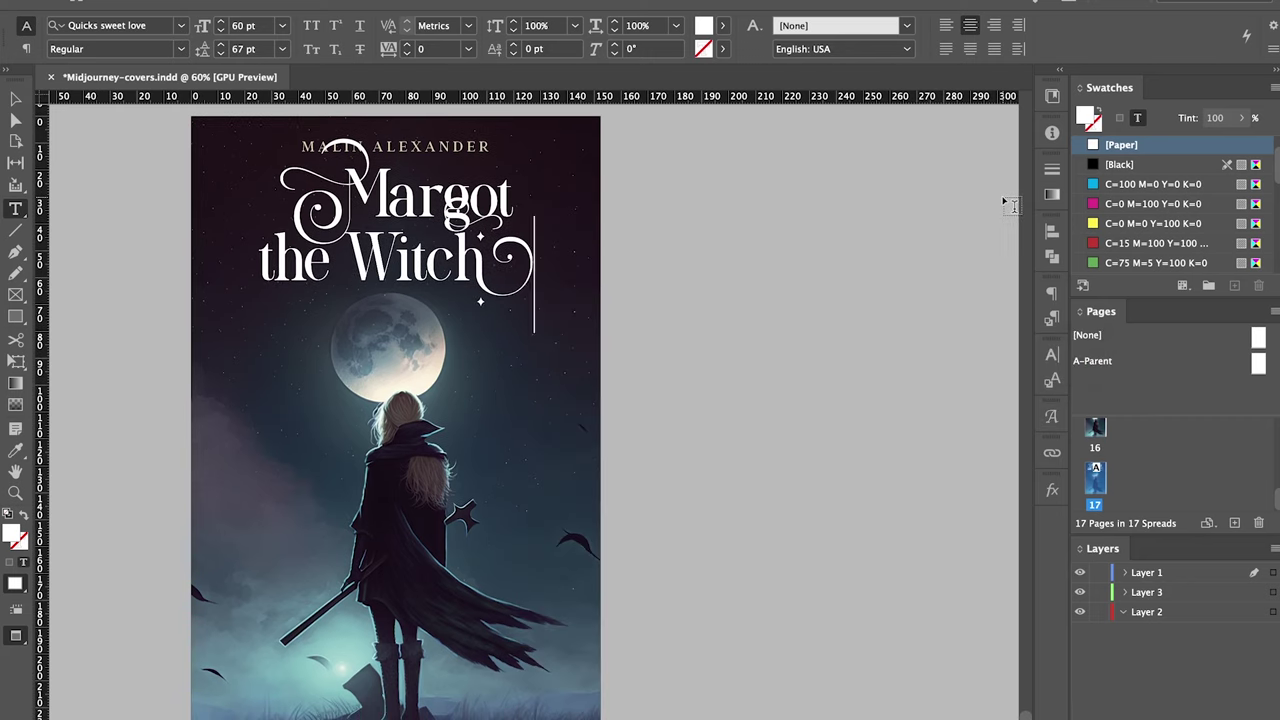
# Extend the Margot title frame so 'the Witch' shows, then preview the cover without guides.
pyautogui.press('super+a')
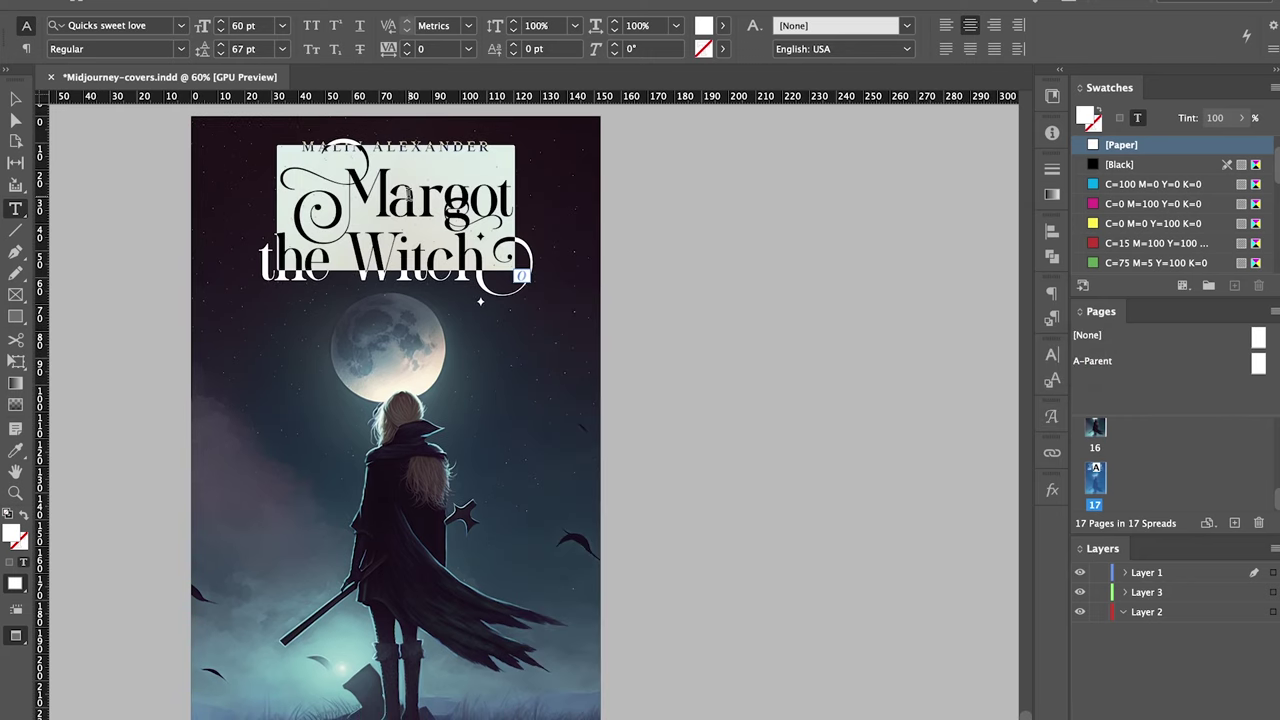
pyautogui.press('Escape')
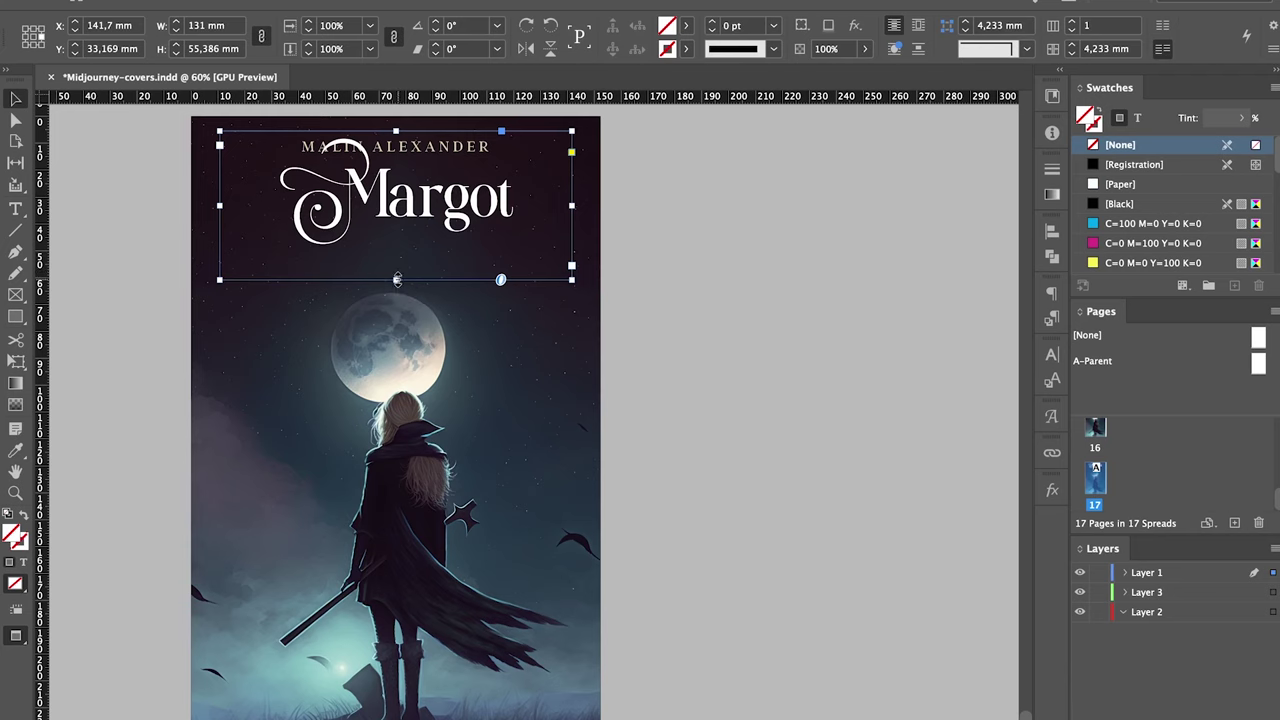
pyautogui.press('w')
pyautogui.click(300, 617)
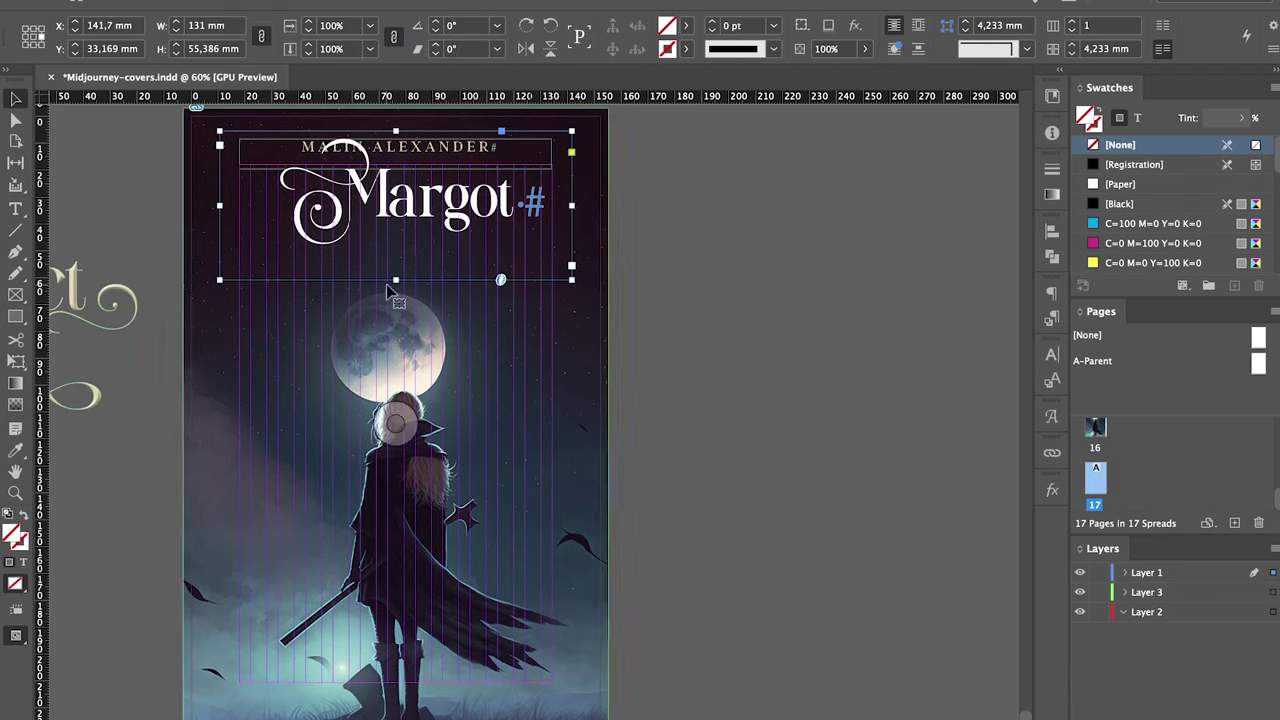
pyautogui.moveTo(400, 297); pyautogui.dragTo(400, 297)
pyautogui.click(829, 280)
pyautogui.press('w')
pyautogui.hotkey('ctrl', '=')
pyautogui.click(722, 370)
pyautogui.hotkey('ctrl', '-')
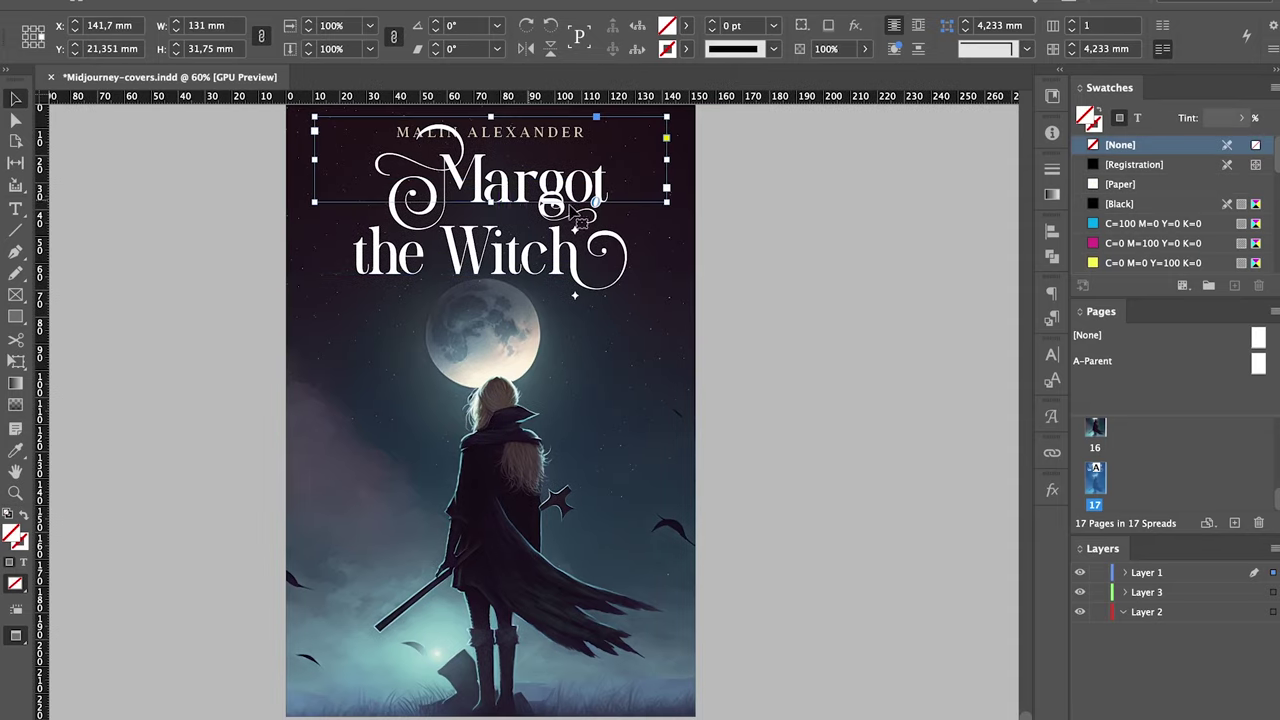
pyautogui.press('w')
# Duplicate the title frame over the moon, retype it as 'the Witch', and nudge it right.
pyautogui.moveTo(422, 170); pyautogui.dragTo(610, 500)
pyautogui.moveTo(418, 367); pyautogui.dragTo(418, 367)
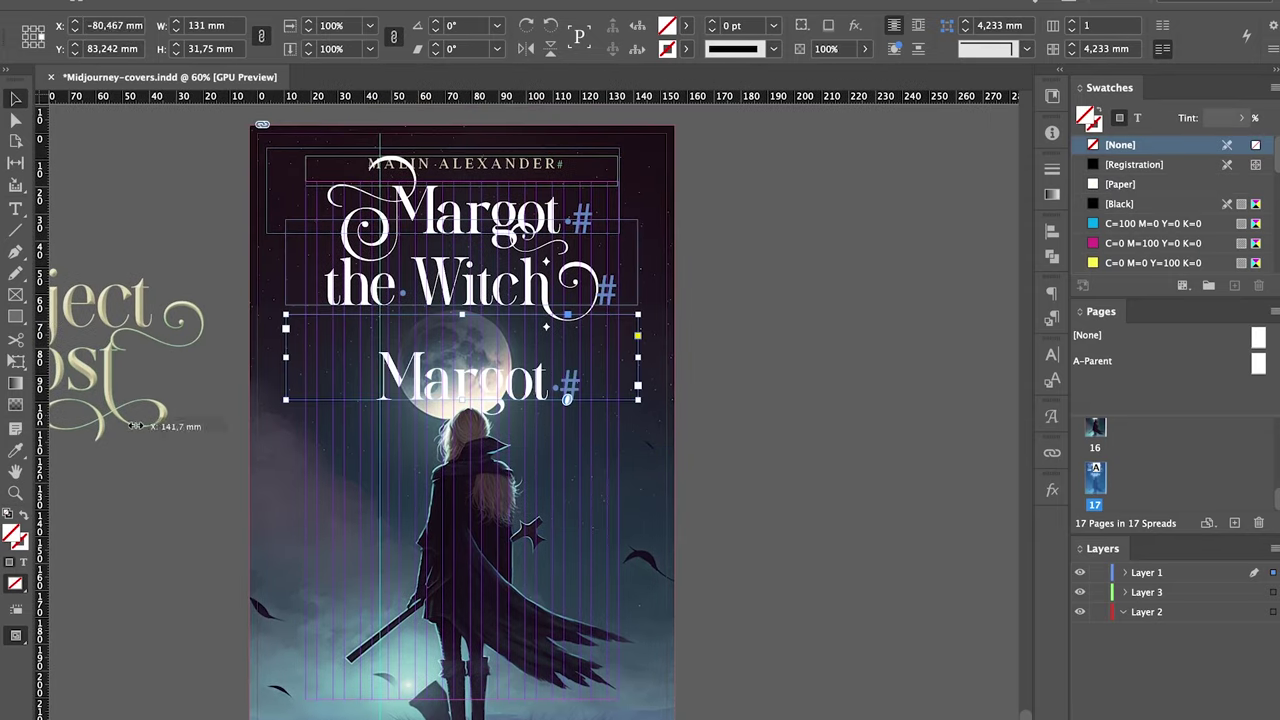
pyautogui.click(548, 447)
pyautogui.tripleClick(460, 375)
pyautogui.write('th')
pyautogui.press('Escape')
pyautogui.moveTo(354, 297); pyautogui.dragTo(372, 297)
# Select the swash flourish under Margot with Direct Selection to tidy its path.
pyautogui.press('a')
pyautogui.click(561, 234)
pyautogui.scroll(6, 561, 234)
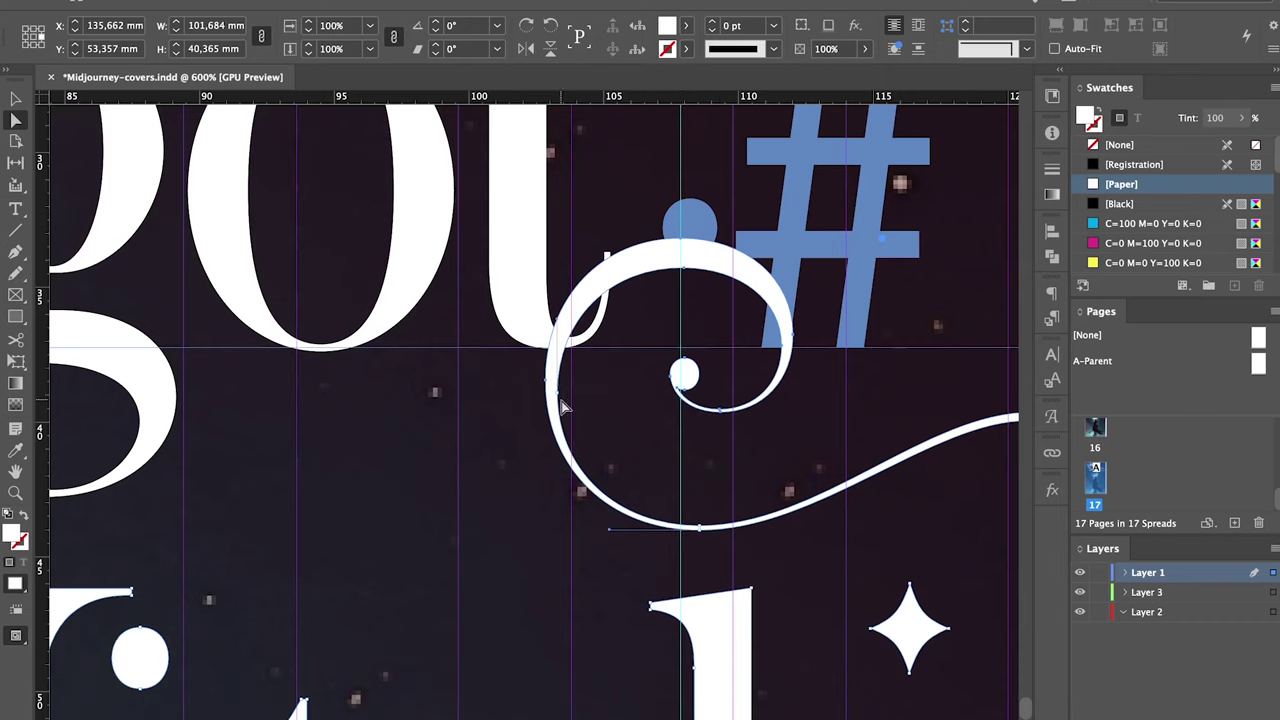
pyautogui.scroll(-2, 563, 405)
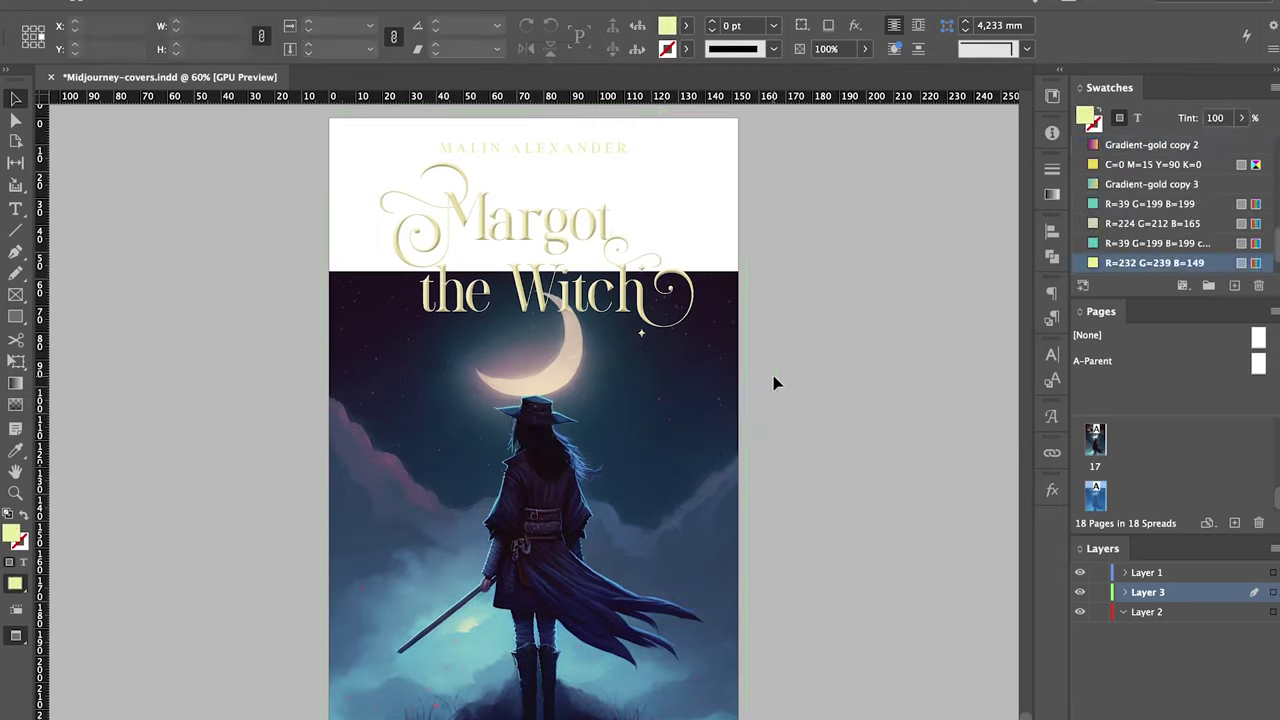
# Preview other witch image candidates for the cover in Quick Look.
pyautogui.click(686, 432)
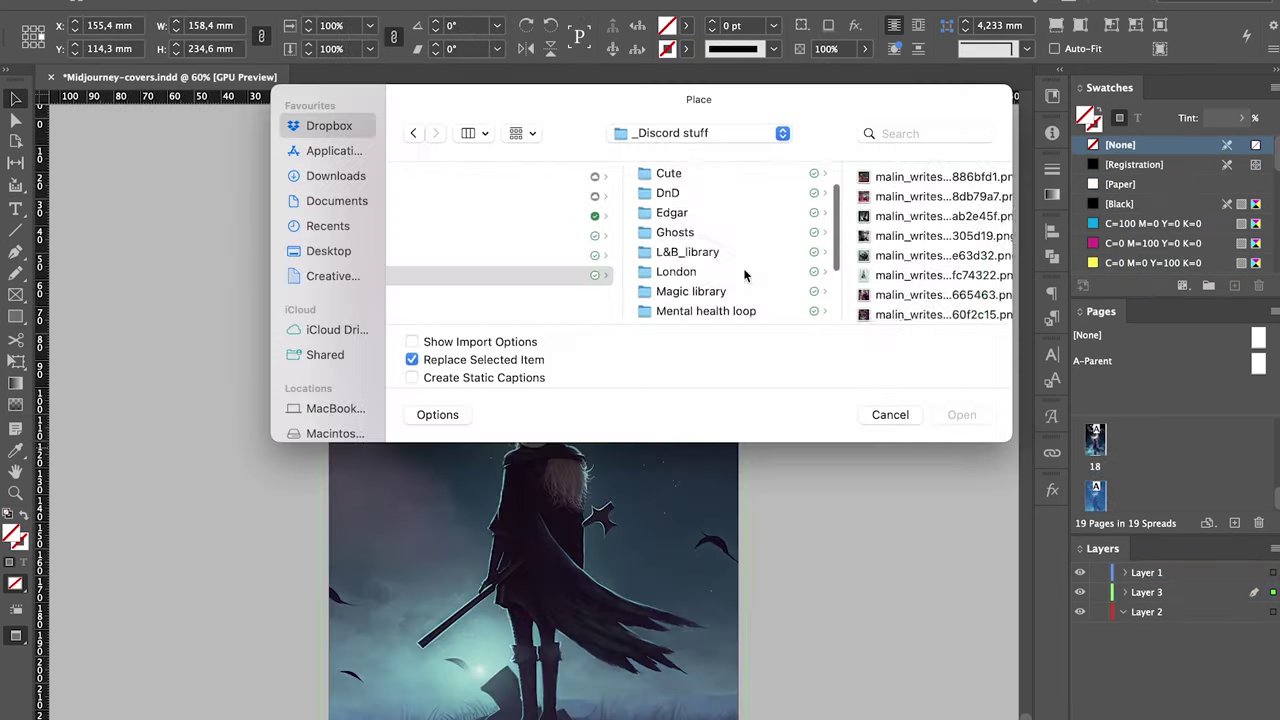
pyautogui.press('space')
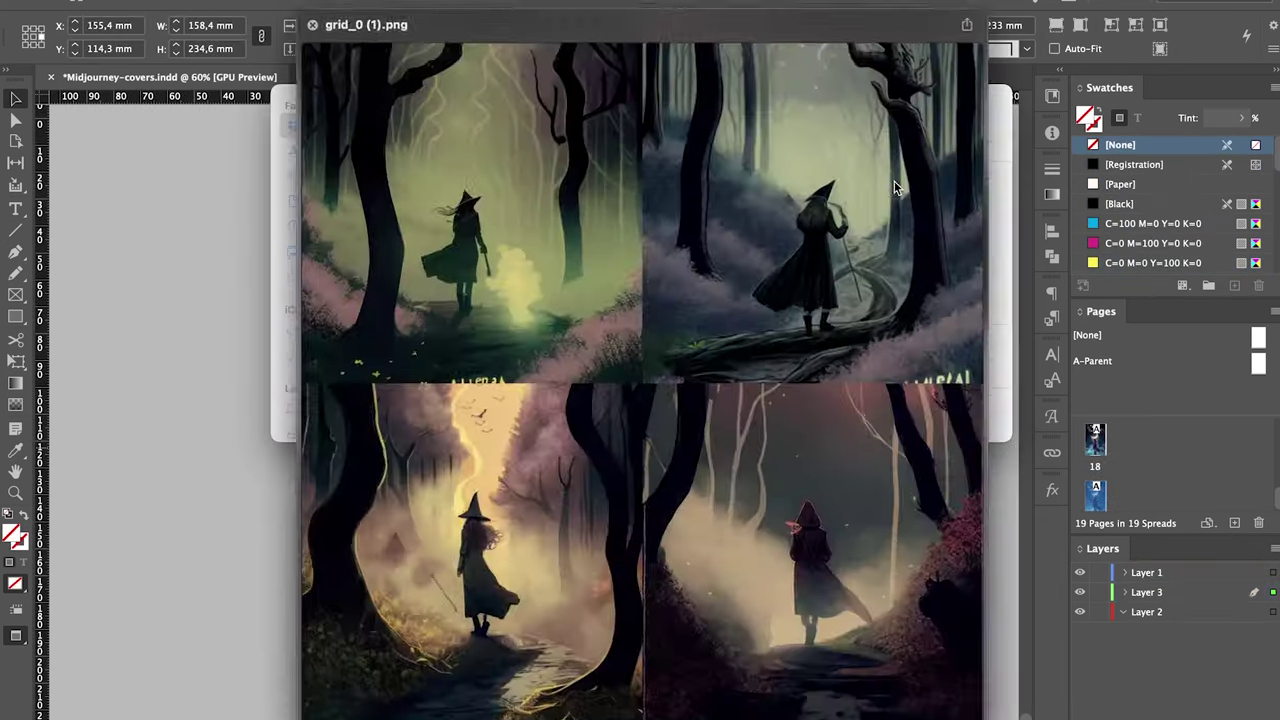
pyautogui.press('Down')
pyautogui.press('Down')
pyautogui.press('Down')
pyautogui.press('Down')
pyautogui.press('Down')
pyautogui.press('Down')
pyautogui.press('Down')
pyautogui.press('Down')
pyautogui.press('Down')
pyautogui.press('Down')
pyautogui.press('Down')
pyautogui.press('Down')
pyautogui.press('Down')
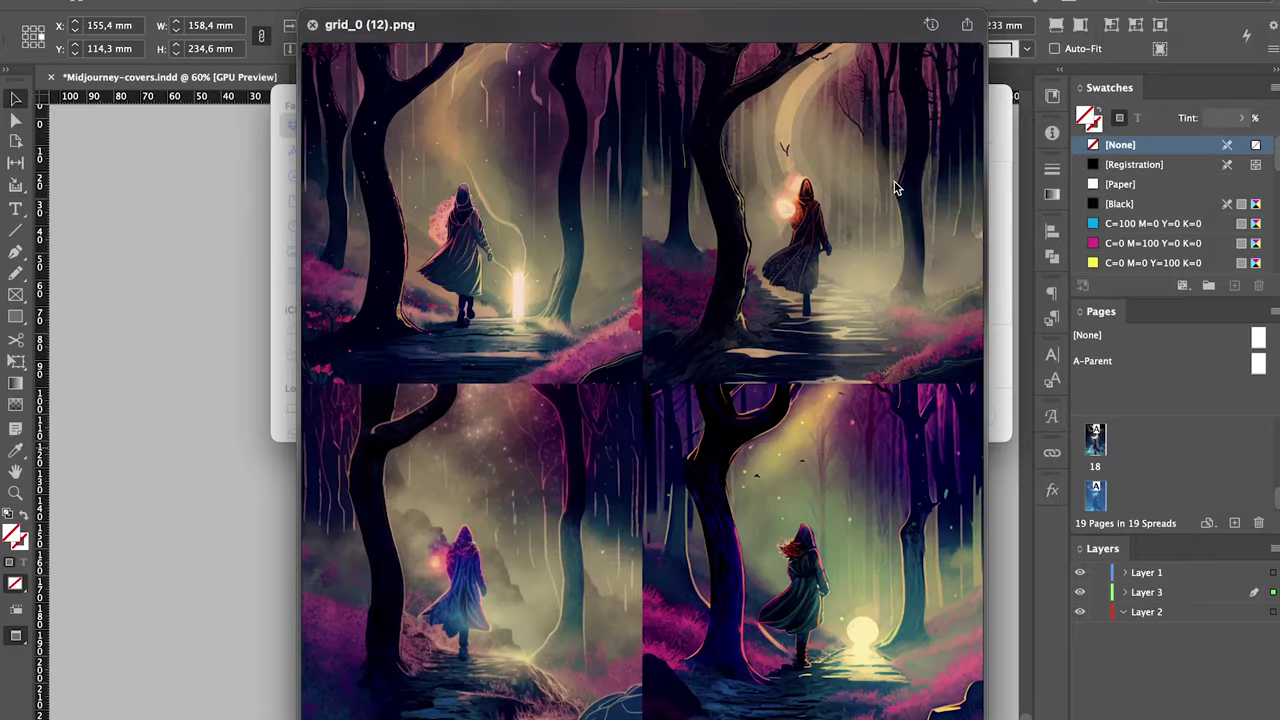
pyautogui.press('Down')
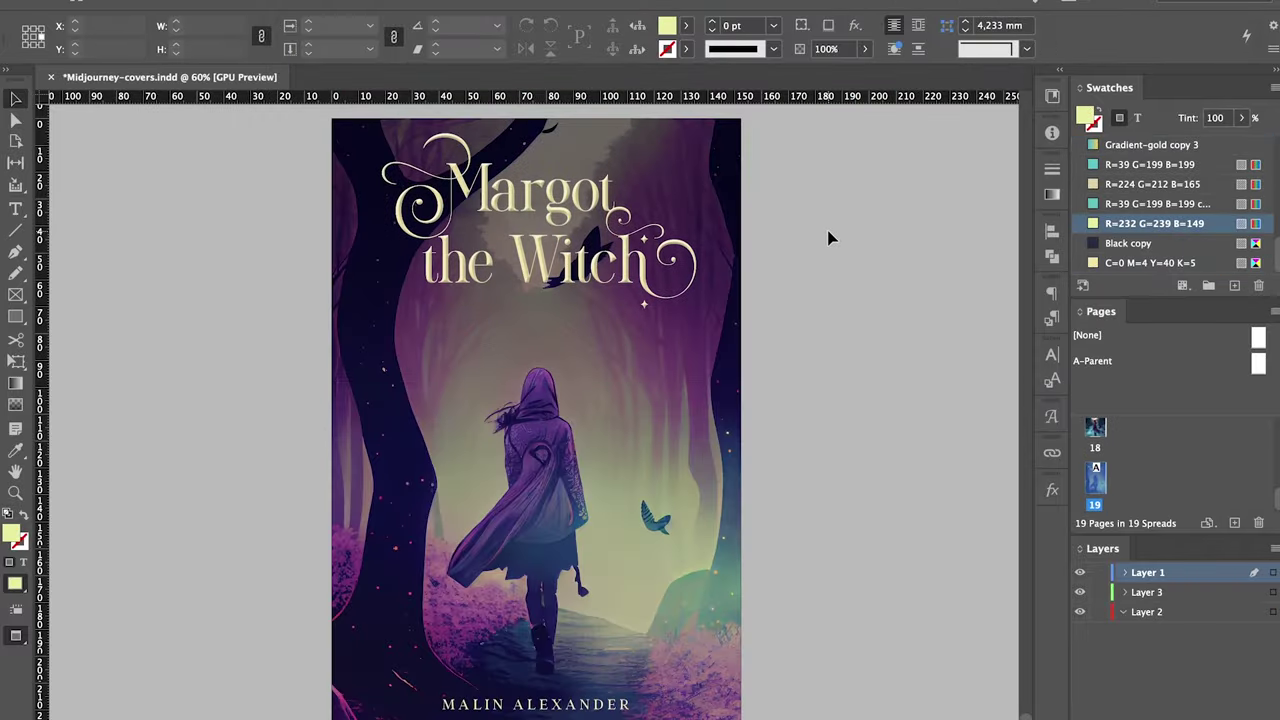
# Lower the opacity of the frame over the top of the cover to about 53%.
pyautogui.click(690, 300)
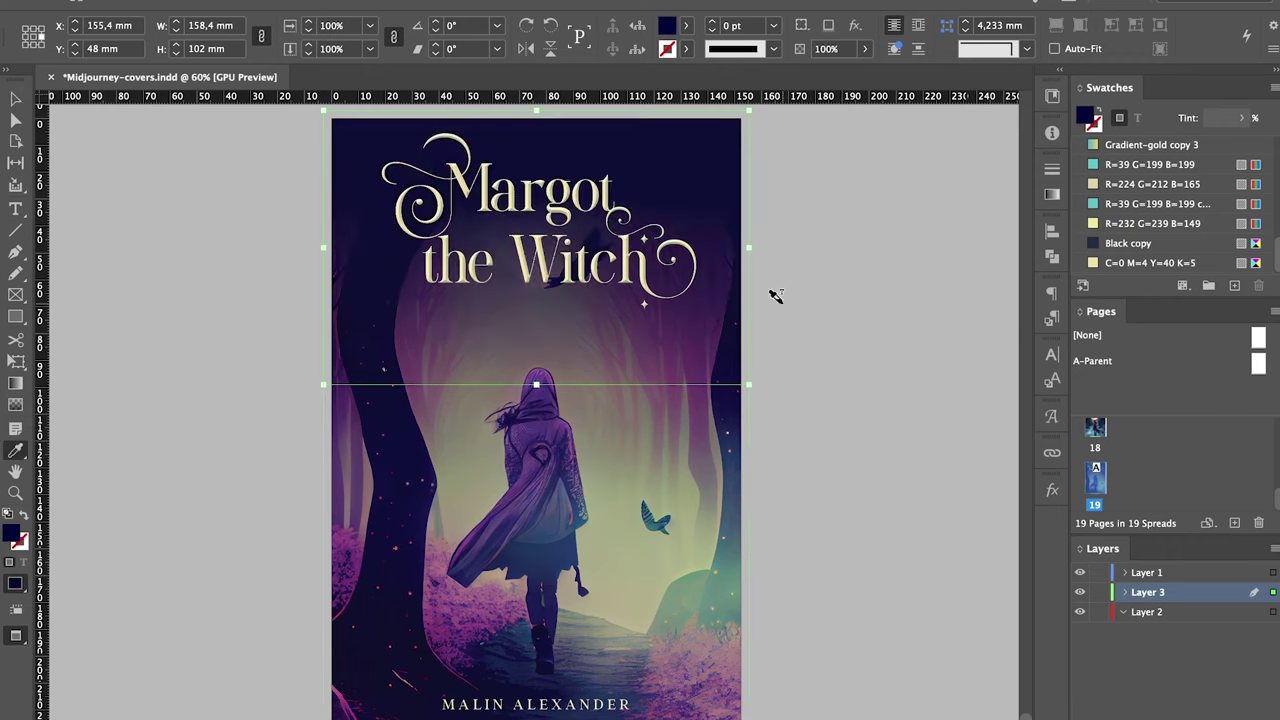
pyautogui.click(1052, 452)
pyautogui.click(1052, 490)
pyautogui.click(1019, 509)
pyautogui.moveTo(1010, 533); pyautogui.dragTo(977, 535)
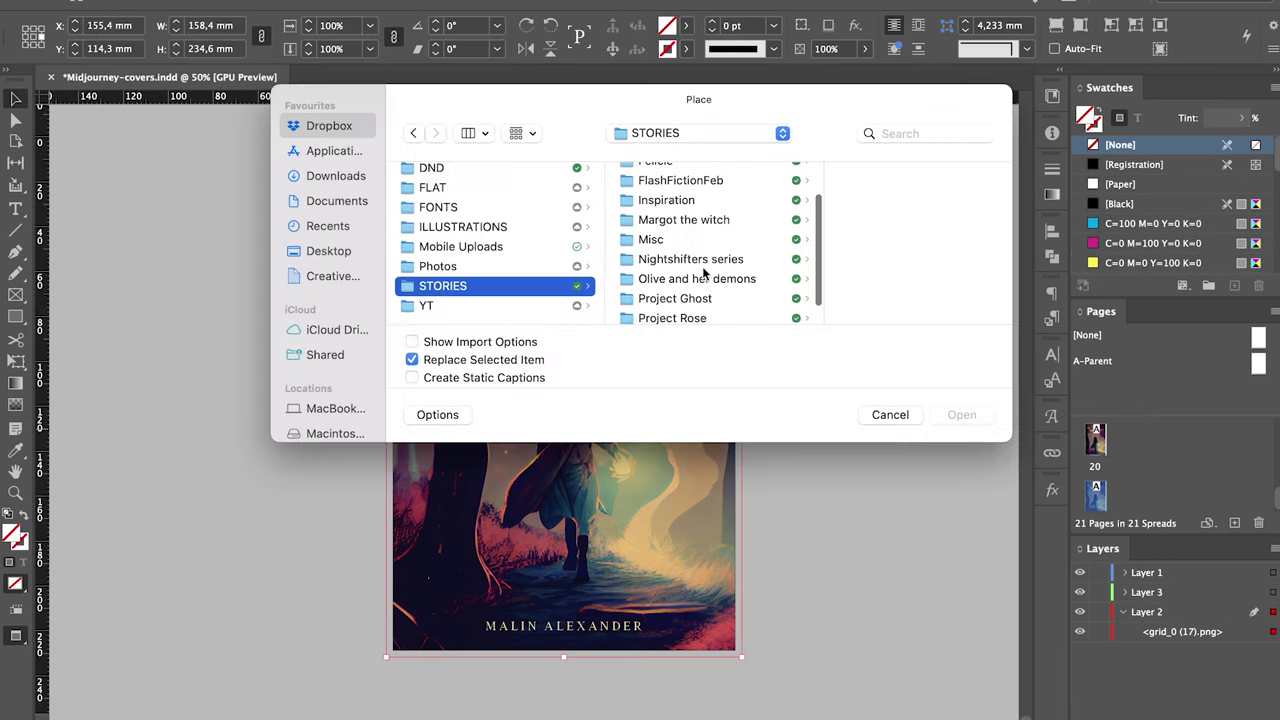
# Preview the skull images and place grid_0 (7).png into the cover frame.
pyautogui.click(686, 257)
pyautogui.click(830, 200)
pyautogui.press('space')
pyautogui.press('Down')
pyautogui.press('Down')
pyautogui.press('Down')
pyautogui.press('Down')
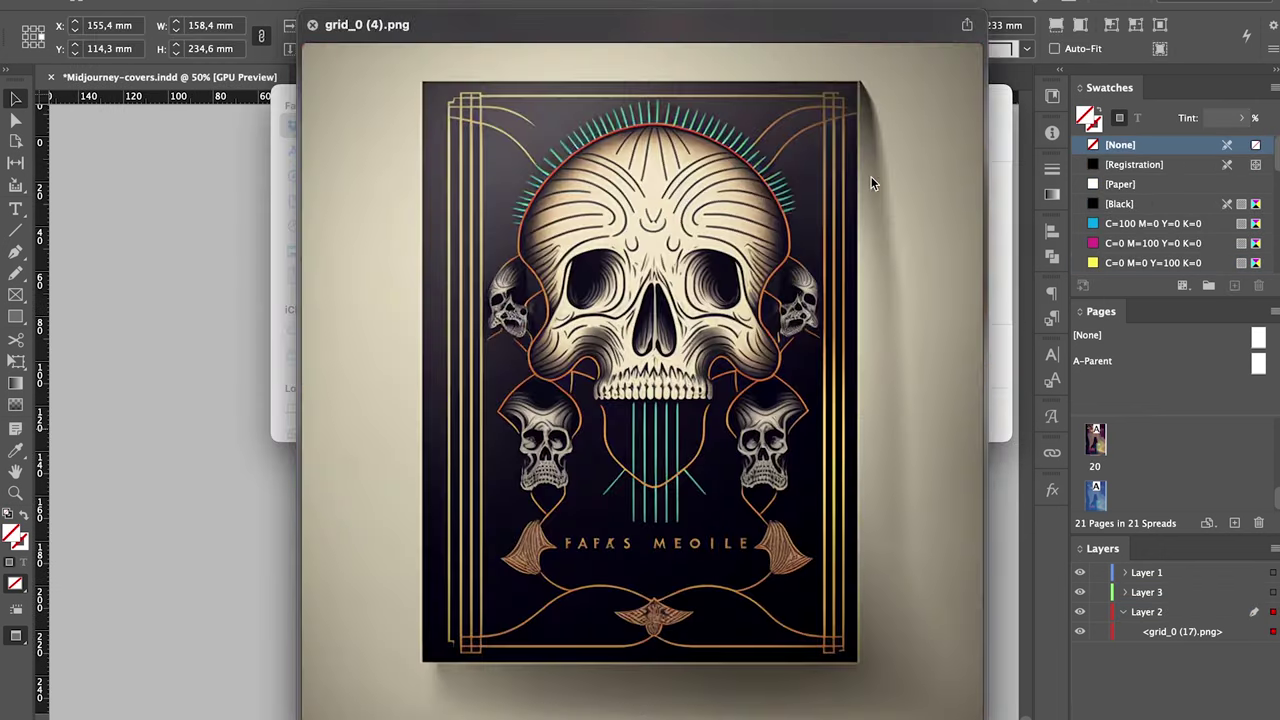
pyautogui.press('Return')
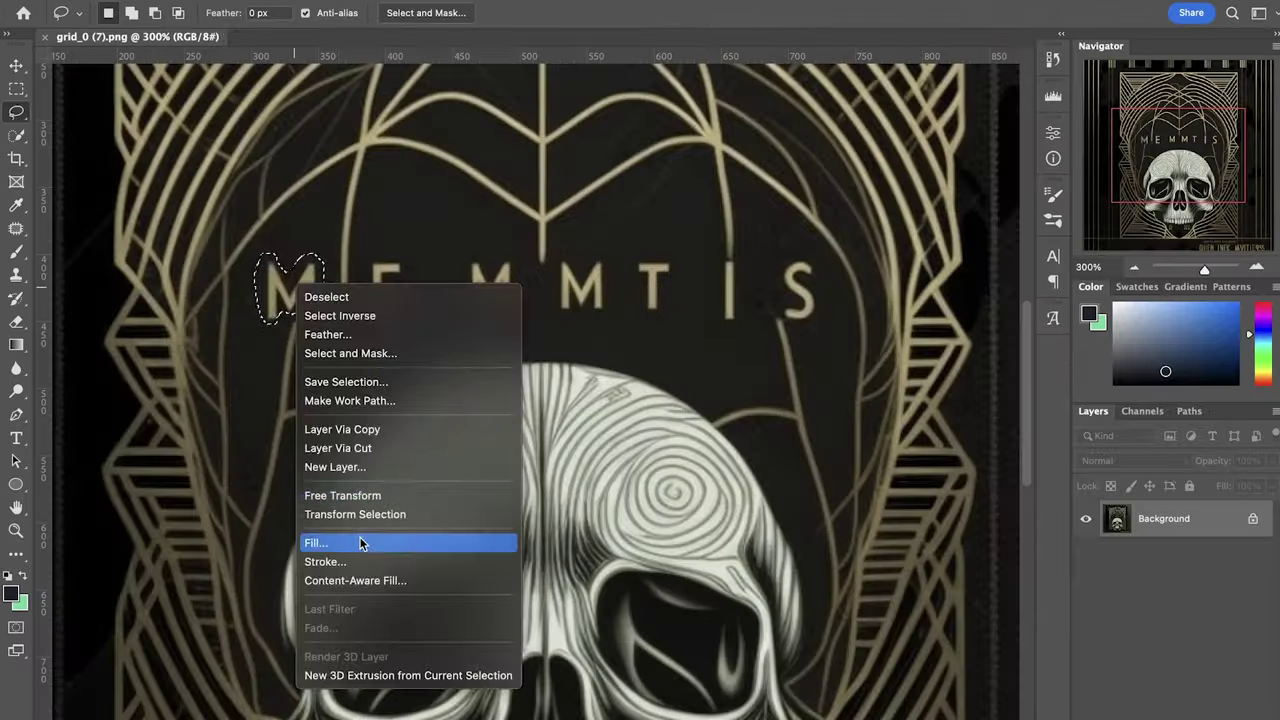
# Lasso the MEMMTIS letters and remove them with Content-Aware Fill.
pyautogui.click(357, 537)
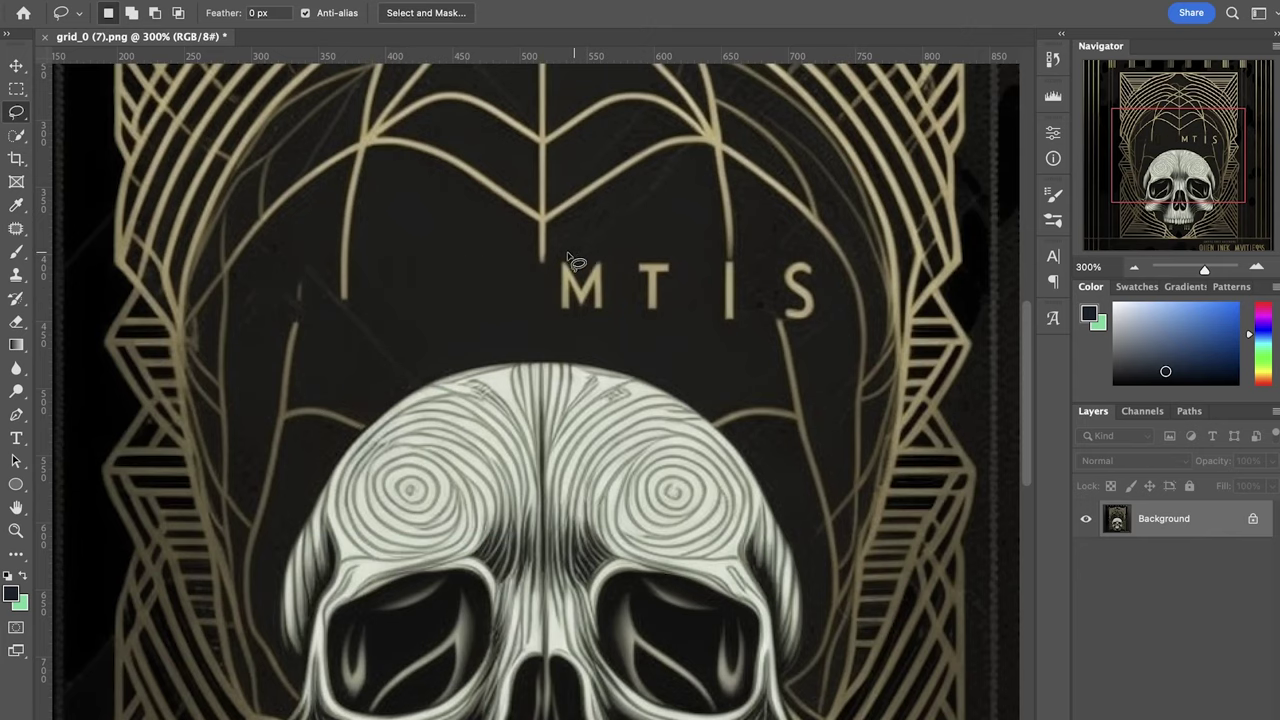
pyautogui.moveTo(562, 256); pyautogui.dragTo(560, 254)
pyautogui.rightClick(560, 254)
pyautogui.moveTo(309, 273); pyautogui.dragTo(320, 290)
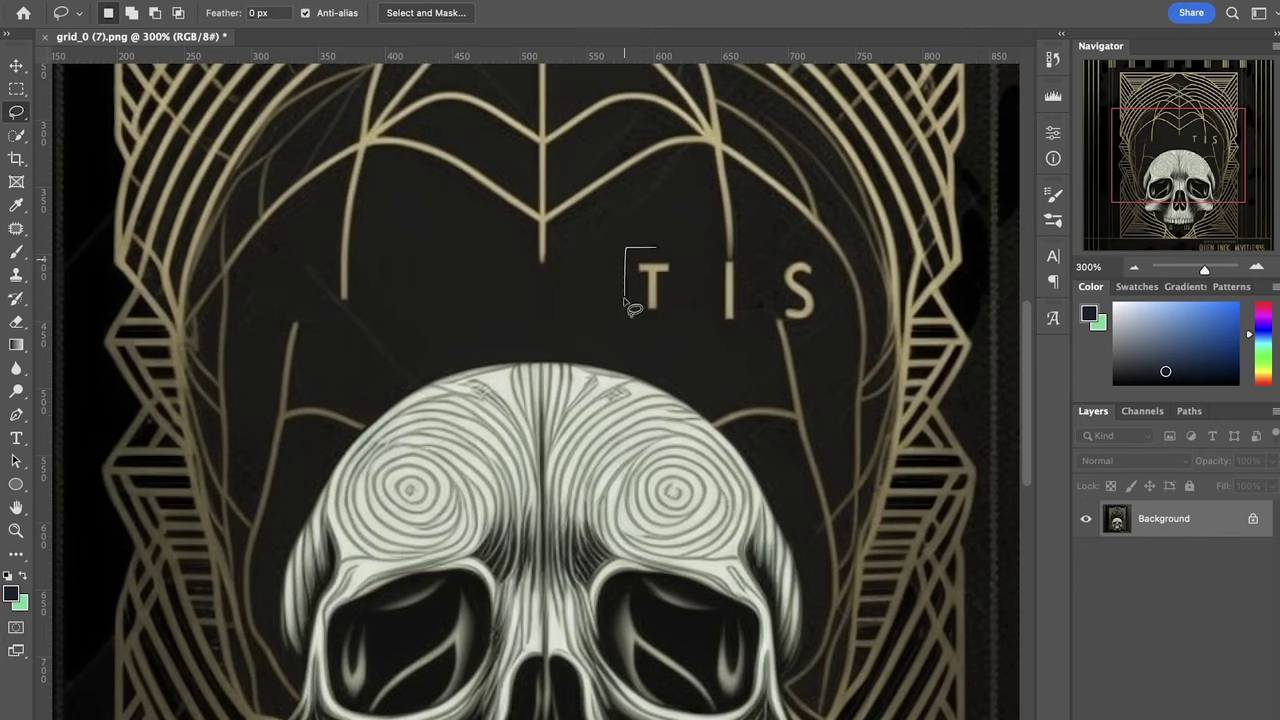
pyautogui.moveTo(636, 322)
pyautogui.mouseDown()
pyautogui.moveTo(668, 250)
pyautogui.moveTo(778, 262)
pyautogui.moveTo(759, 284)
pyautogui.moveTo(766, 298)
pyautogui.mouseUp()
pyautogui.hotkey('shift', 'BackSpace')
pyautogui.press('Return')
pyautogui.hotkey('shift', 'BackSpace')
pyautogui.press('Return')
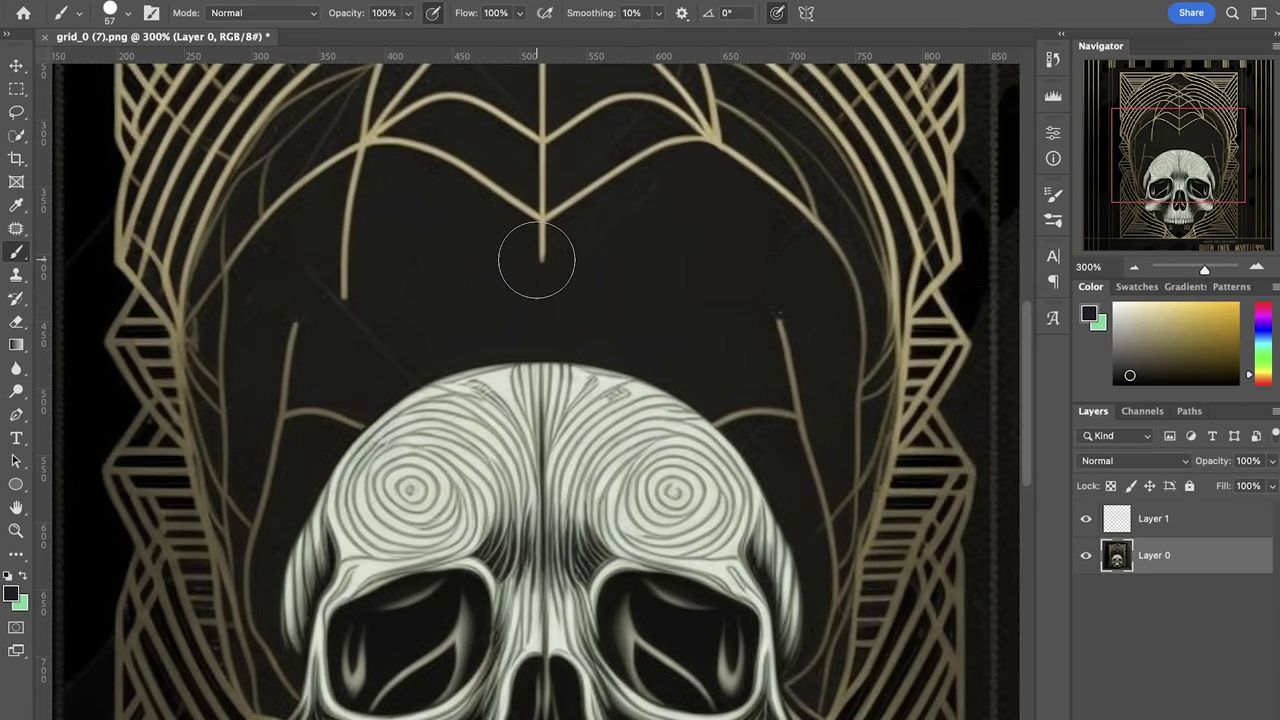
pyautogui.scroll(-5, 500, 300)
pyautogui.scroll(4, 298, 253)
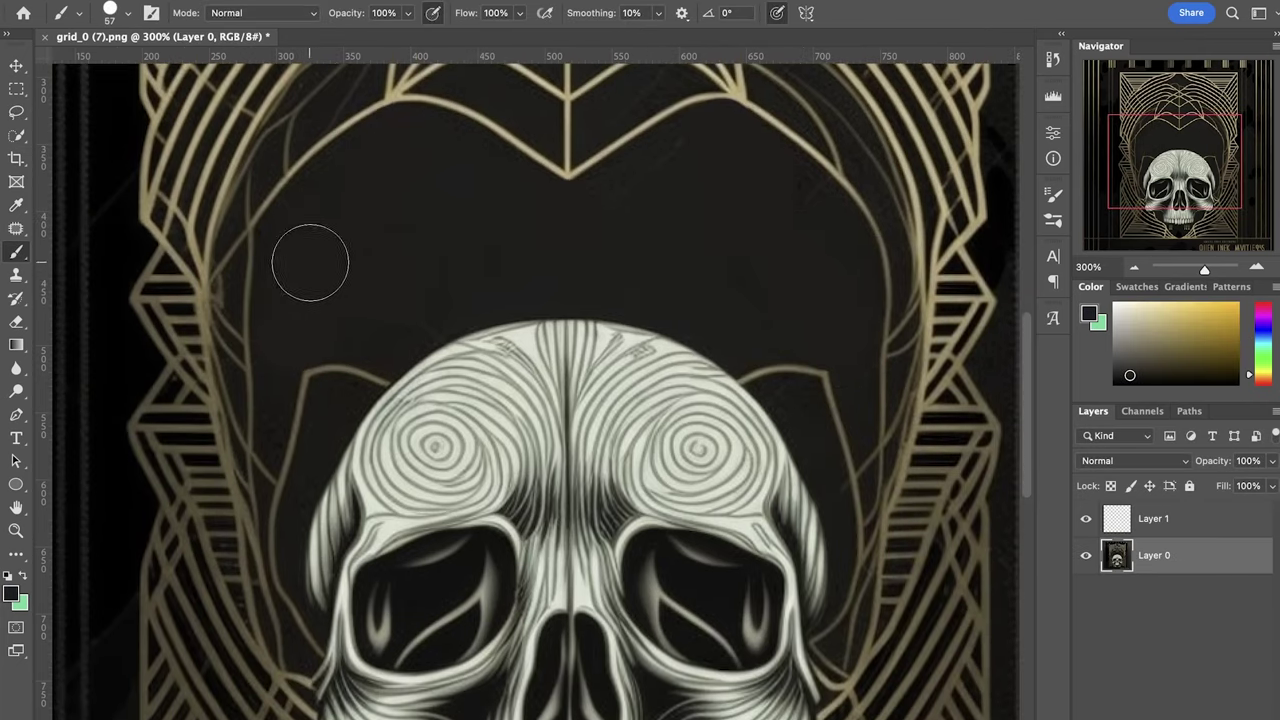
pyautogui.scroll(-5, 696, 197)
# Select the artwork inside the gold frame and fill the outer border solid black on a duplicated layer.
pyautogui.click(16, 88)
pyautogui.moveTo(325, 105); pyautogui.dragTo(755, 708)
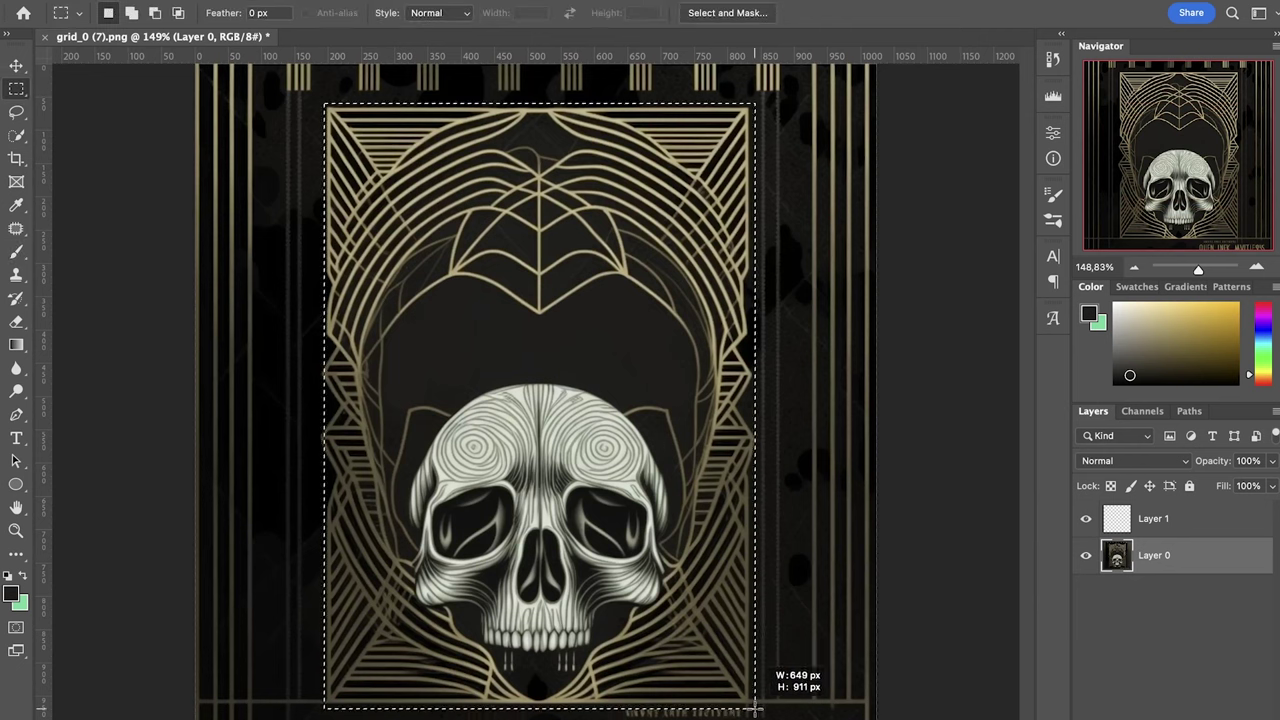
pyautogui.click(16, 344)
pyautogui.click(232, 385)
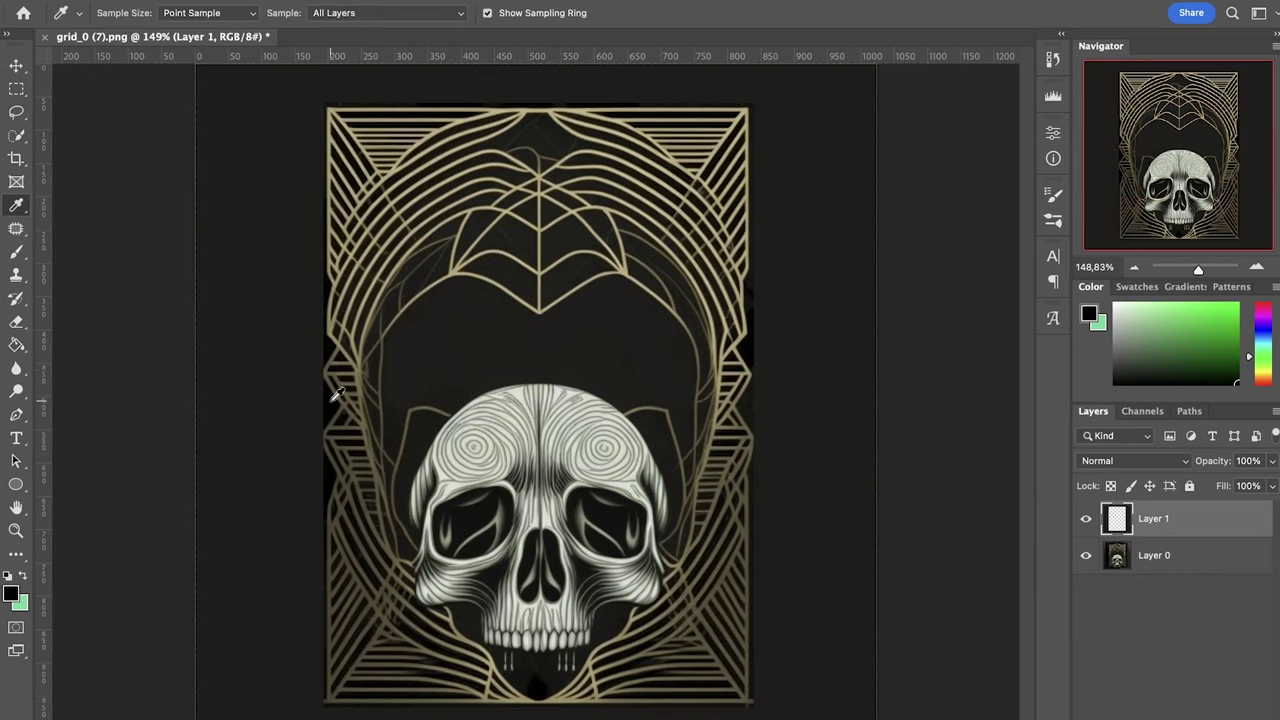
pyautogui.press('g')
pyautogui.hotkey('alt', '[')
pyautogui.hotkey('ctrl', 'j')
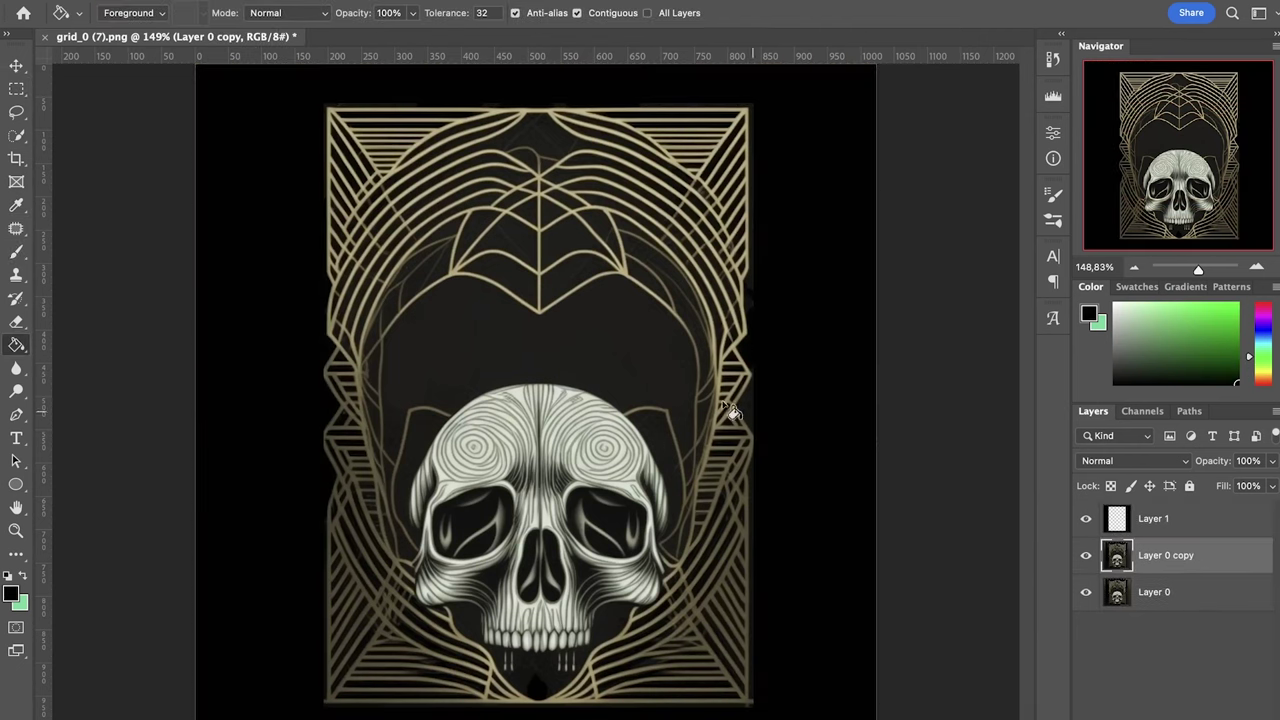
pyautogui.press('w')
pyautogui.click(793, 373)
pyautogui.press('g')
pyautogui.press('super+d')
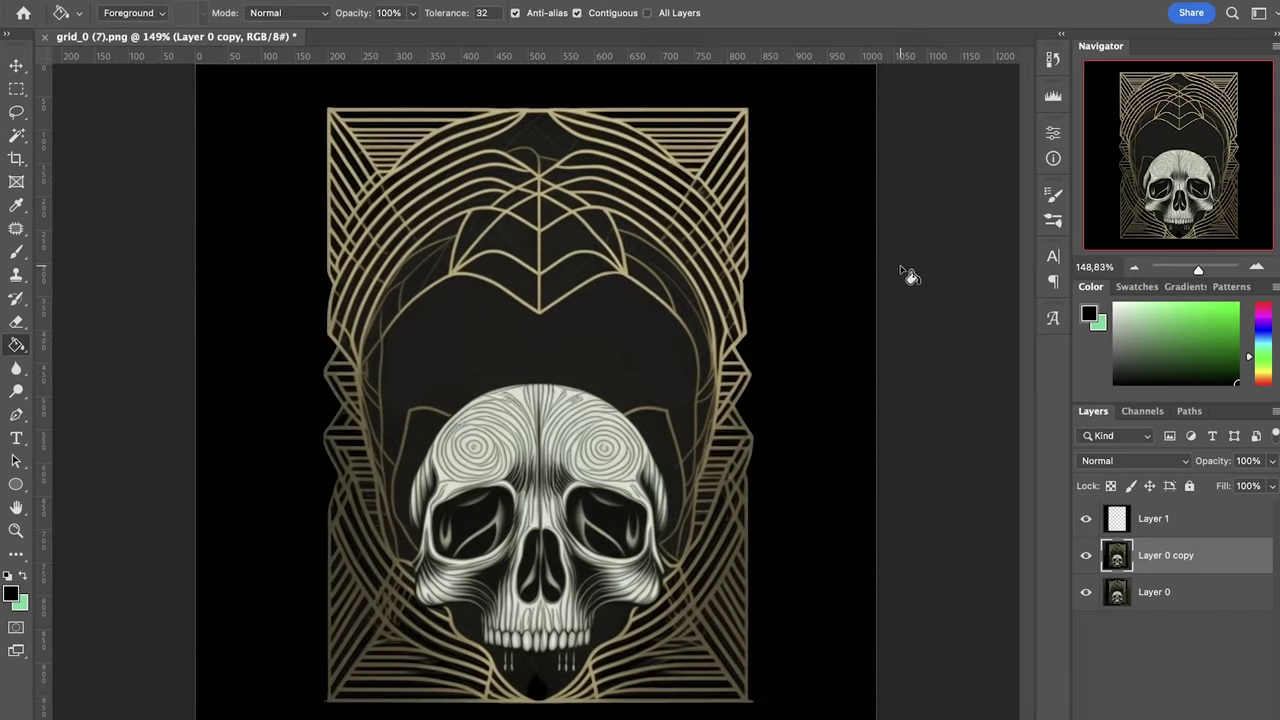
# Save the cleaned artwork as a PSD and fit the updated image frame to the cover.
pyautogui.press('super+shift+s')
pyautogui.press('Return')
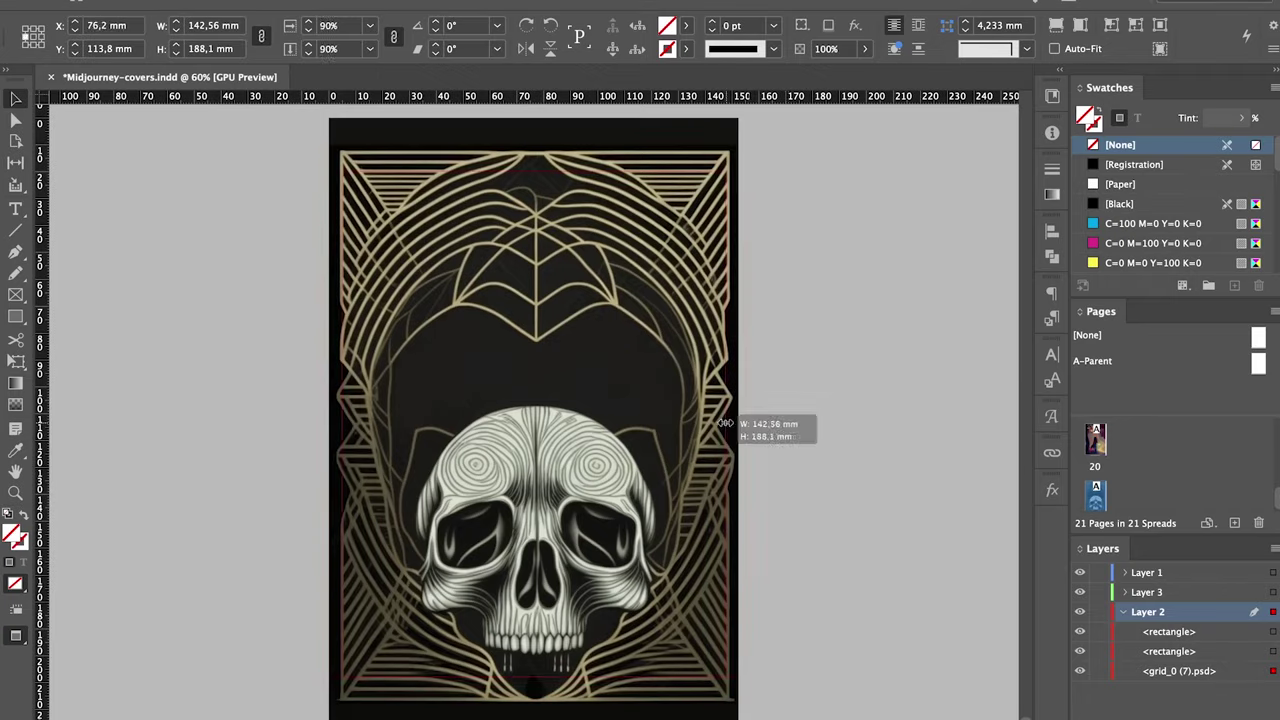
pyautogui.moveTo(727, 423); pyautogui.dragTo(745, 423)
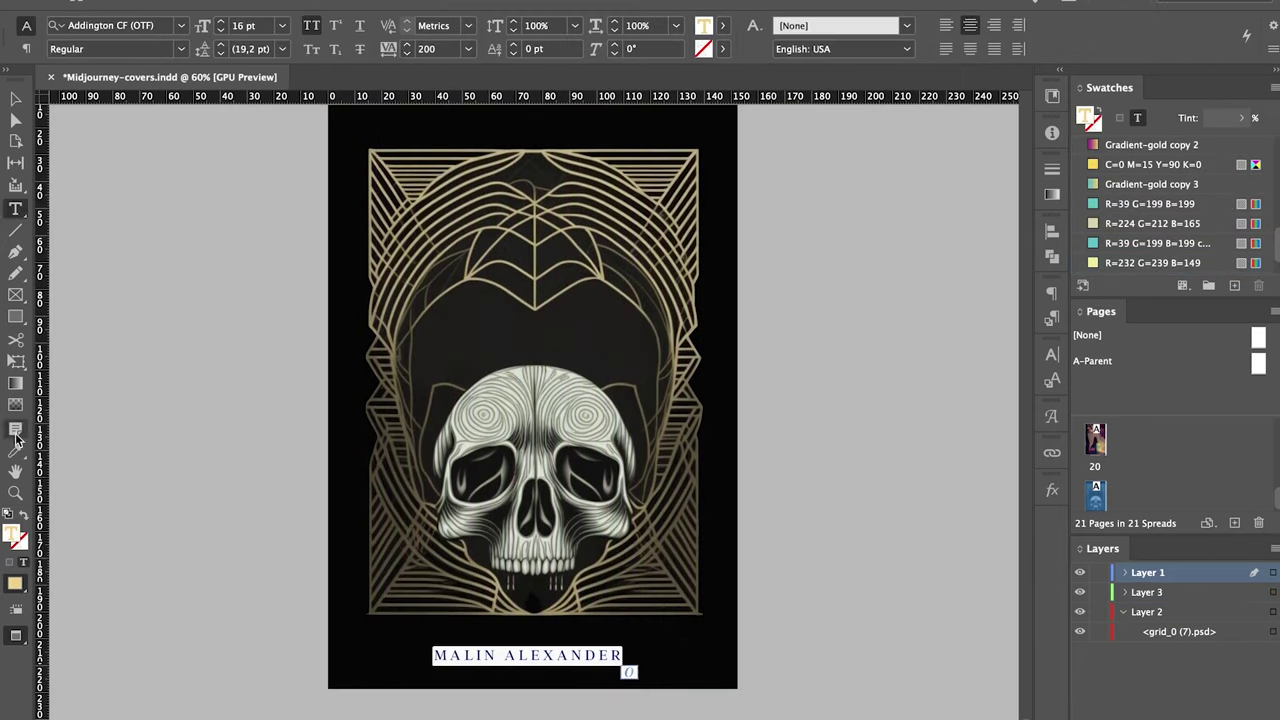
# Set the title in NECMATO at 120 pt and show alternate glyphs for the T of THE.
pyautogui.press('Escape')
pyautogui.click(207, 385)
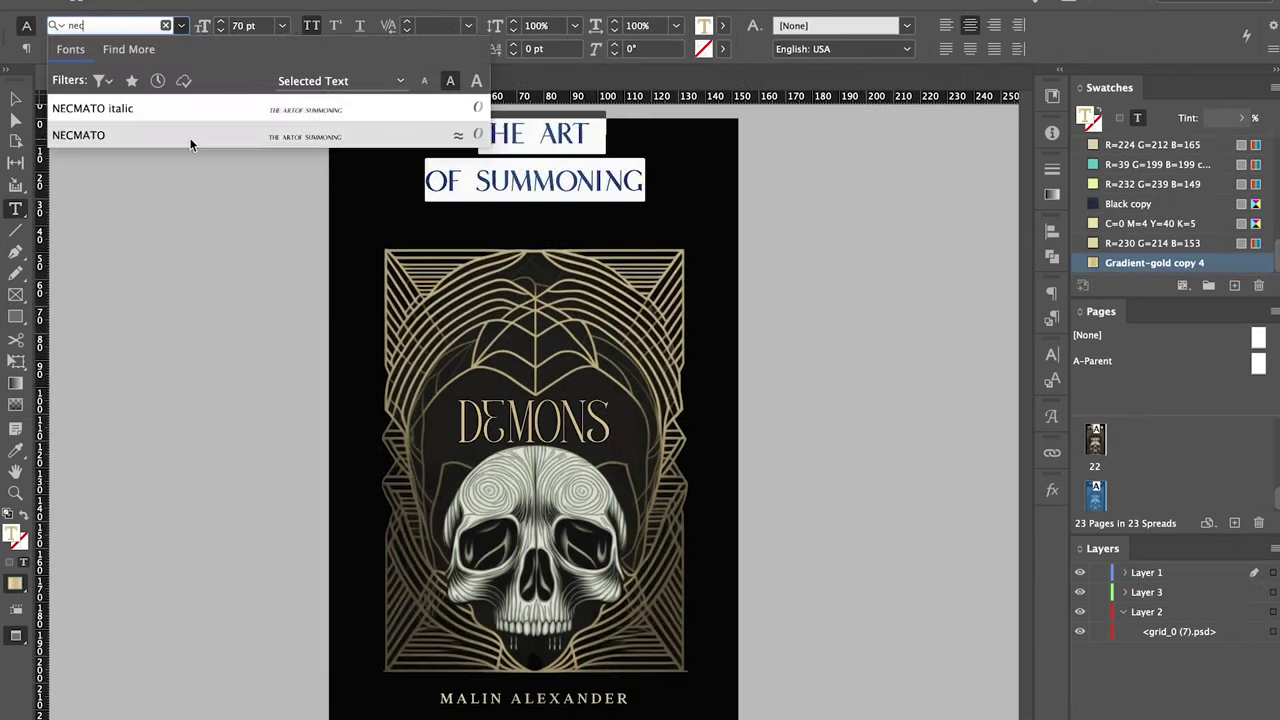
pyautogui.click(191, 137)
pyautogui.press('Return')
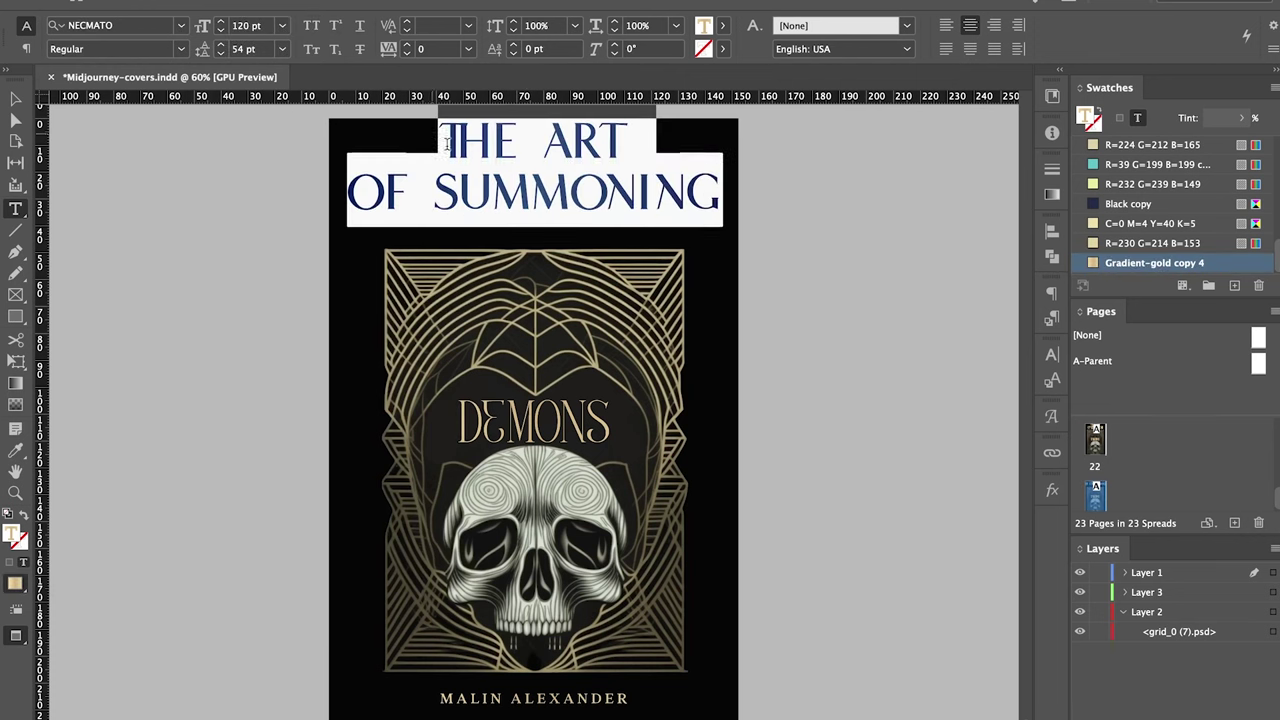
pyautogui.press('Escape')
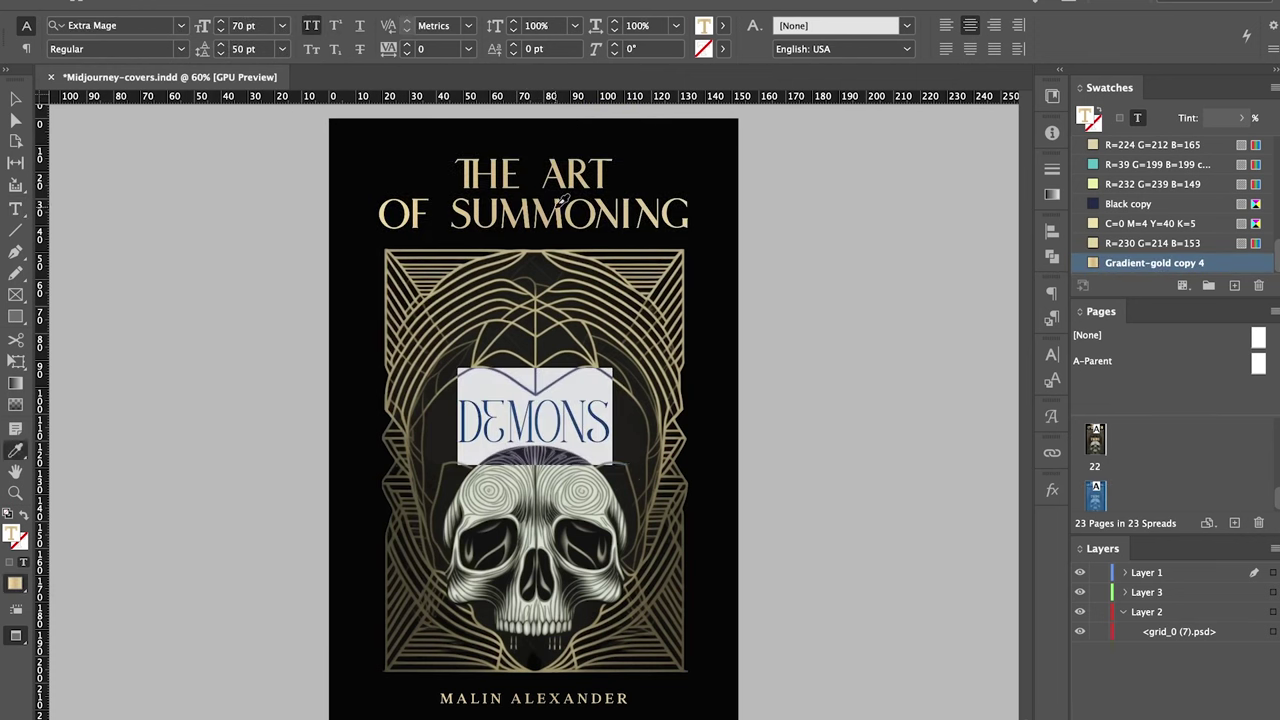
pyautogui.press('Escape')
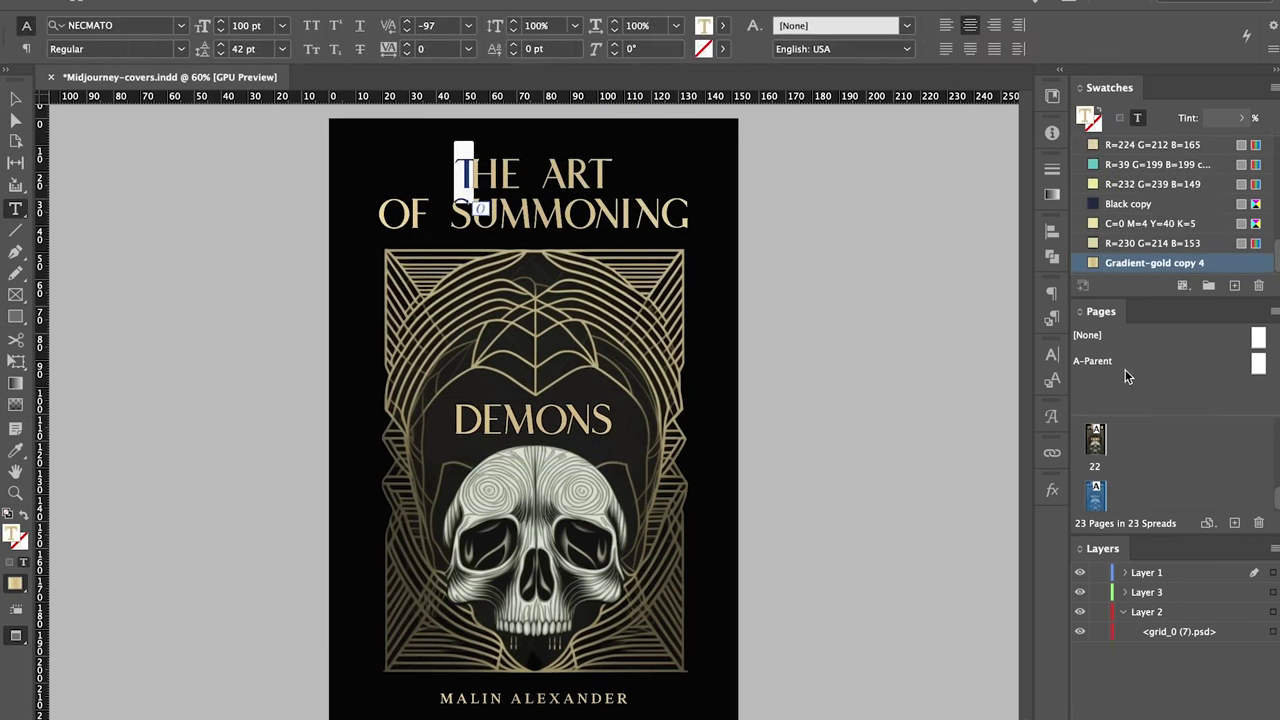
pyautogui.click(1052, 420)
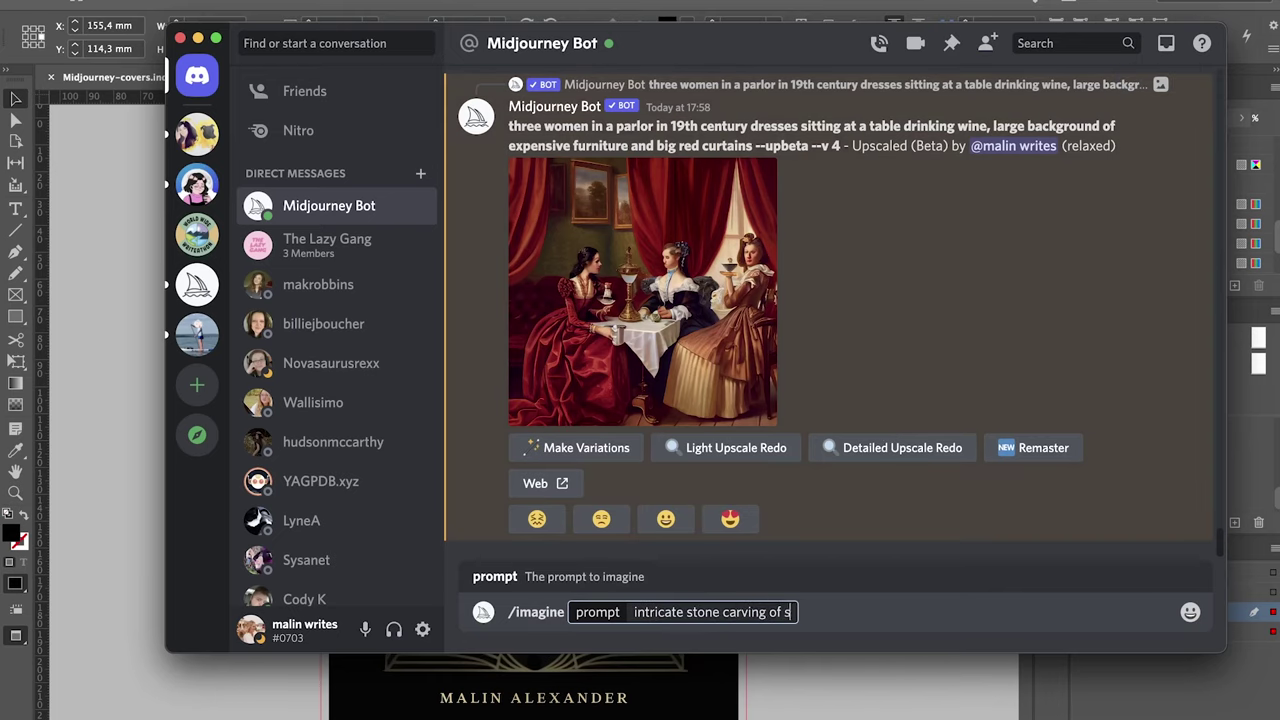
# Send the /imagine skull carving prompt to the Midjourney Bot.
pyautogui.press('Return')
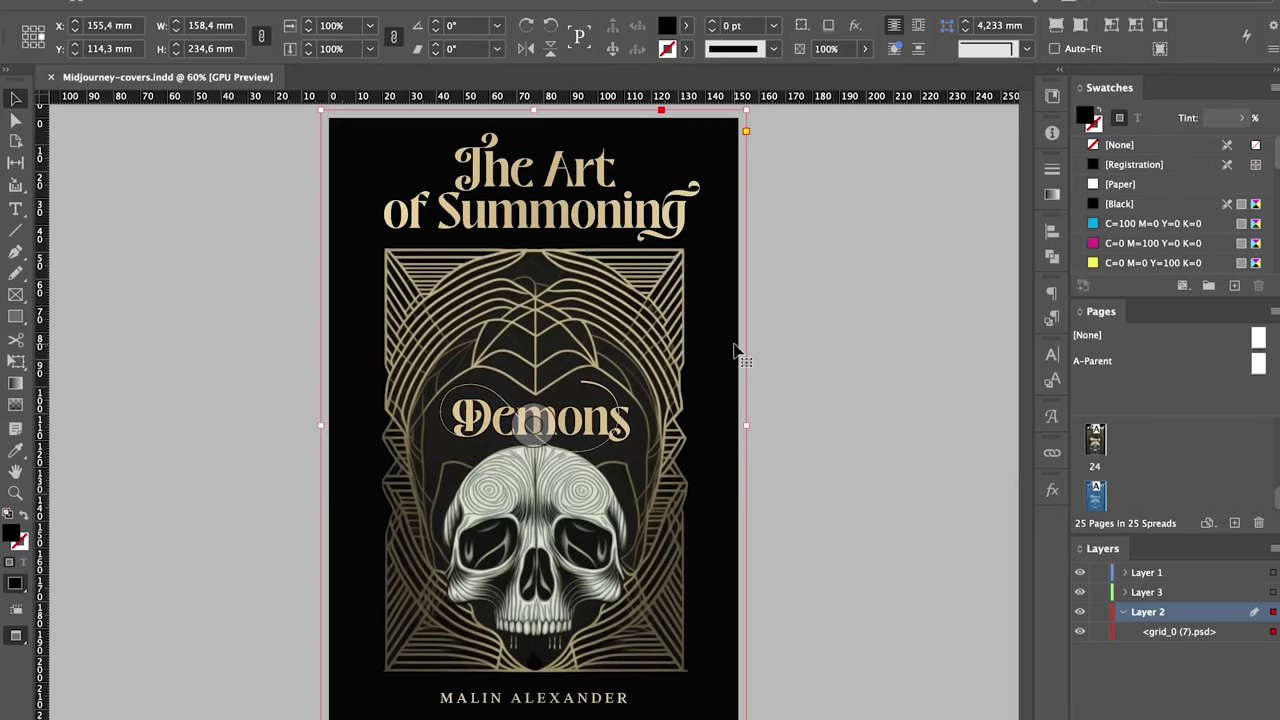
# Place the downloaded carved-skull image grid_0 (9).png onto the Summoning Demons cover.
pyautogui.press('super+d')
pyautogui.press('Down')
pyautogui.press('Down')
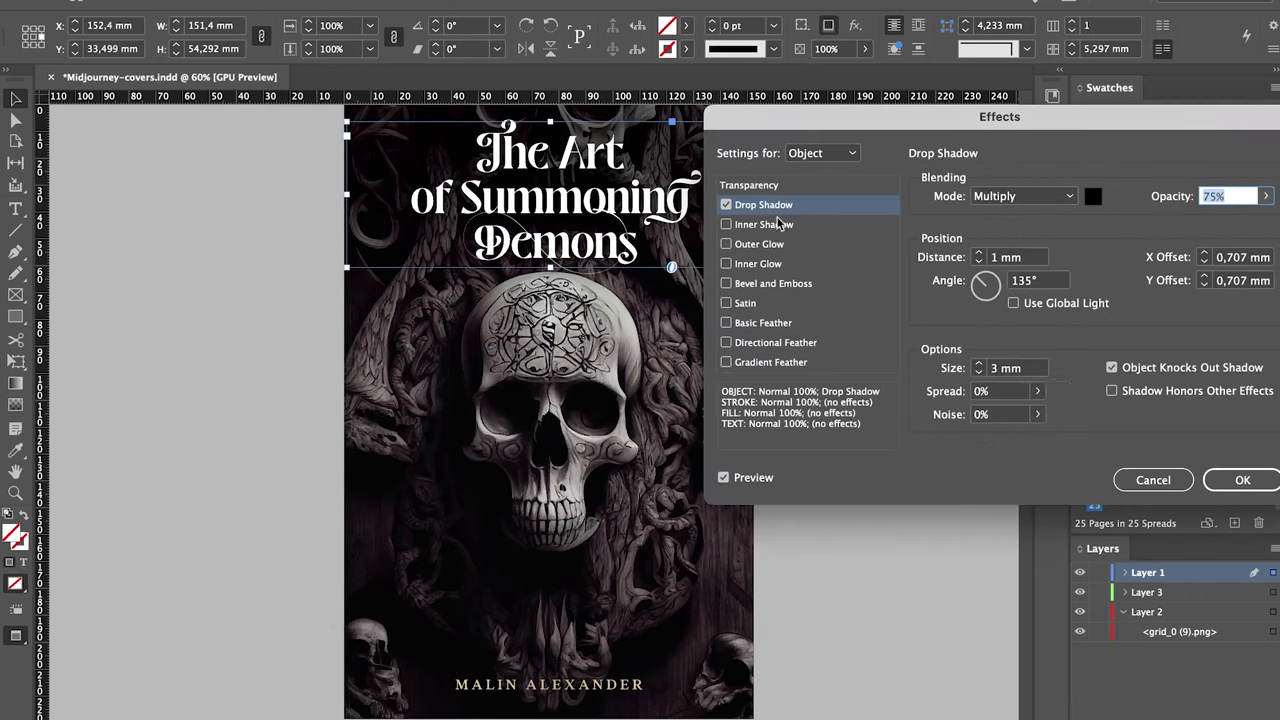
# Give the title an inner shadow and a Bevel and Emboss with Emboss style and Chisel Hard technique.
pyautogui.click(764, 224)
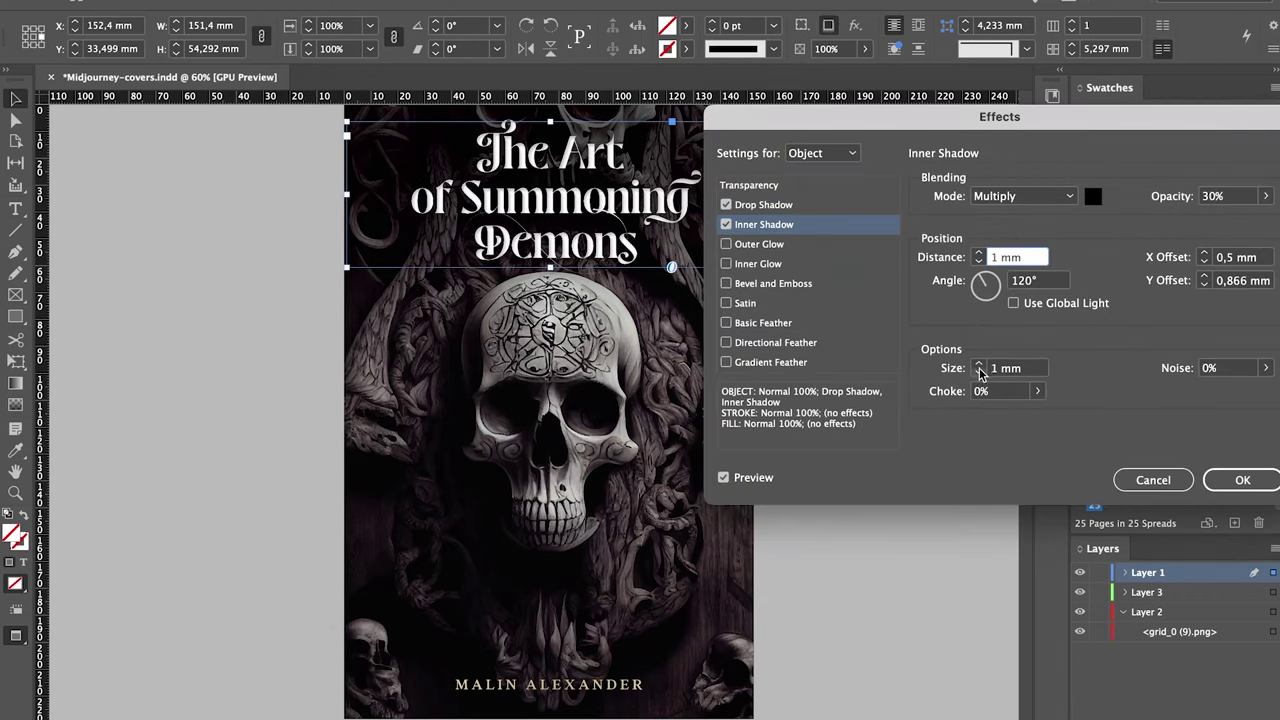
pyautogui.click(773, 283)
pyautogui.click(1040, 196)
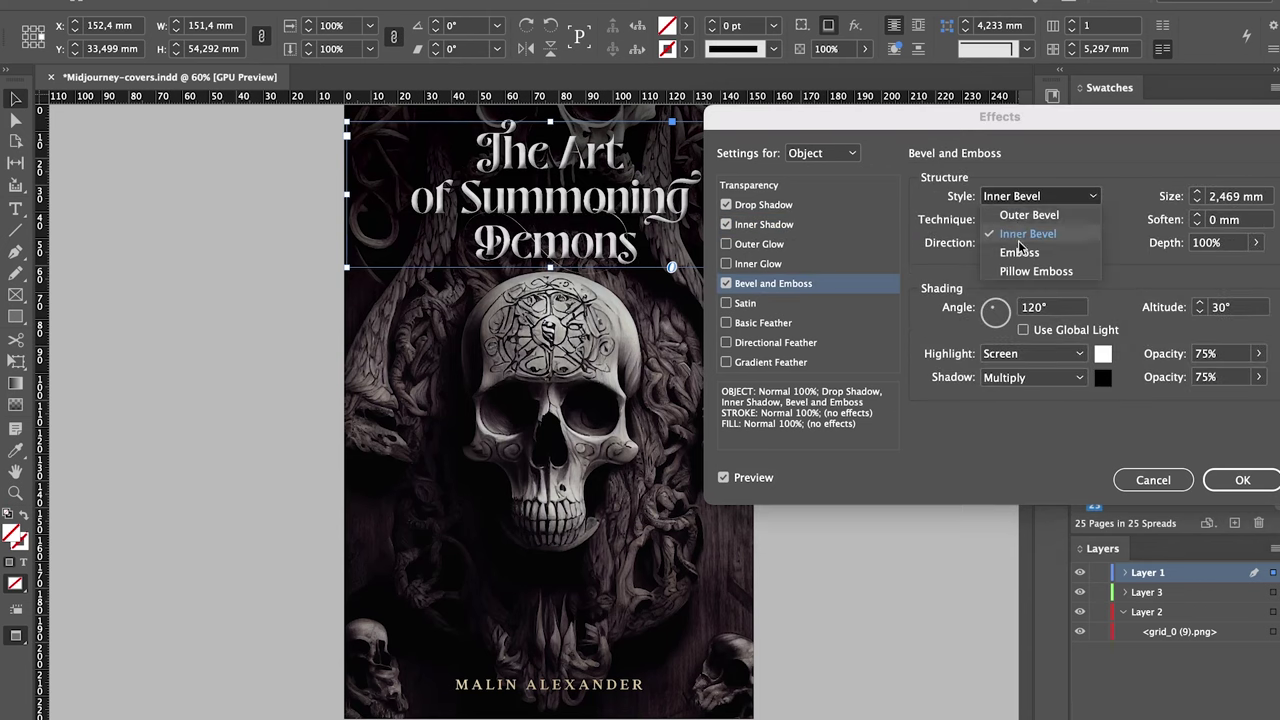
pyautogui.click(1050, 220)
pyautogui.click(1049, 197)
pyautogui.click(1060, 251)
pyautogui.click(1040, 219)
pyautogui.click(1036, 243)
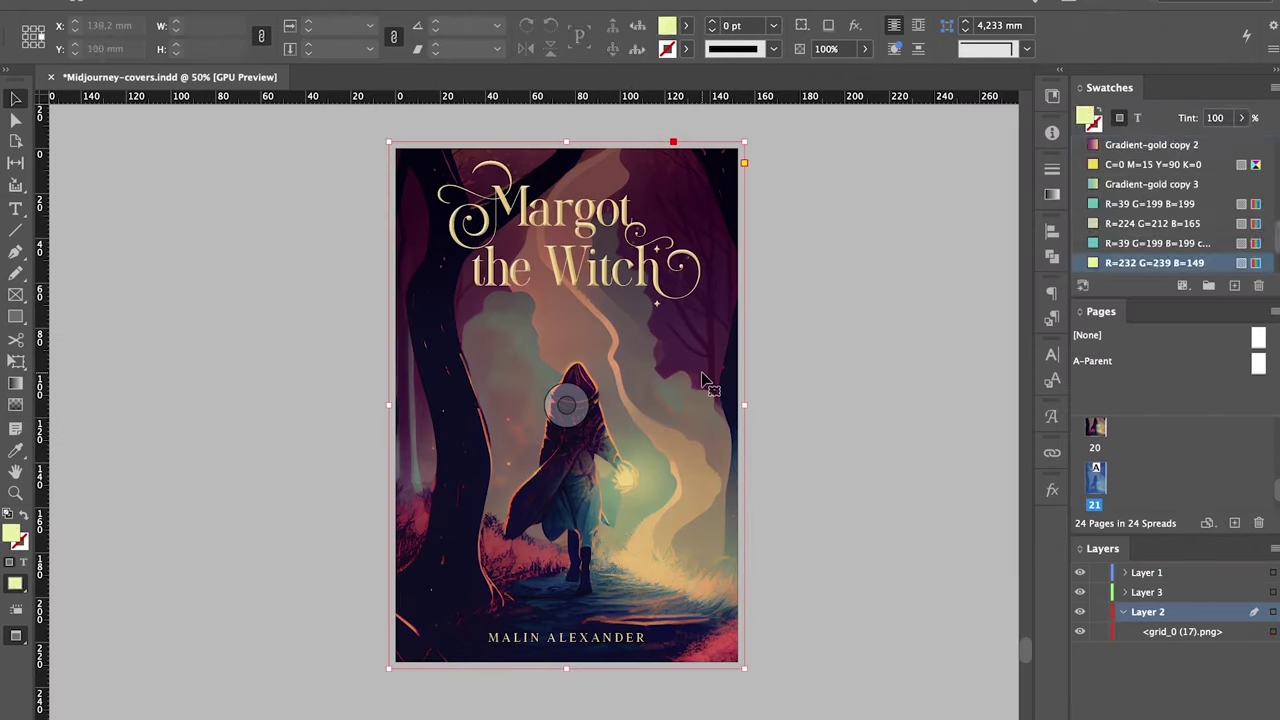
# Preview images in the Witches folder and place grid_0 (26).png into the cover frame.
pyautogui.press('super+d')
pyautogui.click(694, 108)
pyautogui.click(714, 316)
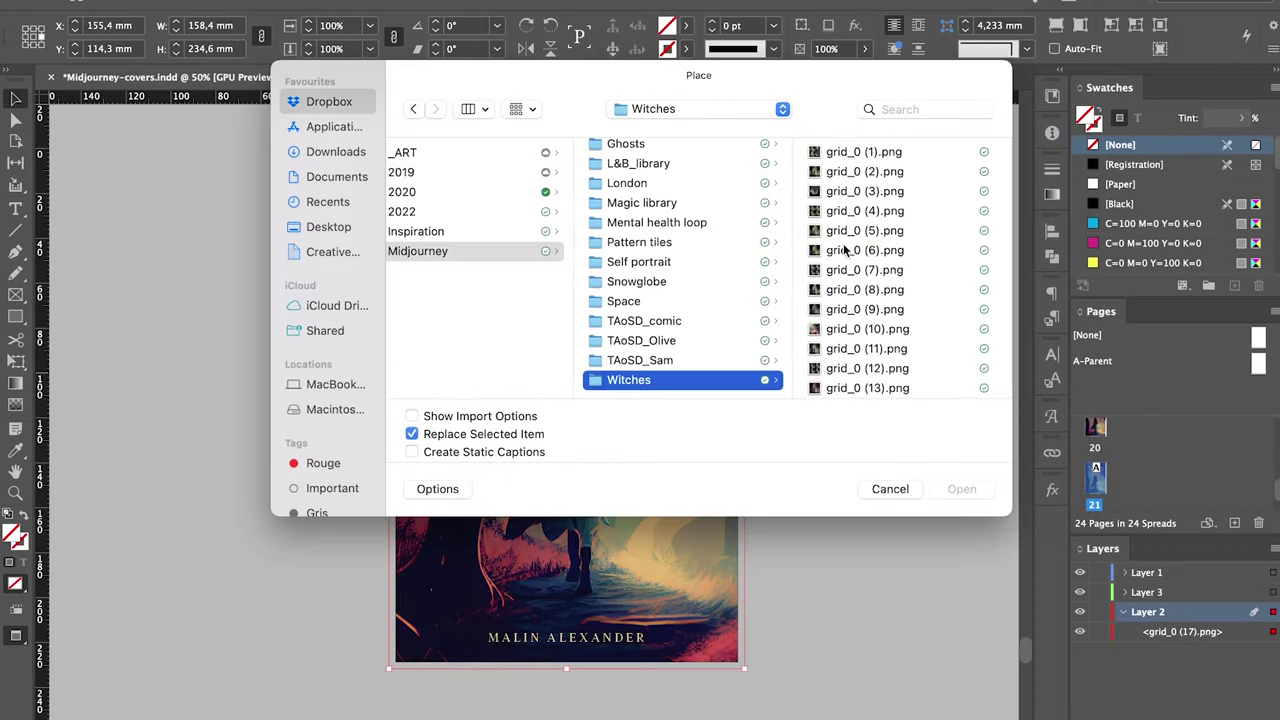
pyautogui.scroll(2, 845, 250)
pyautogui.click(891, 163)
pyautogui.press('space')
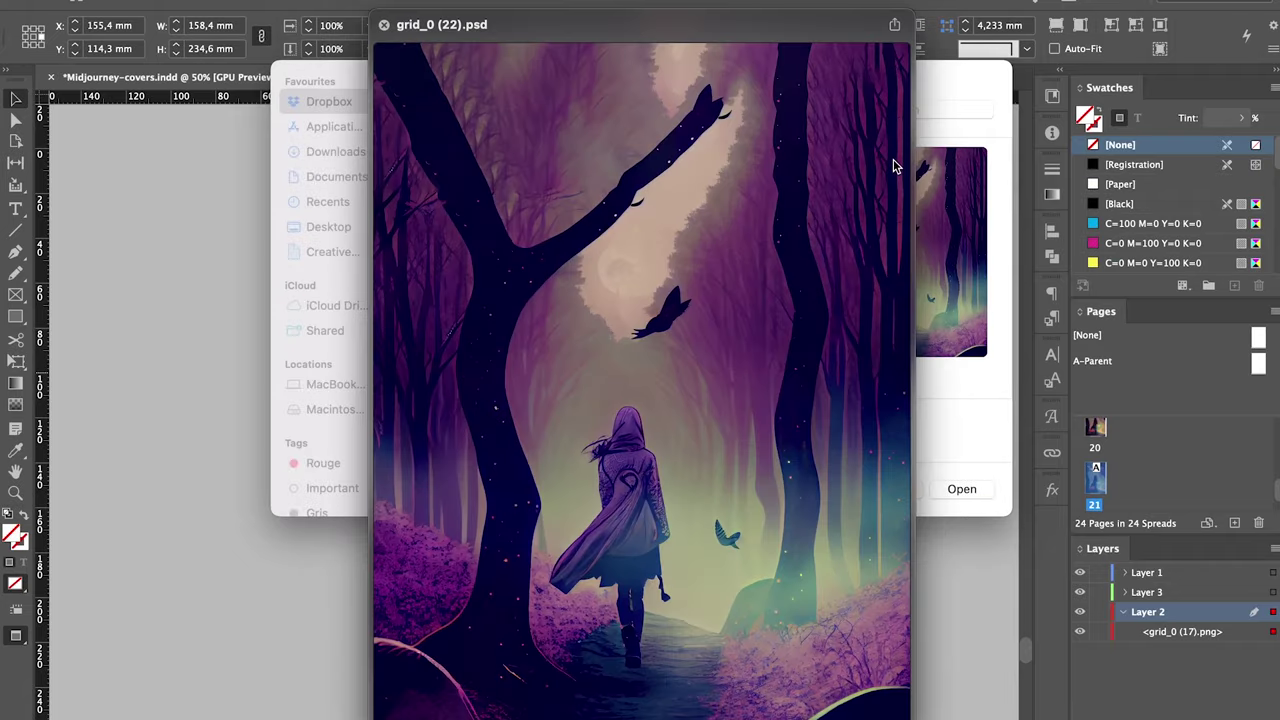
pyautogui.press('Down')
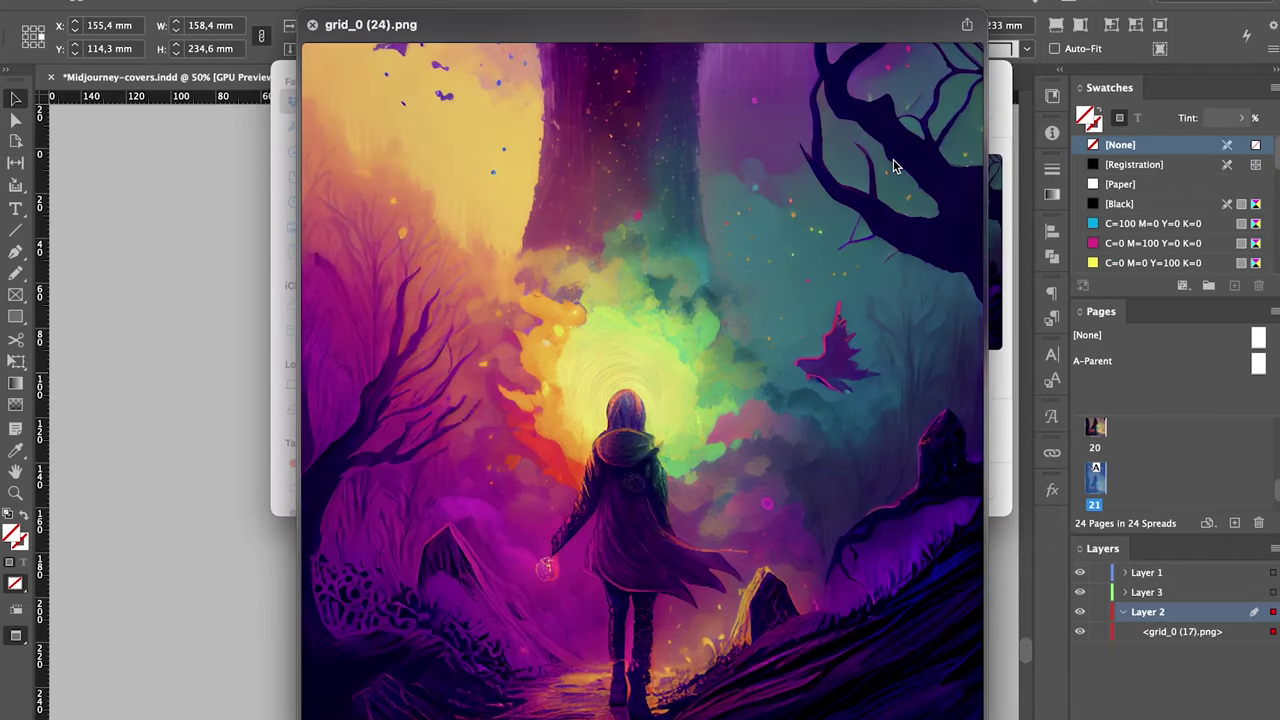
pyautogui.press('Down')
pyautogui.press('Down')
pyautogui.press('space')
pyautogui.press('Return')
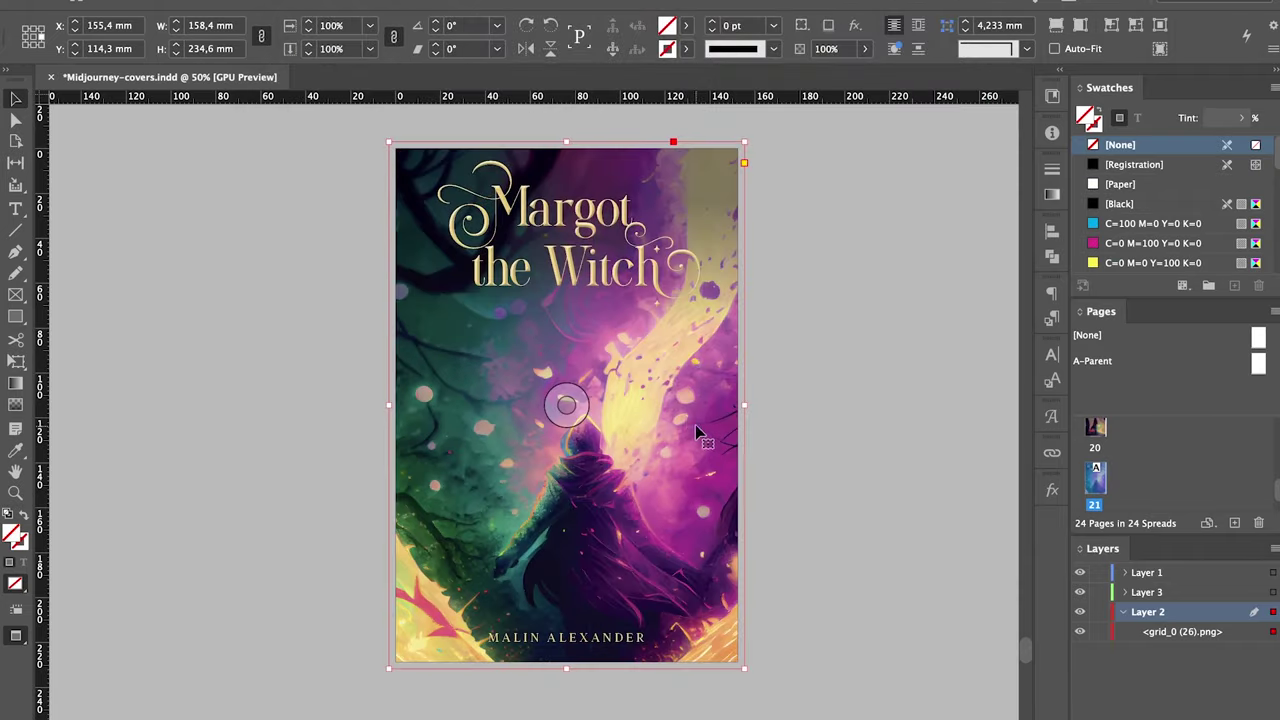
# Fit the placed image with Fill Frame Proportionally.
pyautogui.rightClick(646, 410)
pyautogui.moveTo(760, 423)
pyautogui.click(884, 423)
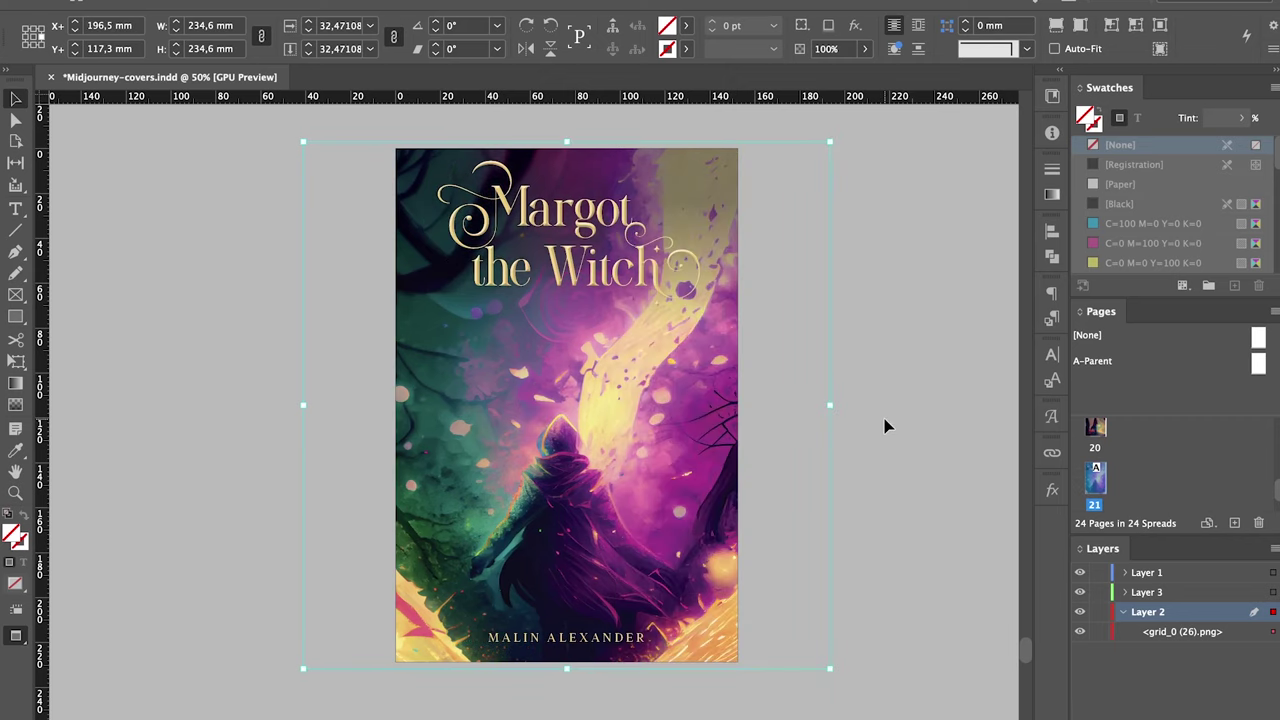
pyautogui.click(916, 428)
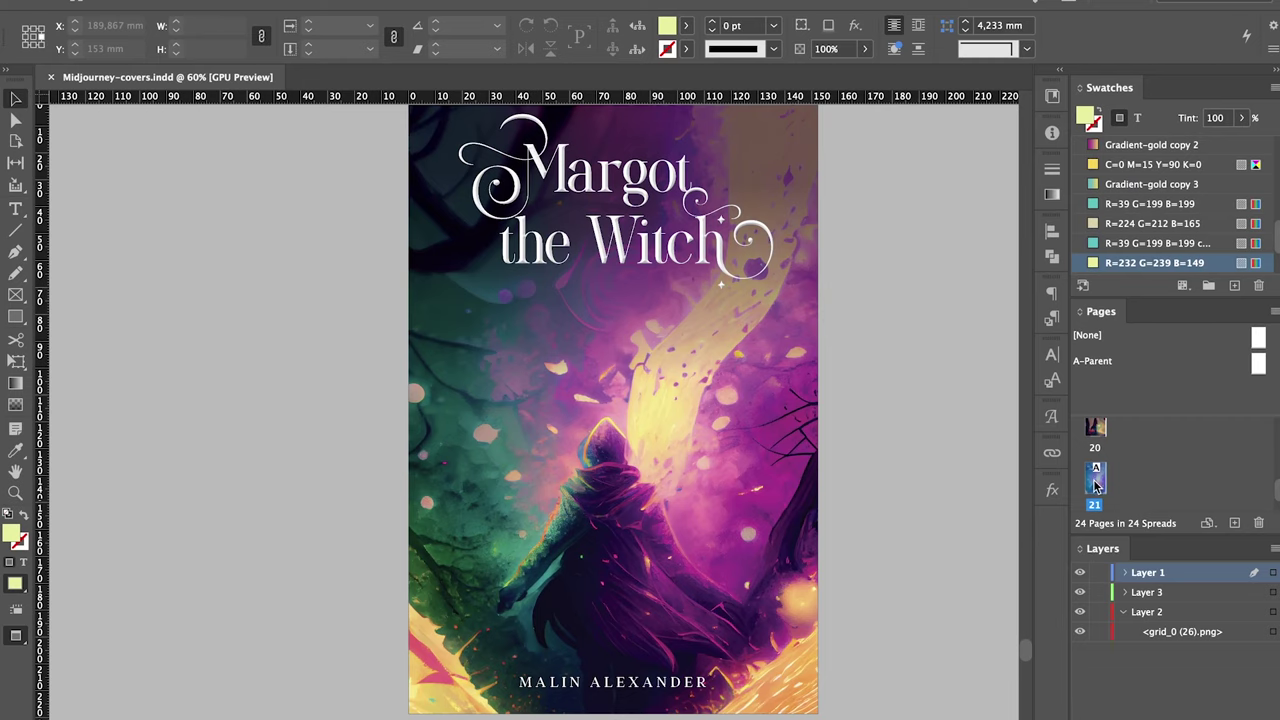
# Duplicate the Margot cover page and select the image frame on the new copy.
pyautogui.click(1237, 522)
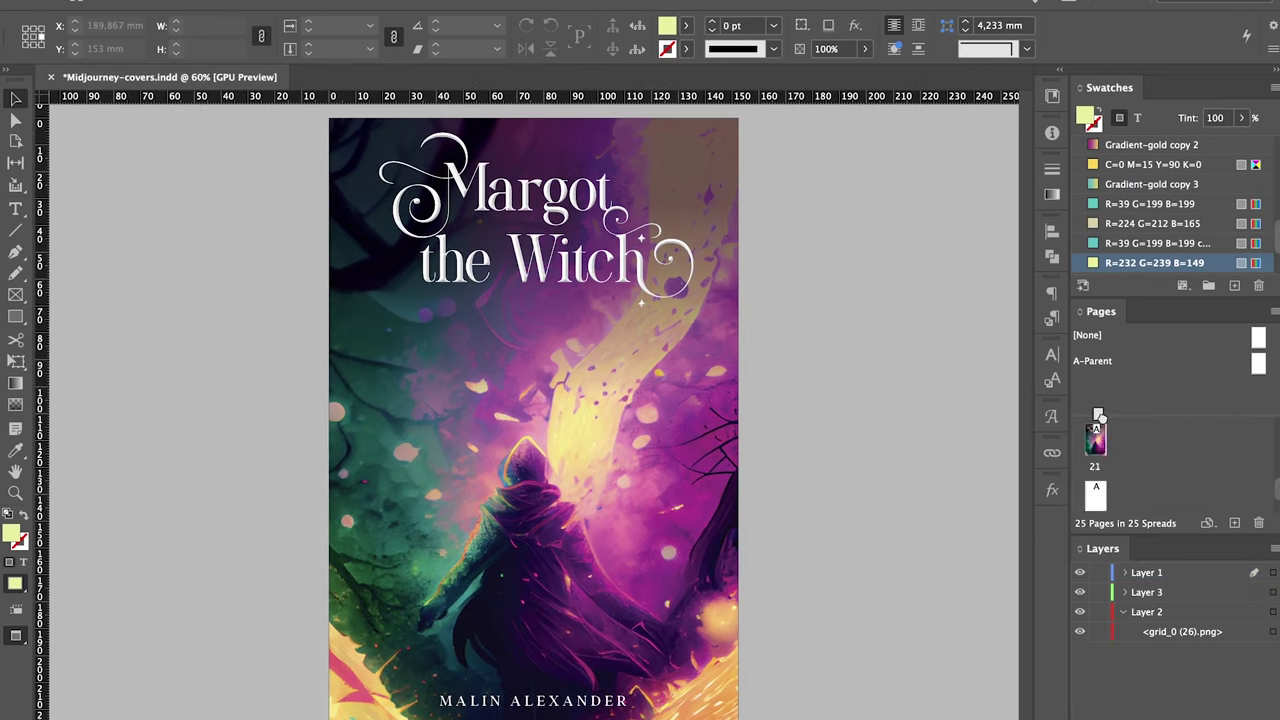
pyautogui.doubleClick(1117, 507)
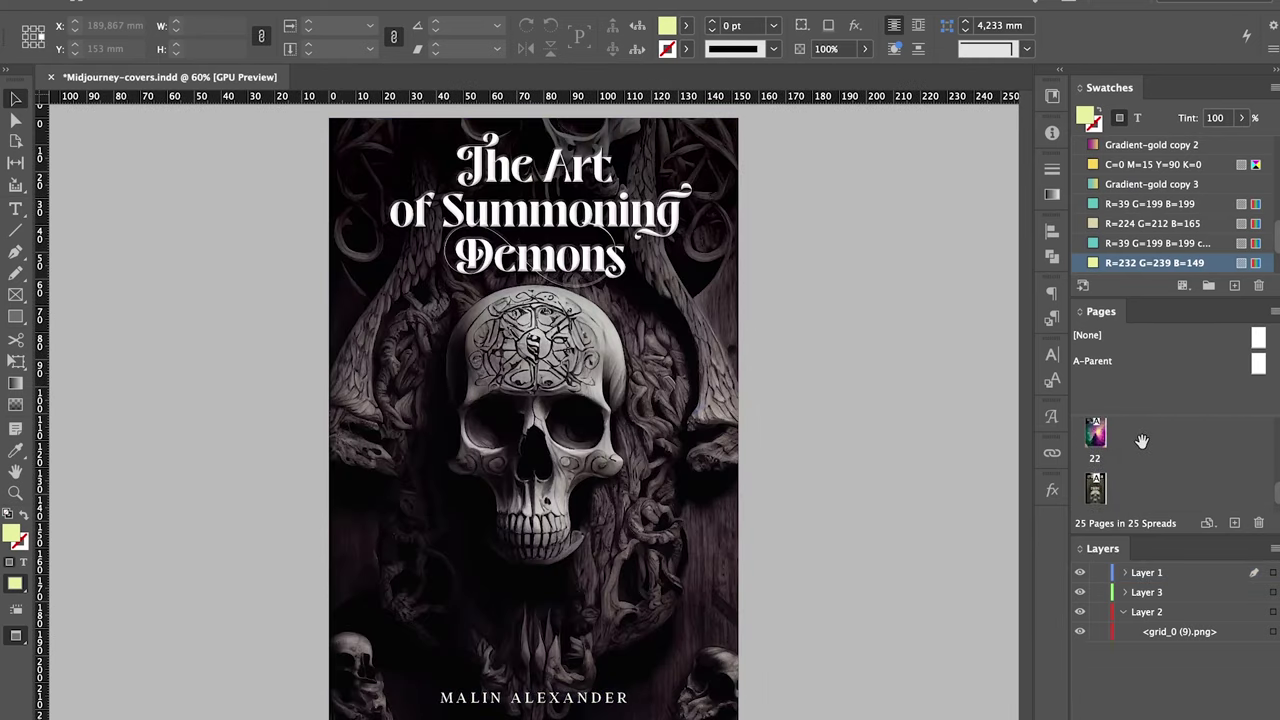
pyautogui.doubleClick(1096, 432)
pyautogui.scroll(-5, 765, 401)
pyautogui.scroll(5, 765, 405)
pyautogui.scroll(-3, 745, 320)
pyautogui.click(737, 306)
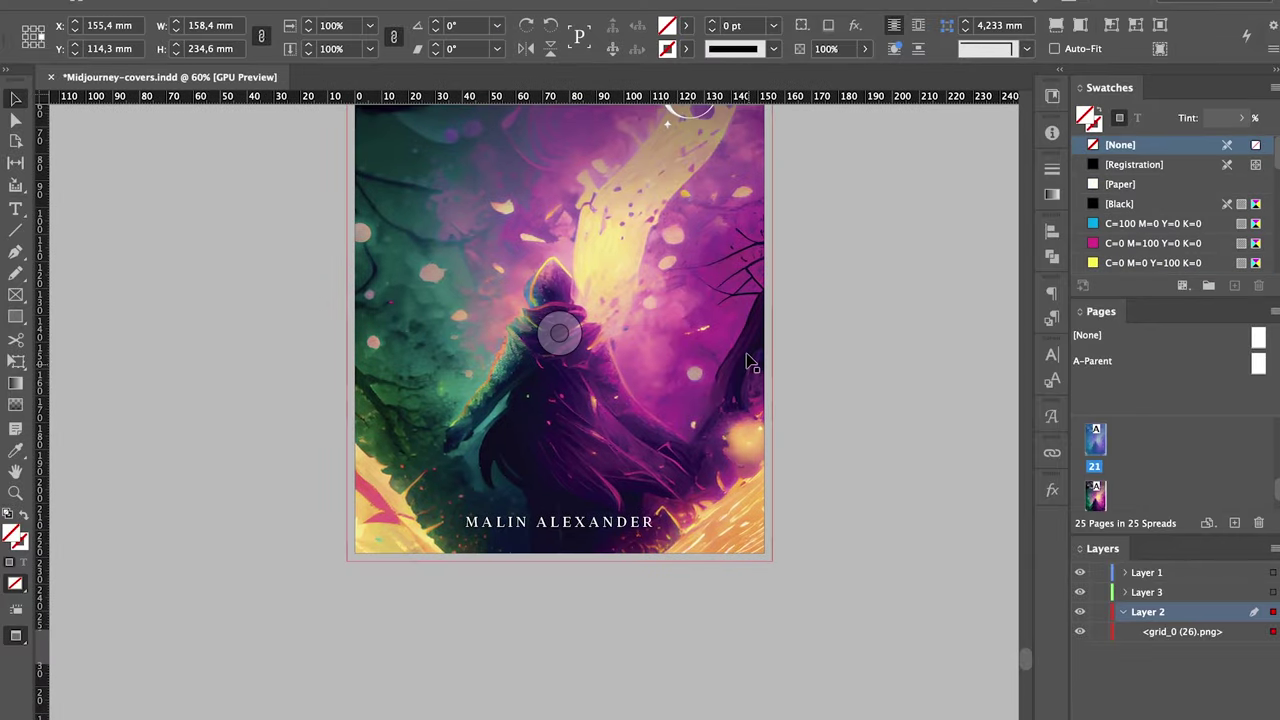
pyautogui.scroll(5, 811, 283)
# Place grid_0 (27).png, the hooded figure in a glowing forest, and nudge it right and down.
pyautogui.press('super+d')
pyautogui.scroll(-3, 429, 334)
pyautogui.click(470, 245)
pyautogui.press('Down')
pyautogui.press('Down')
pyautogui.press('Down')
pyautogui.press('space')
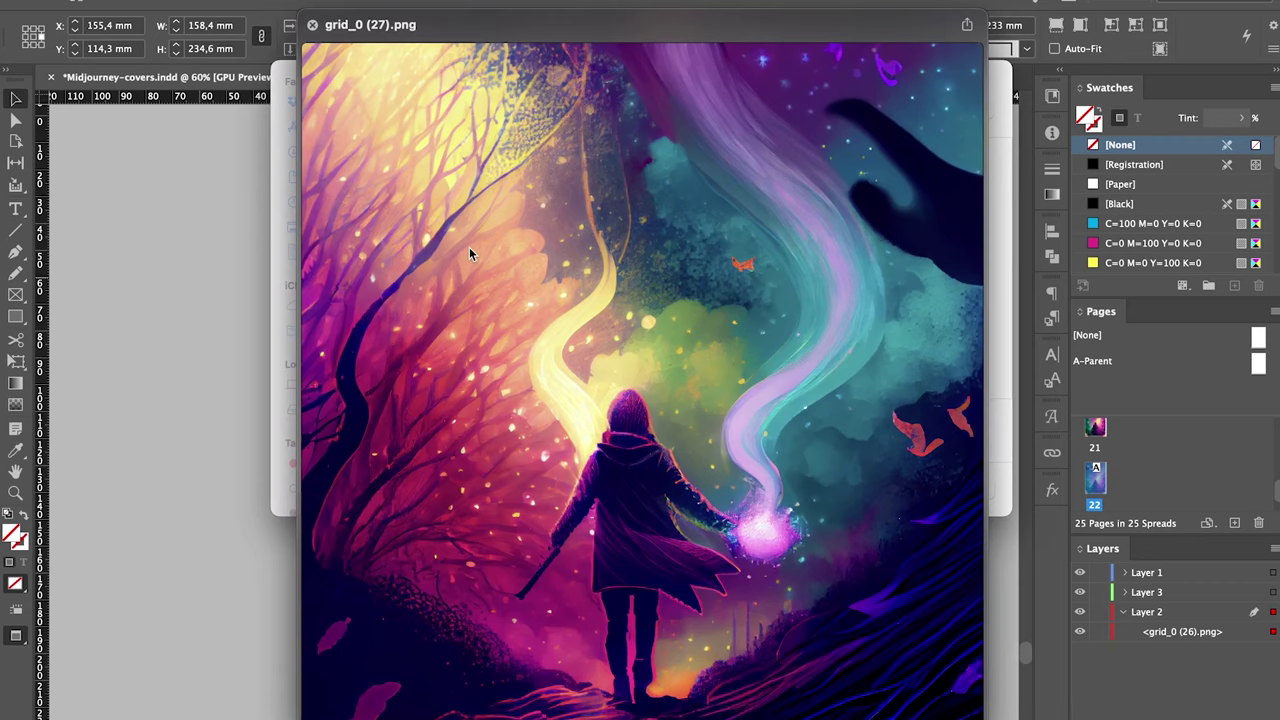
pyautogui.press('Down')
pyautogui.press('Down')
pyautogui.press('Up')
pyautogui.press('Up')
pyautogui.press('Return')
pyautogui.moveTo(725, 485); pyautogui.dragTo(735, 494)
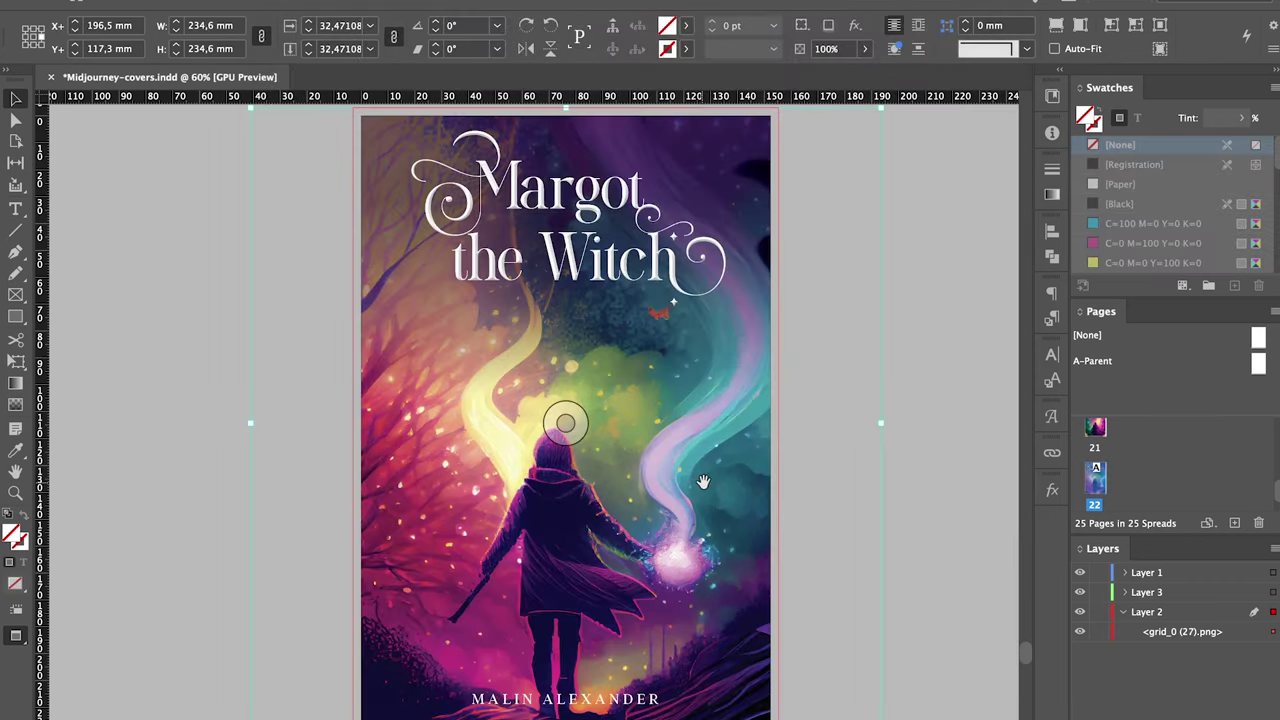
pyautogui.click(845, 432)
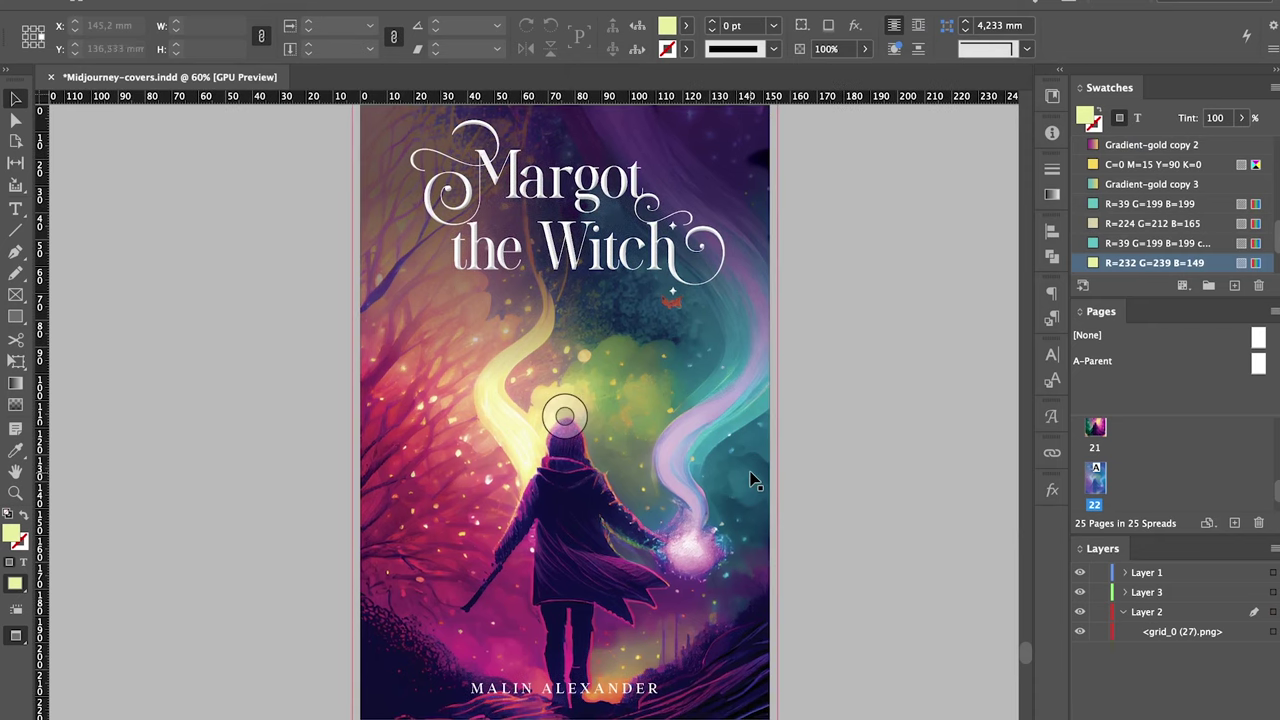
# Zoom out to the whole cover and save the document.
pyautogui.click(751, 480)
pyautogui.click(855, 398)
pyautogui.press('super+minus')
pyautogui.press('super+s')
# Scale up the title frame and preview the finished cover without frame edges.
pyautogui.click(700, 270)
pyautogui.press('w')
pyautogui.moveTo(721, 233); pyautogui.dragTo(721, 234)
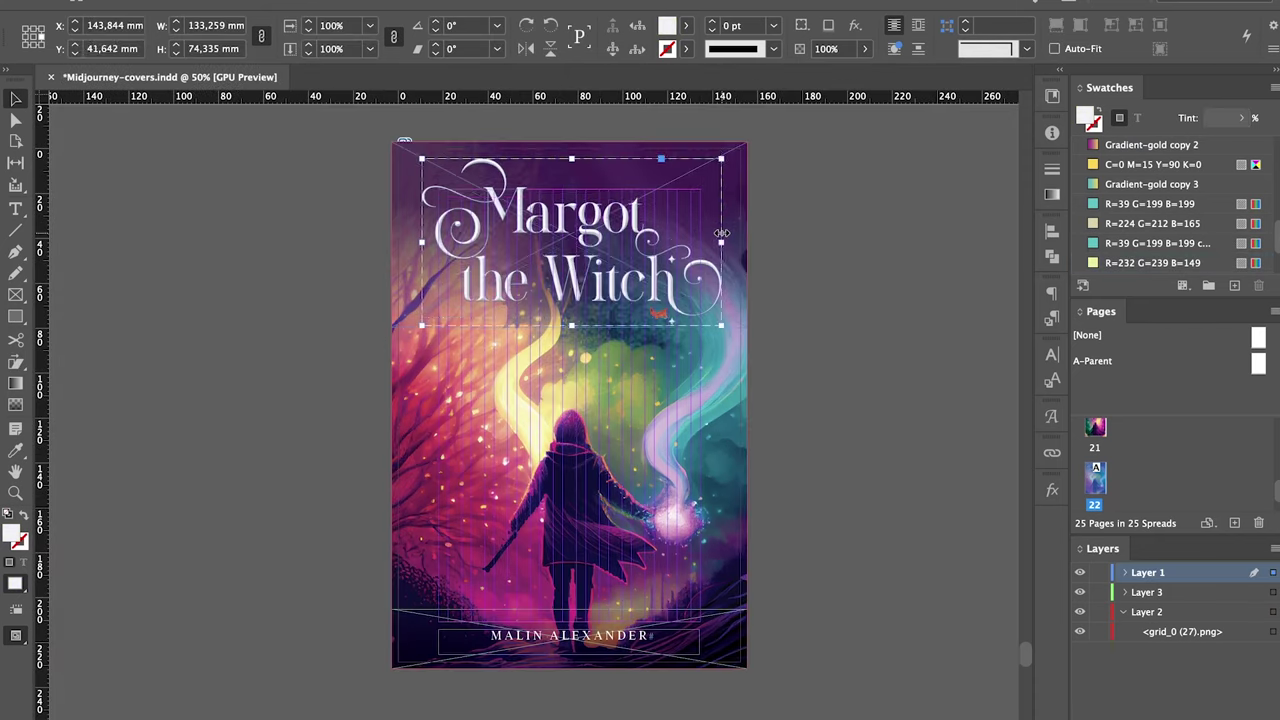
pyautogui.press('w')
pyautogui.scroll(-1, 806, 325)
pyautogui.press('w')
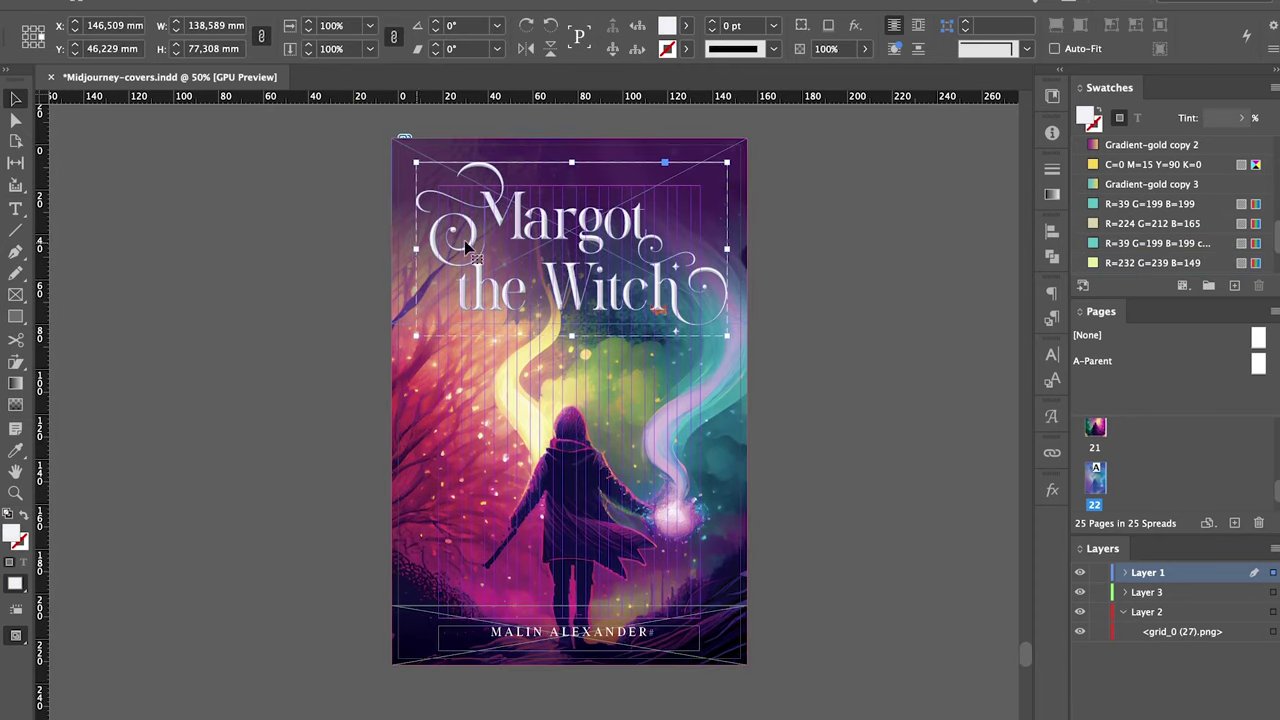
pyautogui.click(849, 355)
pyautogui.press('w')
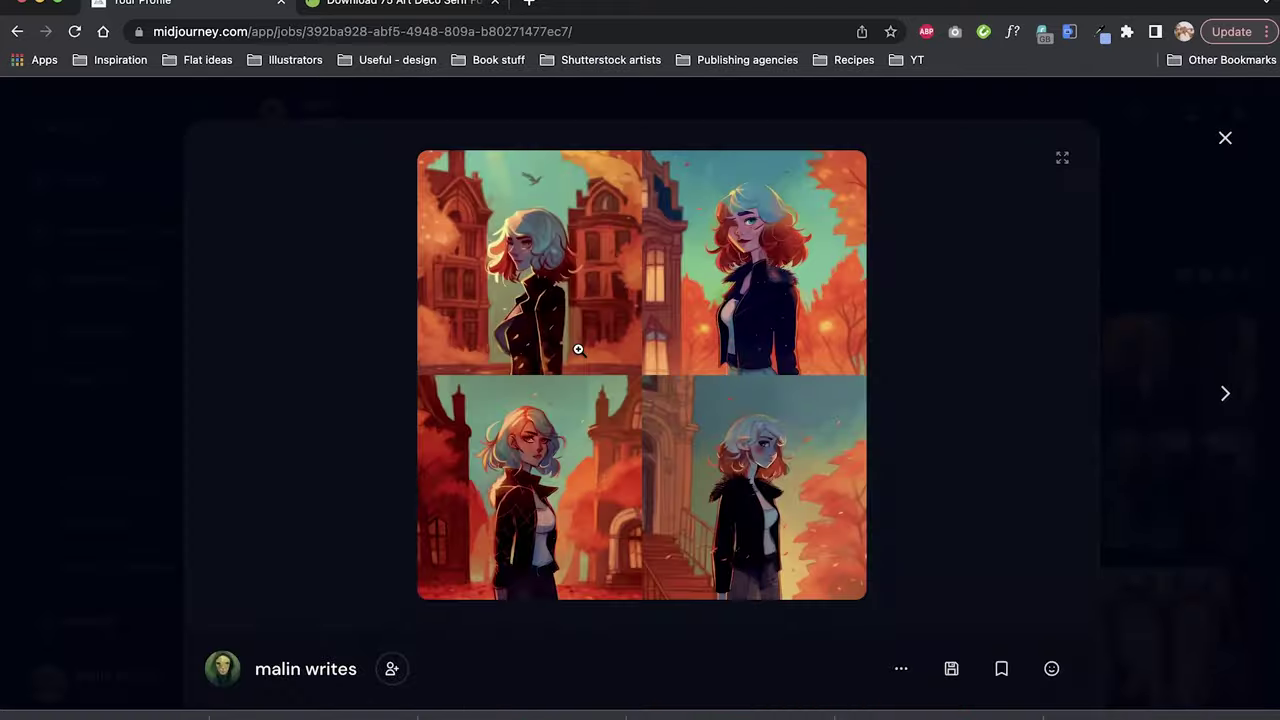
# Save the generated image from the Midjourney web viewer into the TikkSD_Olive folder.
pyautogui.click(577, 349)
pyautogui.scroll(-4, 755, 425)
pyautogui.rightClick(755, 425)
pyautogui.click(797, 429)
pyautogui.click(711, 274)
pyautogui.click(711, 483)
pyautogui.press('Return')
pyautogui.scroll(3, 871, 352)
pyautogui.scroll(-3, 872, 353)
# In Discord, request a V3 remix, submit the Remix Prompt, then upscale images #3 and #2.
pyautogui.hotkey('ctrl', 'Up')
pyautogui.click(886, 290)
pyautogui.click(667, 551)
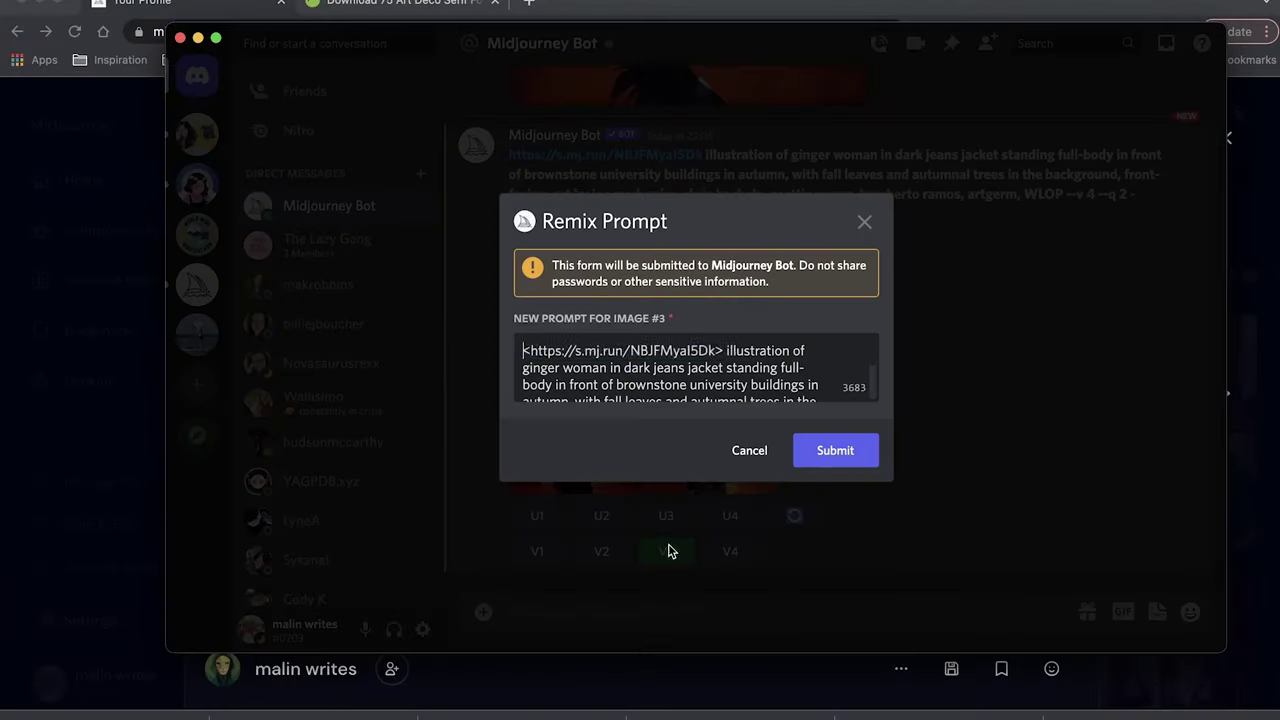
pyautogui.click(835, 450)
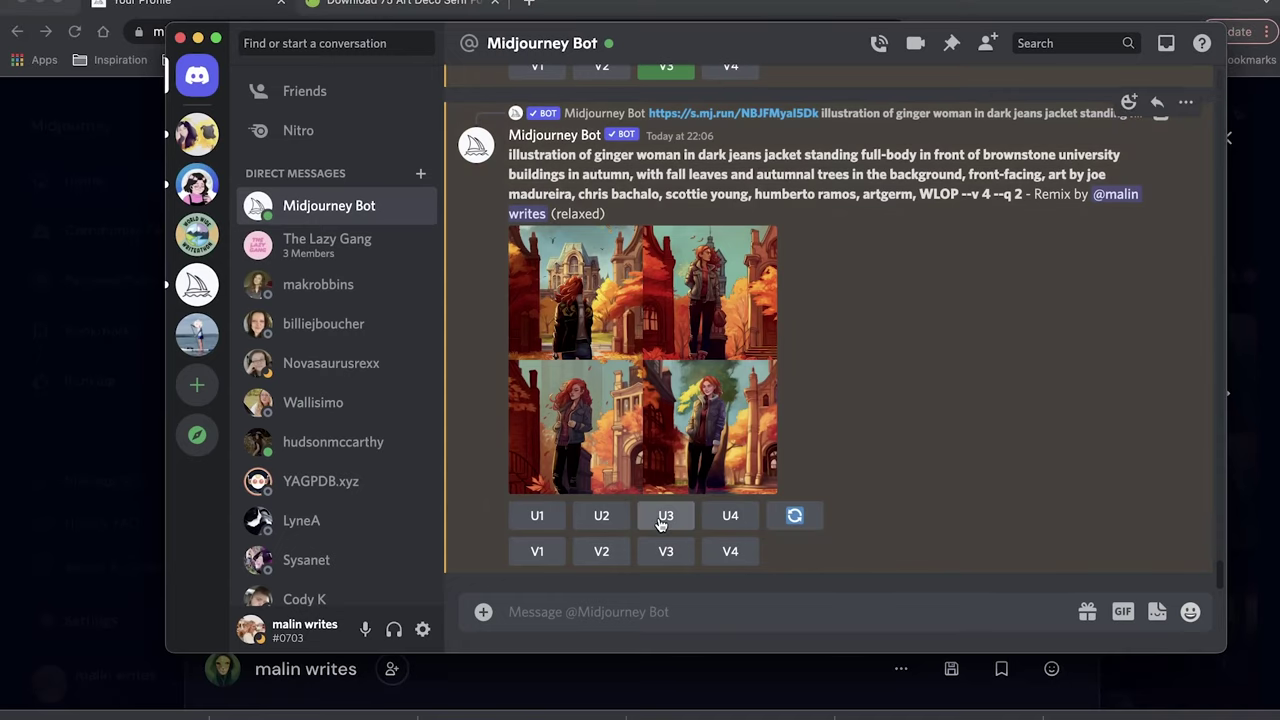
pyautogui.click(666, 514)
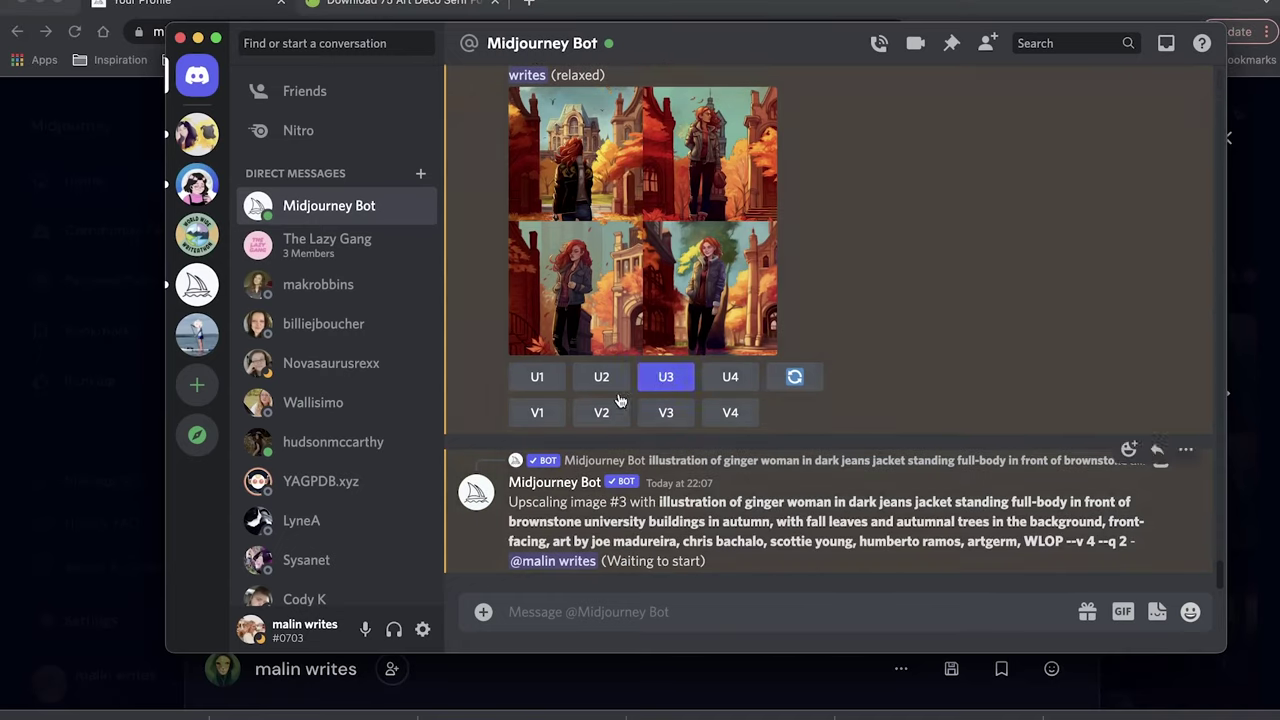
pyautogui.click(616, 390)
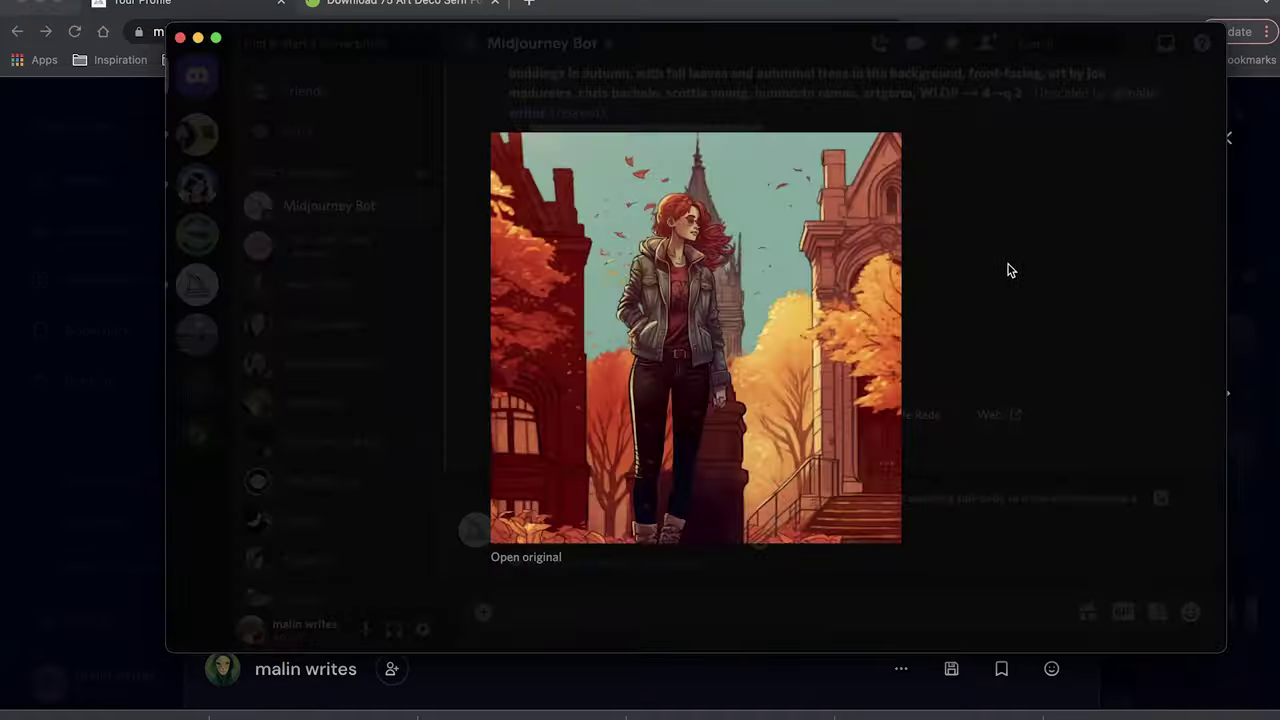
# Inspect another image from the Midjourney feed and stretch the cover image frame upward.
pyautogui.click(1007, 270)
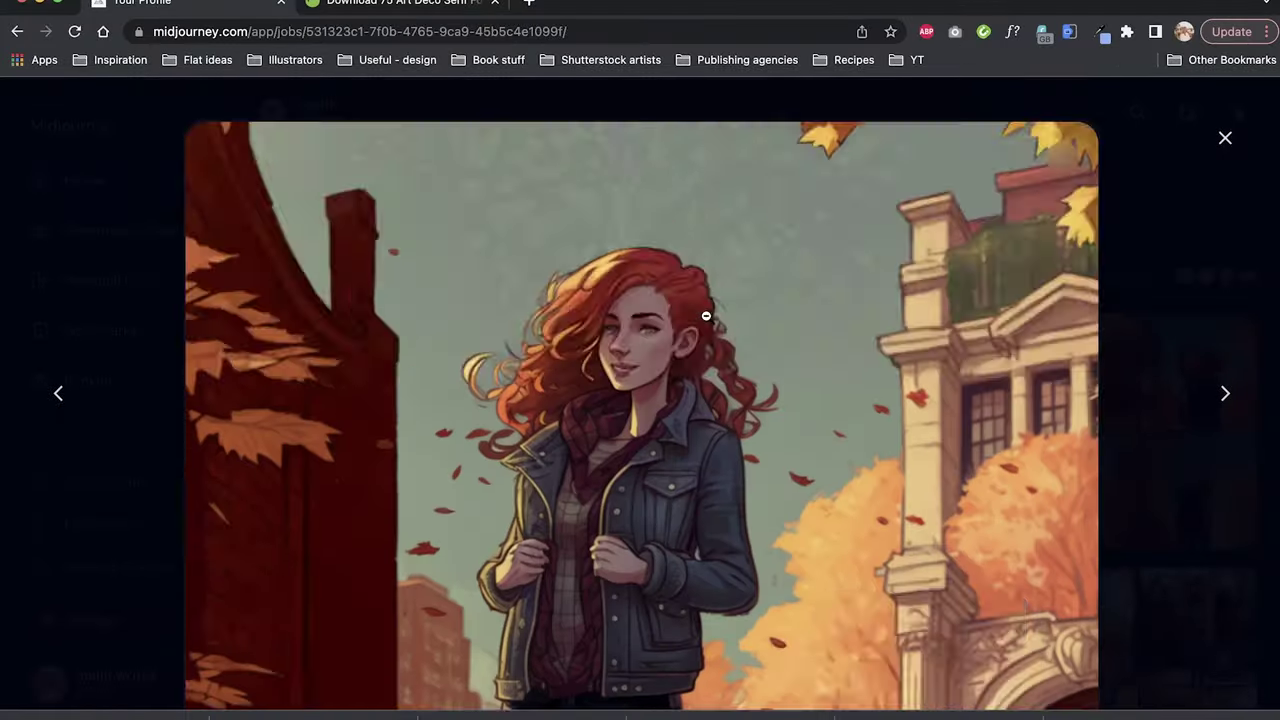
pyautogui.click(810, 404)
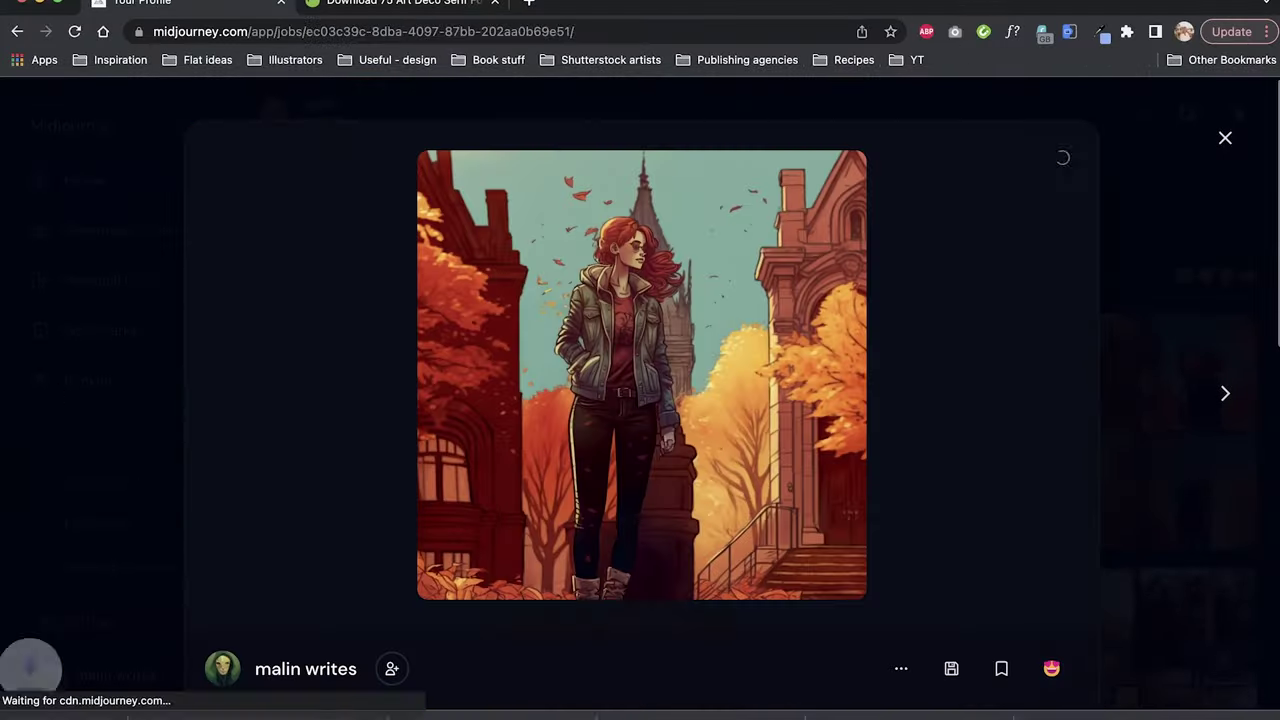
pyautogui.click(822, 333)
pyautogui.rightClick(822, 333)
pyautogui.press('Escape')
pyautogui.click(953, 289)
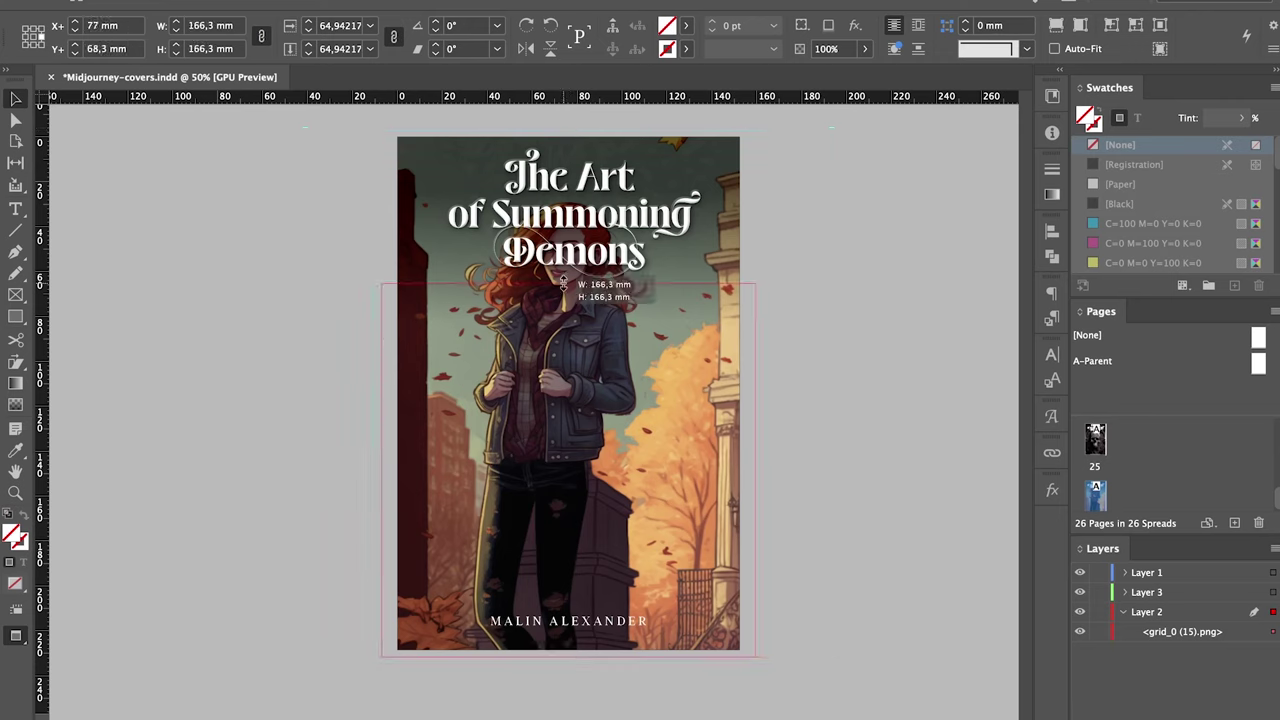
pyautogui.moveTo(563, 284); pyautogui.dragTo(568, 229)
# Open the cover image in Photoshop and extend its canvas by 400 px on top.
pyautogui.rightClick(660, 178)
pyautogui.click(951, 556)
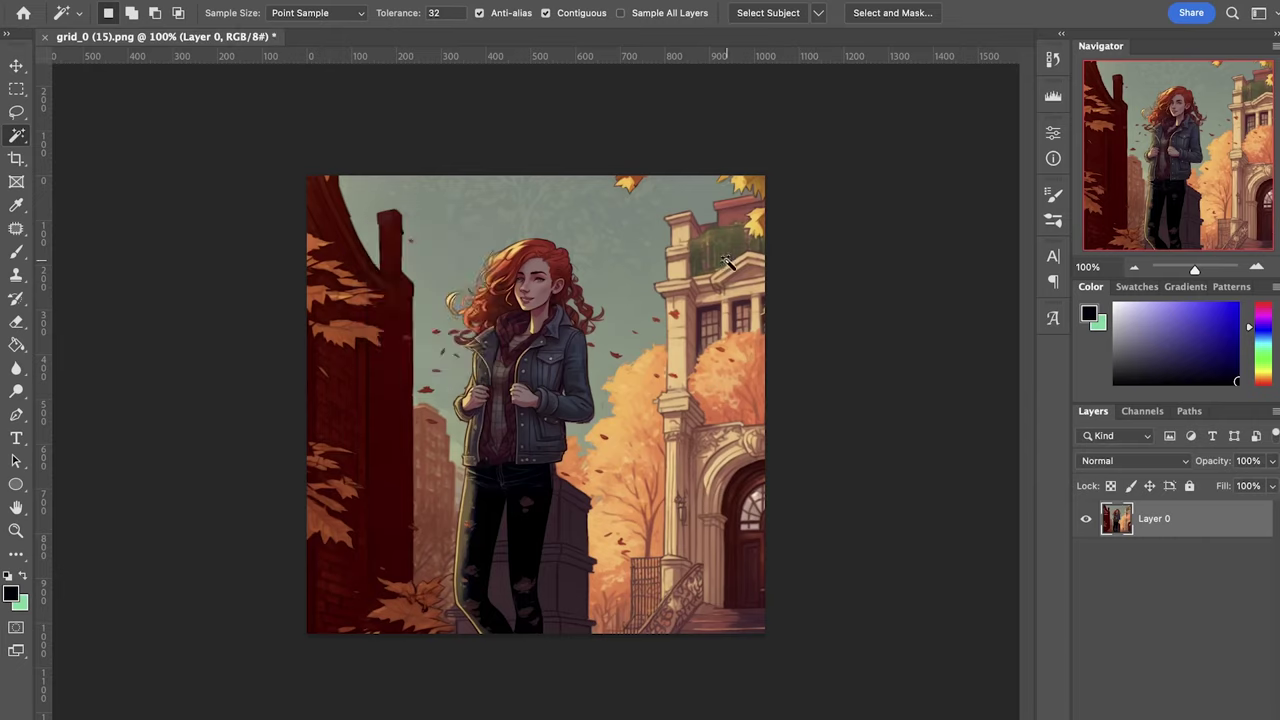
pyautogui.click(212, 2)
pyautogui.click(222, 116)
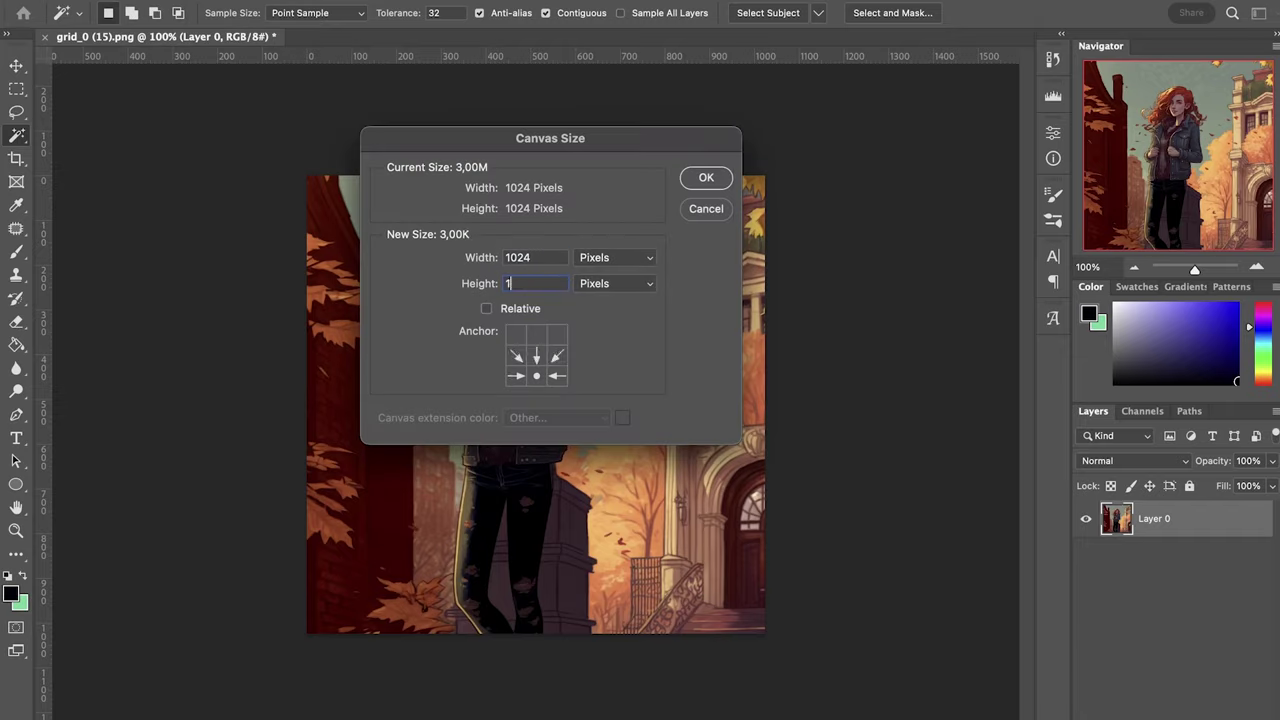
pyautogui.write('400')
pyautogui.press('Return')
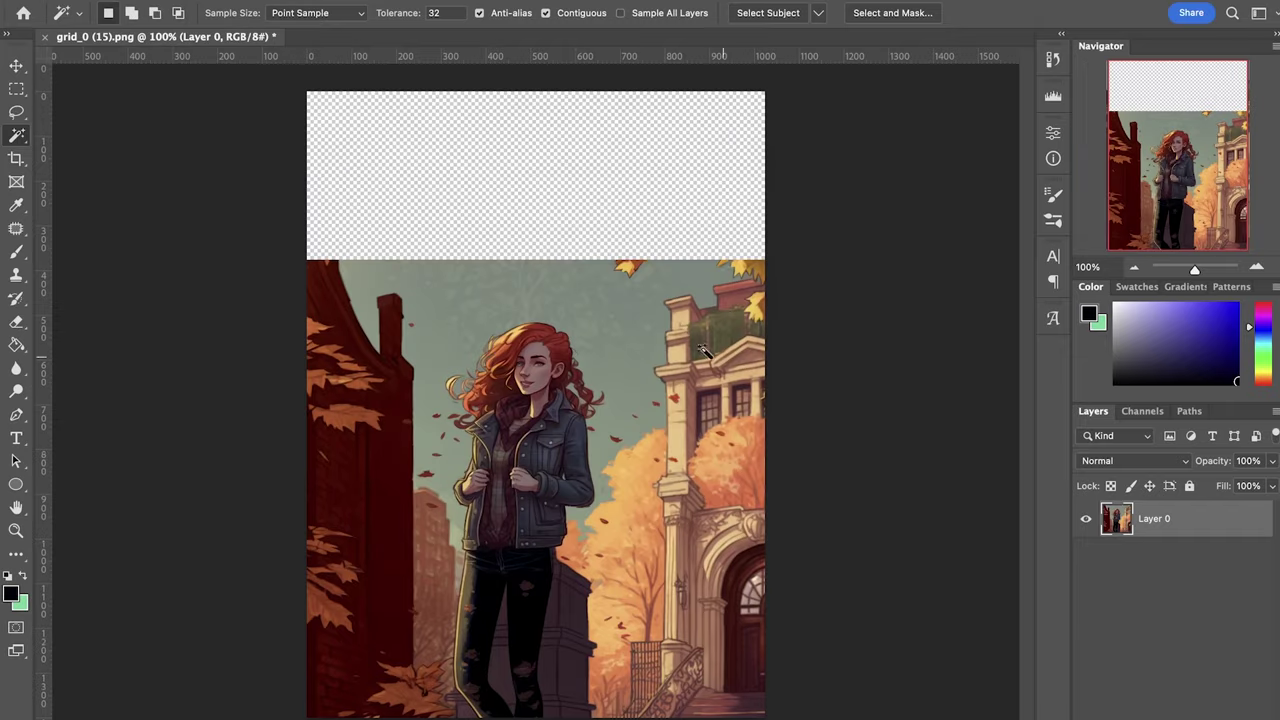
# Duplicate the layer and Content-Aware Fill the empty top area and the top-right leaf.
pyautogui.hotkey('ctrl', 'j')
pyautogui.rightClick(740, 190)
pyautogui.click(790, 483)
pyautogui.press('Return')
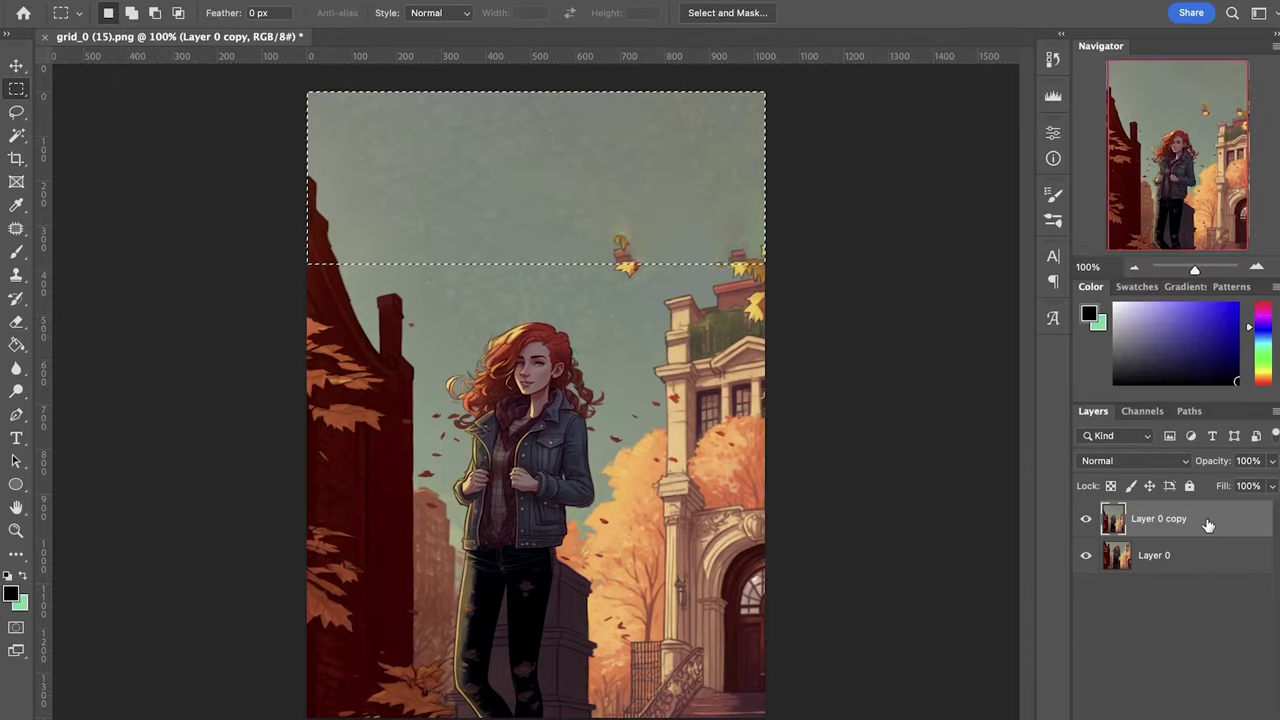
pyautogui.hotkey('shift', 'BackSpace')
pyautogui.press('Return')
pyautogui.moveTo(711, 243); pyautogui.dragTo(765, 246)
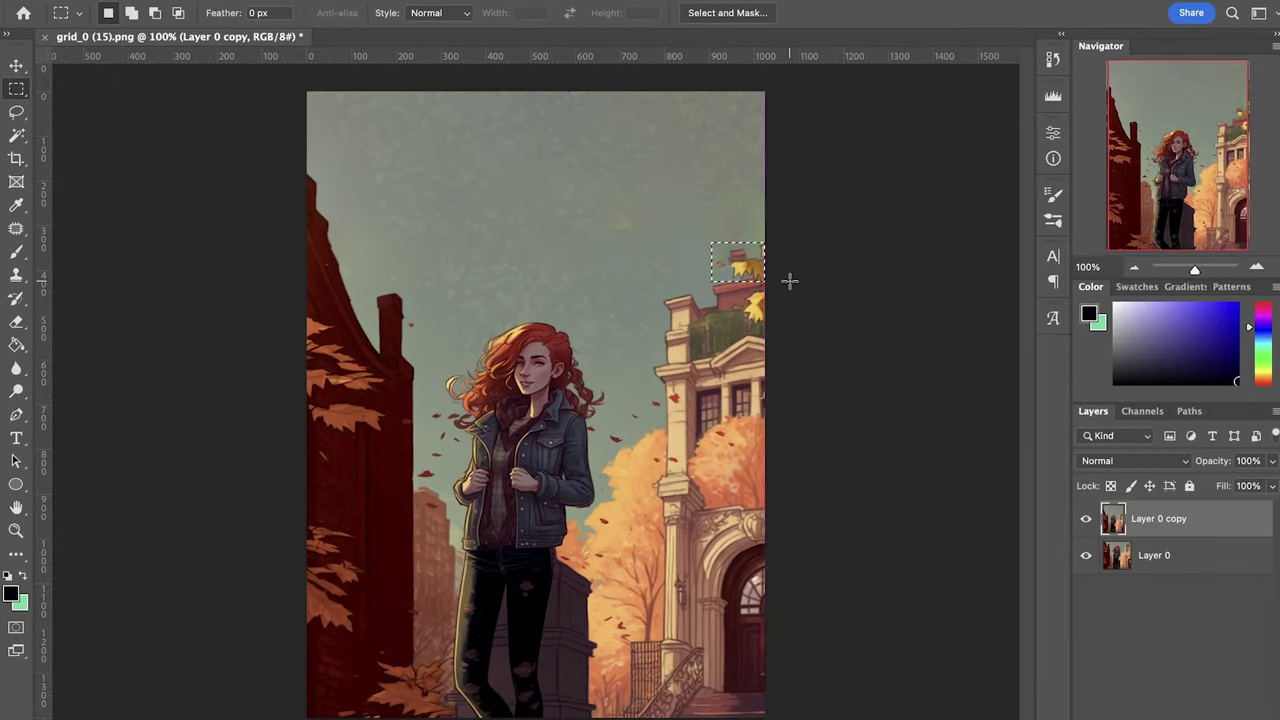
pyautogui.hotkey('shift', 'BackSpace')
pyautogui.press('Return')
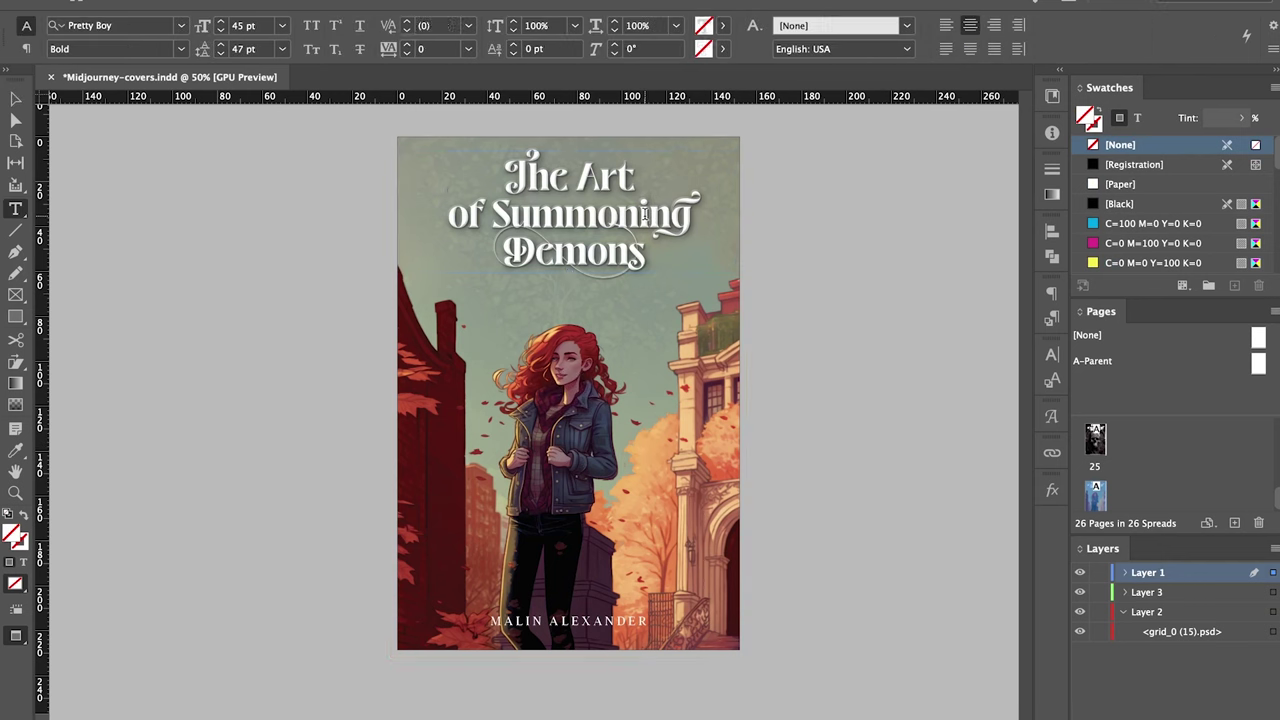
# Retype the title as DEMONS in Whimsy, widening its leading and raising the size to 84 pt.
pyautogui.hotkey('ctrl', 'a')
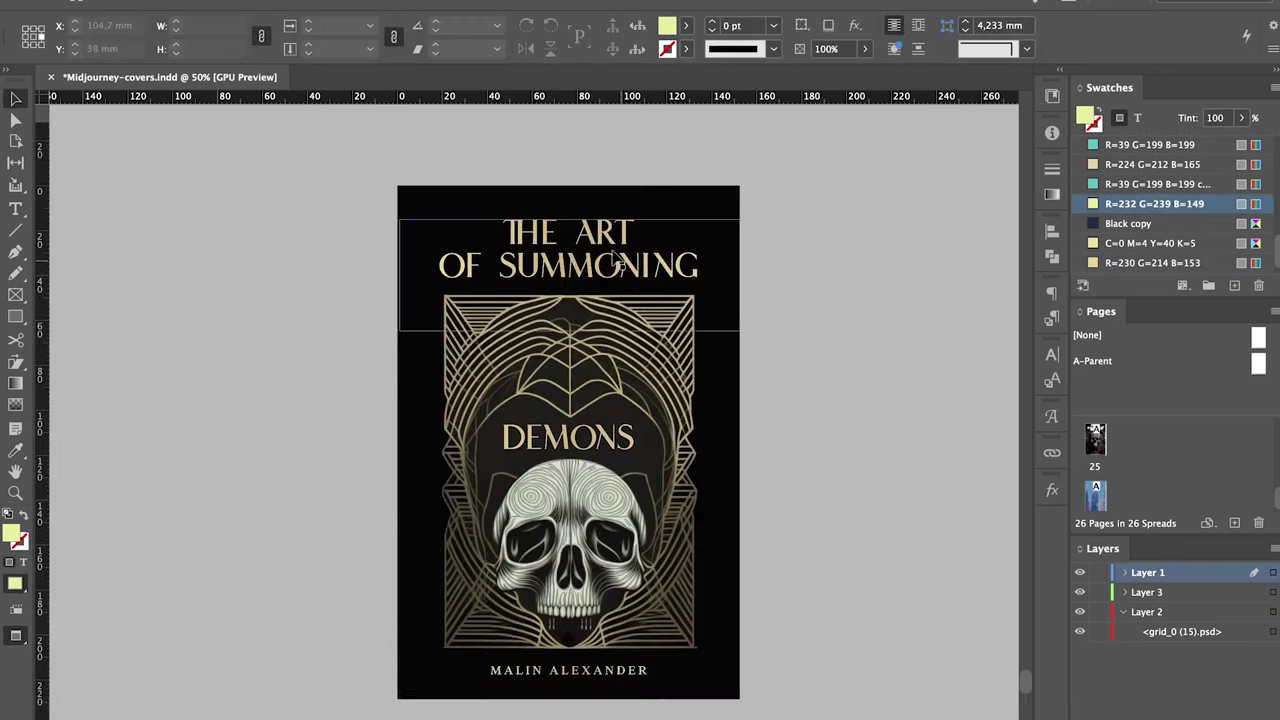
pyautogui.scroll(-10, 568, 400)
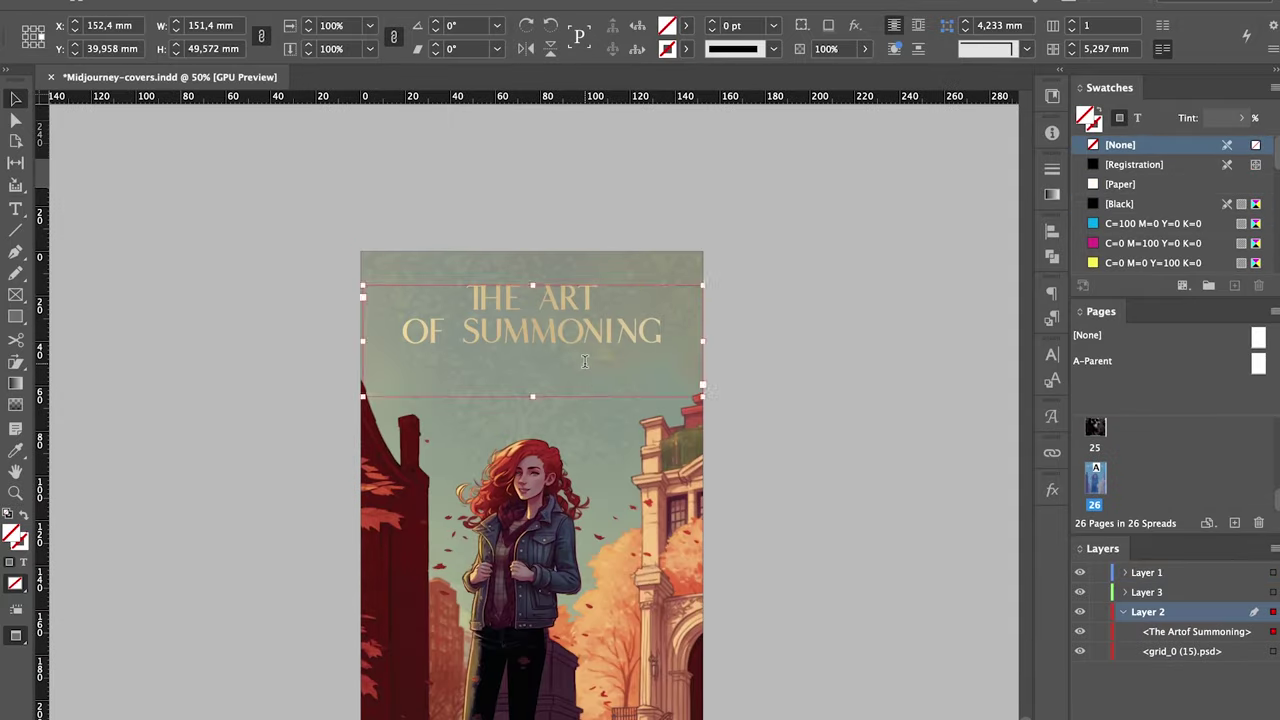
pyautogui.write('DEMONS')
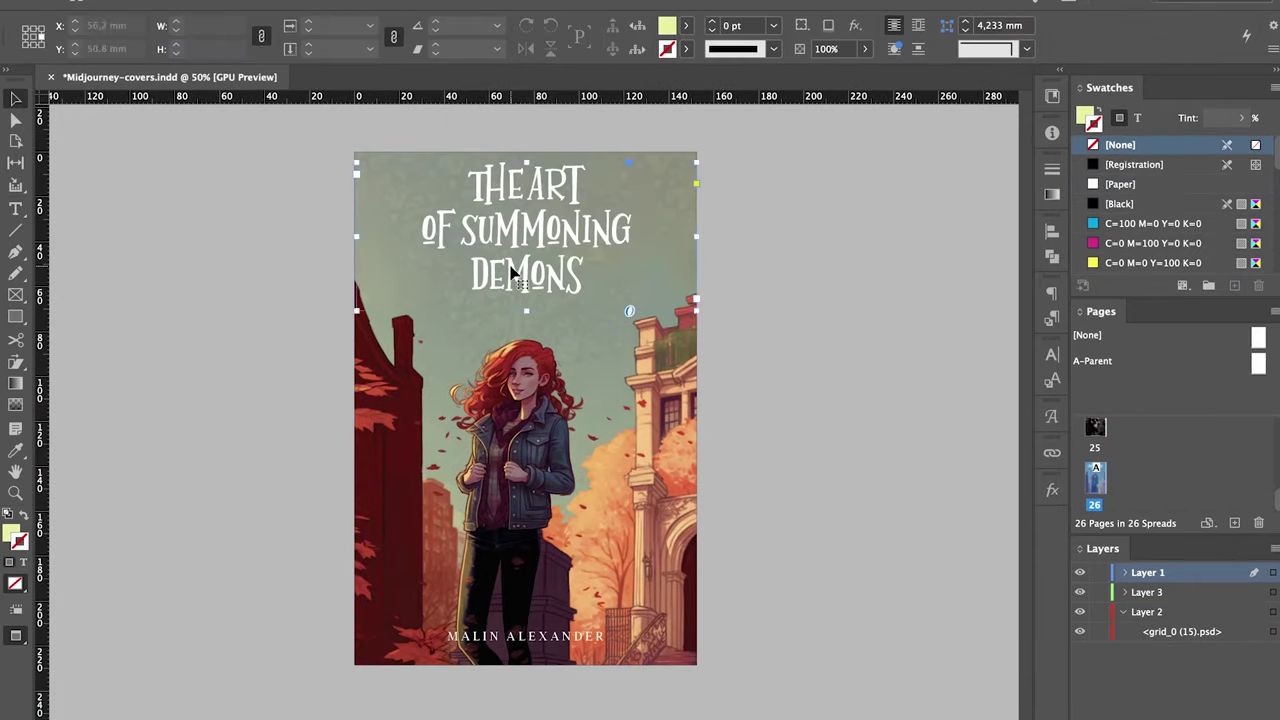
pyautogui.click(206, 303)
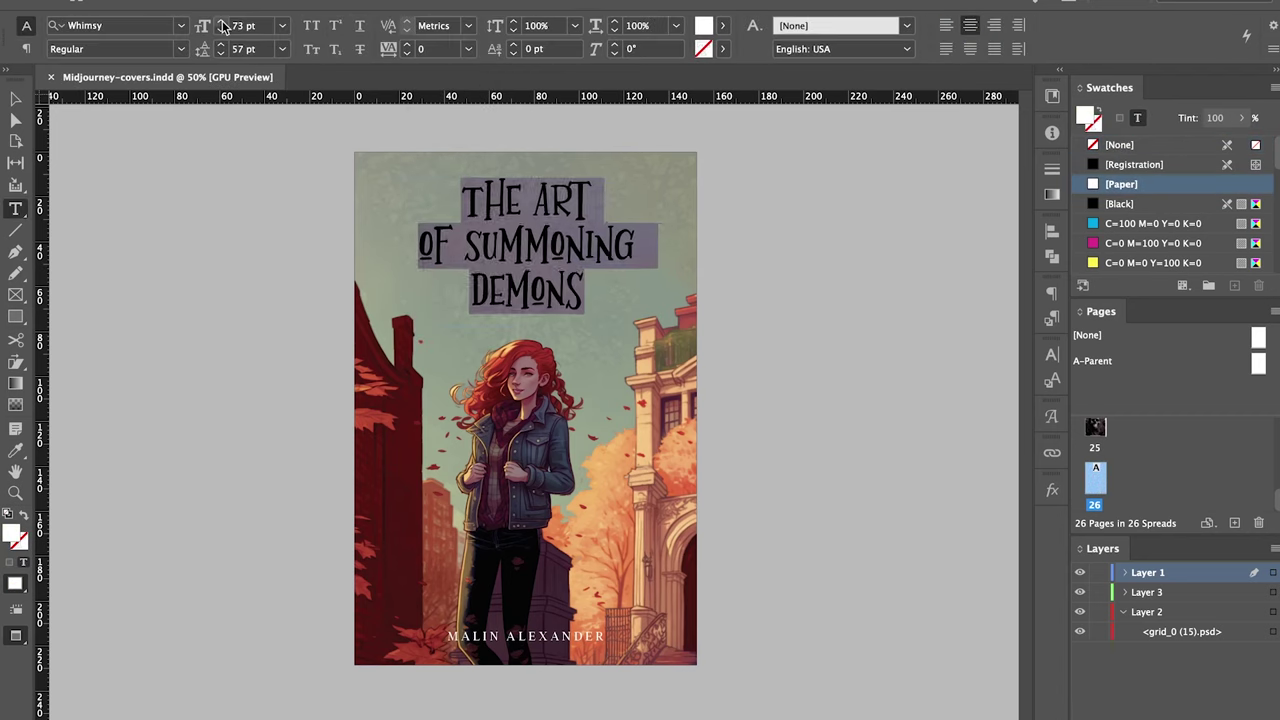
pyautogui.click(221, 45)
pyautogui.click(221, 45)
pyautogui.click(221, 21)
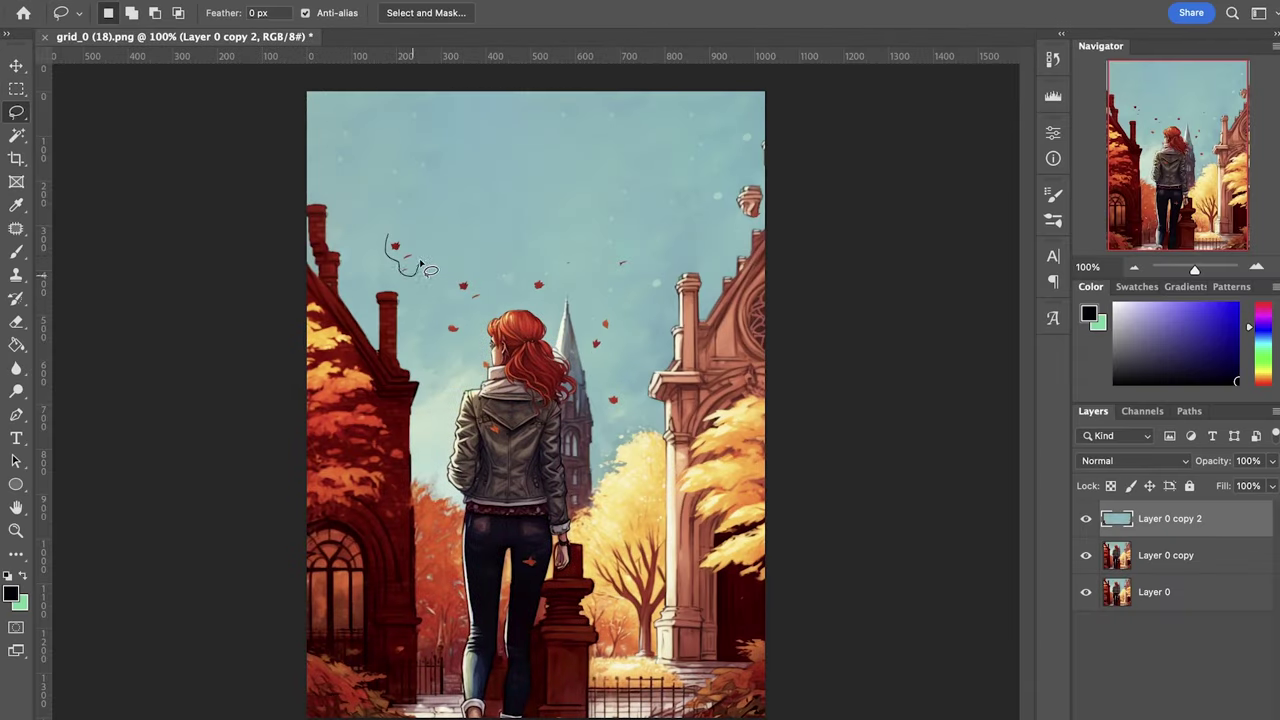
# Lasso four stray spots near the top right and Content-Aware Fill each one away.
pyautogui.moveTo(420, 262); pyautogui.dragTo(398, 248)
pyautogui.rightClick(398, 248)
pyautogui.click(637, 228)
pyautogui.moveTo(763, 185); pyautogui.dragTo(762, 190)
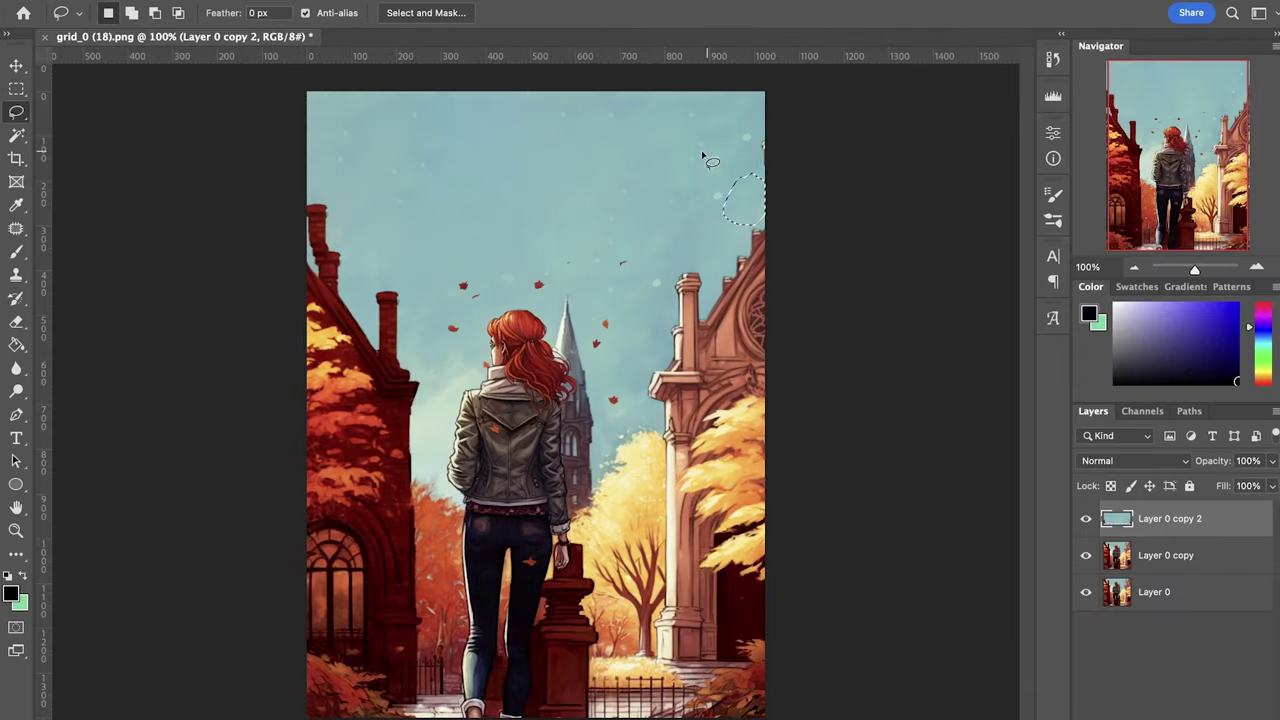
pyautogui.moveTo(394, 216); pyautogui.dragTo(398, 157)
pyautogui.rightClick(398, 157)
pyautogui.click(430, 171)
pyautogui.moveTo(720, 145); pyautogui.dragTo(716, 140)
pyautogui.rightClick(716, 140)
pyautogui.click(748, 154)
pyautogui.press('Return')
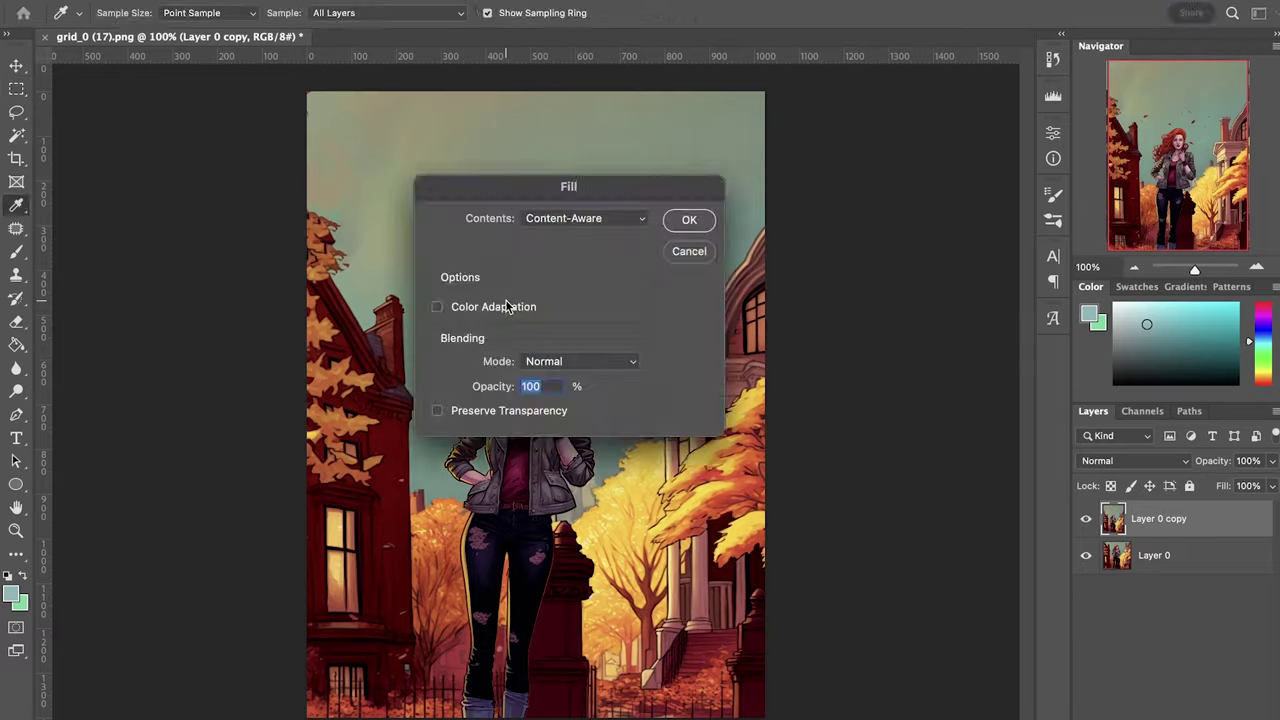
# Confirm the last fill and select the Summoning Demons cover image frame in InDesign.
pyautogui.press('Return')
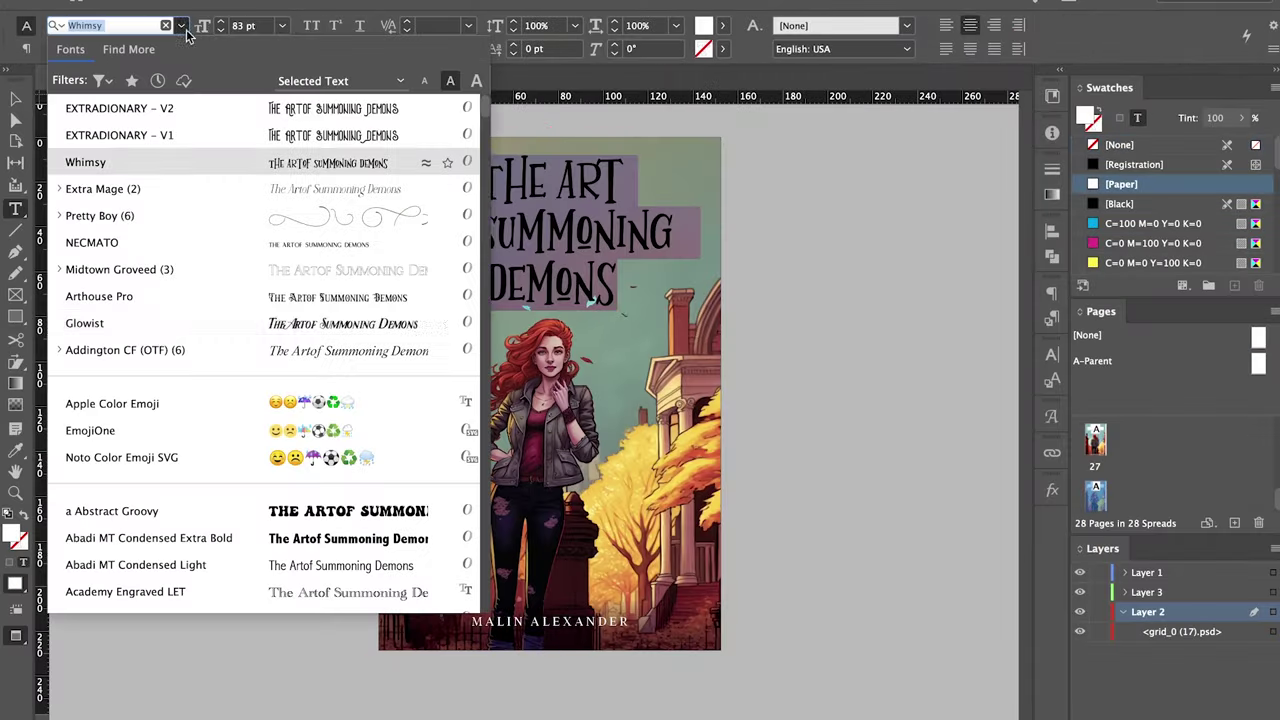
pyautogui.scroll(-5, 155, 338)
pyautogui.scroll(-5, 155, 338)
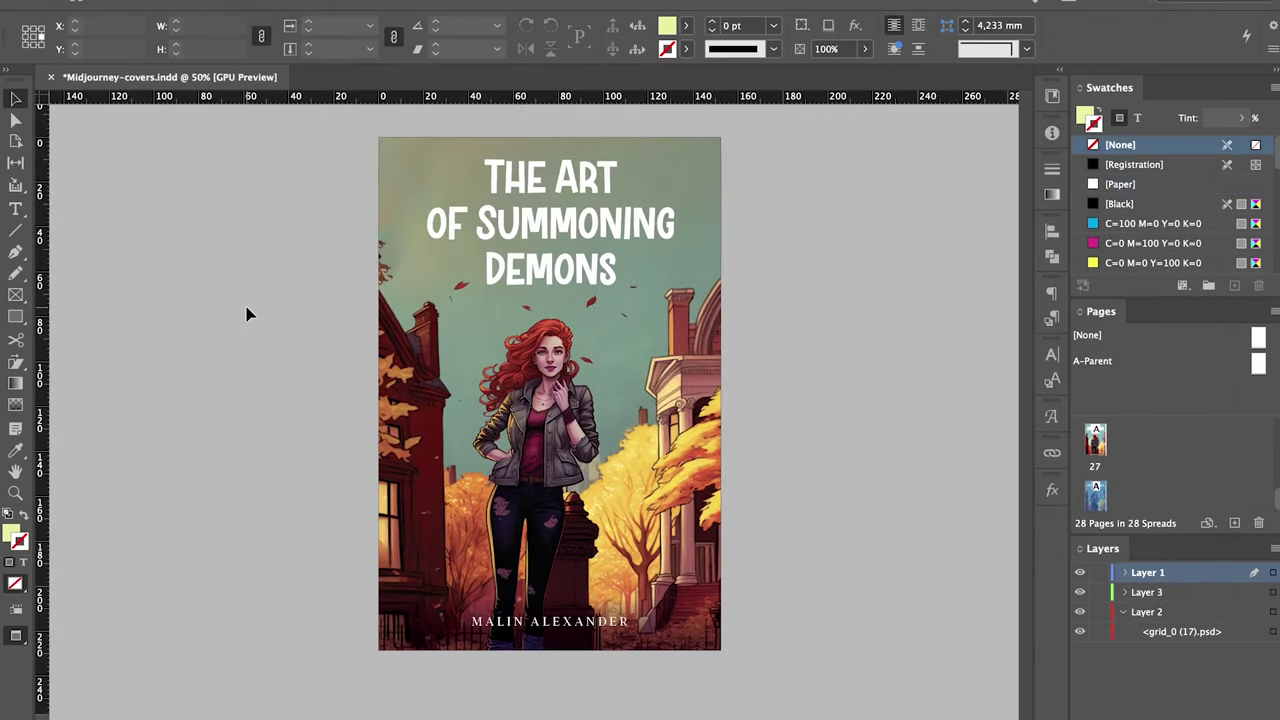
pyautogui.click(550, 395)
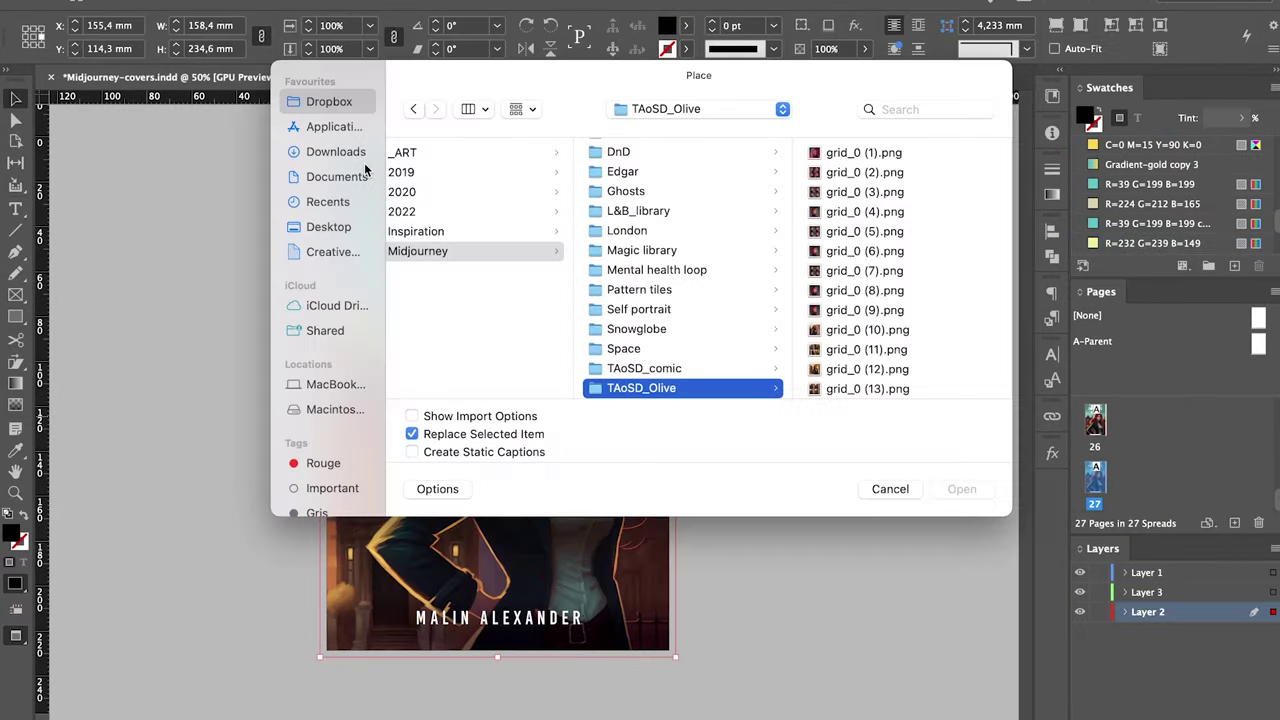
# Preview candidate images with Quick Look and place the chosen one into the cover frame.
pyautogui.scroll(-10, 860, 270)
pyautogui.click(860, 200)
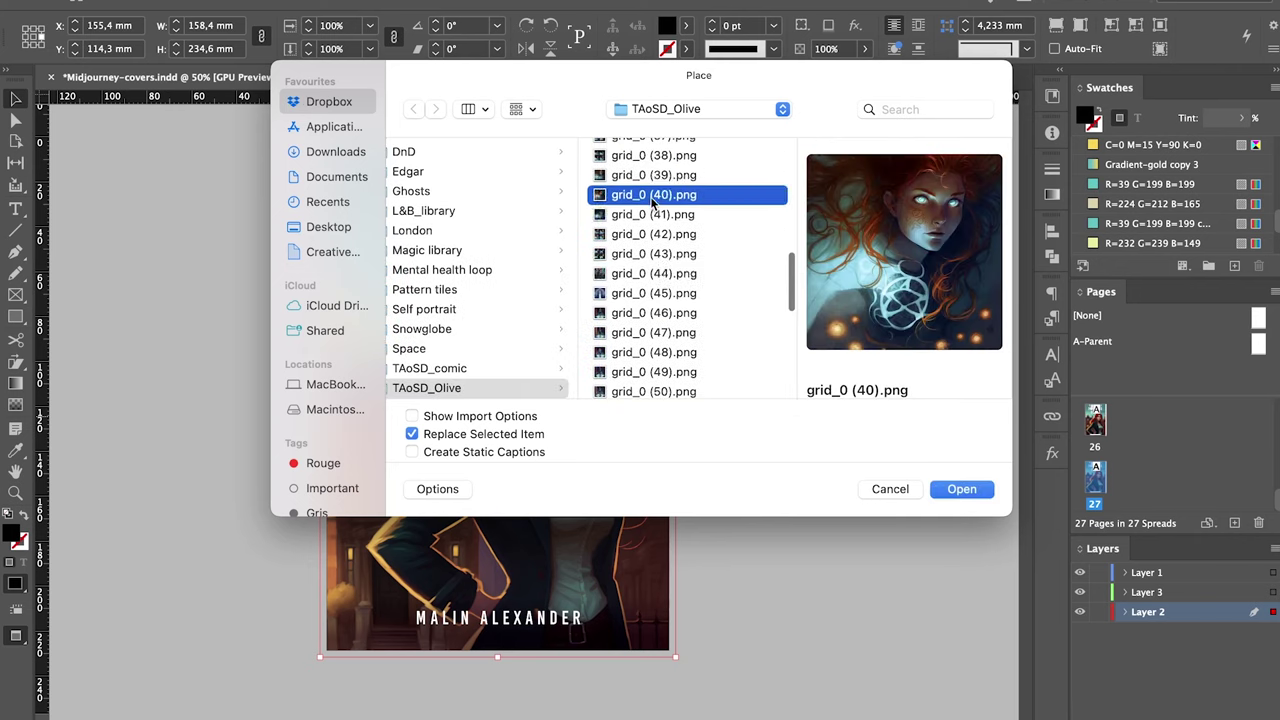
pyautogui.scroll(5, 652, 200)
pyautogui.click(652, 190)
pyautogui.press('Down')
pyautogui.press('Down')
pyautogui.press('Down')
pyautogui.press('Down')
pyautogui.press('Down')
pyautogui.press('Down')
pyautogui.press('space')
pyautogui.press('Down')
pyautogui.press('Down')
pyautogui.press('Down')
pyautogui.press('Down')
pyautogui.press('Down')
pyautogui.press('Down')
pyautogui.press('Down')
pyautogui.press('Down')
pyautogui.press('Down')
pyautogui.press('Down')
pyautogui.press('Down')
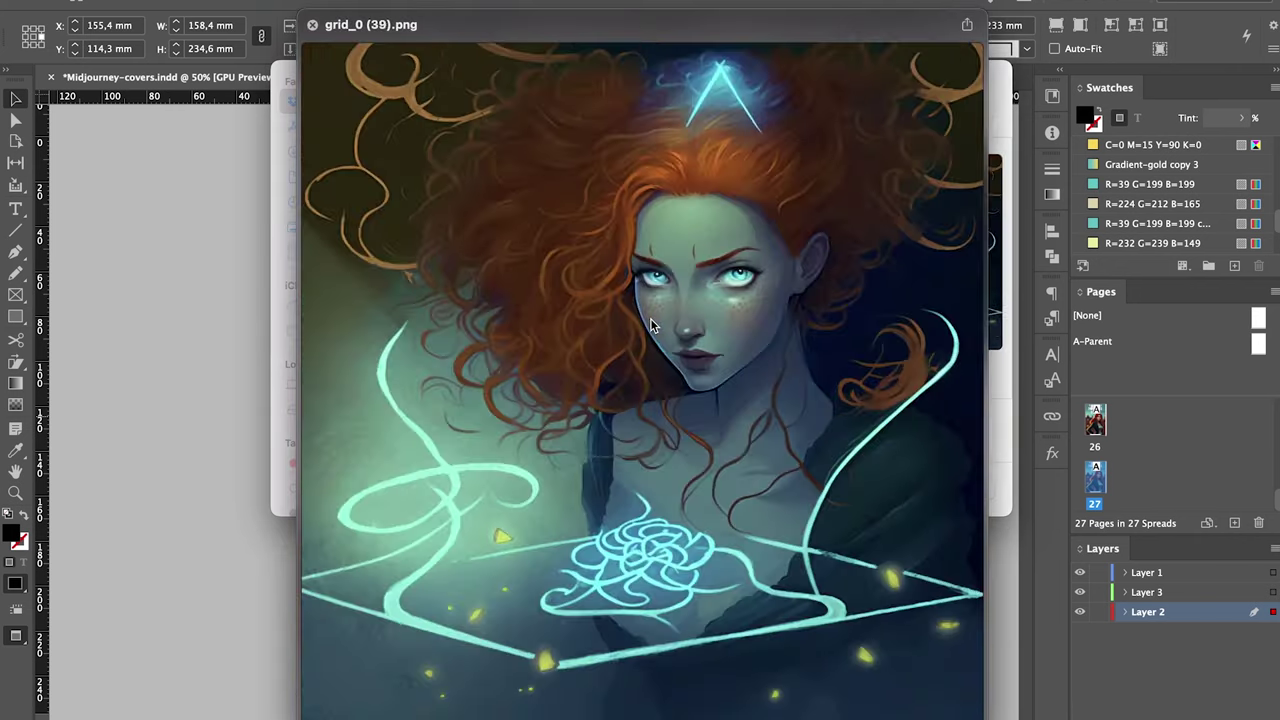
pyautogui.press('Down')
pyautogui.press('Down')
pyautogui.press('Down')
pyautogui.press('space')
pyautogui.press('Down')
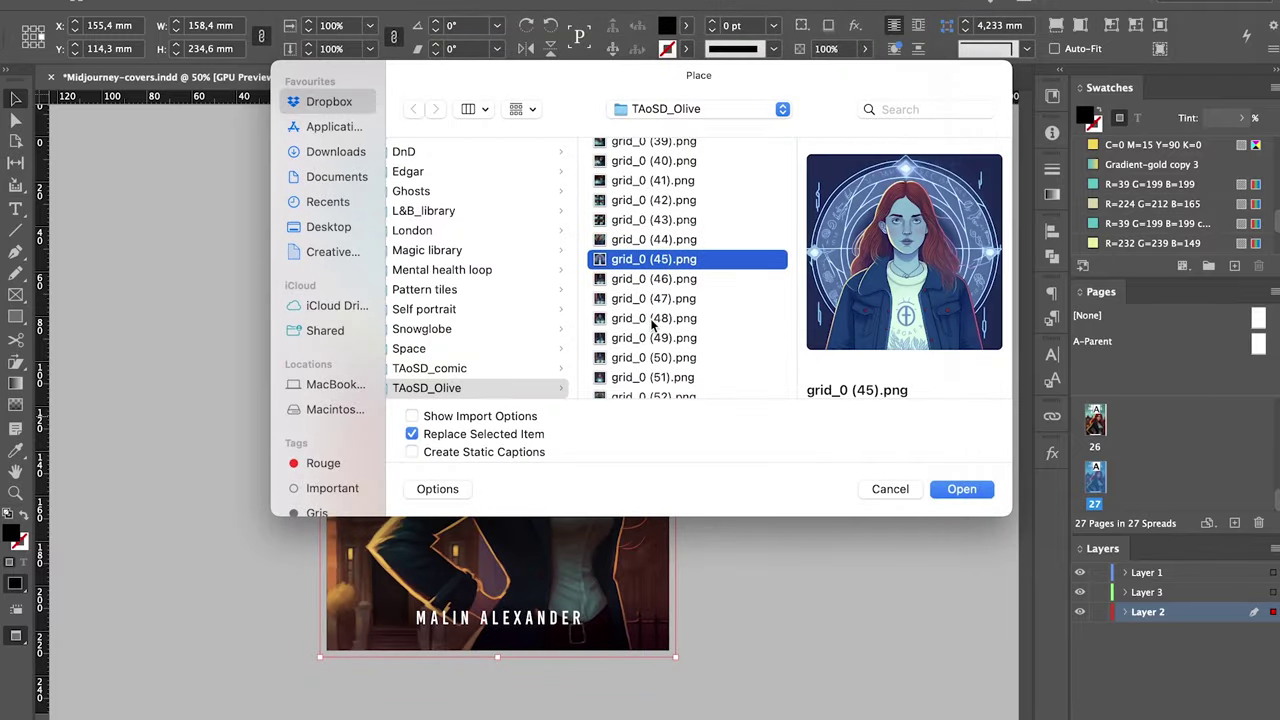
pyautogui.press('Down')
pyautogui.press('space')
pyautogui.press('Return')
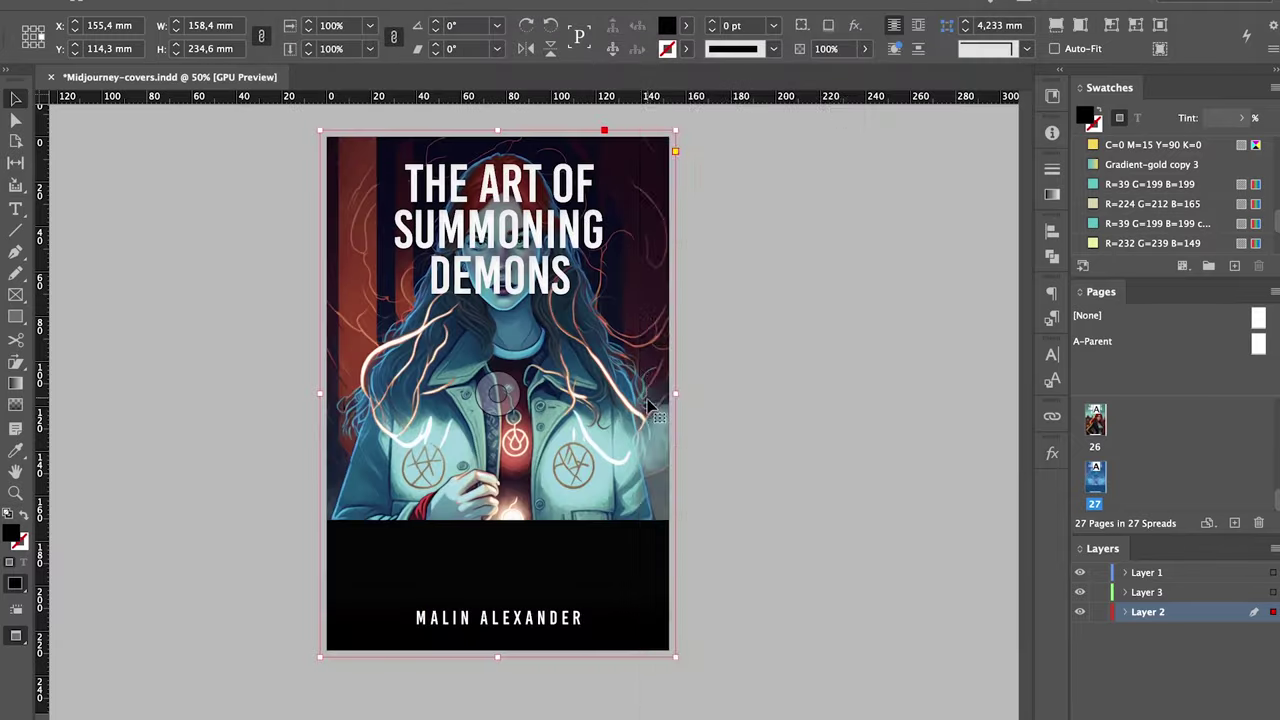
# Send the newly placed cover image to Photoshop via Edit With.
pyautogui.click(600, 330)
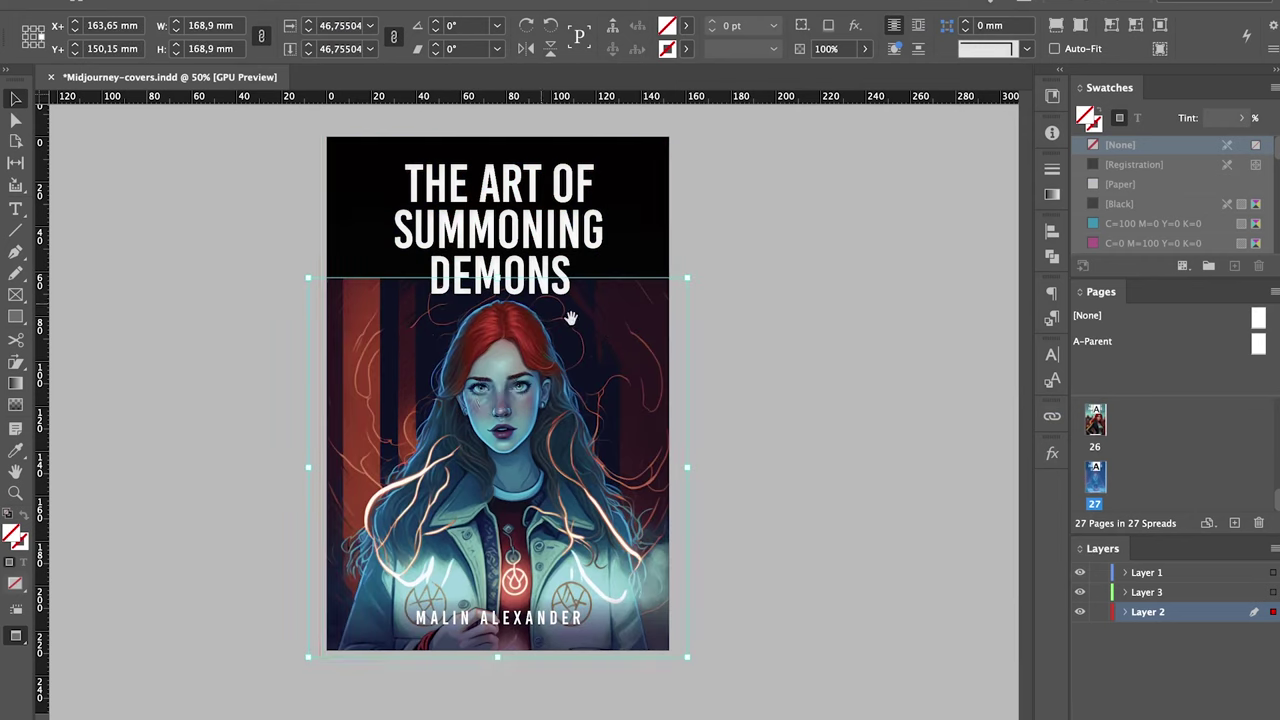
pyautogui.rightClick(606, 330)
pyautogui.click(900, 554)
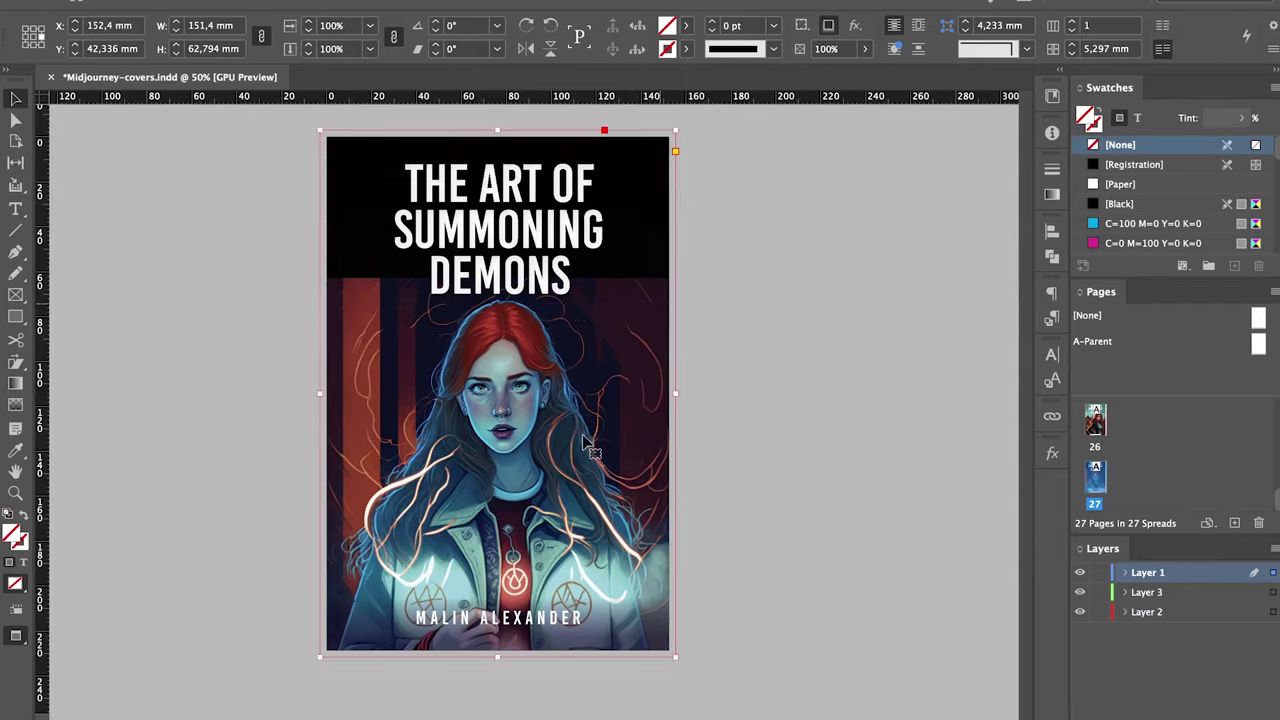
# Replace the cover image with the edited file and fill the frame proportionally.
pyautogui.click(512, 316)
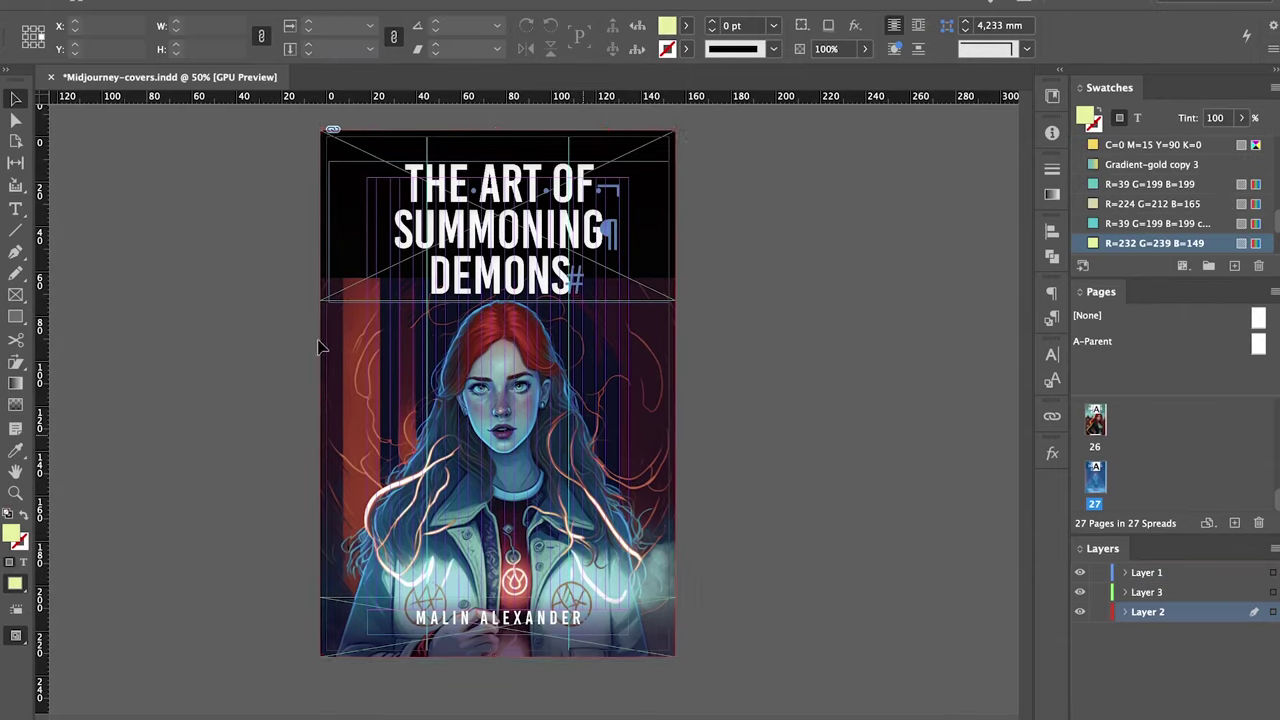
pyautogui.press('super+d')
pyautogui.scroll(-10, 456, 310)
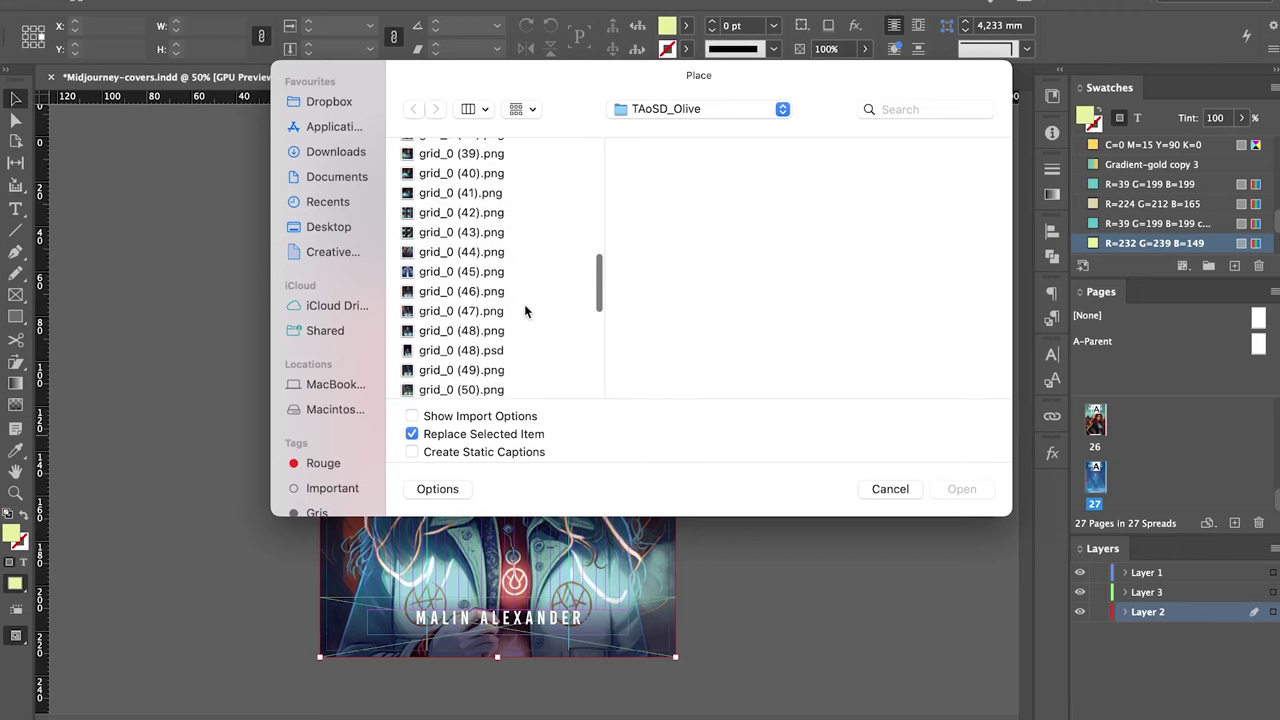
pyautogui.doubleClick(524, 308)
pyautogui.rightClick(632, 420)
pyautogui.moveTo(720, 374)
pyautogui.click(935, 381)
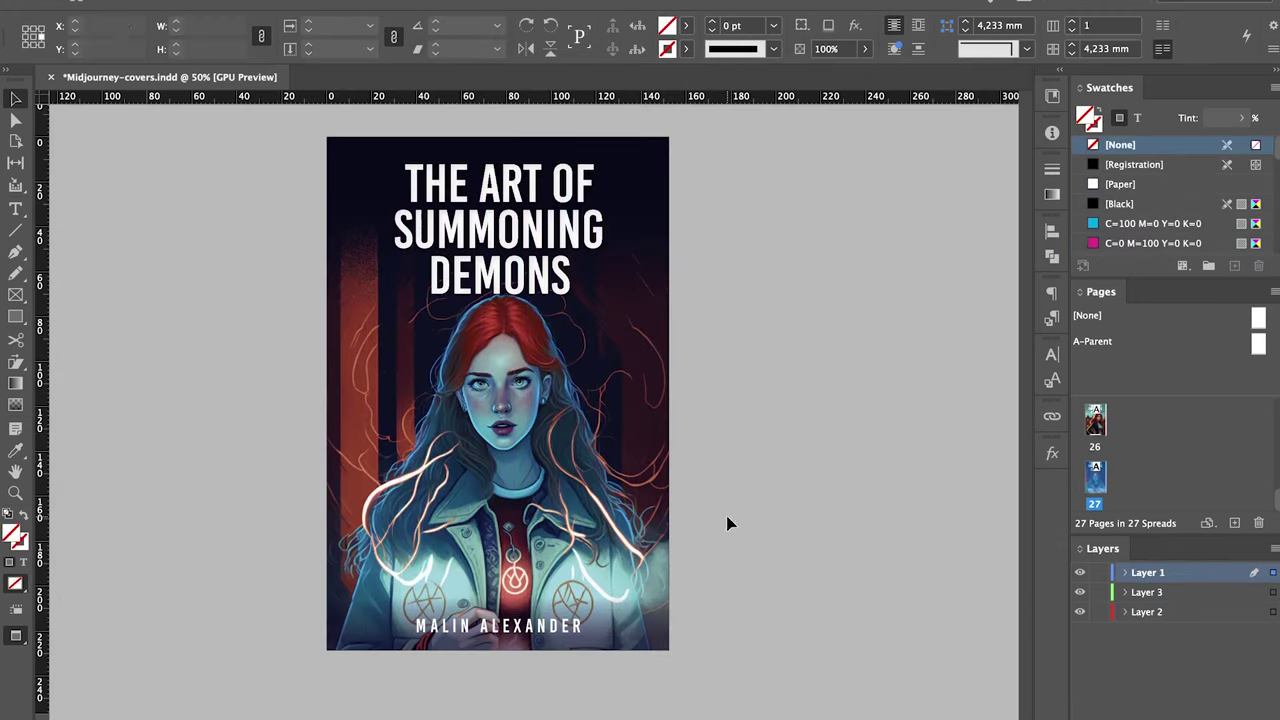
# Preview more grid images and place another candidate into the cover.
pyautogui.click(597, 295)
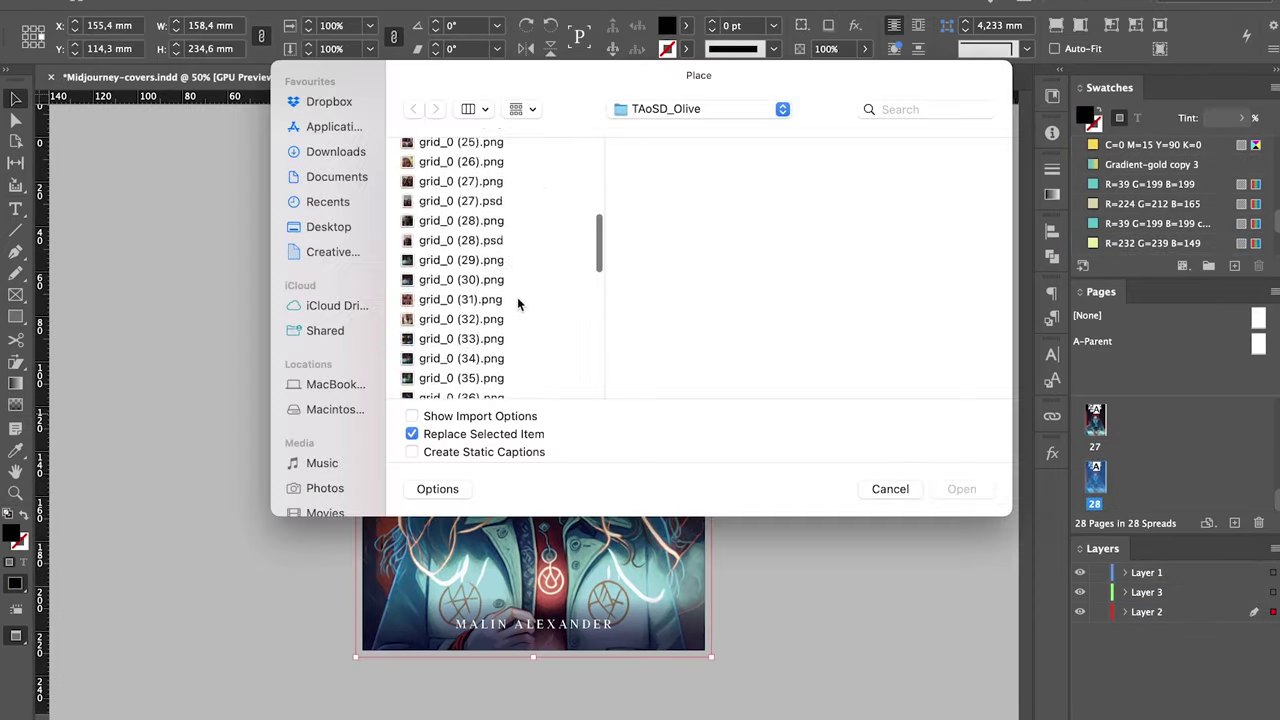
pyautogui.click(528, 168)
pyautogui.press('Down')
pyautogui.press('space')
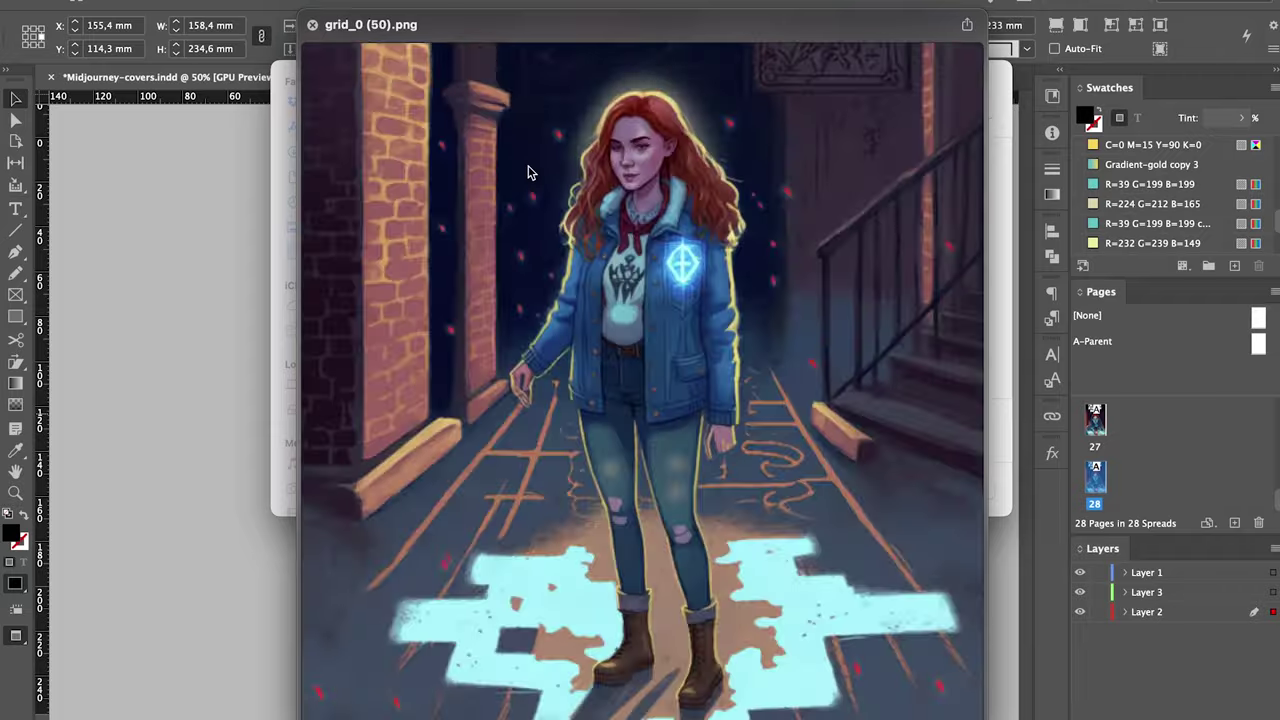
pyautogui.press('Down')
pyautogui.press('Down')
pyautogui.press('Down')
# Replace the cover image again after previewing further grid images.
pyautogui.press('Down')
pyautogui.press('Down')
pyautogui.press('Down')
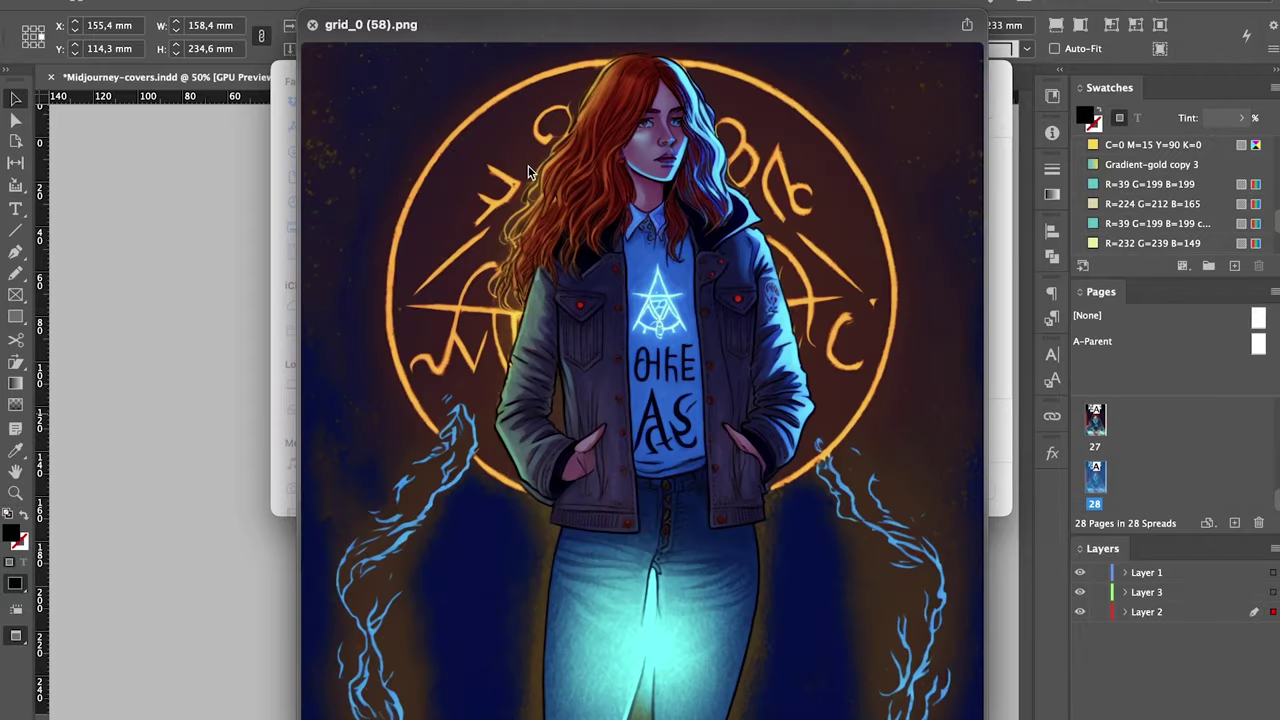
pyautogui.press('Return')
pyautogui.click(534, 545)
pyautogui.hotkey('ctrl', 'd')
pyautogui.scroll(-5, 508, 305)
pyautogui.click(500, 209)
pyautogui.press('Down')
pyautogui.press('Down')
pyautogui.press('Down')
pyautogui.scroll(-2, 514, 285)
pyautogui.press('space')
# Place yet another previewed grid image and open it in Photoshop for editing.
pyautogui.press('Down')
pyautogui.press('Down')
pyautogui.press('Down')
pyautogui.press('Down')
pyautogui.press('Down')
pyautogui.press('Down')
pyautogui.press('Down')
pyautogui.press('Down')
pyautogui.press('Down')
pyautogui.press('Down')
pyautogui.press('Down')
pyautogui.press('Down')
pyautogui.press('Down')
pyautogui.press('Down')
pyautogui.press('Down')
pyautogui.press('Down')
pyautogui.press('Down')
pyautogui.press('Down')
pyautogui.press('Down')
pyautogui.press('Down')
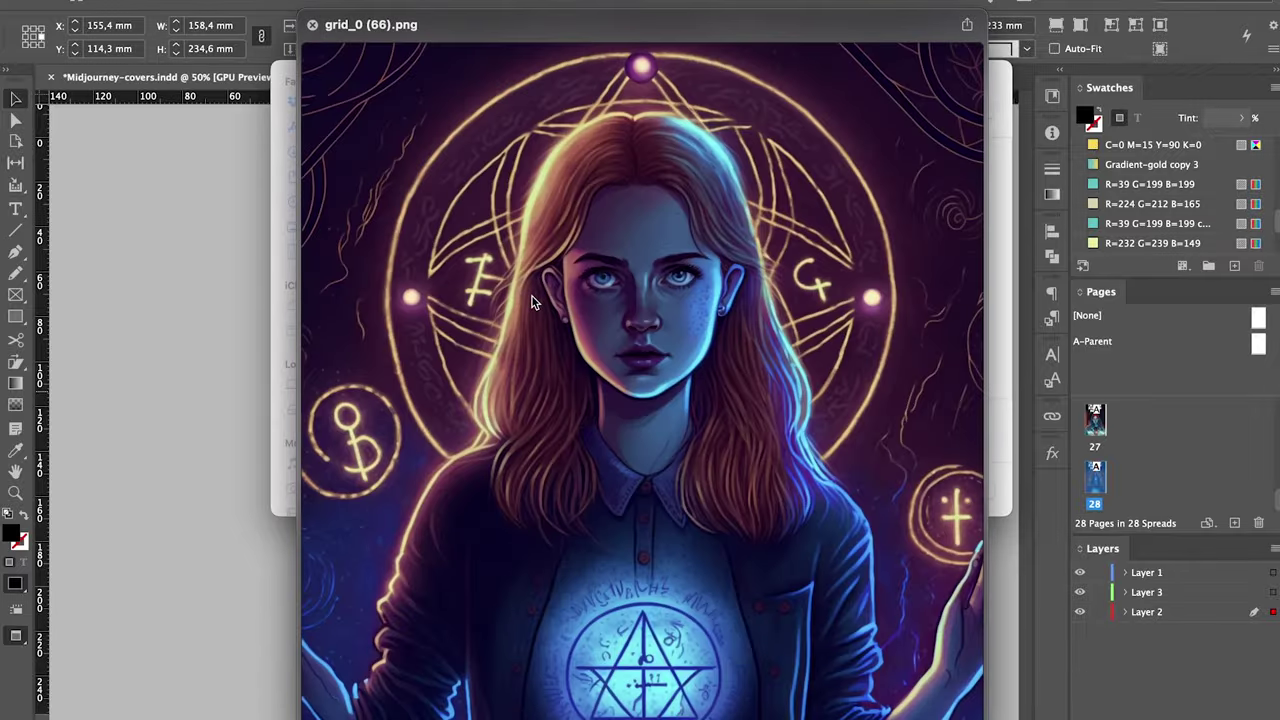
pyautogui.press('Return')
pyautogui.hotkey('ctrl', 'd')
pyautogui.scroll(-2, 577, 329)
pyautogui.click(577, 323)
pyautogui.press('space')
pyautogui.press('Down')
pyautogui.press('Down')
pyautogui.press('Down')
pyautogui.press('Down')
pyautogui.press('Down')
pyautogui.press('Down')
pyautogui.press('Down')
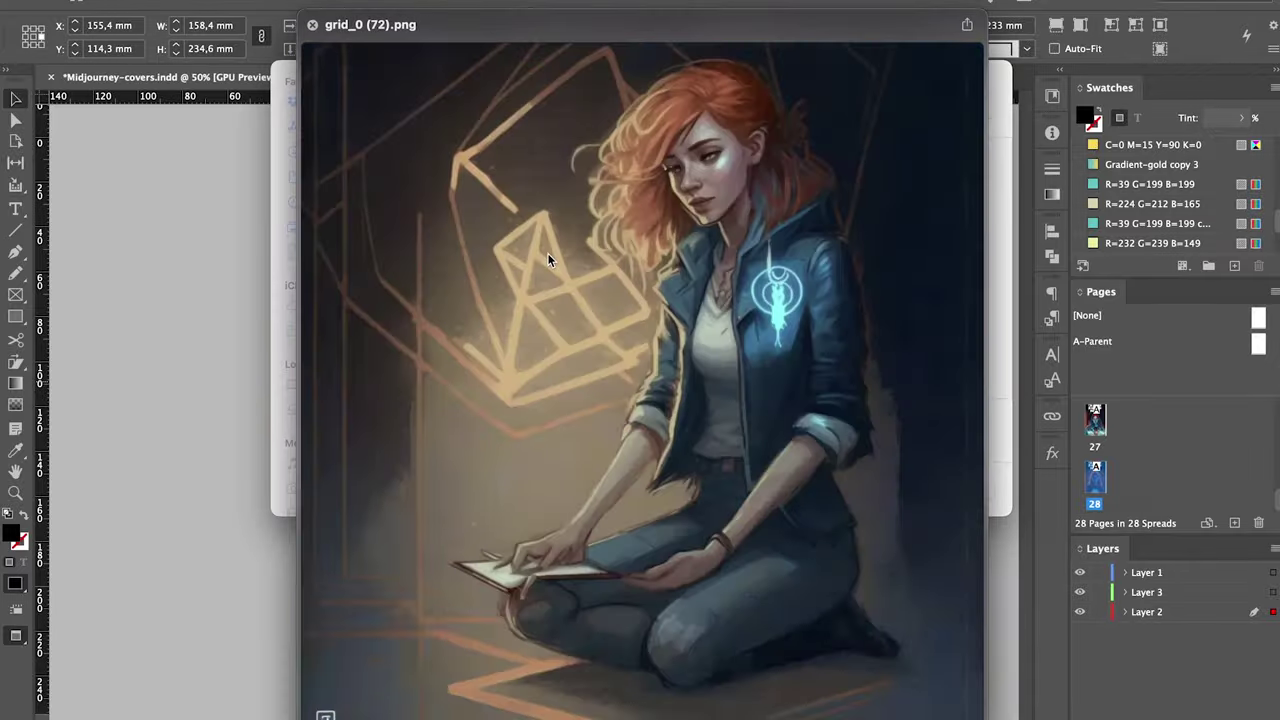
pyautogui.press('Return')
pyautogui.rightClick(675, 305)
pyautogui.moveTo(775, 491)
pyautogui.click(960, 531)
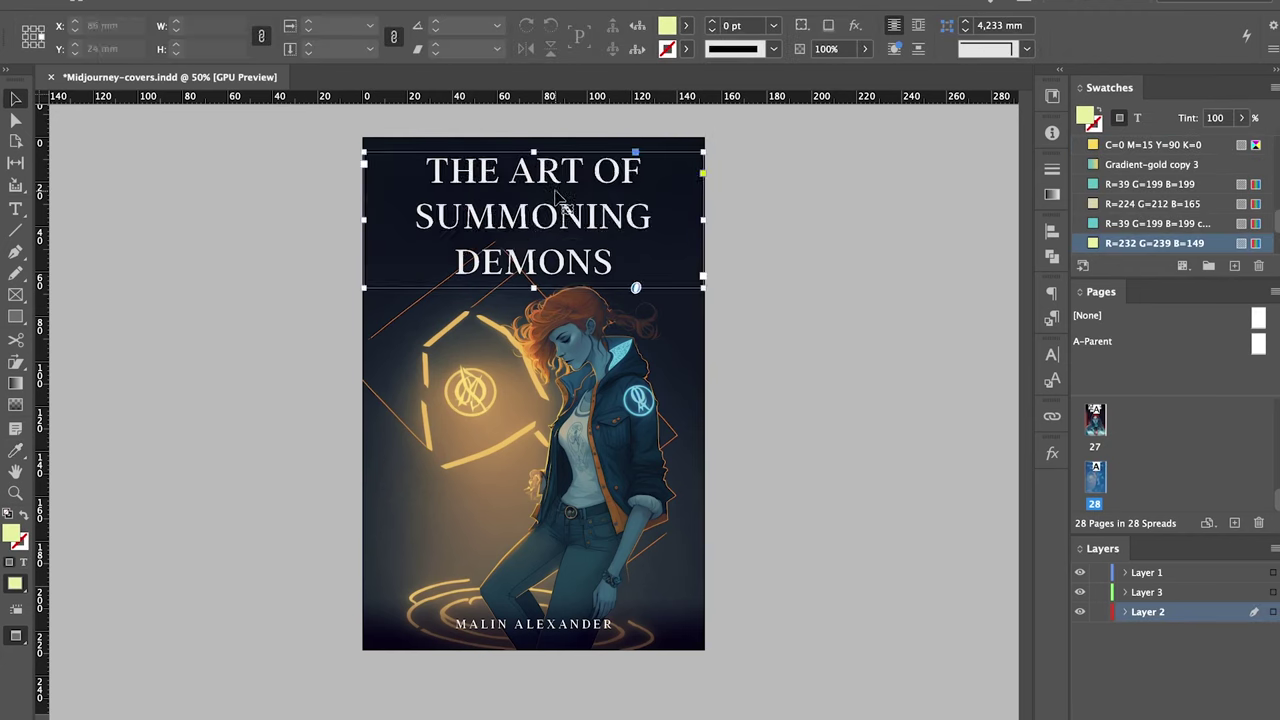
# Set the whole Summoning Demons title in the Moon Slayer font.
pyautogui.doubleClick(563, 200)
pyautogui.press('super+a')
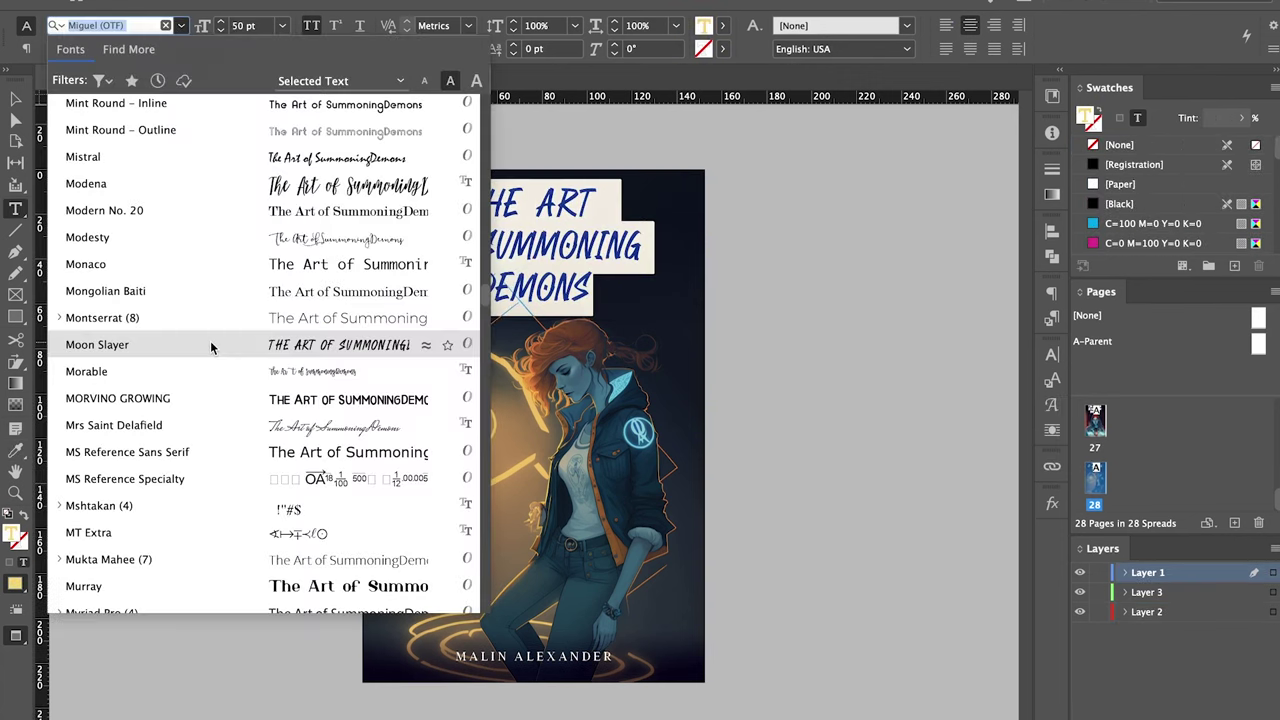
pyautogui.click(210, 340)
pyautogui.press('Escape')
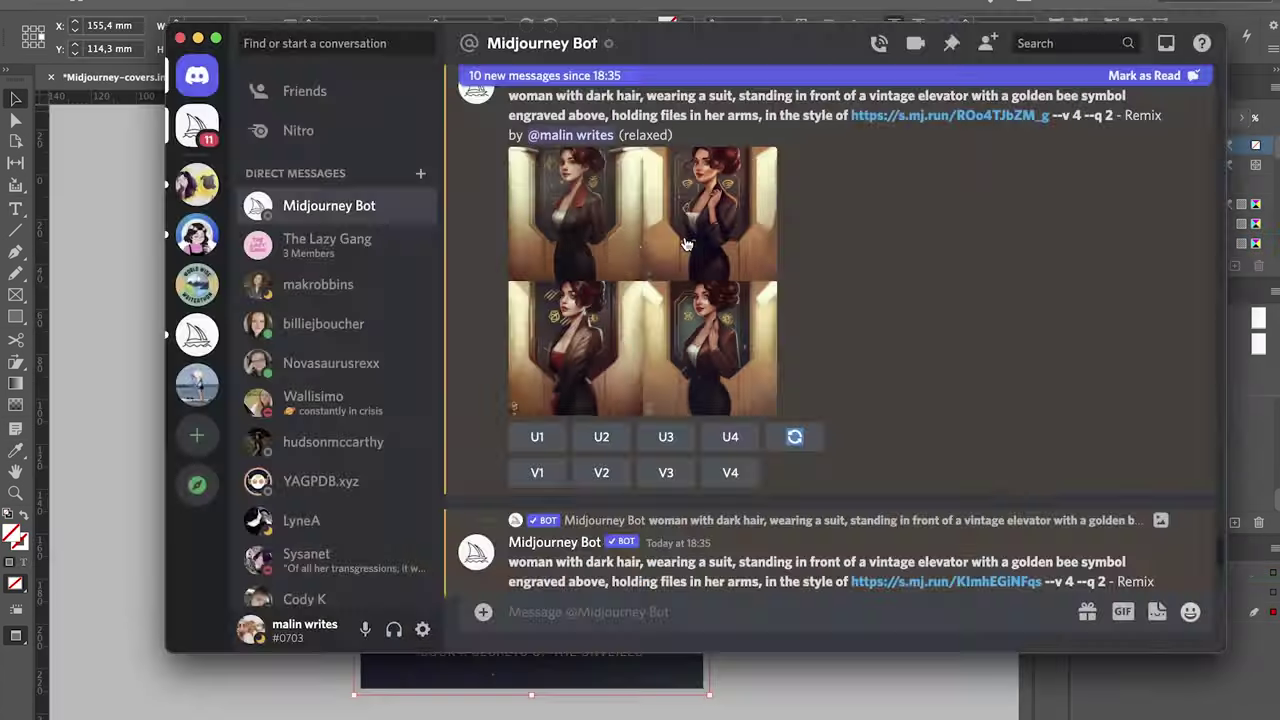
# View the enlarged upscale of the braided woman by the elevator, close it, and rate it.
pyautogui.click(686, 244)
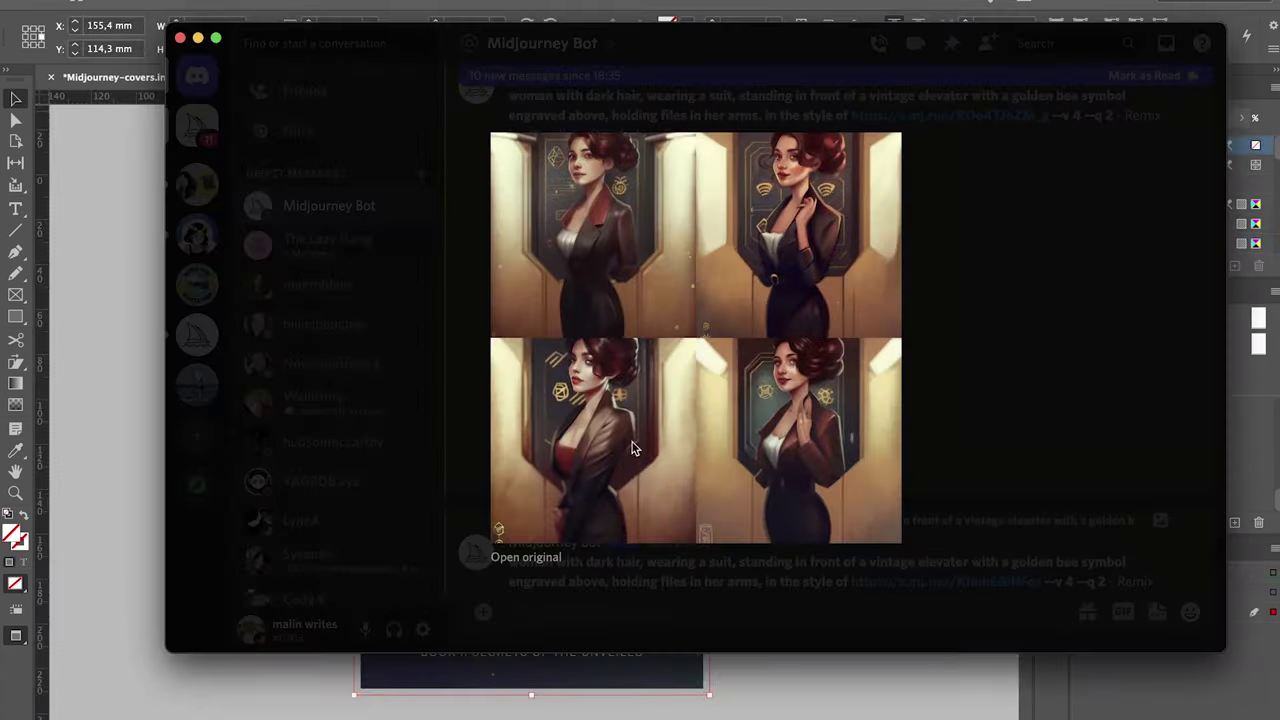
pyautogui.click(938, 345)
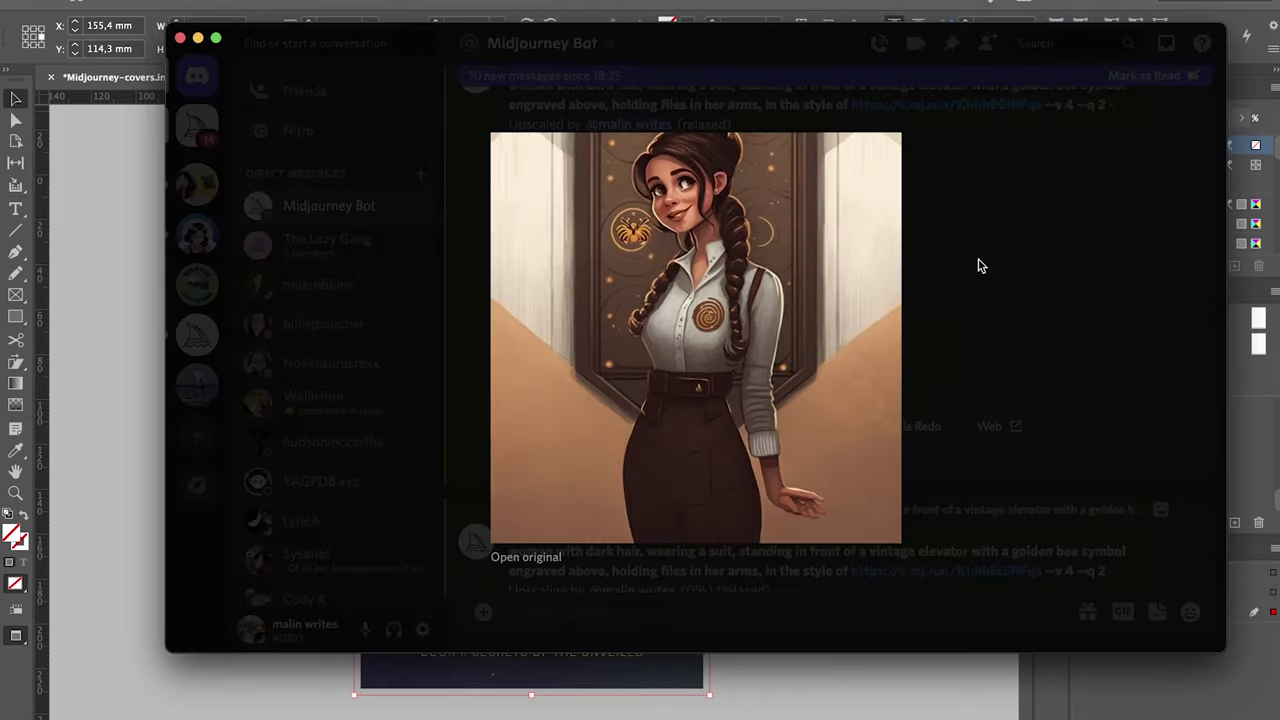
pyautogui.click(979, 265)
pyautogui.click(985, 321)
pyautogui.click(603, 463)
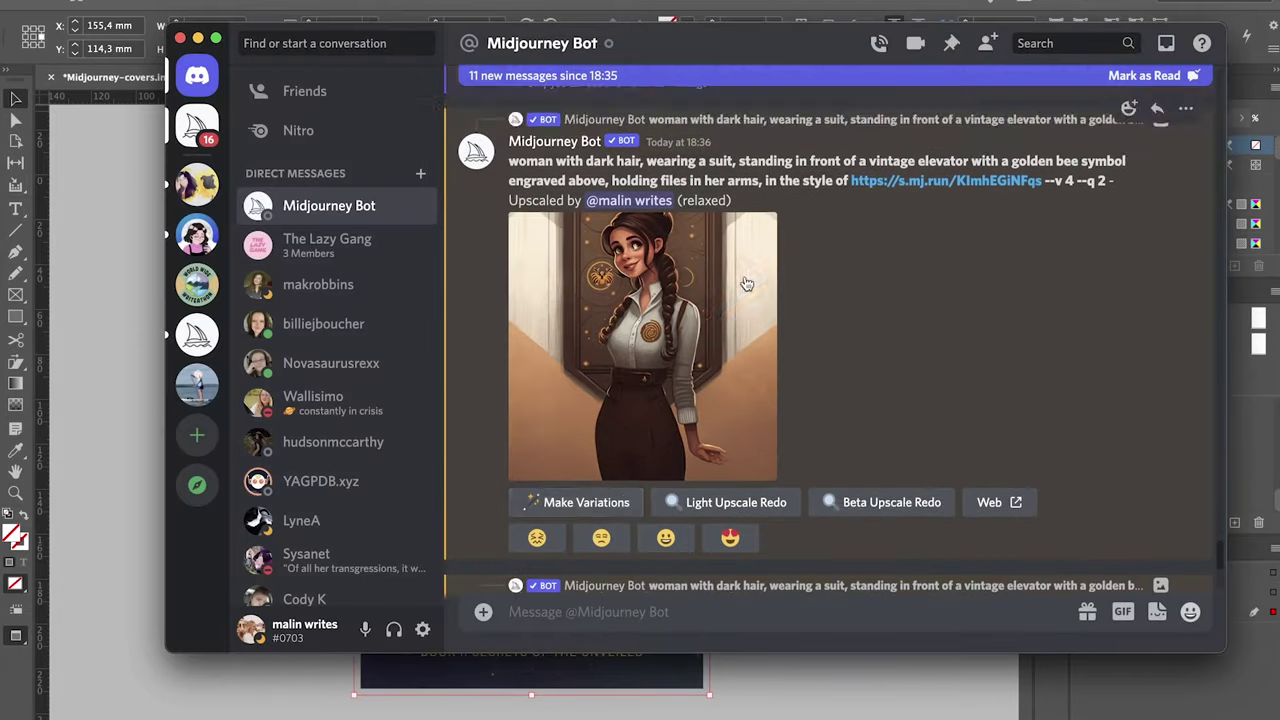
# Save the job's image into a new folder inside the Midjourney folder.
pyautogui.scroll(3, 746, 284)
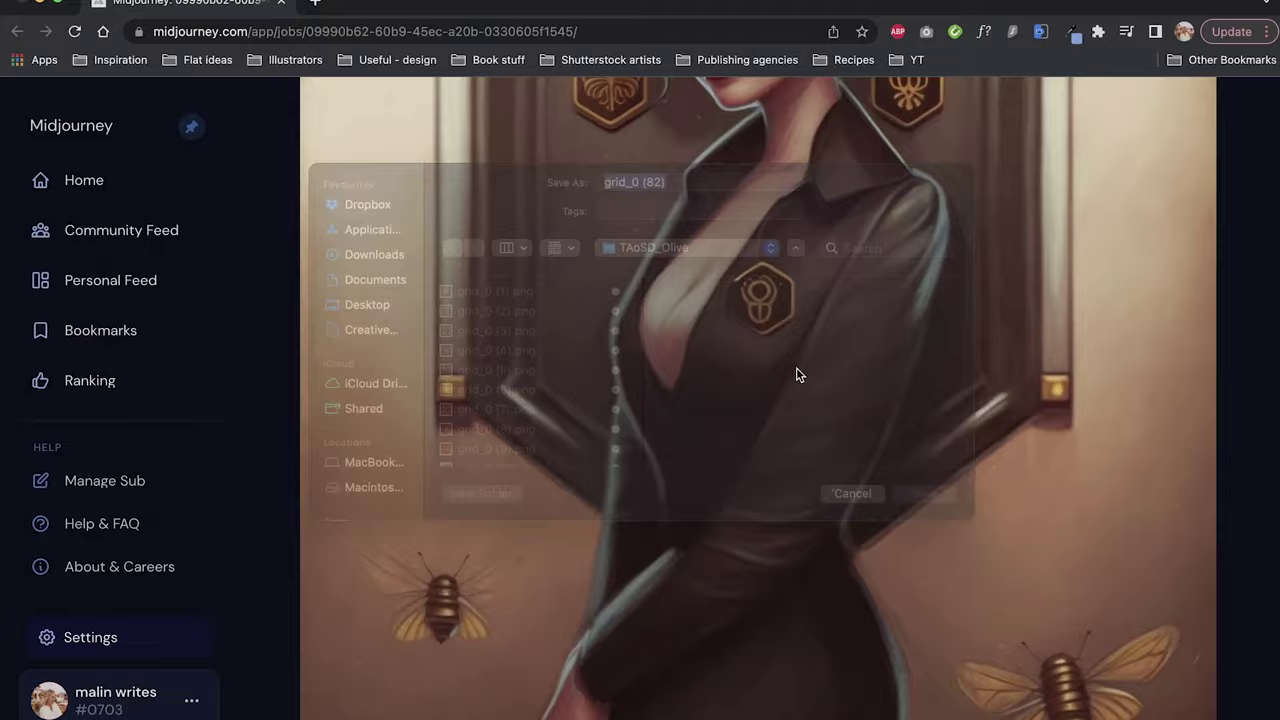
pyautogui.click(712, 278)
pyautogui.click(714, 294)
pyautogui.click(482, 520)
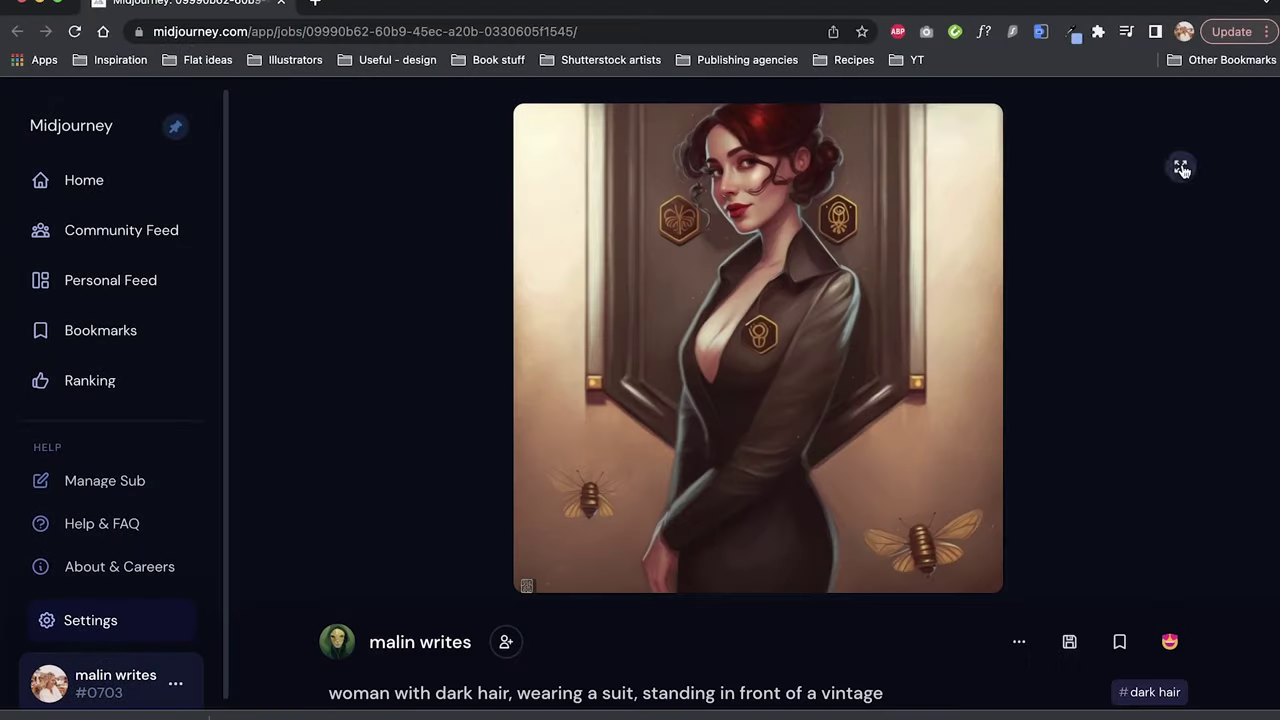
# Return to the profile feed and open another elevator-door portrait enlarged.
pyautogui.click(1180, 166)
pyautogui.scroll(-4, 825, 378)
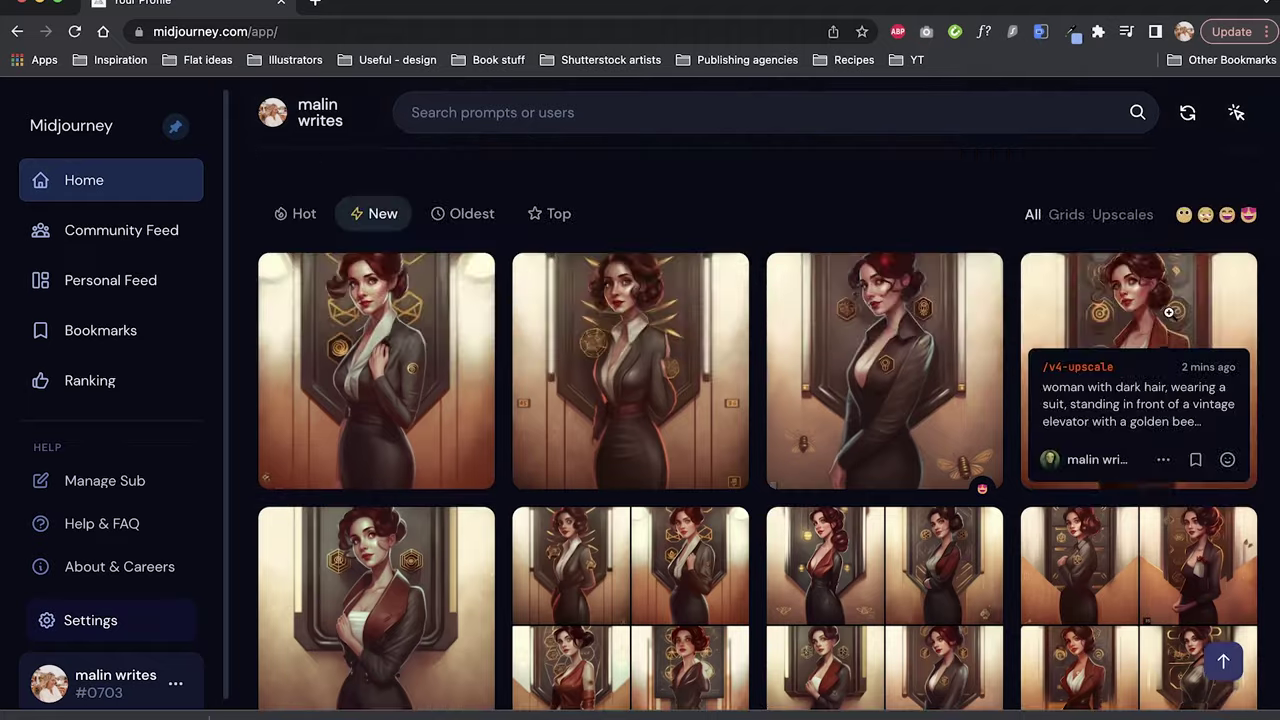
pyautogui.click(855, 343)
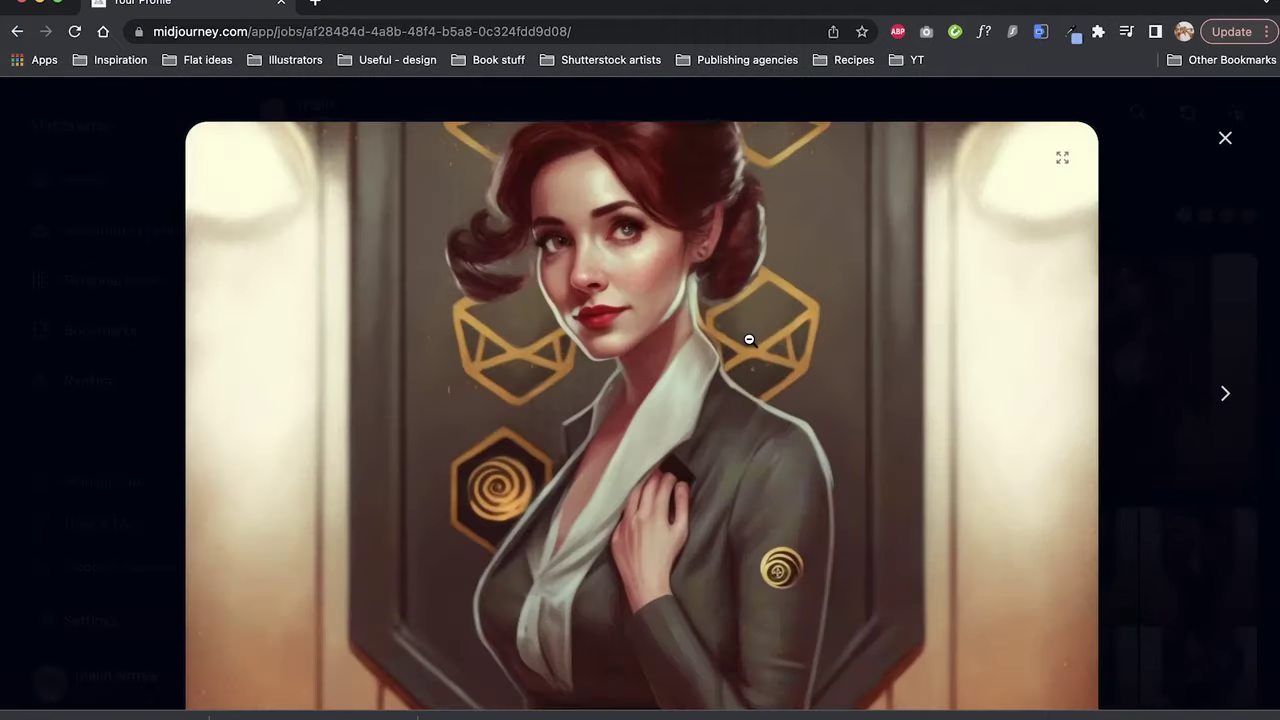
pyautogui.scroll(-5, 748, 337)
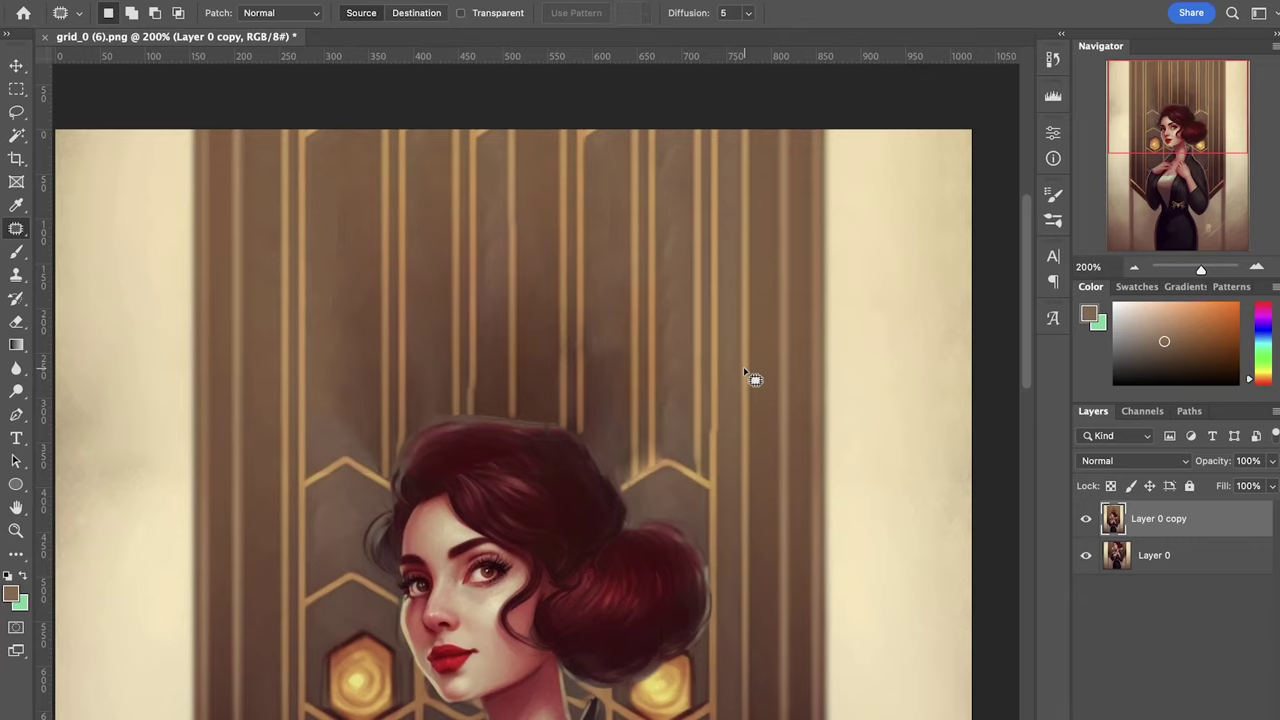
# Sample a skin tone from the portrait and switch to the Brush tool.
pyautogui.scroll(-6, 745, 373)
pyautogui.press('i')
pyautogui.click(596, 186)
pyautogui.press('b')
pyautogui.click(110, 12)
pyautogui.click(674, 215)
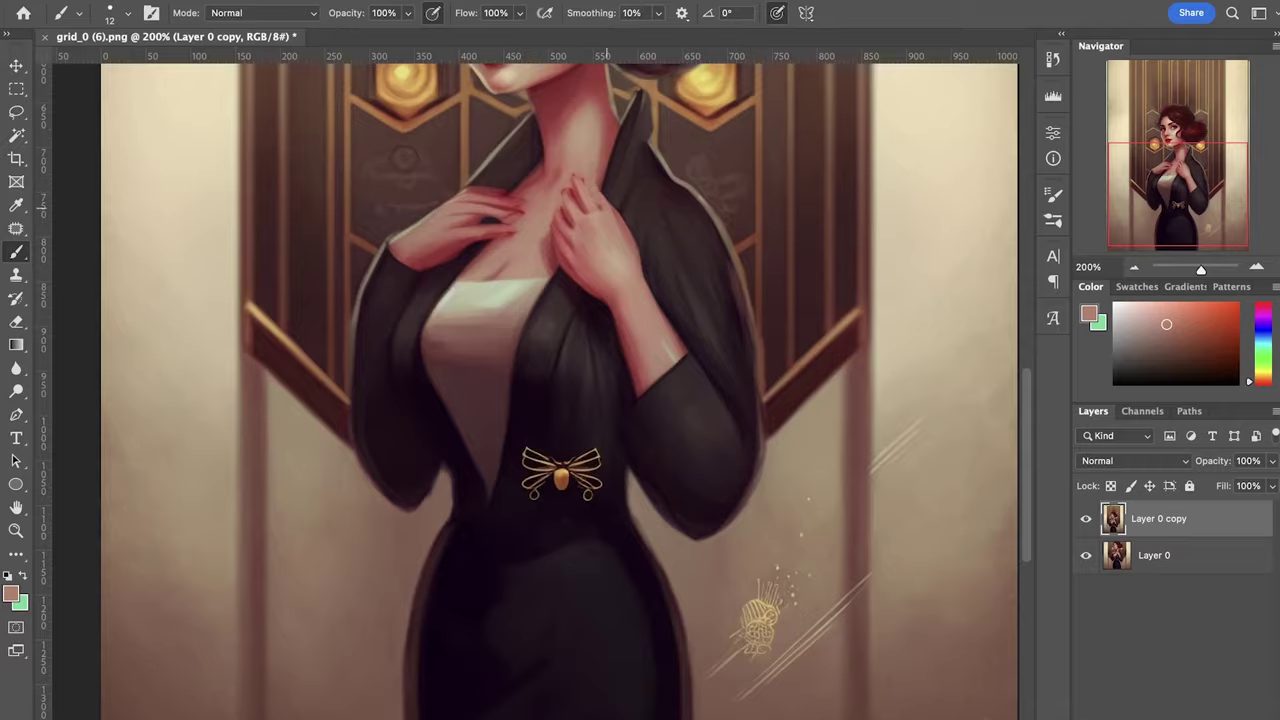
pyautogui.scroll(5, 678, 120)
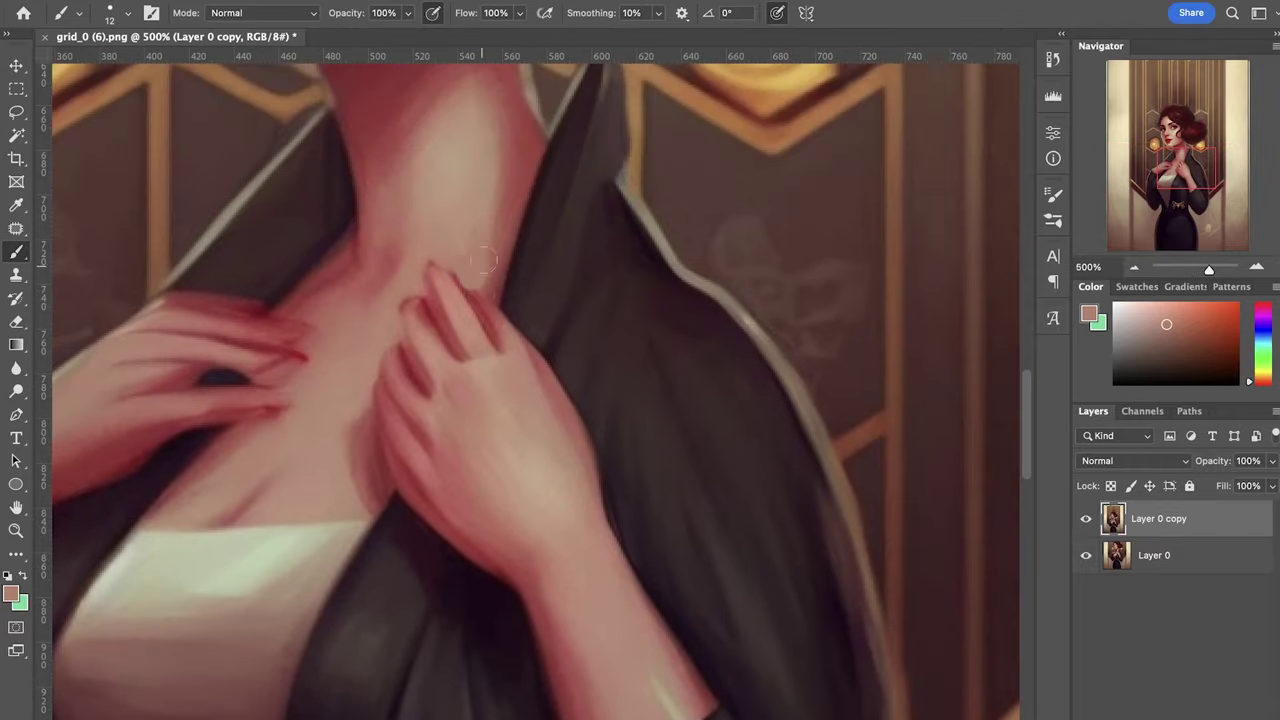
# Shrink the brush to 6 px and paint the dark coat colour along the jacket edge by the fingers.
pyautogui.keyDown('alt'); pyautogui.click(491, 297); pyautogui.keyUp('alt')
pyautogui.click(128, 12)
pyautogui.moveTo(110, 74); pyautogui.dragTo(100, 74)
pyautogui.click(152, 5)
pyautogui.keyDown('alt'); pyautogui.click(512, 306); pyautogui.keyUp('alt')
pyautogui.moveTo(514, 338); pyautogui.dragTo(507, 316)
# Sample darker coat shades and lasso the area around the finger.
pyautogui.keyDown('alt'); pyautogui.click(527, 343); pyautogui.keyUp('alt')
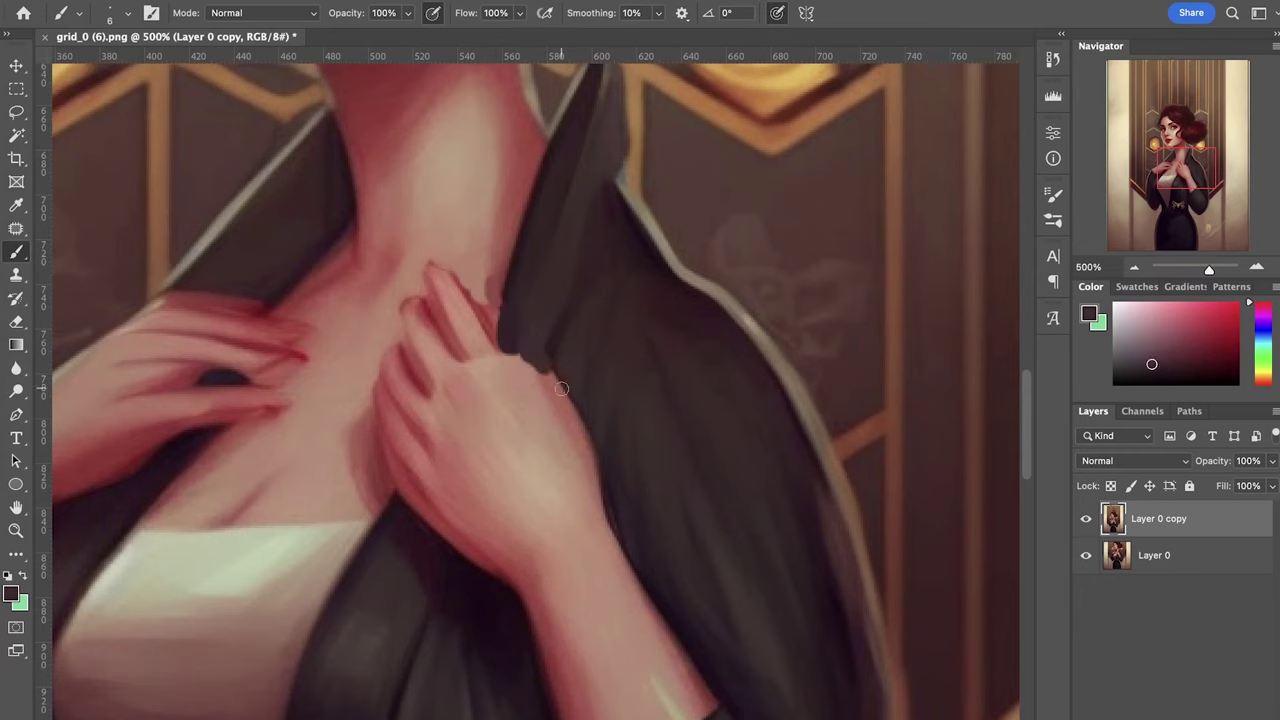
pyautogui.keyDown('alt'); pyautogui.click(550, 362); pyautogui.keyUp('alt')
pyautogui.keyDown('alt'); pyautogui.click(561, 387); pyautogui.keyUp('alt')
pyautogui.press('l')
pyautogui.moveTo(505, 370)
pyautogui.mouseDown()
pyautogui.moveTo(486, 268)
pyautogui.moveTo(455, 270)
pyautogui.mouseUp()
pyautogui.rightClick(480, 292)
pyautogui.press('Escape')
# Redraw the selection around the fingertip and fill it.
pyautogui.moveTo(566, 387); pyautogui.dragTo(505, 345)
pyautogui.rightClick(505, 345)
pyautogui.press('Escape')
pyautogui.moveTo(458, 272); pyautogui.dragTo(442, 262)
pyautogui.hotkey('shift', 'BackSpace')
pyautogui.press('Return')
# Reduce the brush to 4 px and resample the pink skin and dark brown jacket tones.
pyautogui.press('i')
pyautogui.click(443, 257)
pyautogui.press('b')
pyautogui.click(128, 14)
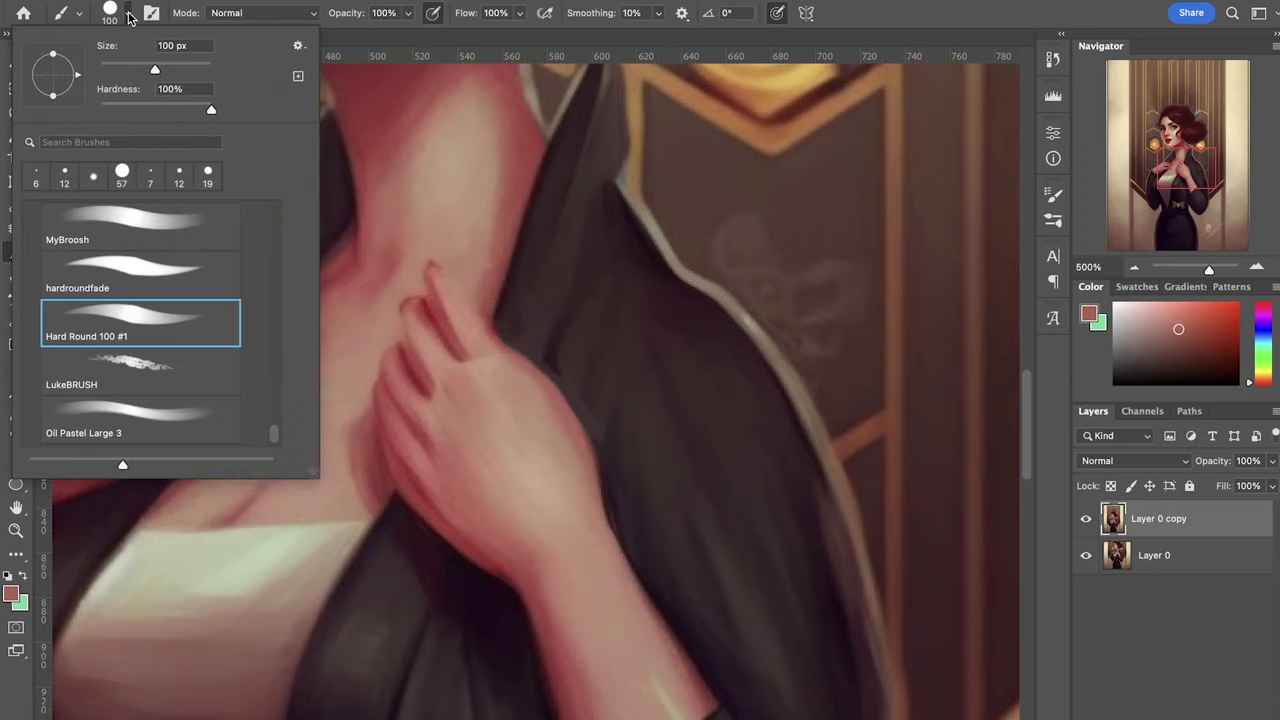
pyautogui.moveTo(103, 69); pyautogui.dragTo(101, 69)
pyautogui.click(211, 25)
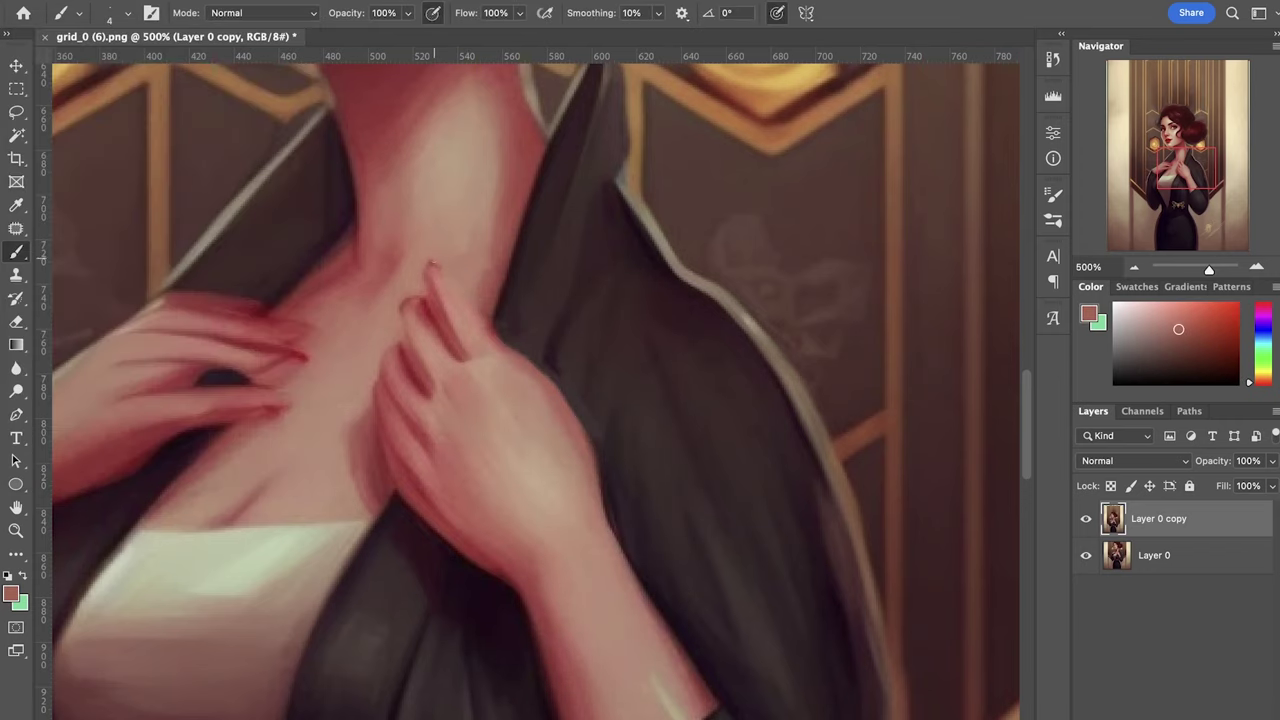
pyautogui.keyDown('alt'); pyautogui.click(497, 324); pyautogui.keyUp('alt')
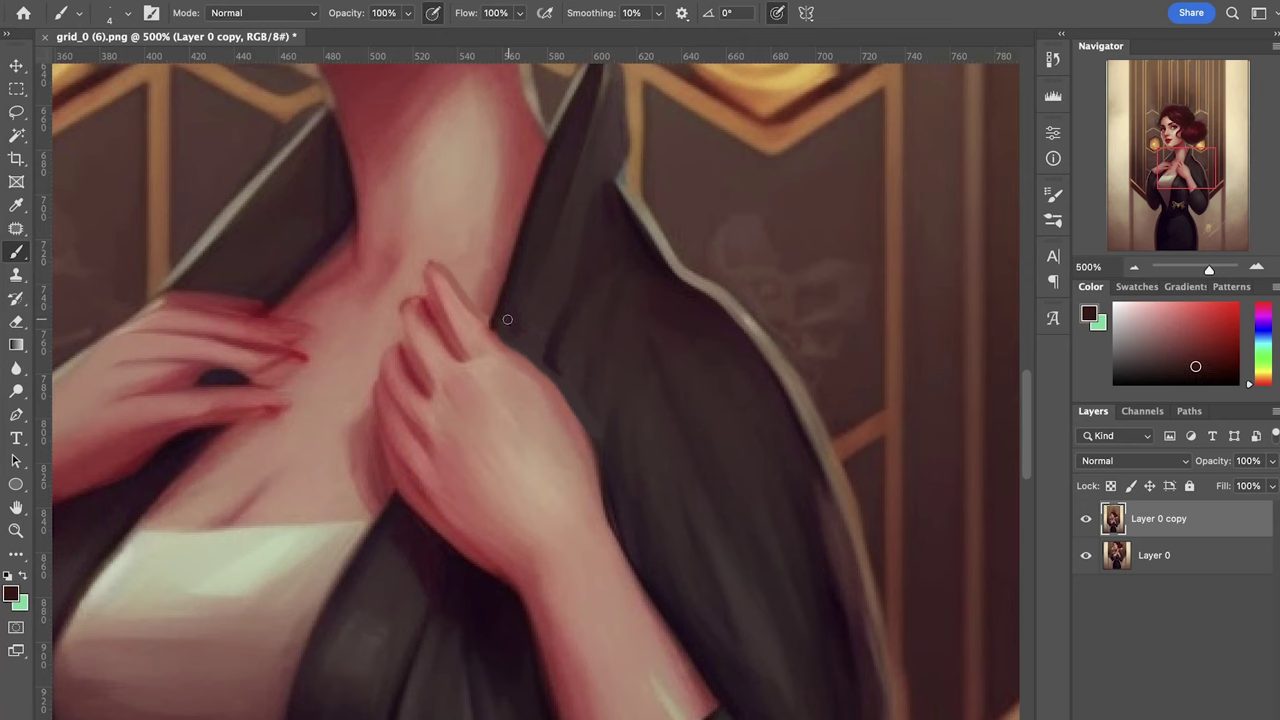
pyautogui.hotkey('ctrl', '0')
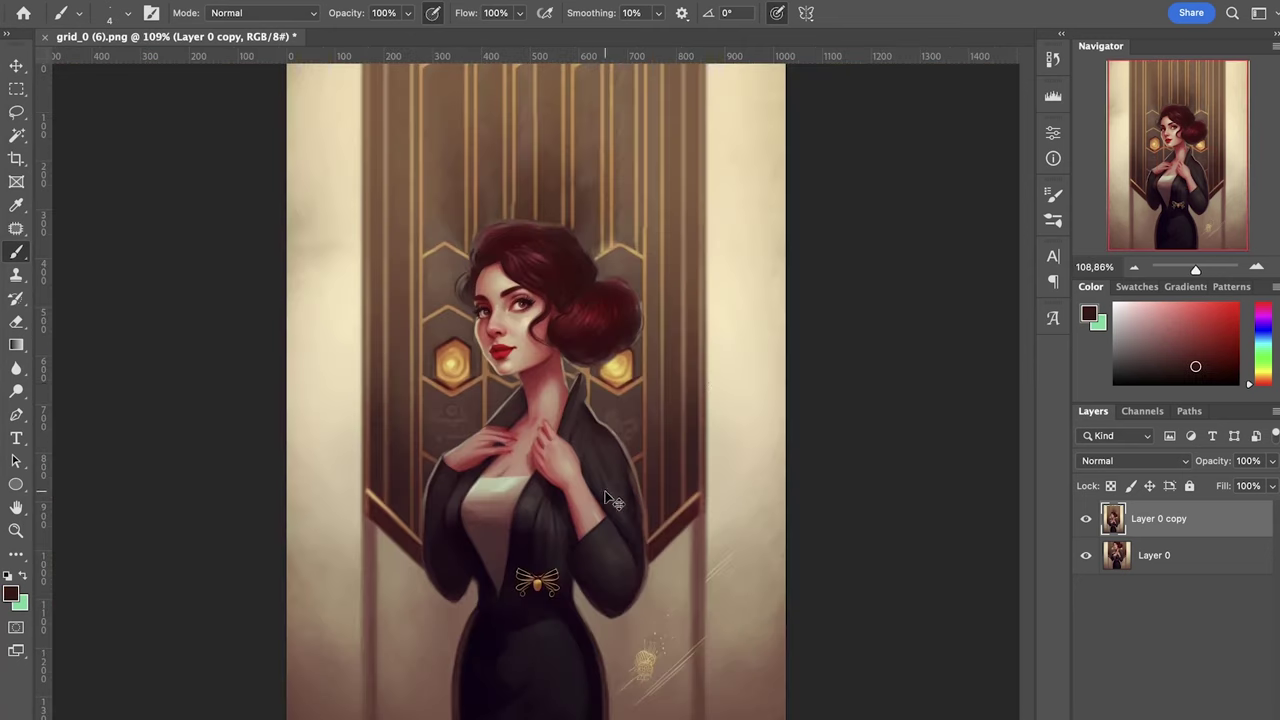
pyautogui.scroll(5, 600, 470)
pyautogui.keyDown('alt'); pyautogui.click(494, 430); pyautogui.keyUp('alt')
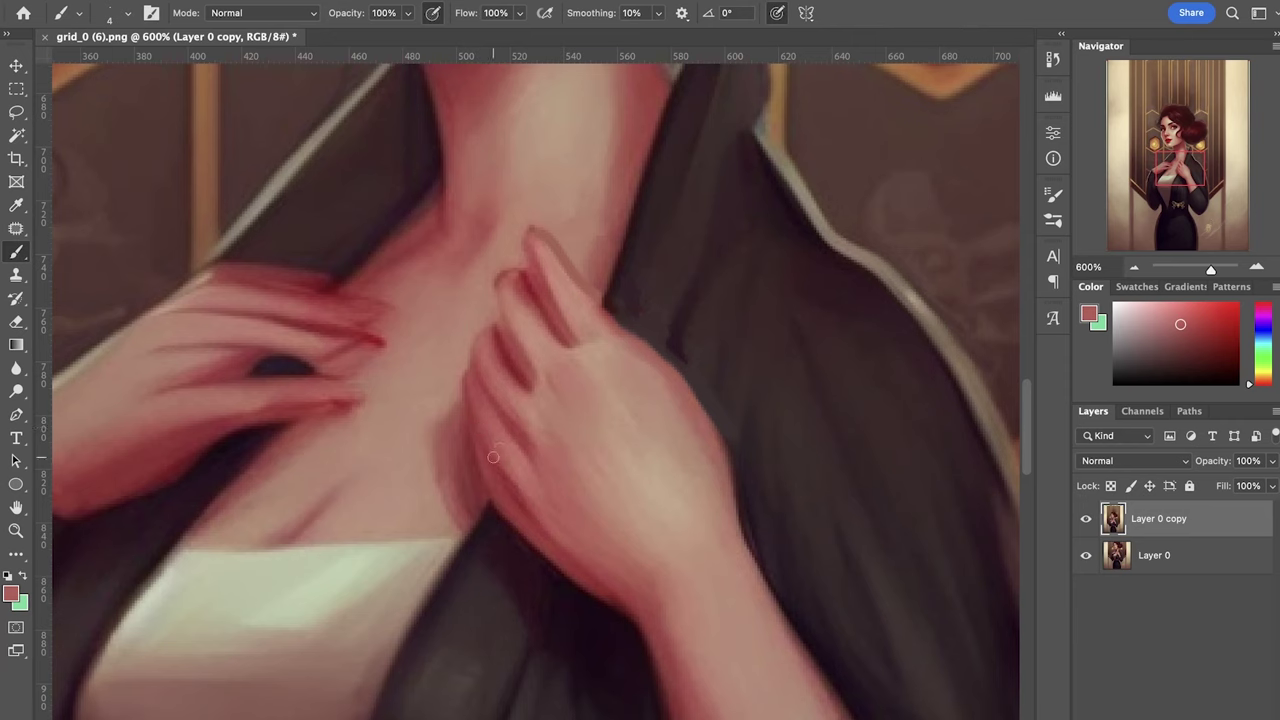
# Move the Lockhart & Beckett title text frame higher up the cover.
pyautogui.keyDown('alt'); pyautogui.click(494, 484); pyautogui.keyUp('alt')
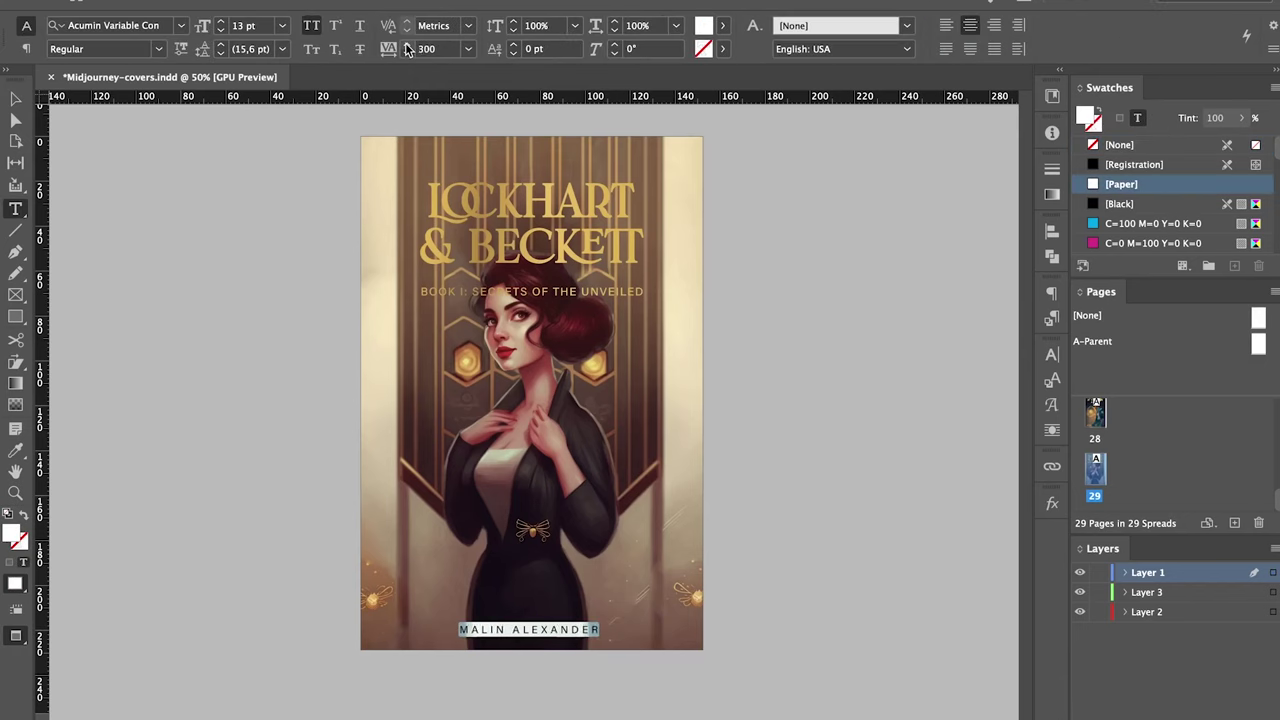
pyautogui.click(669, 503)
pyautogui.click(588, 243)
pyautogui.moveTo(588, 243); pyautogui.dragTo(590, 198)
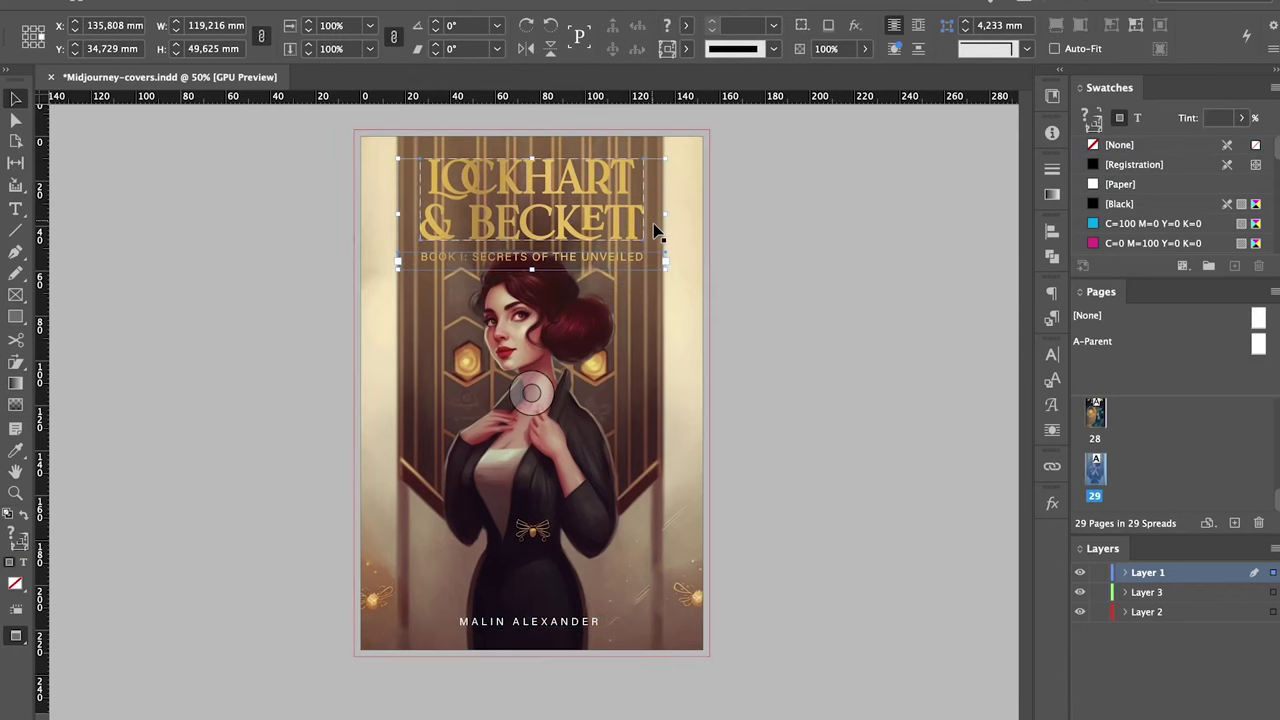
pyautogui.click(518, 645)
pyautogui.click(529, 674)
# Set the large Layer 3 overlay frame on the cover to Multiply blending.
pyautogui.click(1193, 593)
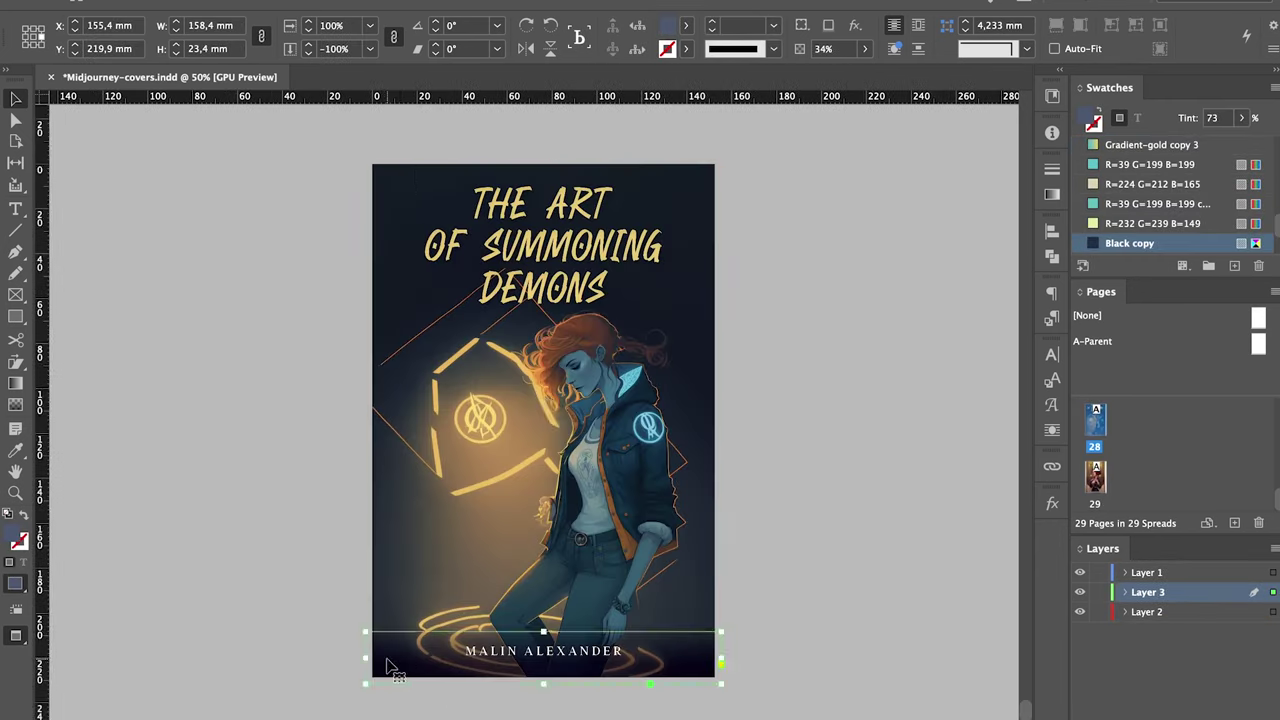
pyautogui.click(676, 140)
pyautogui.click(676, 140)
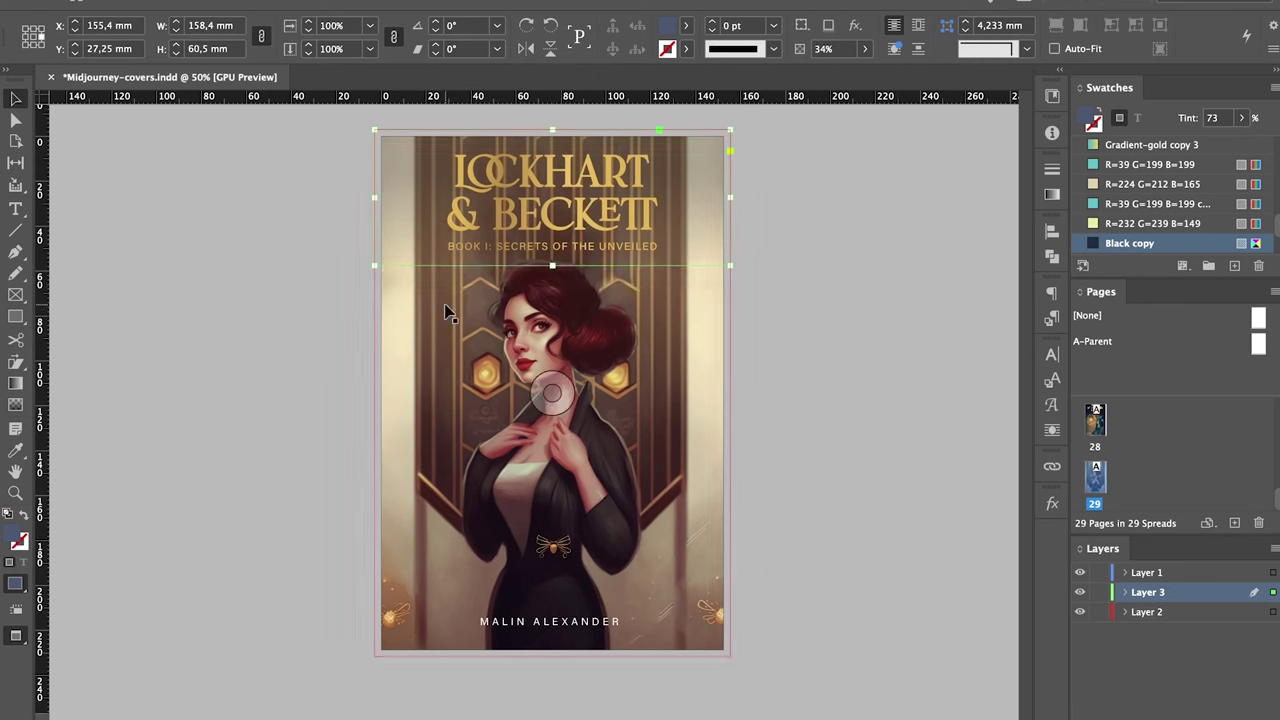
pyautogui.click(1051, 503)
pyautogui.click(865, 522)
pyautogui.click(865, 540)
pyautogui.click(323, 354)
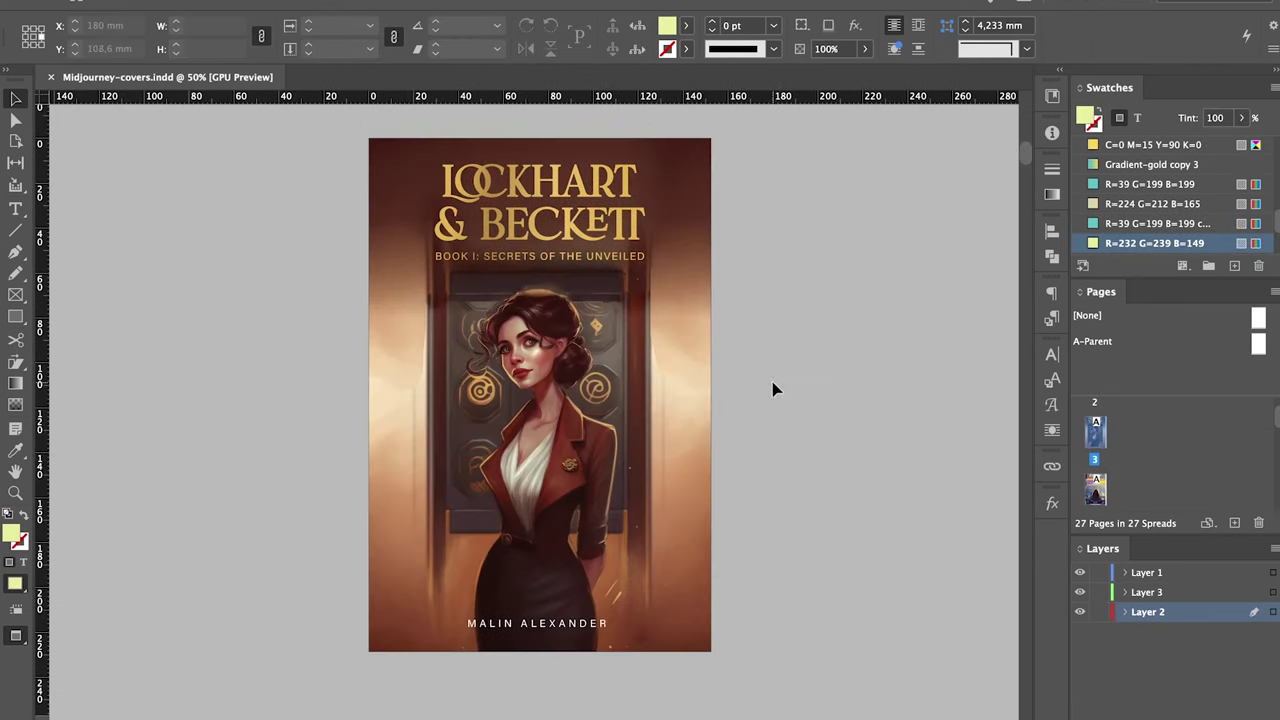
pyautogui.scroll(4, 778, 470)
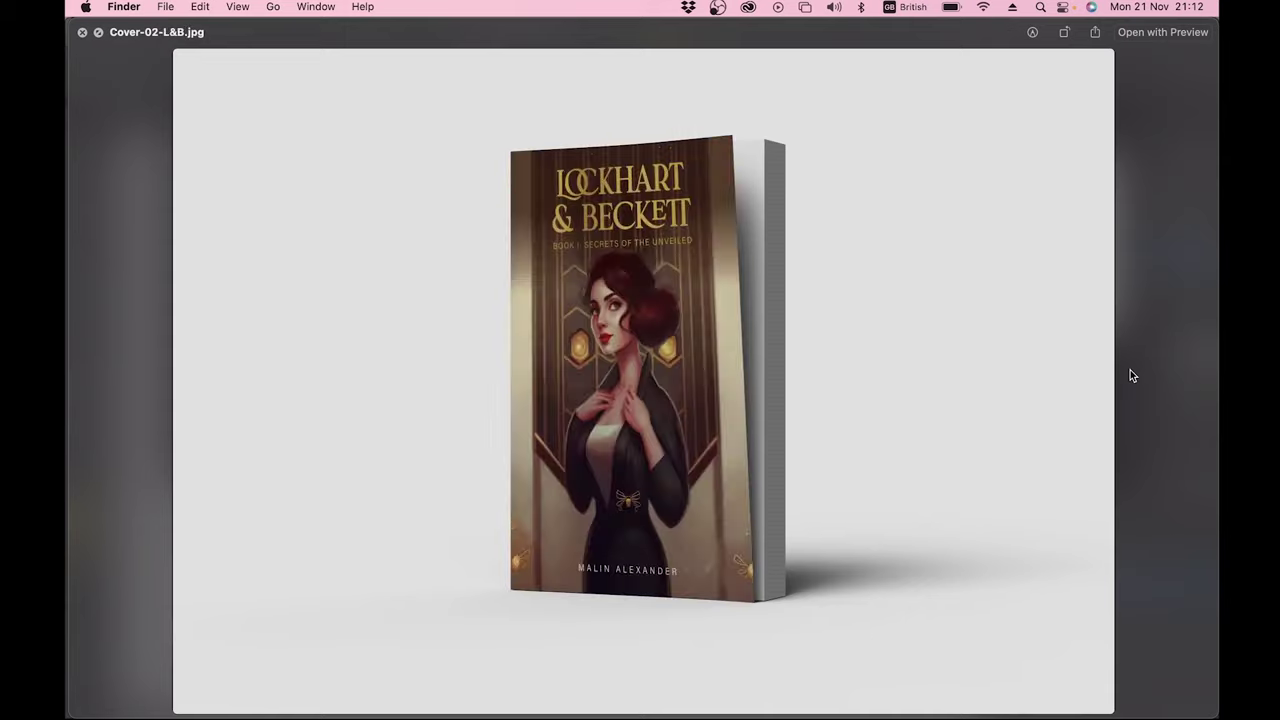
# Preview each mockup in turn: Lockhart & Beckett, Space Princess, Project Ghost, Margot, Summoning Demons, ending on covers-3.jpg.
pyautogui.press('Right')
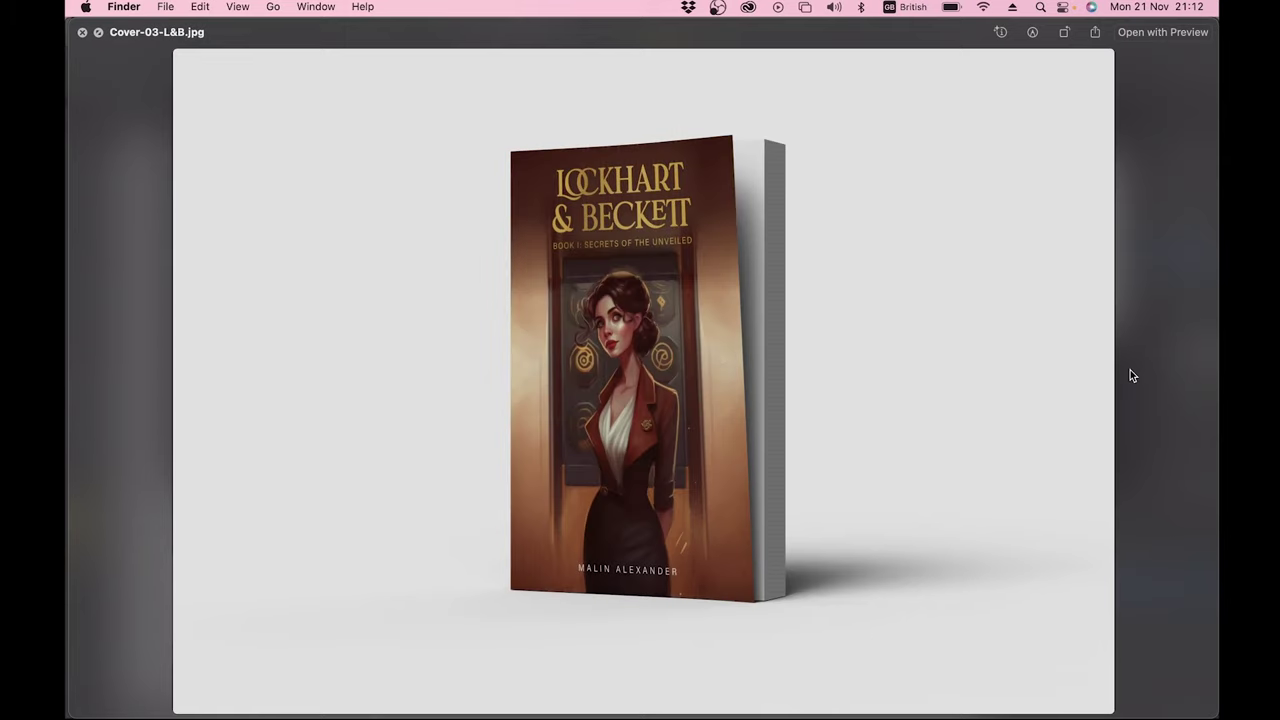
pyautogui.press('Right')
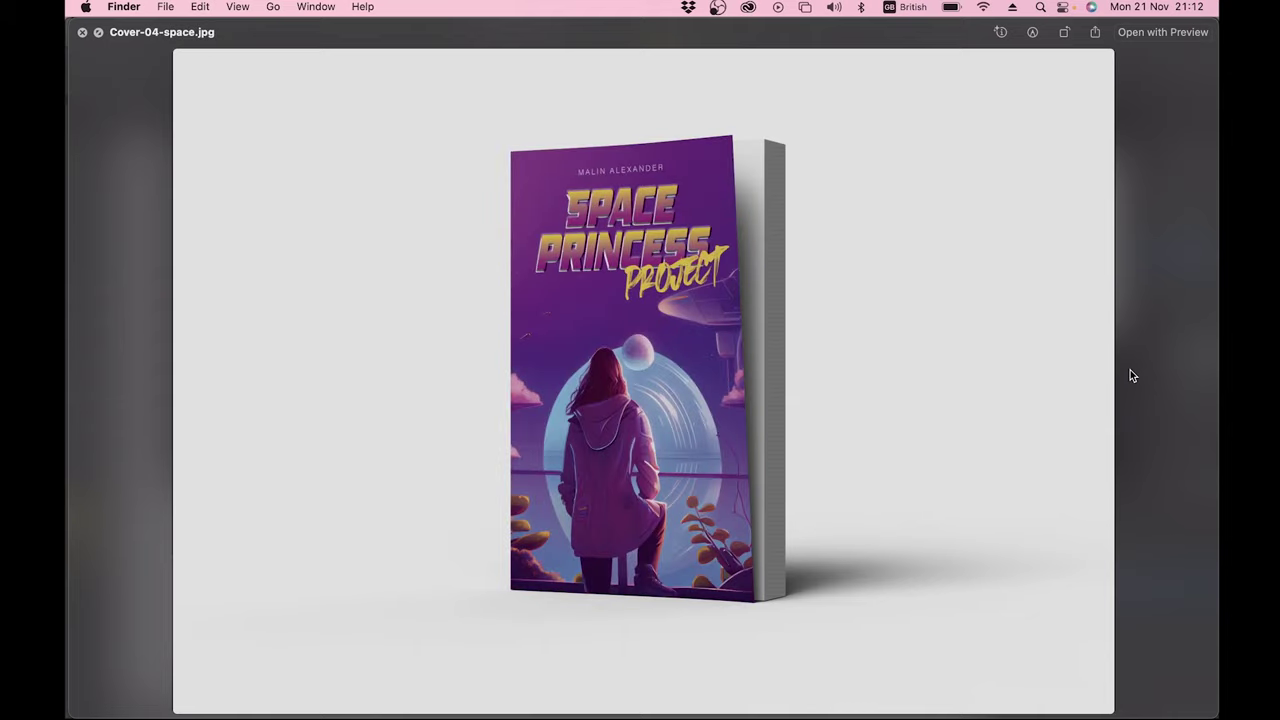
pyautogui.press('Right')
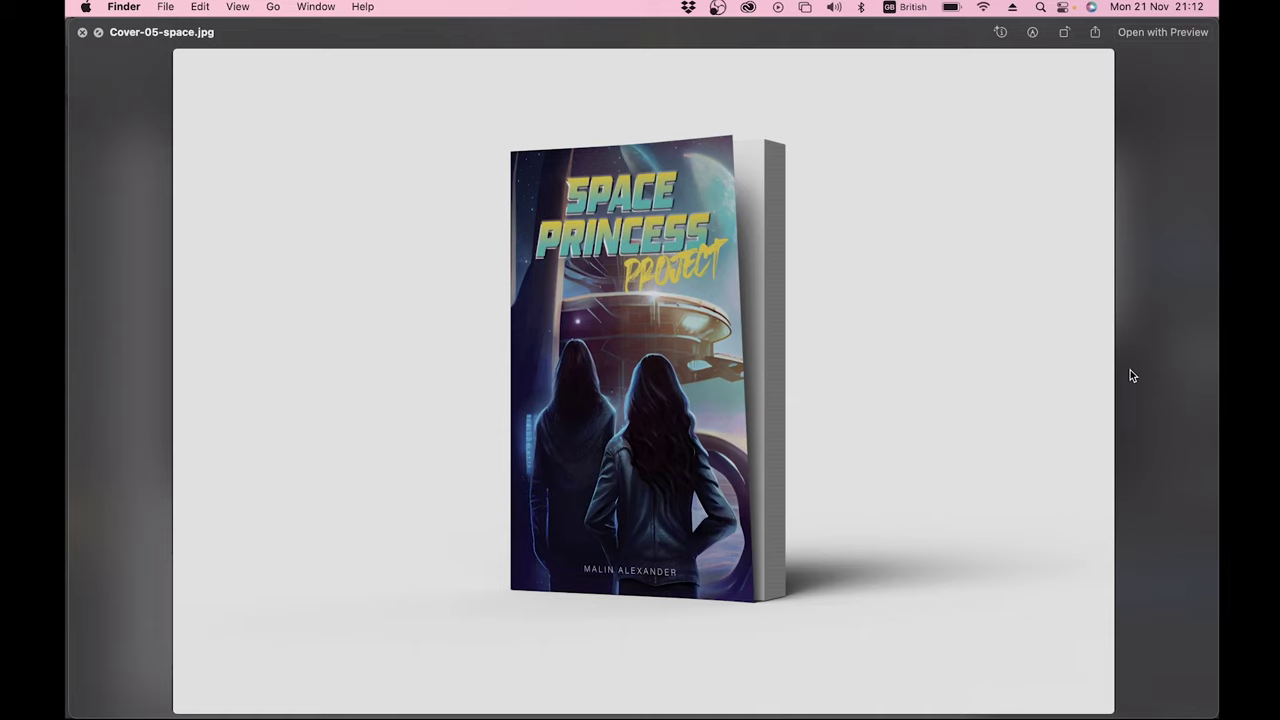
pyautogui.press('Right')
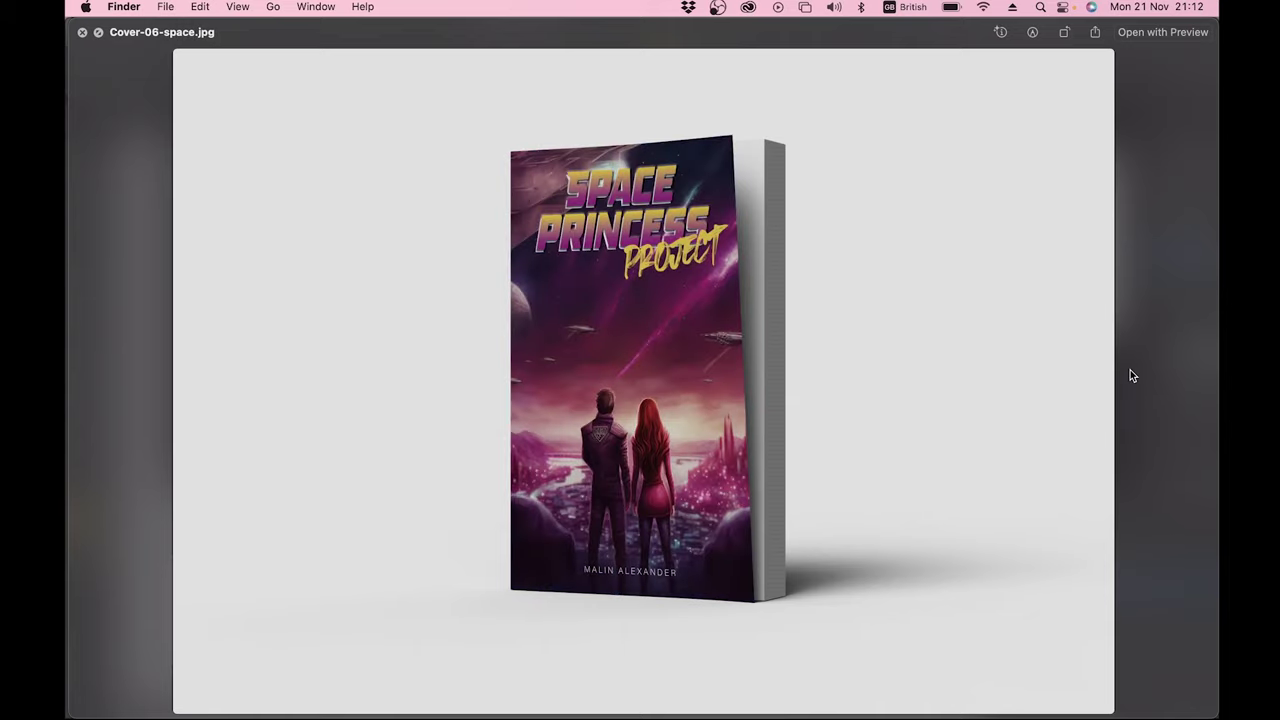
pyautogui.press('Right')
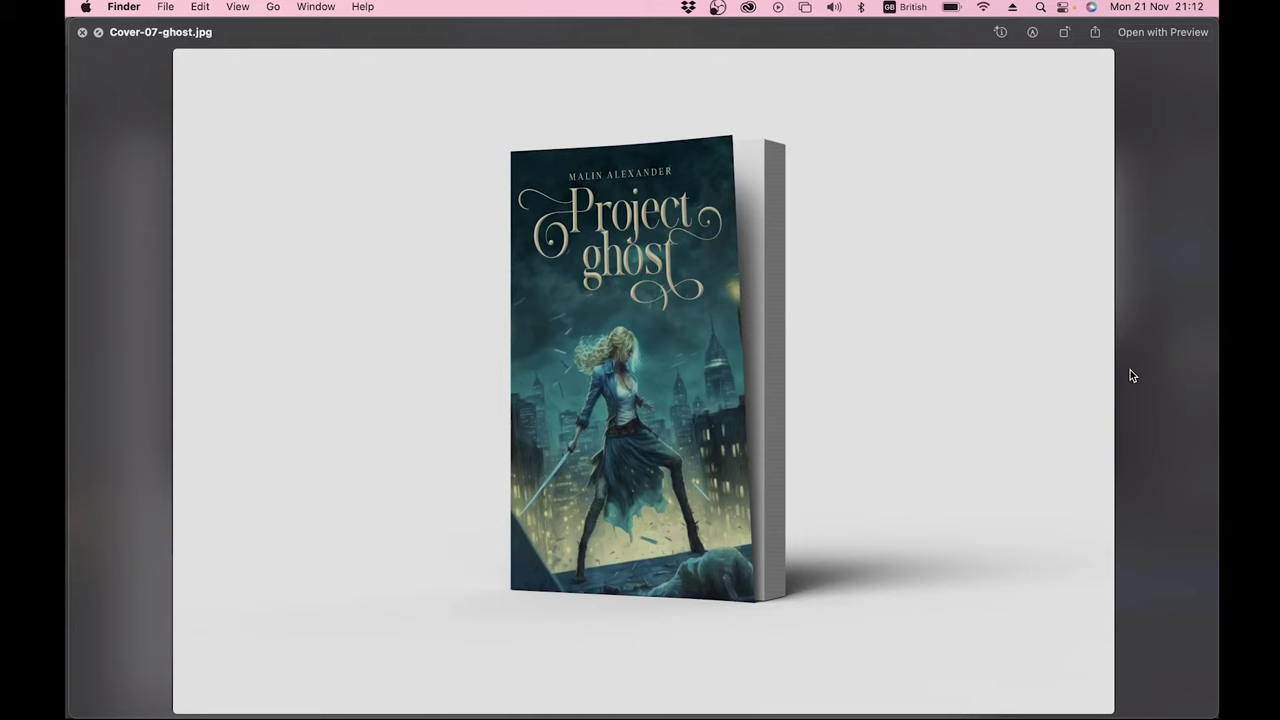
pyautogui.press('Right')
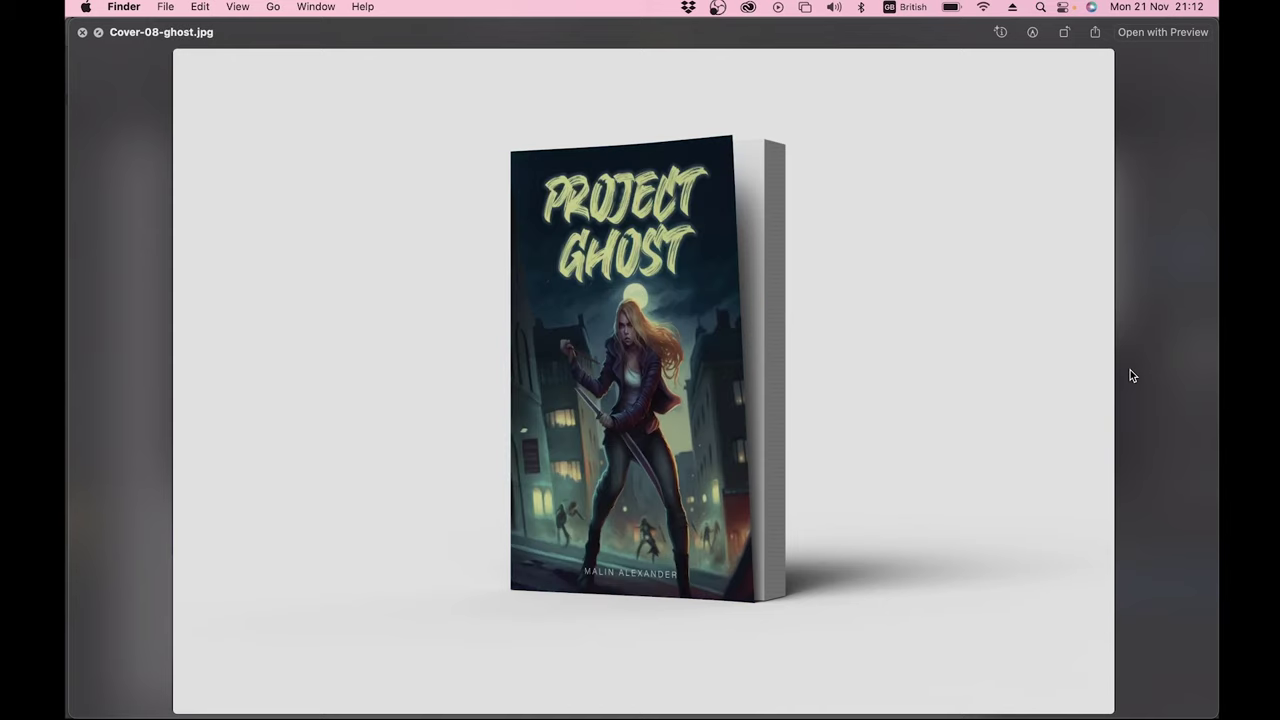
pyautogui.press('Right')
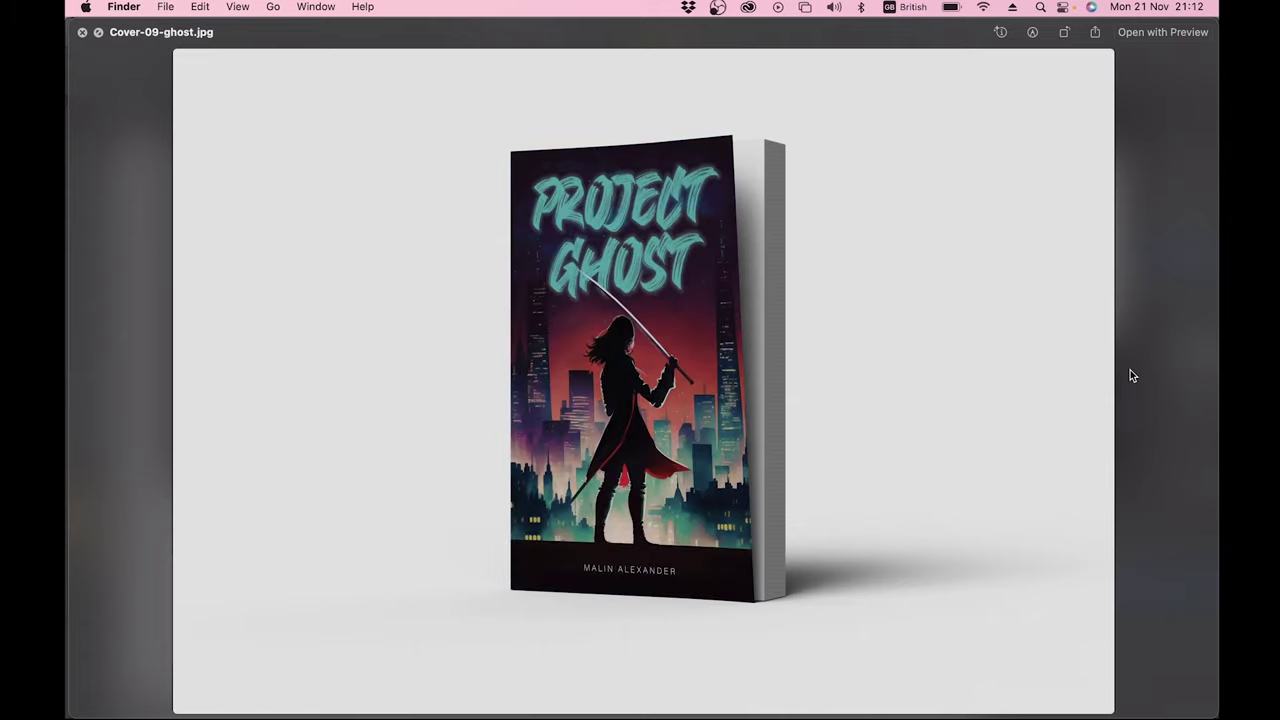
pyautogui.press('Right')
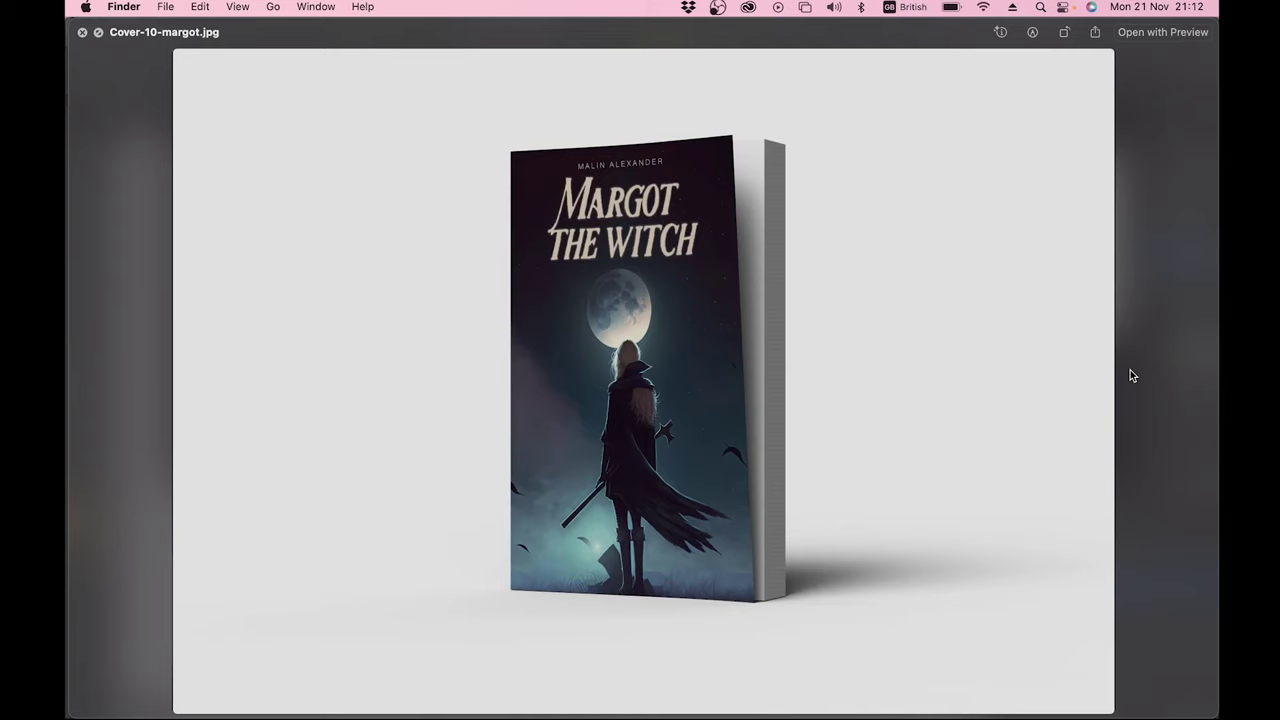
pyautogui.press('Right')
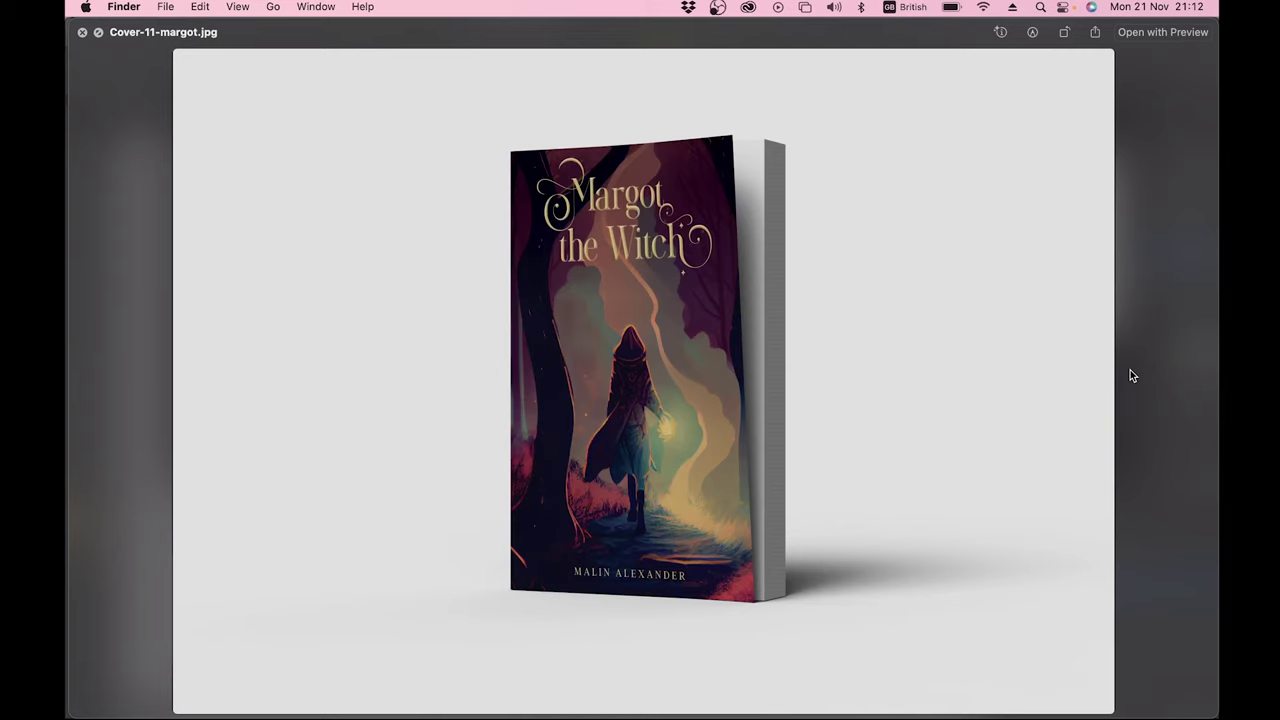
pyautogui.press('Right')
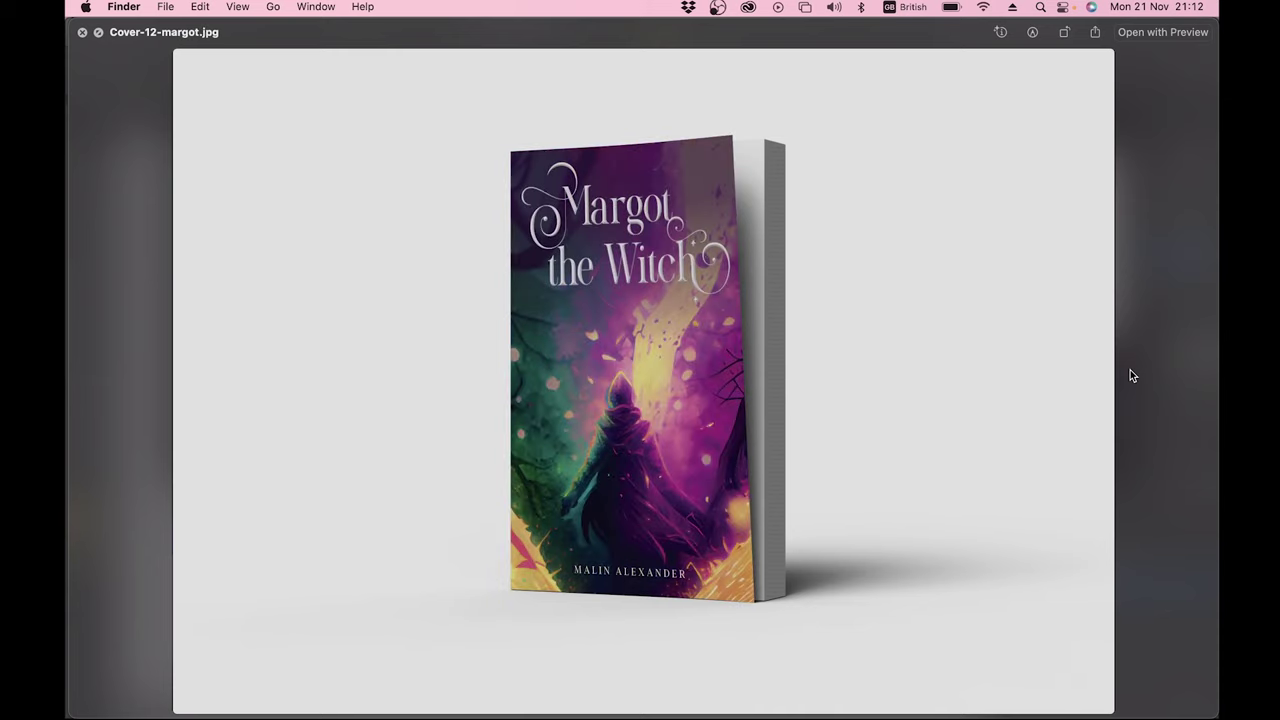
pyautogui.press('Right')
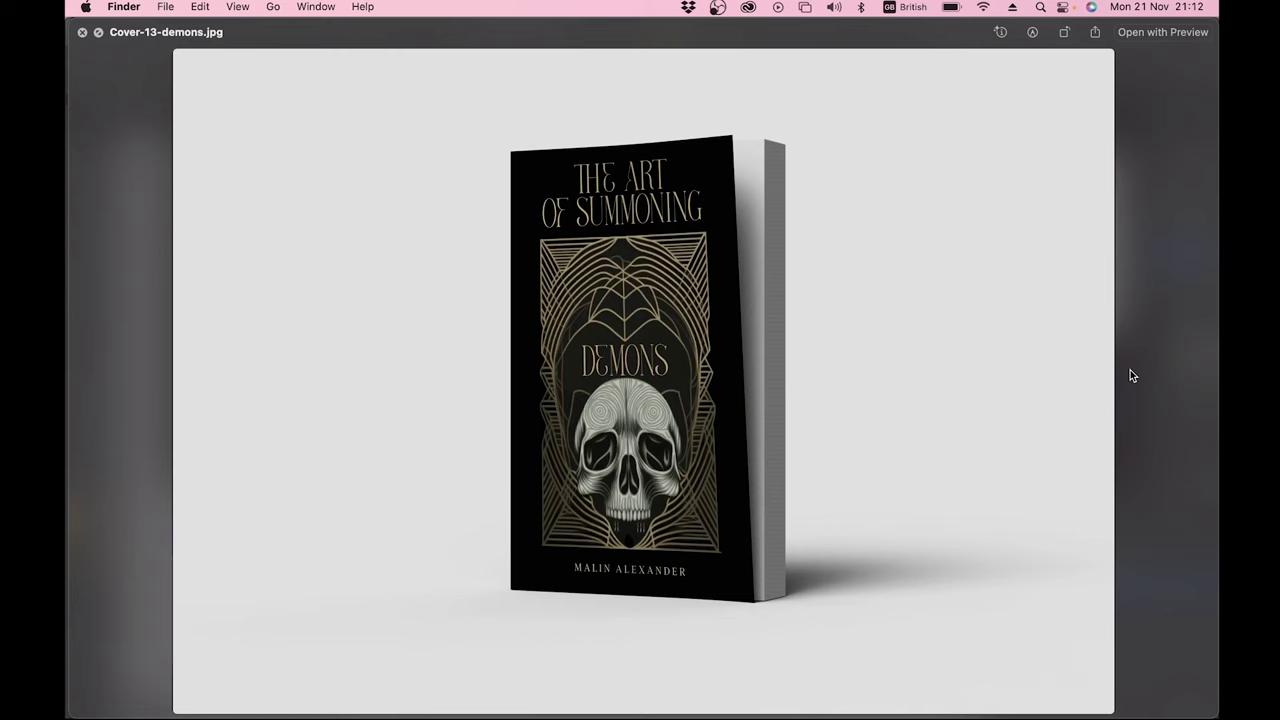
pyautogui.press('Right')
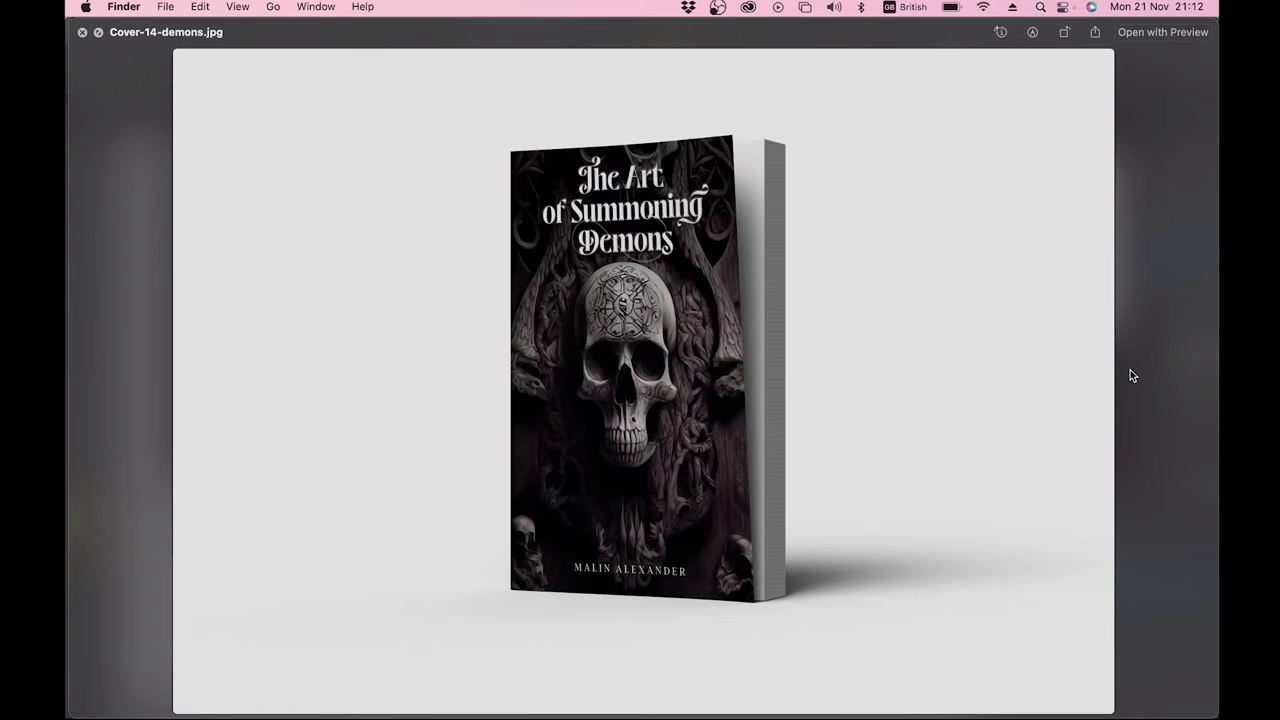
pyautogui.press('Right')
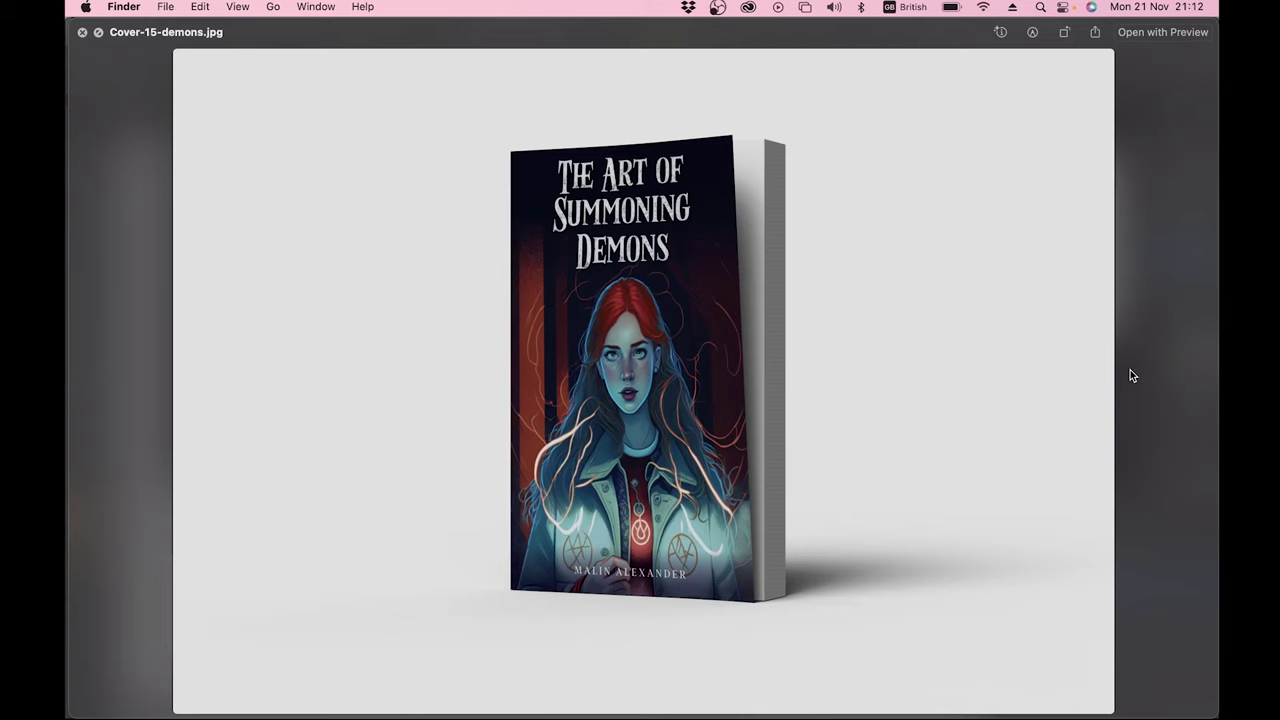
pyautogui.press('Right')
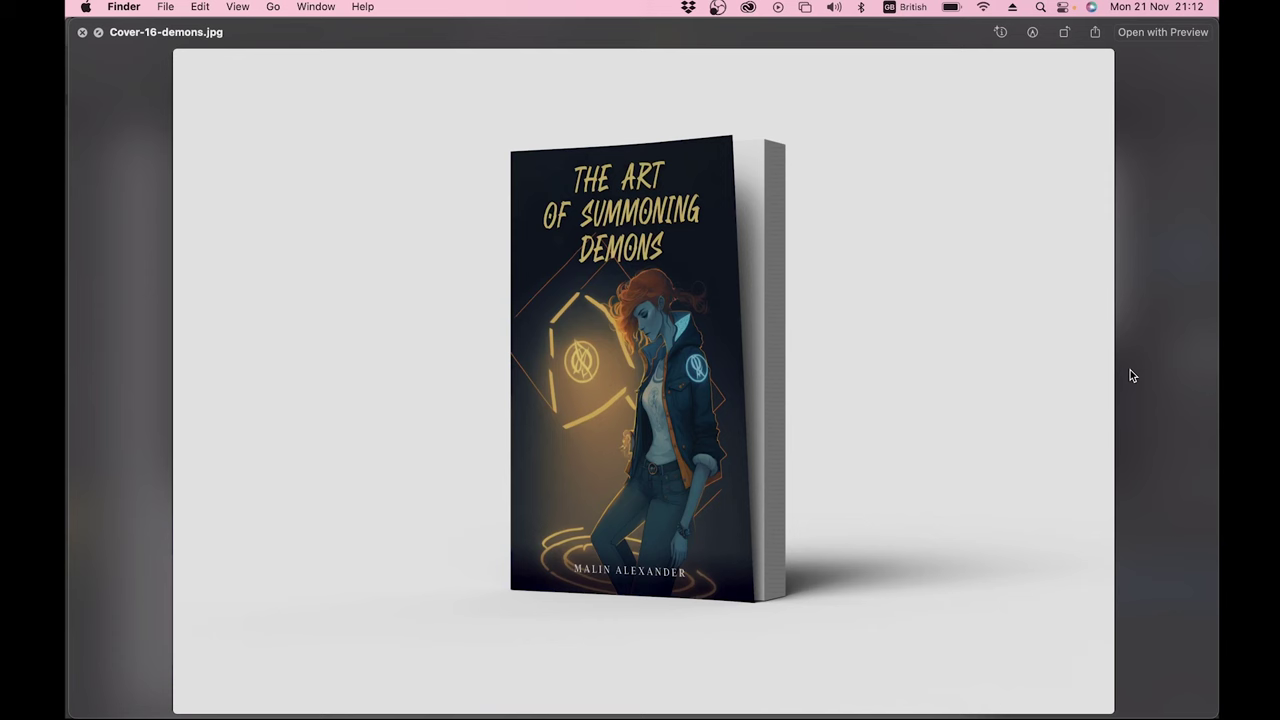
pyautogui.press('Right')
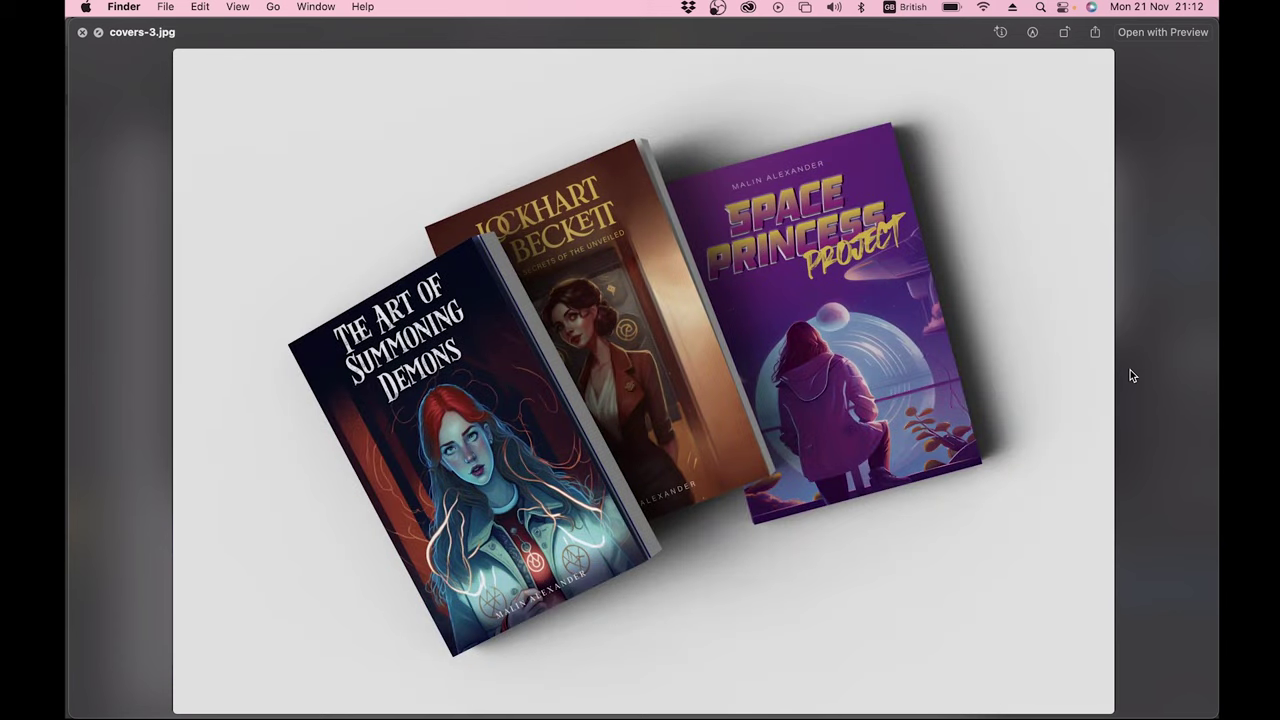